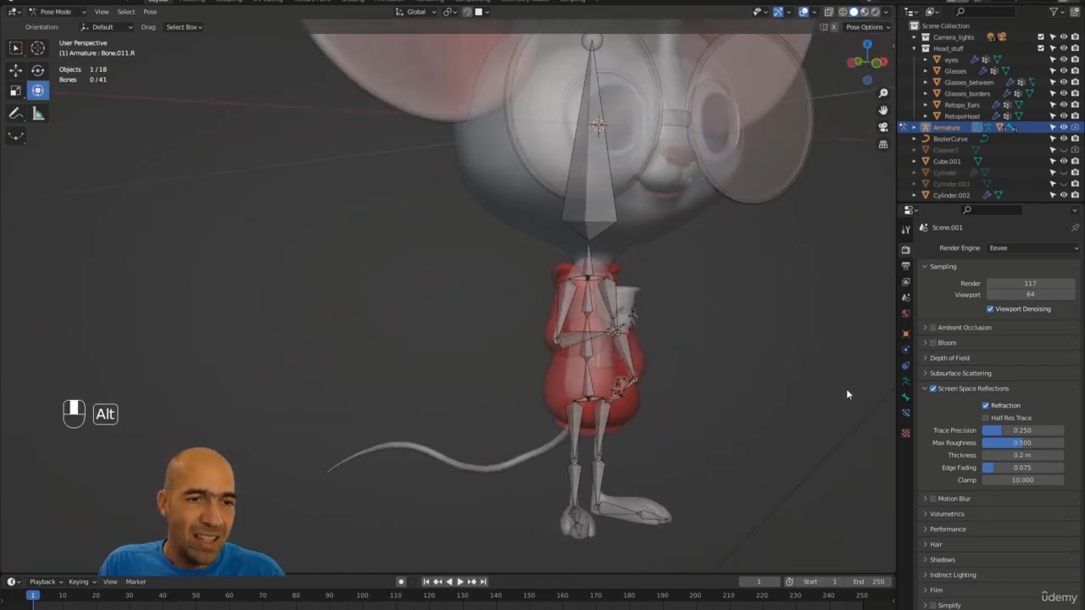
Select the character's left upper leg bone with X-ray display on
key("alt+z")
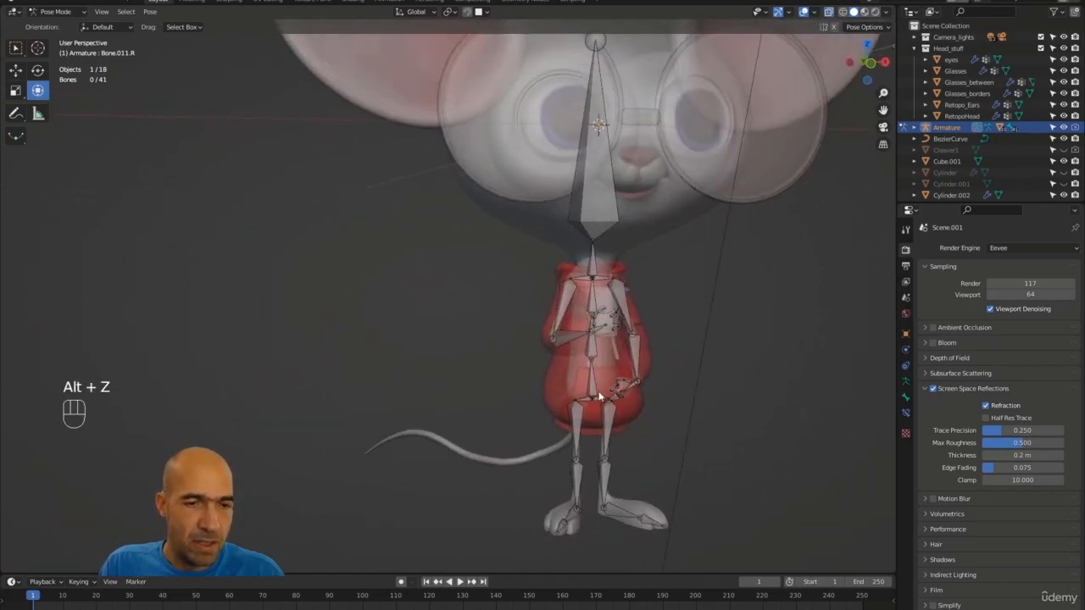
left_click(611, 420)
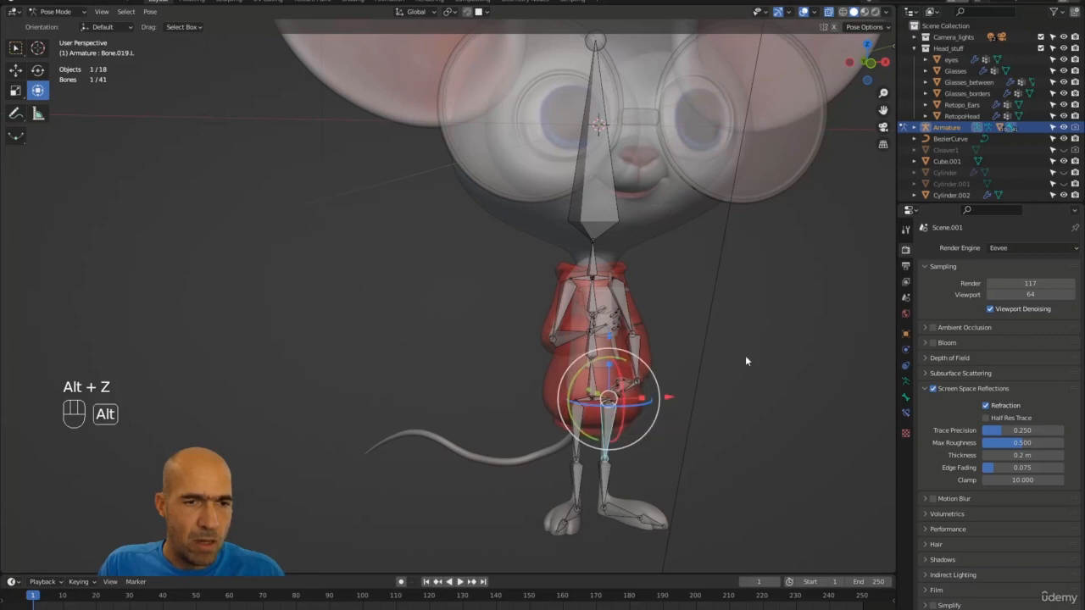
left_click_drag(745, 355, 769, 356, "alt")
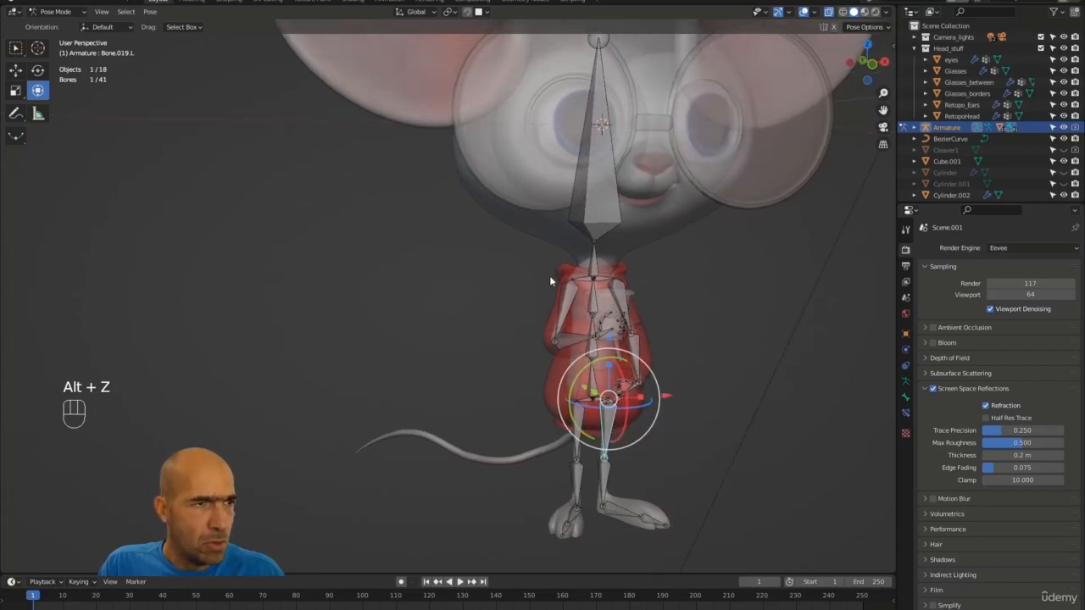
Switch the armature from Pose Mode to Object Mode, turn off X-ray display and hide the armature
key("ctrl+Tab")
left_click(713, 356)
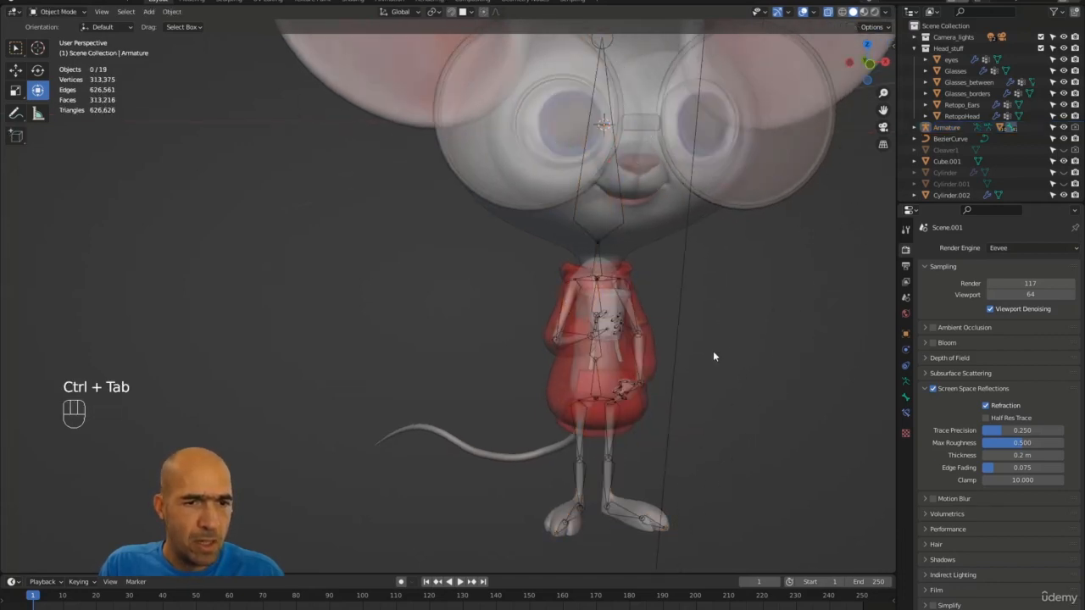
key("alt+z")
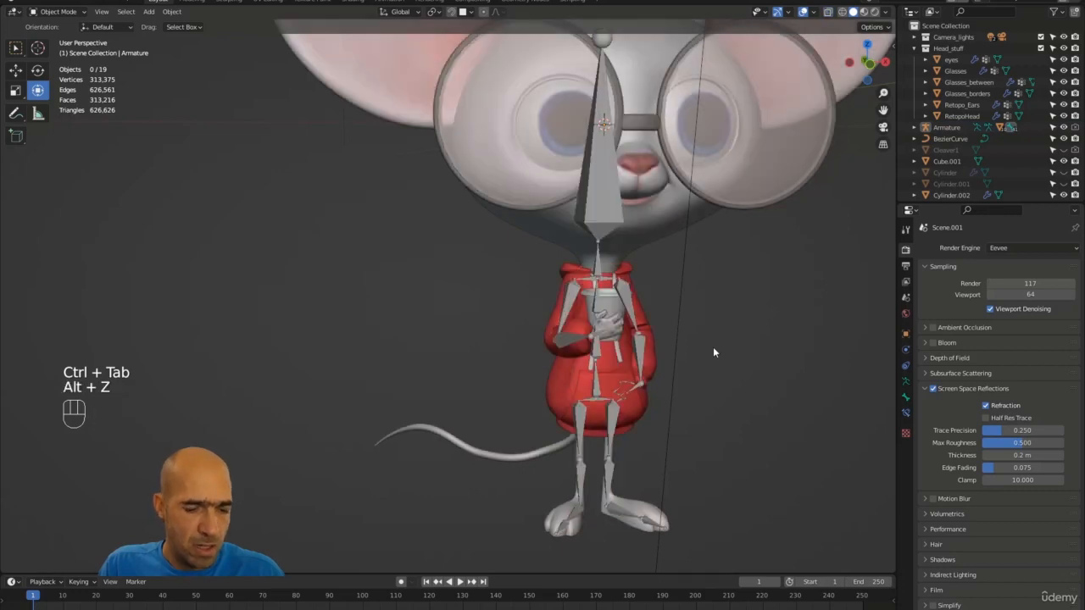
mouse_move(713, 347)
left_mouse_down("alt")
mouse_move(569, 338)
mouse_move(708, 336)
left_mouse_up("alt")
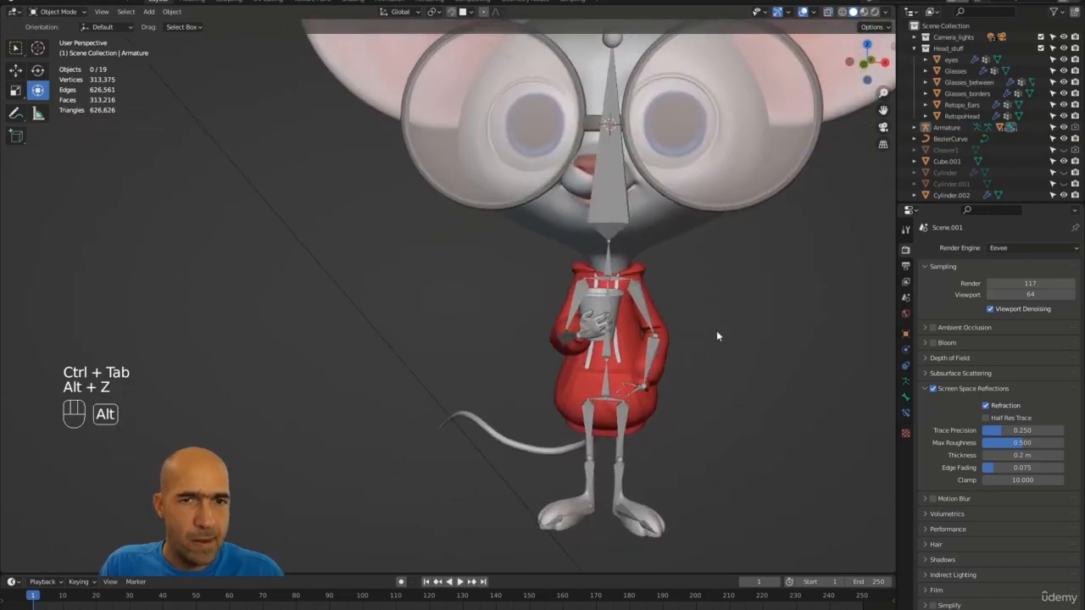
left_click(1064, 127)
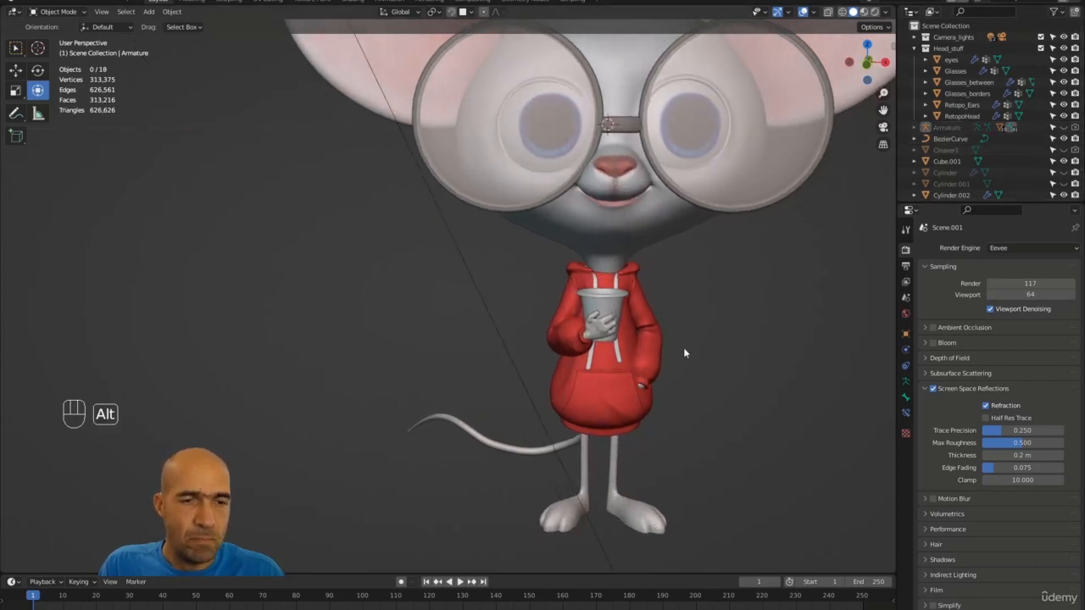
Select the mouse's body mesh by its hand on the cup
left_click_drag(683, 347, 487, 276, "alt")
mouse_move(603, 444)
left_mouse_down("ctrl+alt")
mouse_move(621, 463)
mouse_move(604, 483)
mouse_move(610, 454)
mouse_move(588, 447)
left_mouse_up("ctrl+alt")
left_click_drag(437, 347, 472, 333, "alt")
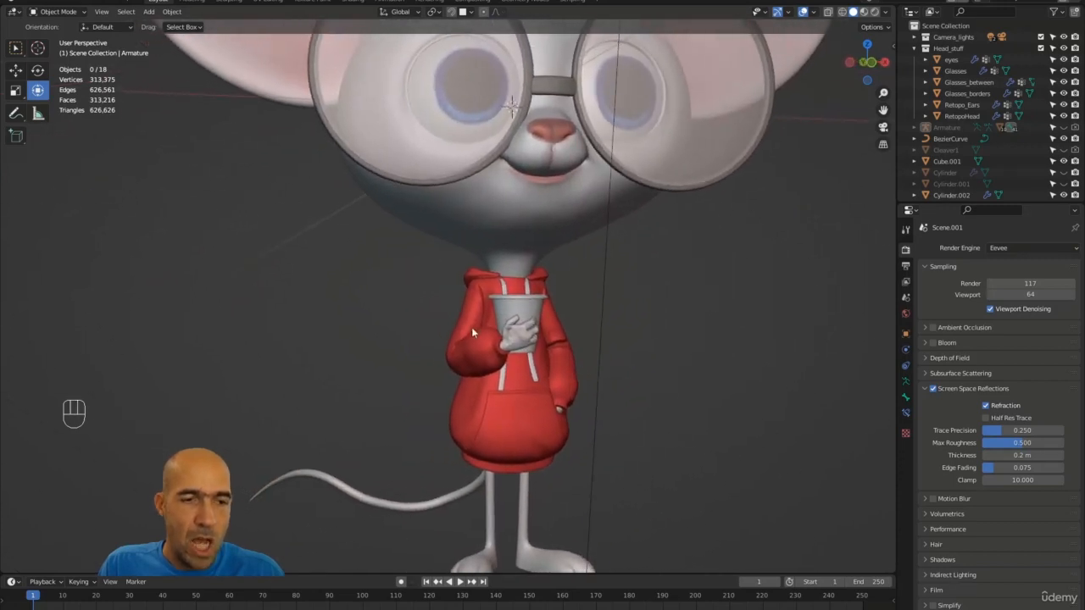
left_click(512, 340)
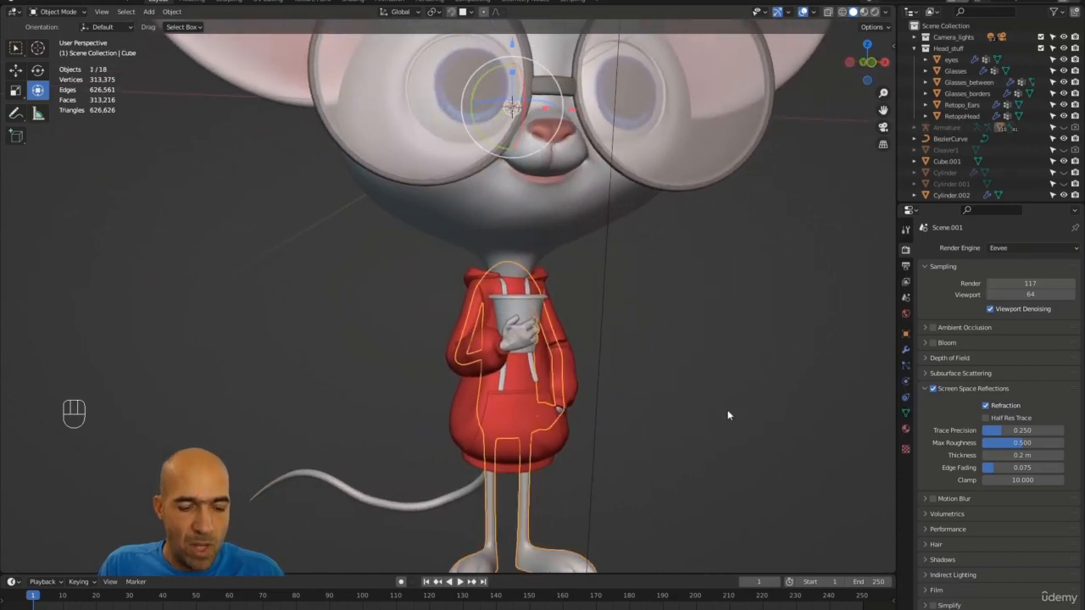
Try Sculpt Mode on the posed body mesh and return to Object Mode
key("ctrl+Tab")
left_click(712, 468)
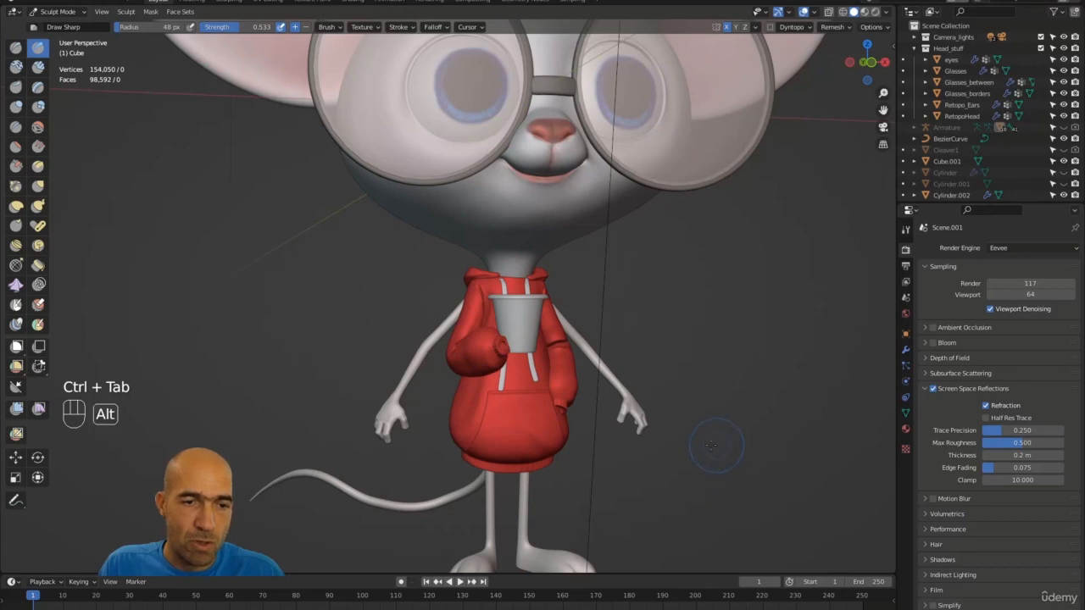
left_click_drag(716, 445, 659, 495, "alt")
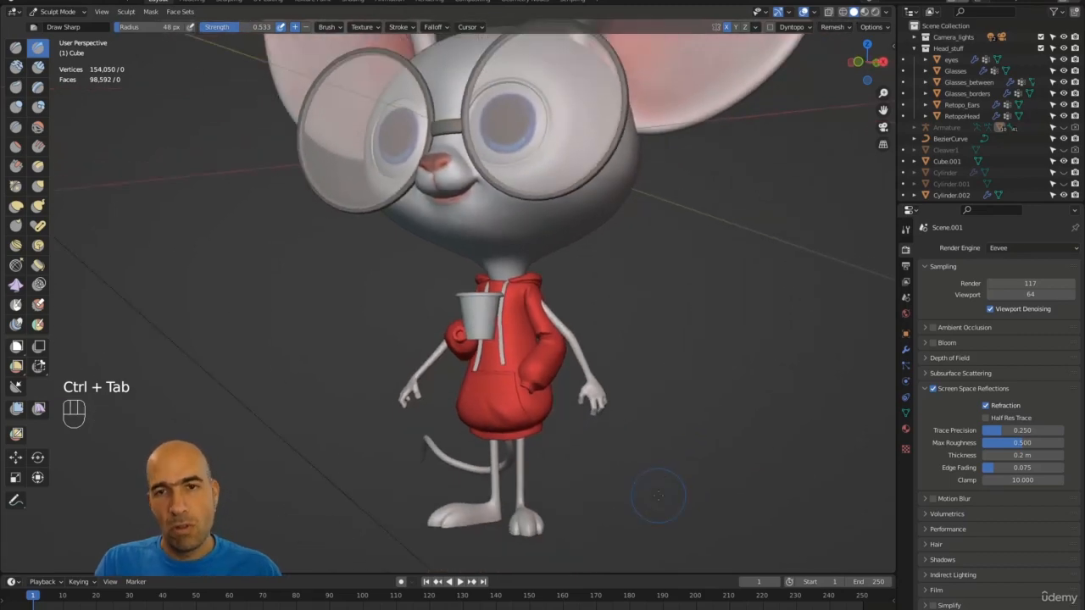
key("ctrl+Tab")
left_click(591, 484)
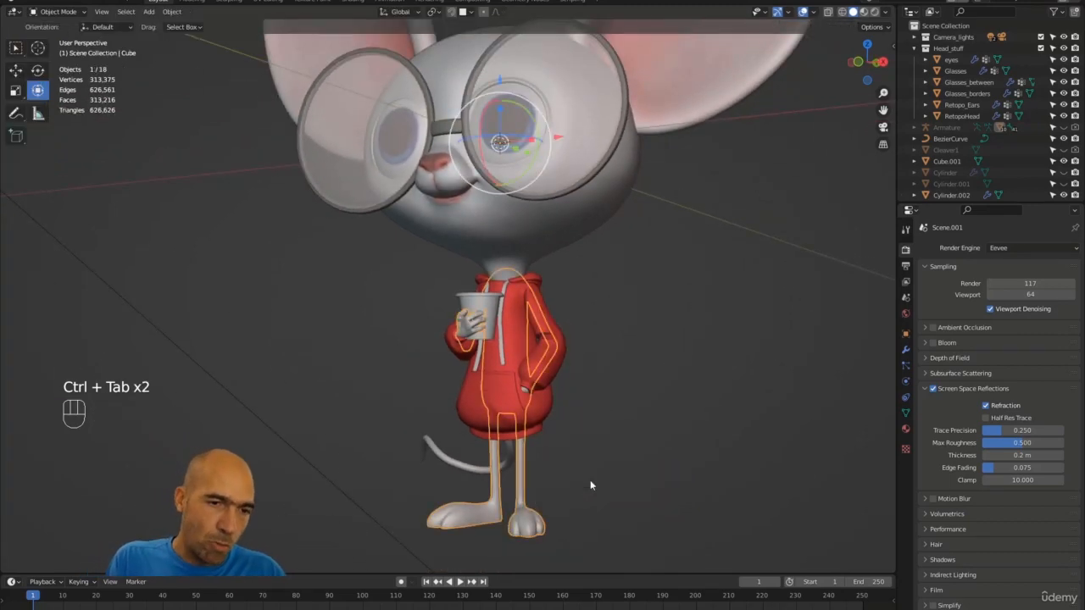
Open the modifier settings of the body mesh
left_click_drag(590, 479, 817, 367, "alt")
left_click(549, 347)
left_click(549, 348)
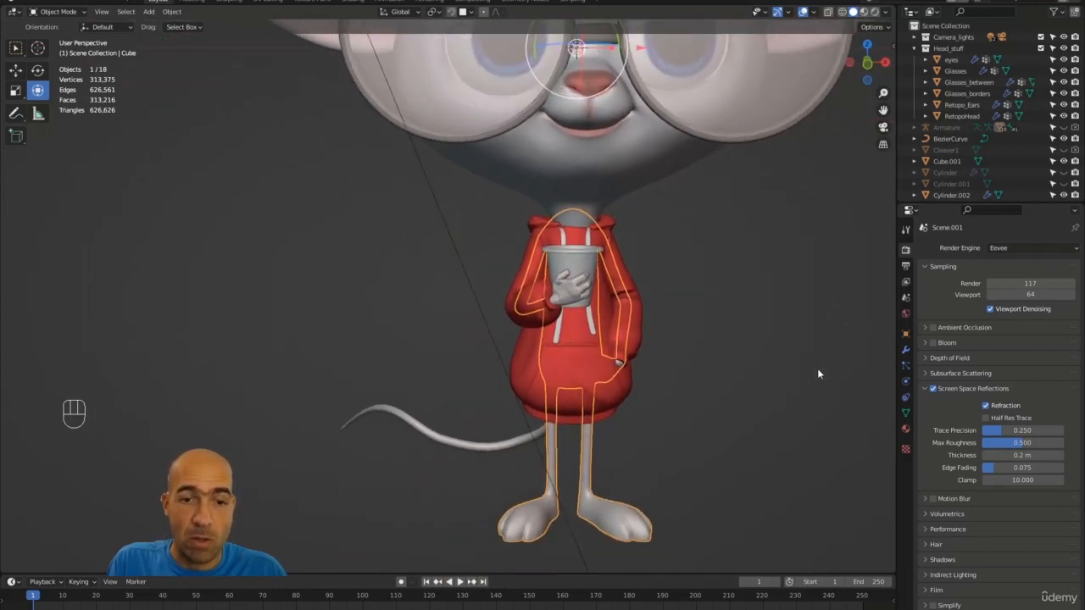
left_click(906, 431)
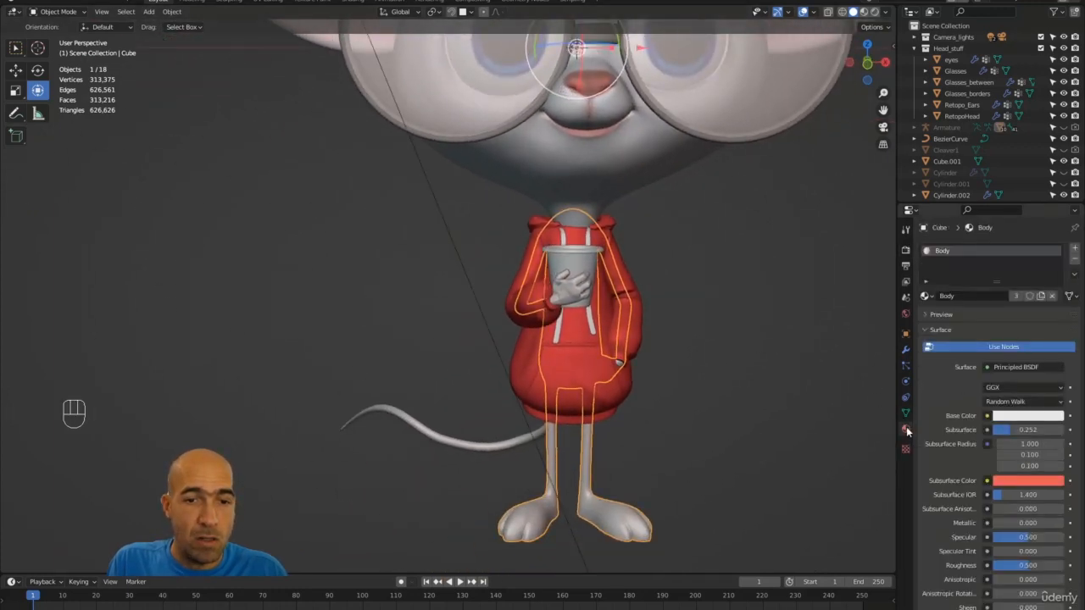
left_click(906, 415)
left_click(906, 430)
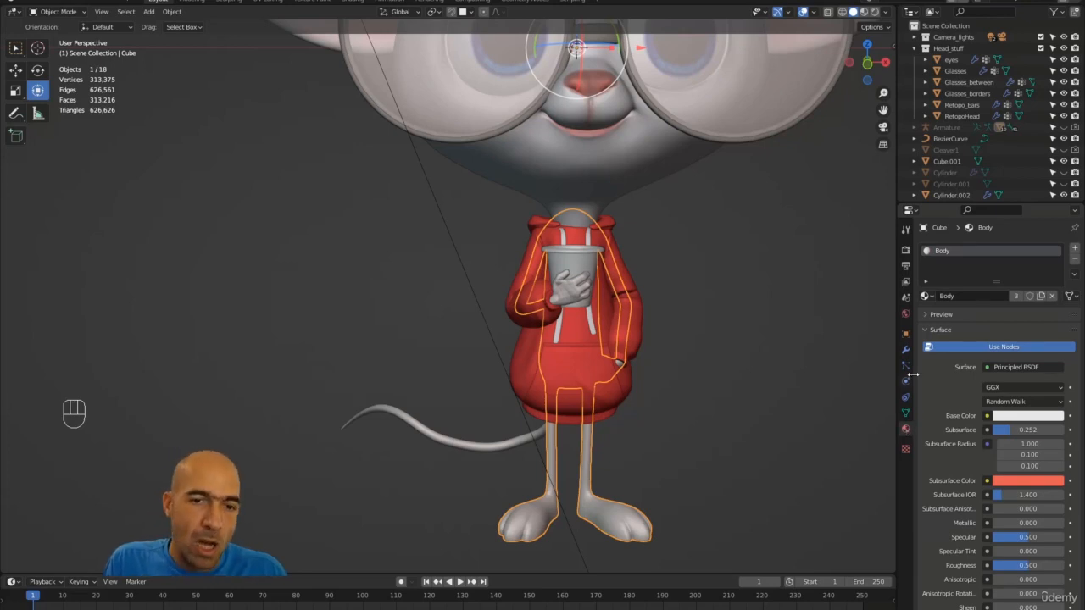
left_click(906, 349)
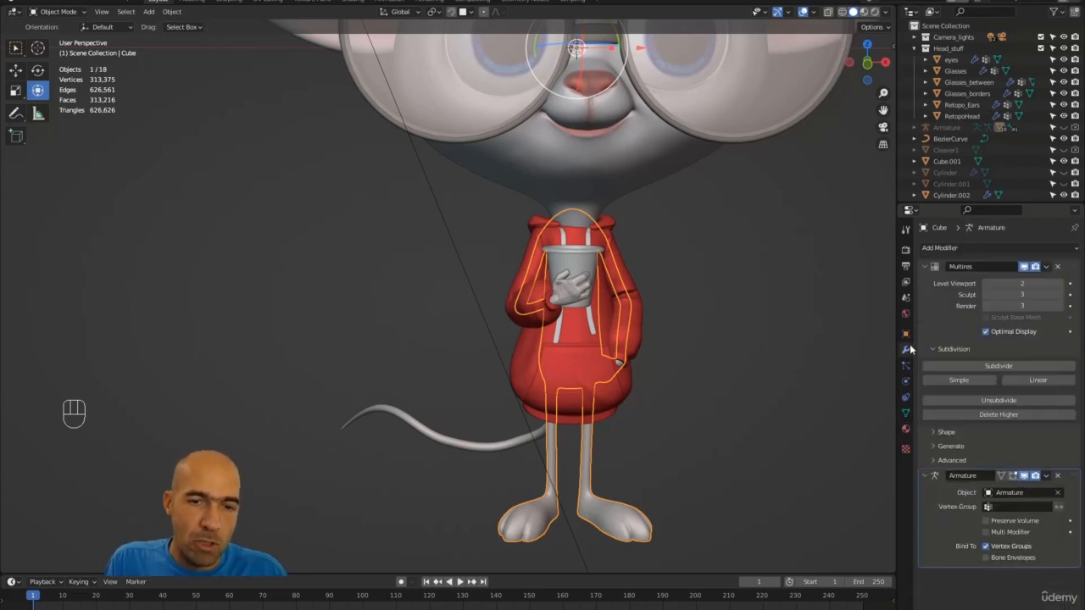
Compare the body with the Armature modifier's viewport display off and on, and check it again in Sculpt Mode
left_click(1024, 475)
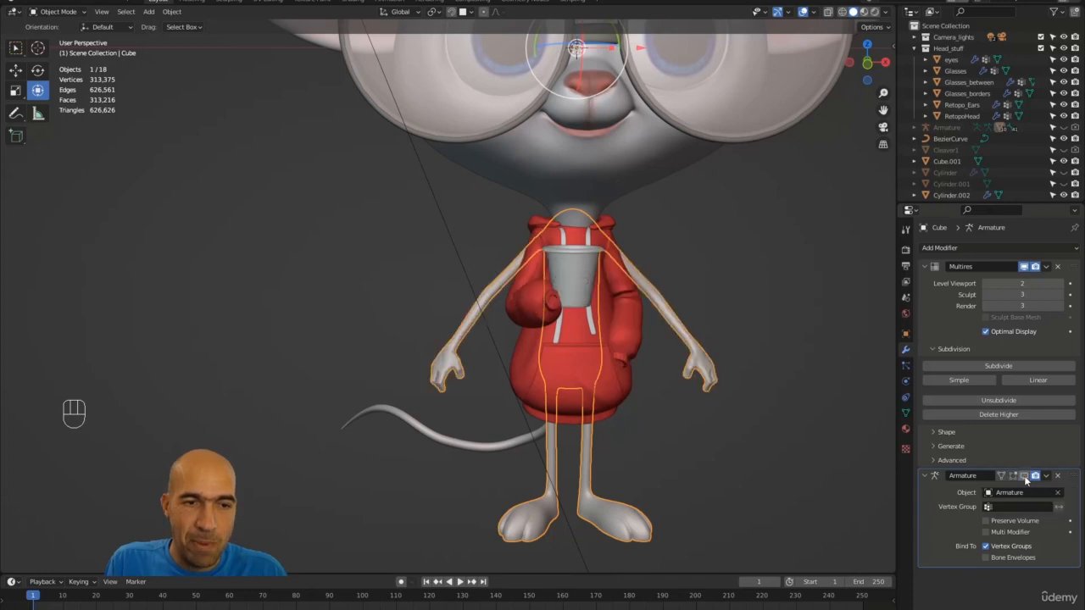
left_click(1024, 475)
left_click(1024, 475)
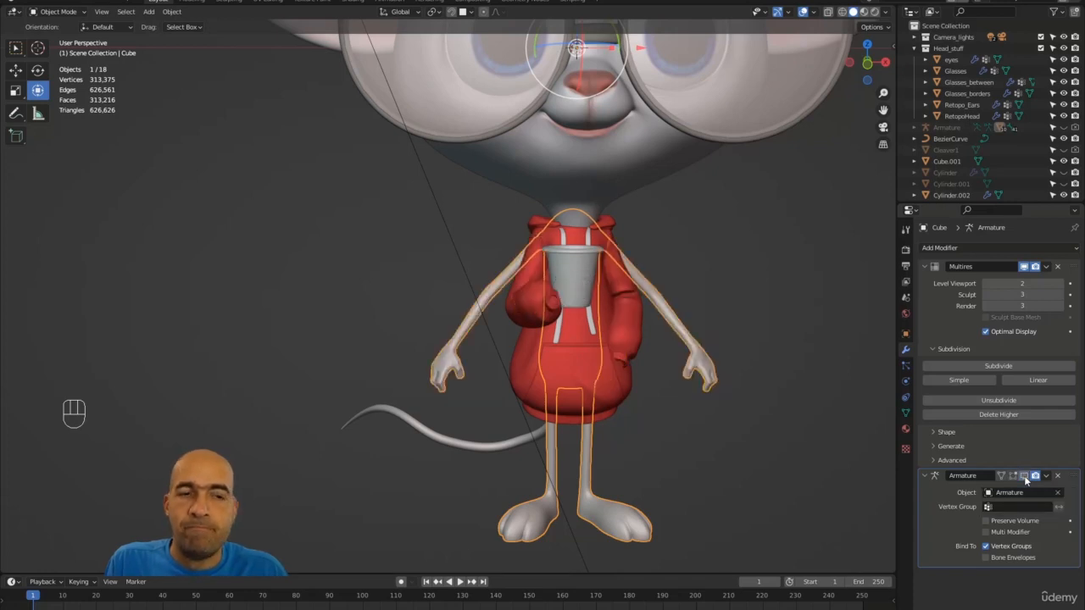
left_click(1024, 476)
left_click(1023, 475)
left_click(1024, 475)
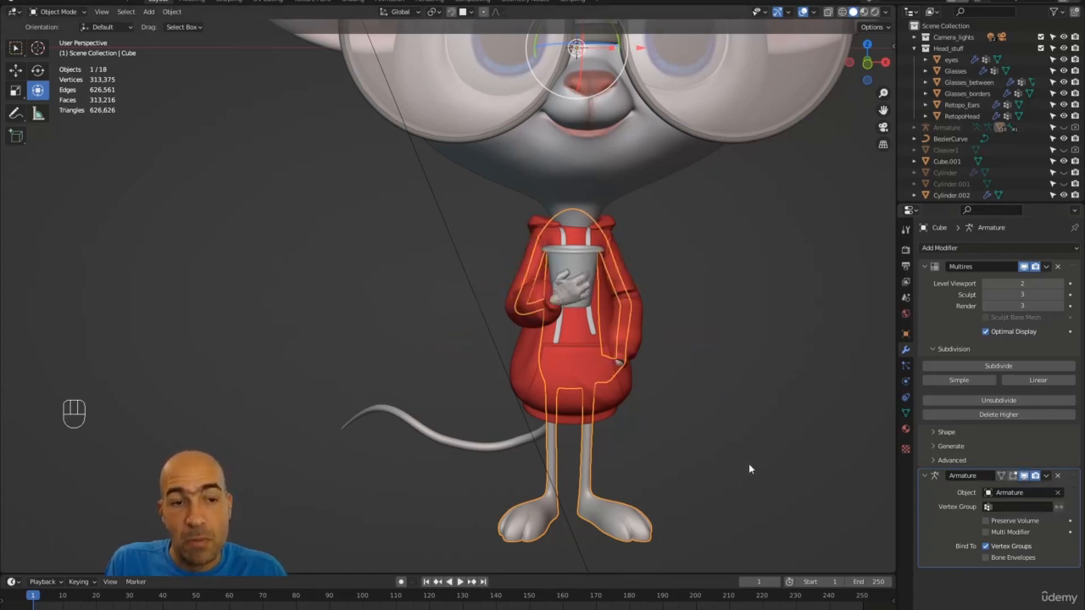
key("ctrl+Tab")
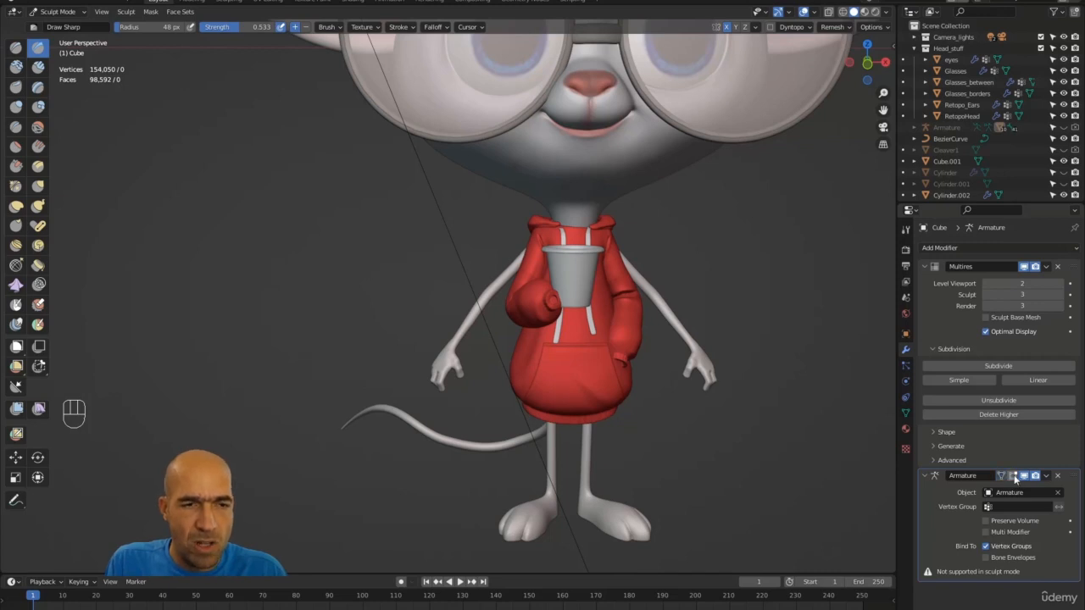
key("ctrl+Tab")
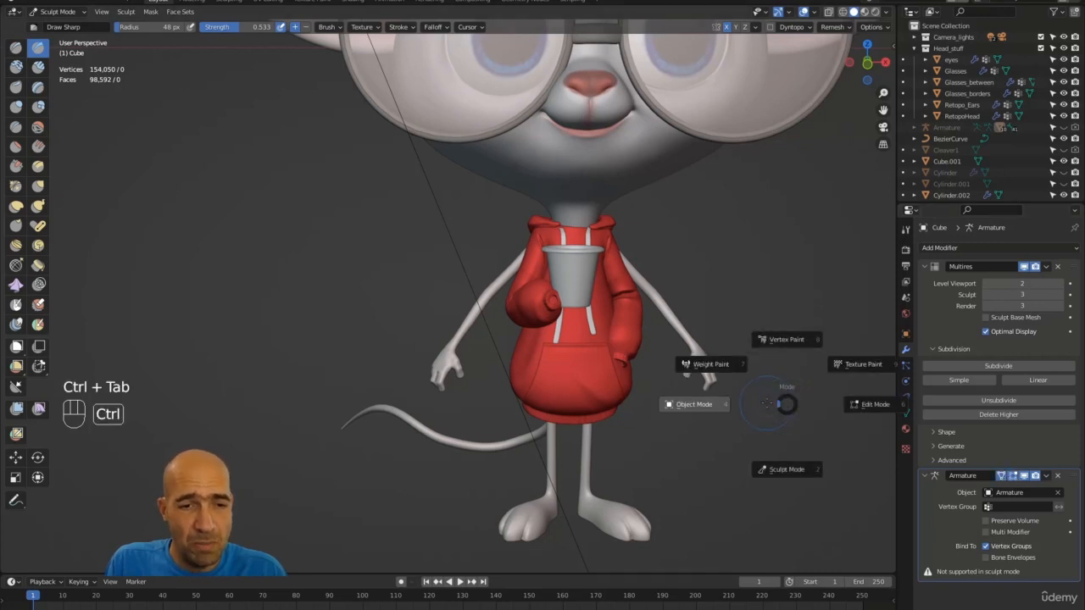
Try applying the Armature modifier as a shape key and undo it
left_click(1043, 476)
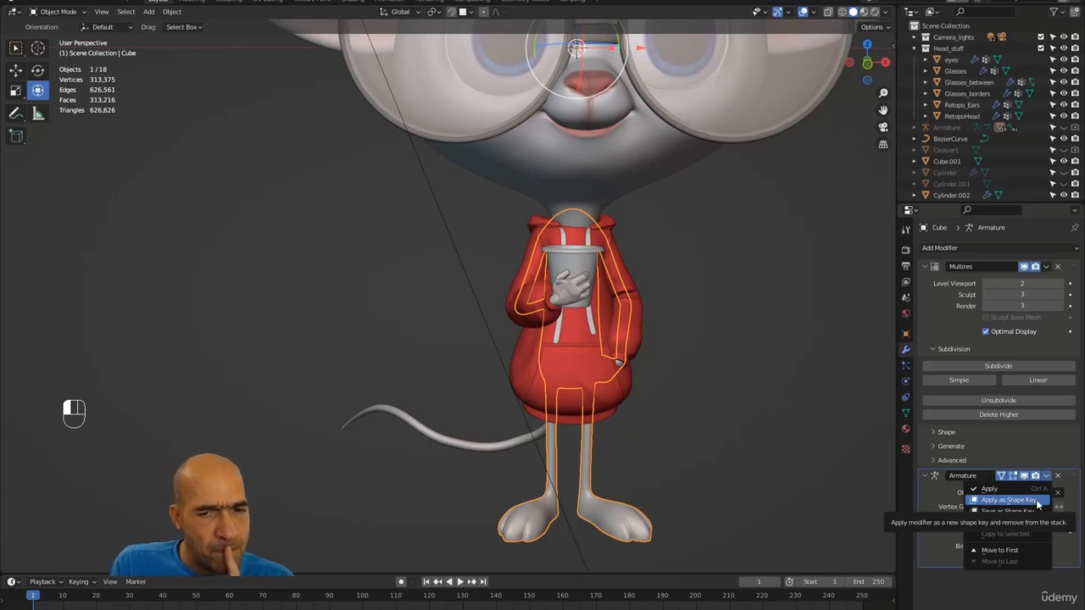
left_click(1036, 501)
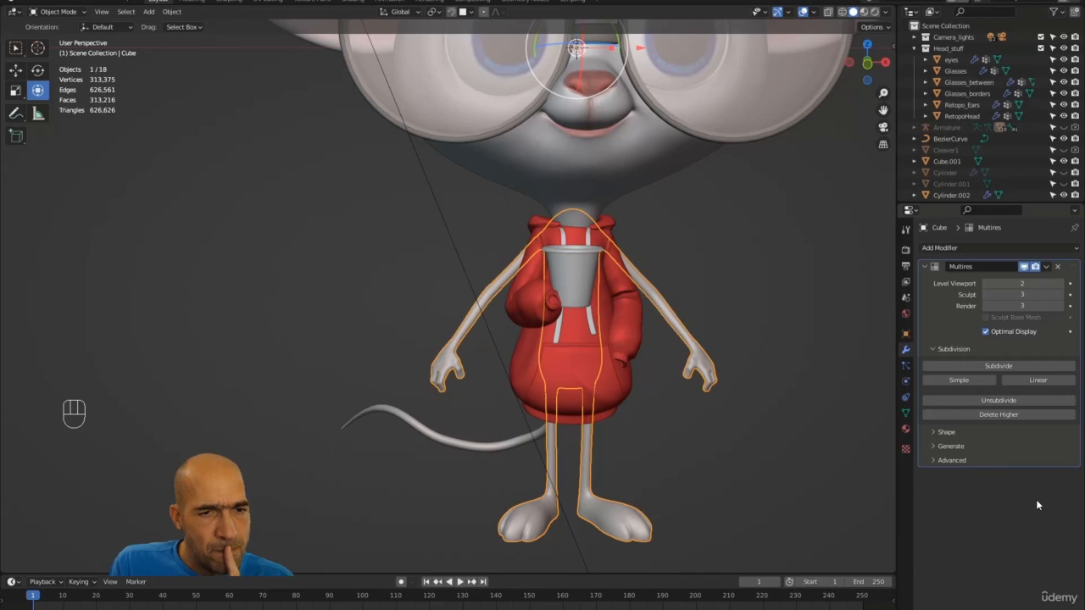
key("ctrl+z")
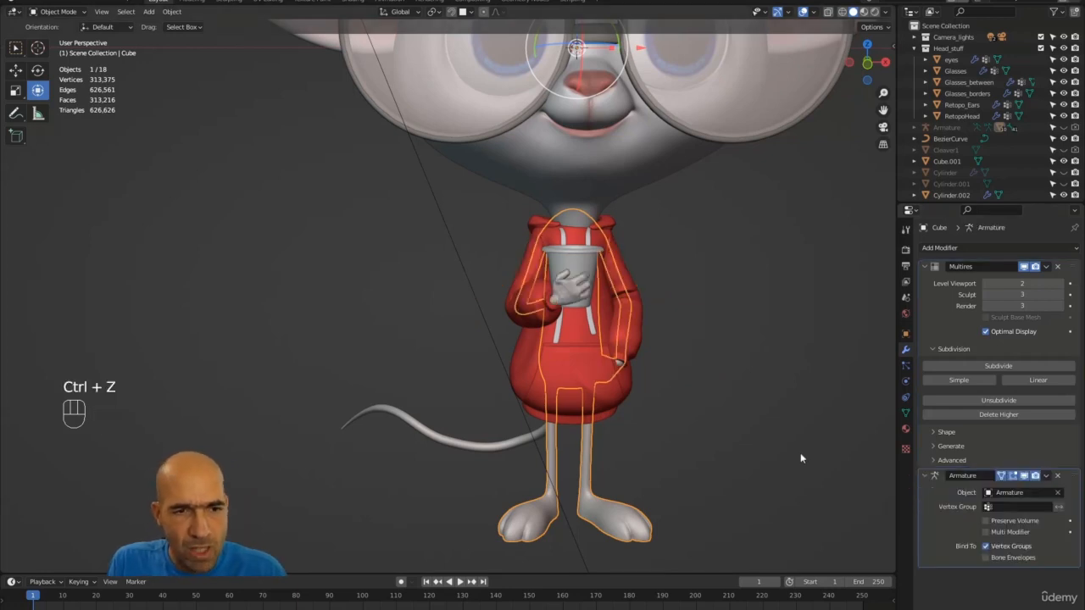
Apply the Armature modifier to the body mesh
left_click(1046, 477)
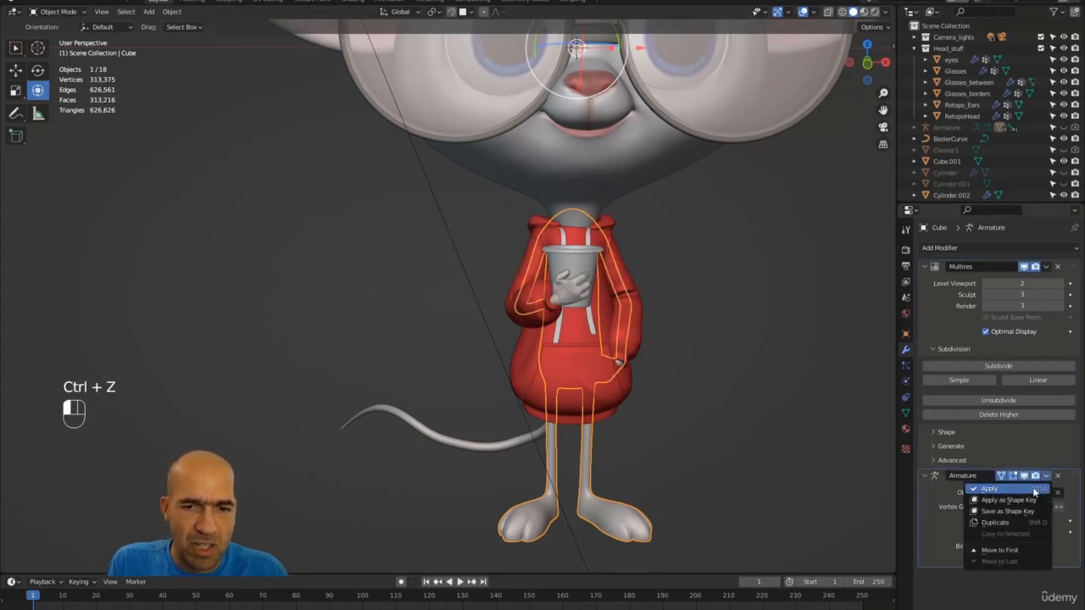
left_click(1031, 490)
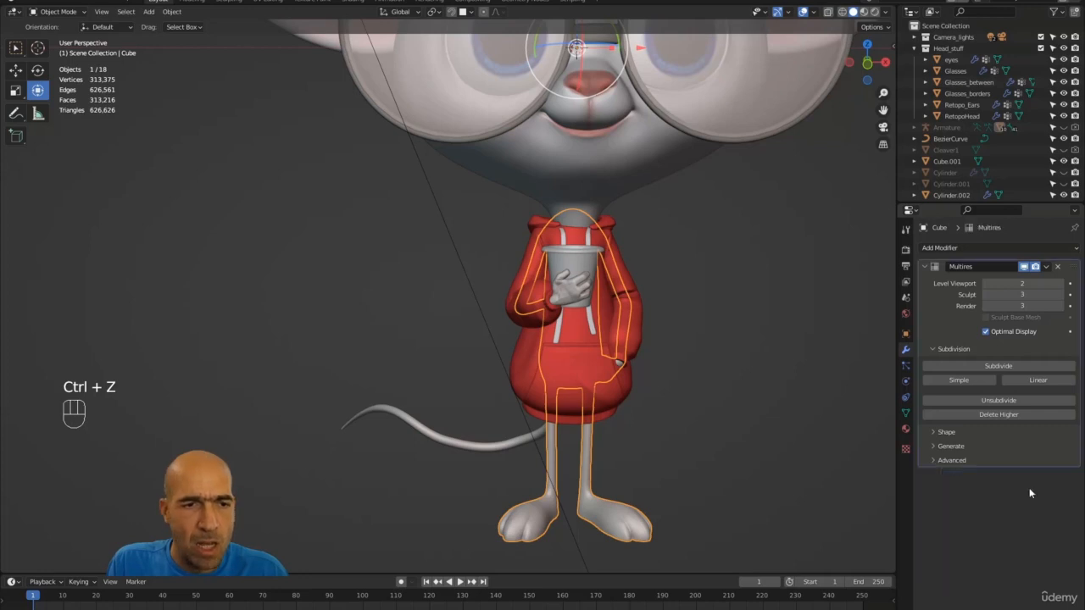
left_click_drag(651, 350, 738, 288, "alt")
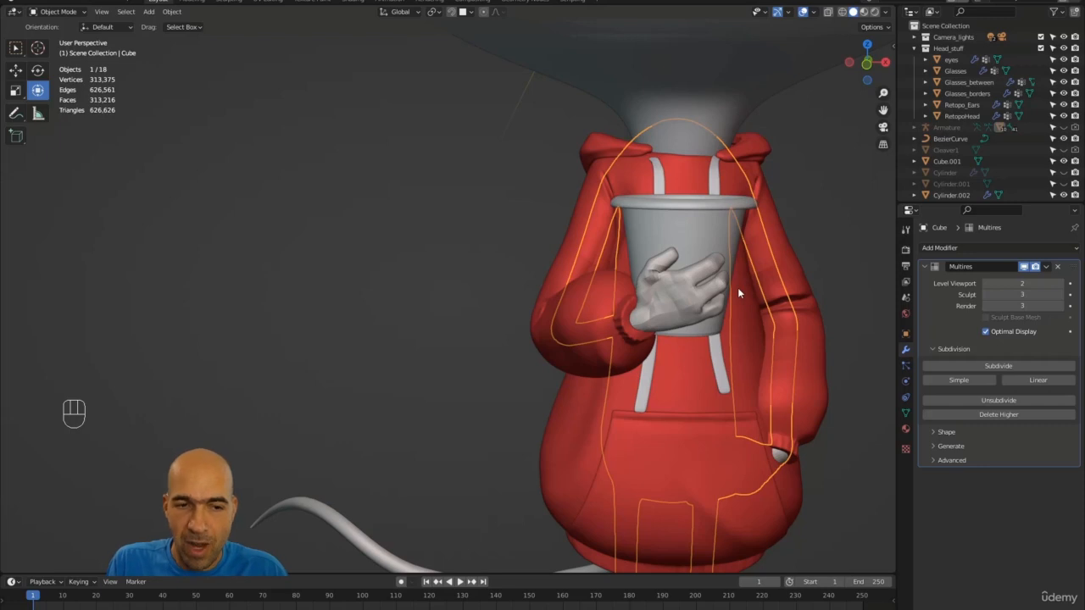
Inspect the body's base mesh in Edit Mode and the posed hand around the cup in Object Mode
key("Tab")
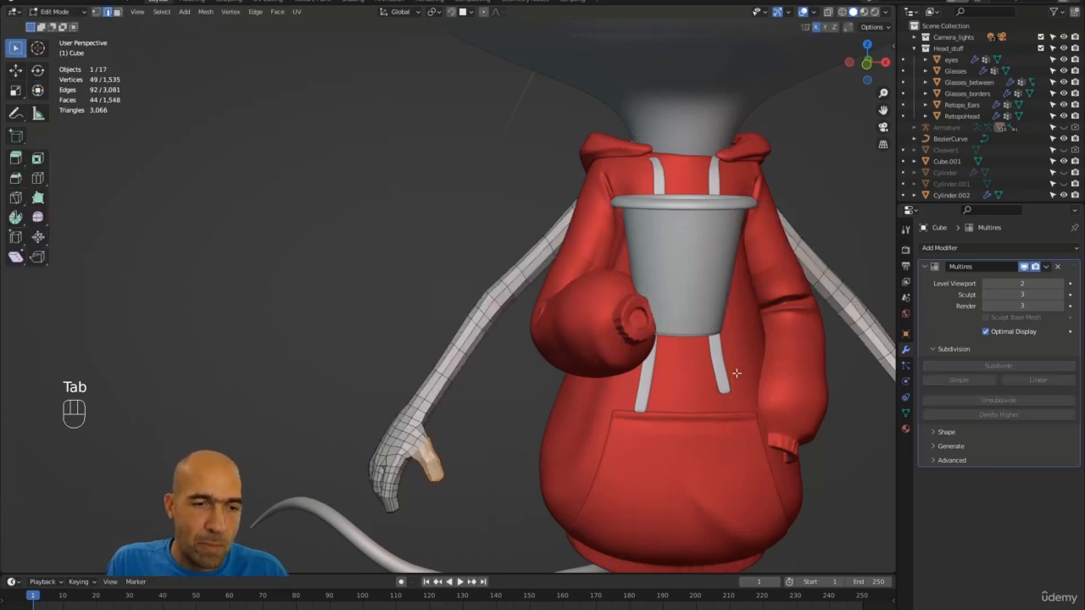
key("Tab")
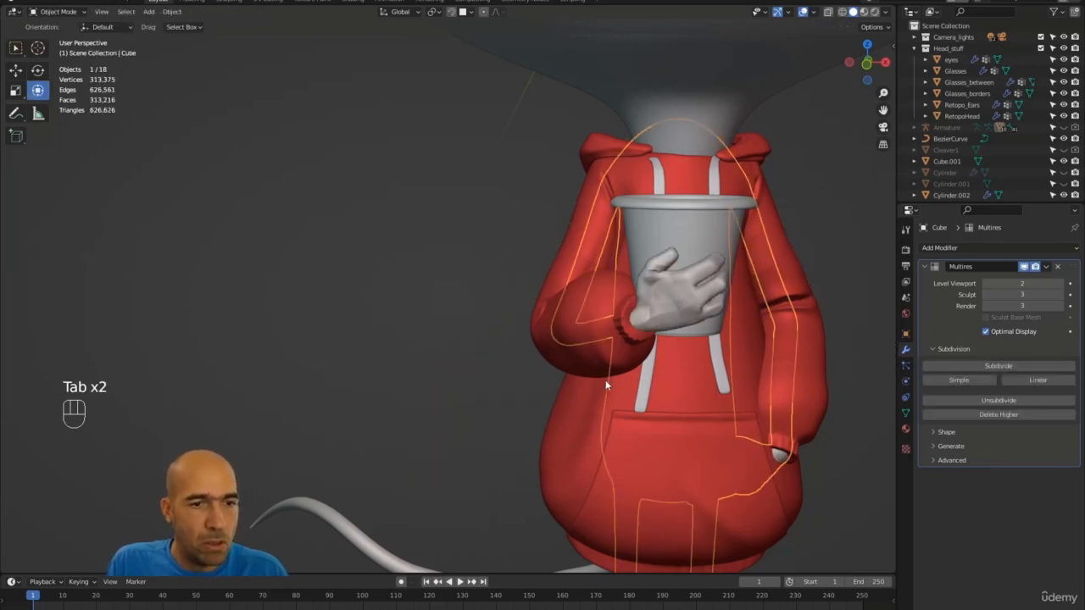
left_click_drag(725, 367, 736, 370, "alt")
left_click(705, 313)
left_click(700, 310)
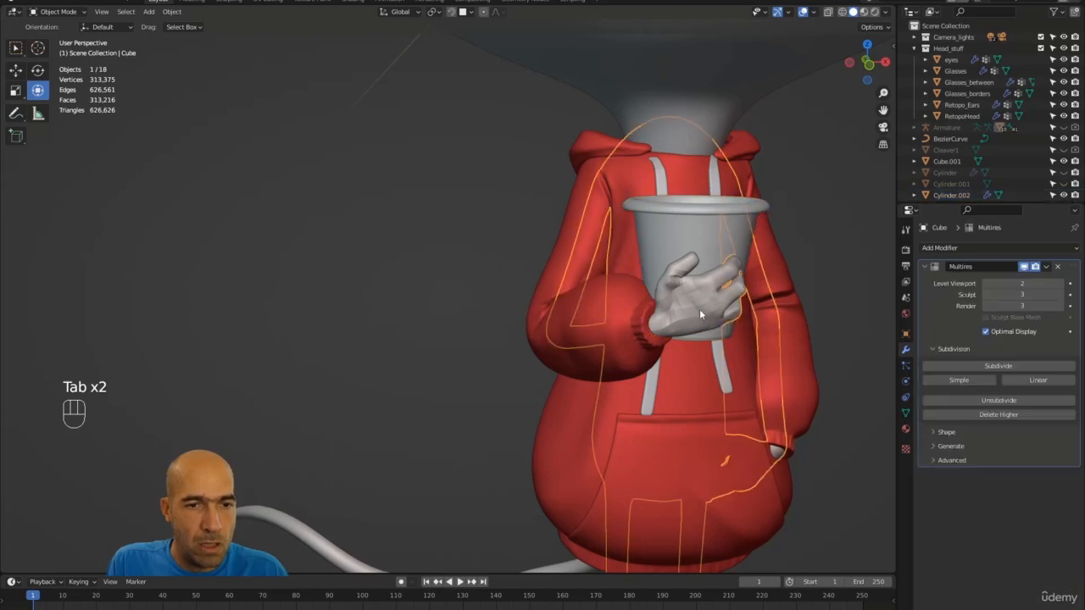
mouse_move(699, 310)
left_mouse_down("alt")
mouse_move(691, 354)
mouse_move(752, 356)
mouse_move(692, 357)
left_mouse_up("alt")
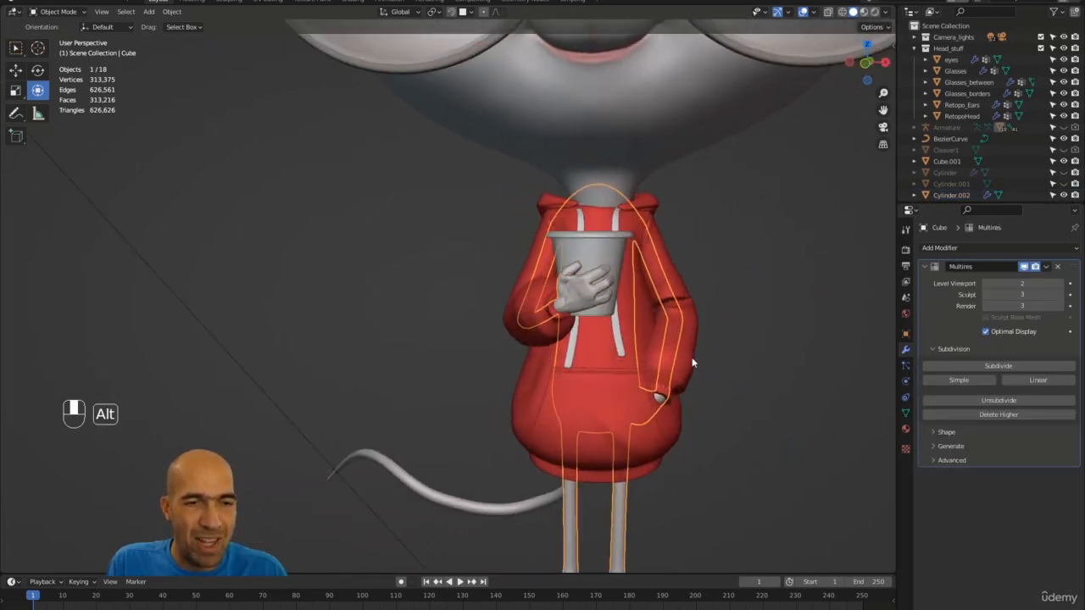
Enter Sculpt Mode on the body mesh and smooth the palm and thumb base of the hand holding the cup
key("ctrl+Tab")
left_click_drag(724, 407, 562, 322, "ctrl+alt")
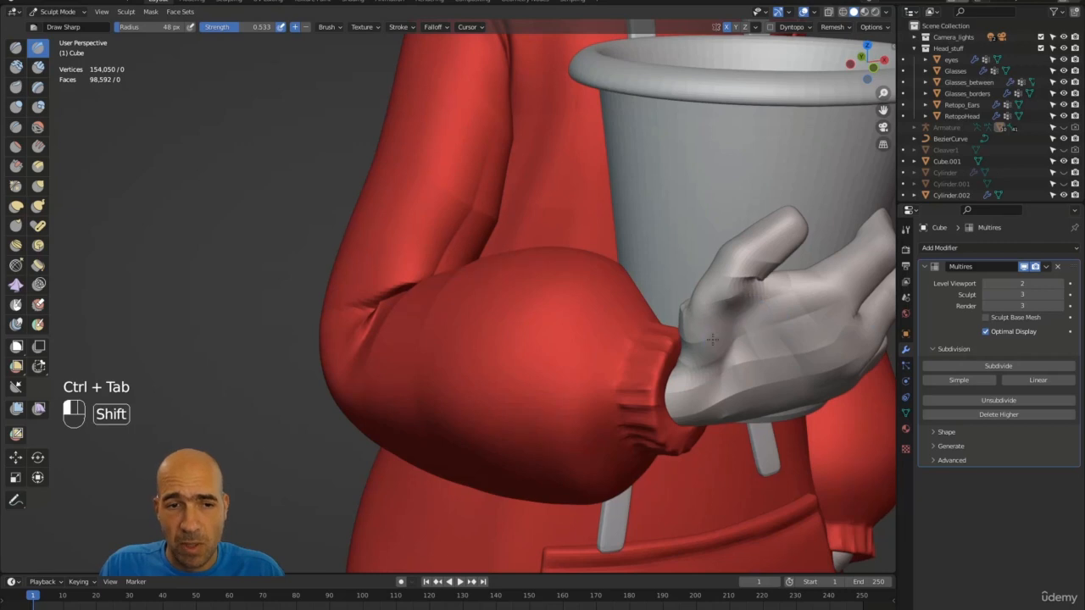
mouse_move(720, 339)
left_mouse_down("shift")
mouse_move(712, 366)
mouse_move(821, 394)
left_mouse_up("shift")
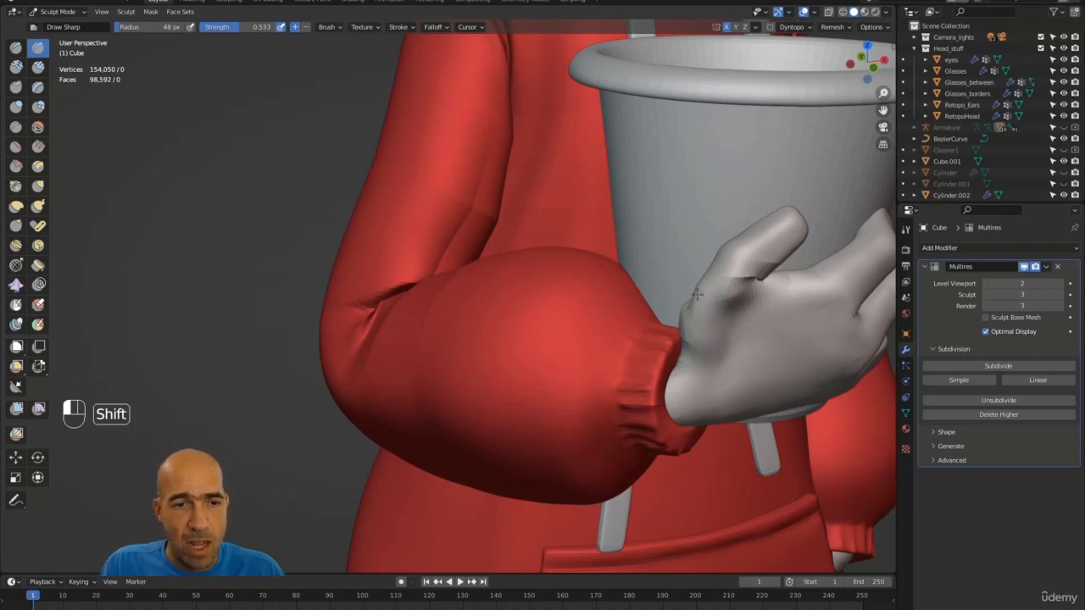
left_click_drag(703, 301, 761, 273, "shift")
mouse_move(754, 318)
left_mouse_down("alt")
mouse_move(743, 298)
mouse_move(630, 333)
left_mouse_up("alt")
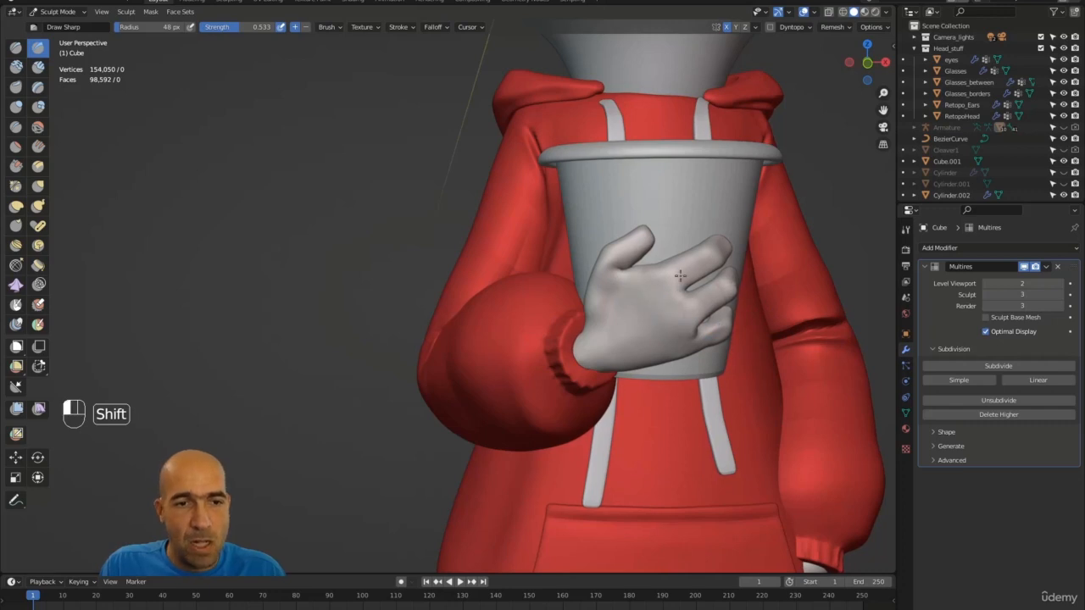
Reshape the palm edge and thumb base of the hand holding the cup using the Grab brush at a 64 px radius
mouse_move(679, 276)
left_mouse_down("alt")
mouse_move(727, 211)
mouse_move(780, 238)
mouse_move(750, 233)
mouse_move(852, 264)
left_mouse_up("alt")
key("g")
key("bracketright")
key("bracketright")
key("bracketright")
mouse_move(763, 233)
left_mouse_down("ctrl+alt")
mouse_move(666, 260)
mouse_move(665, 301)
left_mouse_up("ctrl+alt")
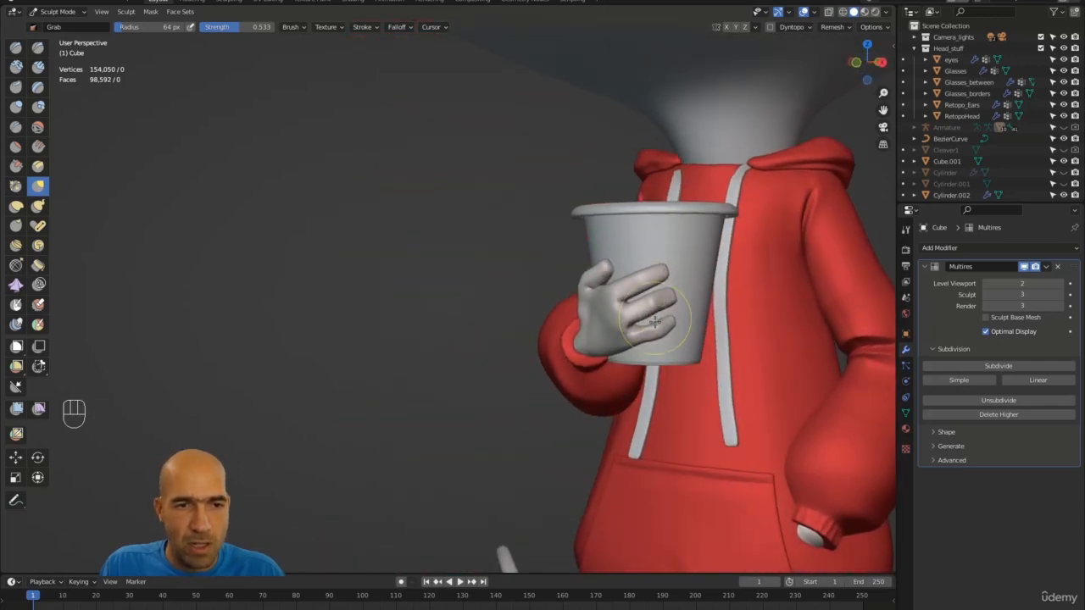
left_click_drag(642, 355, 625, 285, "ctrl+alt")
left_click_drag(569, 342, 449, 366, "alt+shift")
left_click_drag(482, 362, 531, 356, "alt")
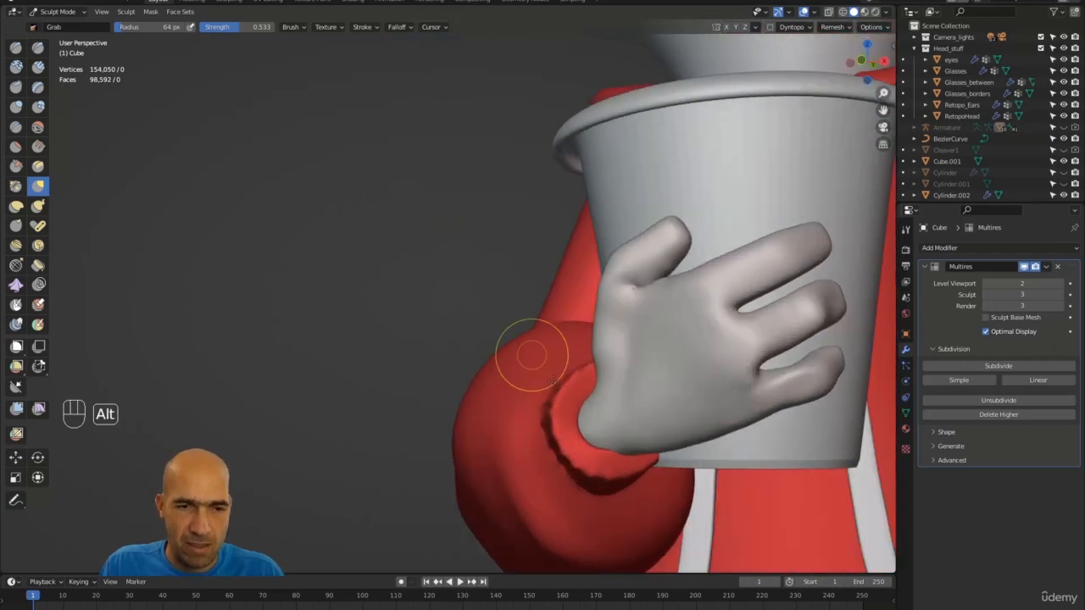
left_click_drag(598, 412, 613, 380)
left_click_drag(620, 343, 624, 337)
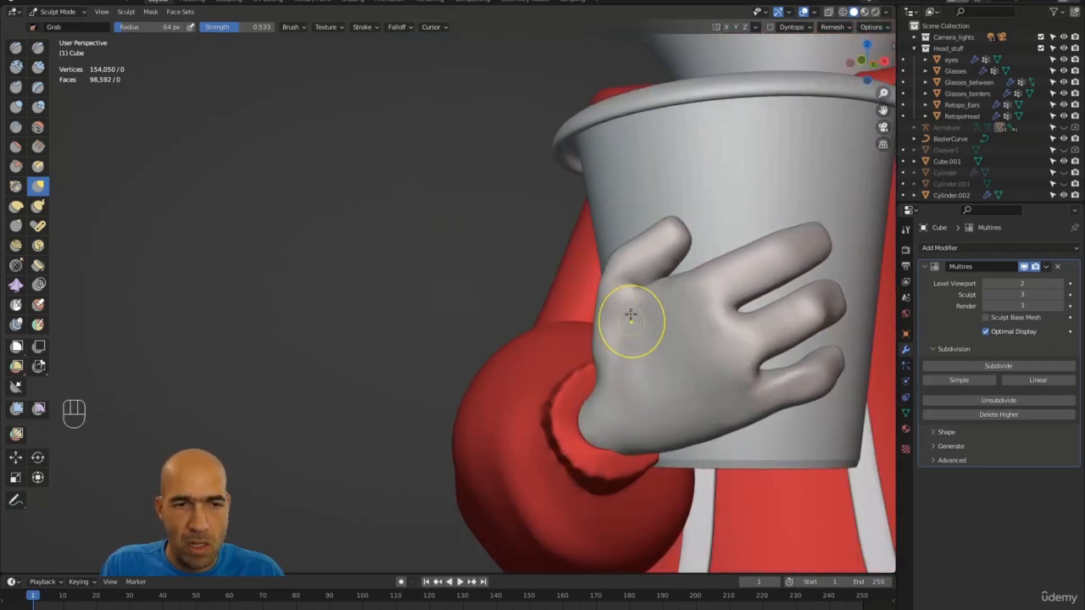
mouse_move(567, 307)
left_mouse_down("alt")
mouse_move(635, 344)
mouse_move(688, 346)
mouse_move(635, 308)
left_mouse_up("alt")
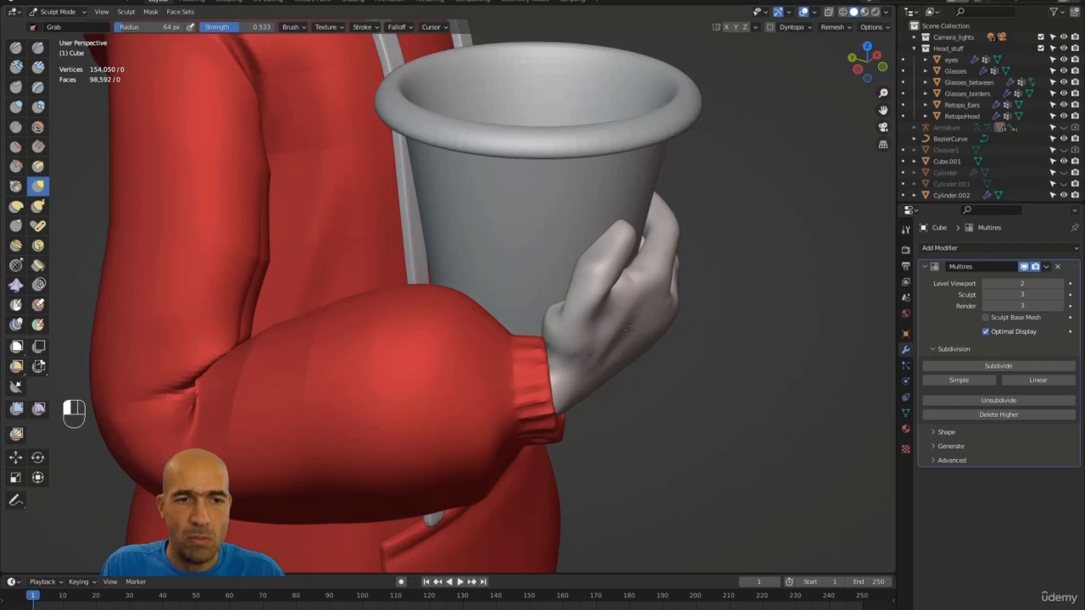
Smooth the lumps at the thumb base and refine the thumb's shape on the hand holding the cup
mouse_move(636, 319)
left_mouse_down("shift")
mouse_move(607, 354)
mouse_move(565, 322)
left_mouse_up("shift")
middle_click_drag(565, 322, 551, 317)
mouse_move(545, 311)
left_mouse_down("shift")
mouse_move(554, 300)
mouse_move(553, 322)
mouse_move(552, 302)
mouse_move(550, 312)
left_mouse_up("shift")
mouse_move(550, 312)
left_mouse_down("alt")
mouse_move(653, 314)
mouse_move(581, 244)
mouse_move(601, 299)
left_mouse_up("alt")
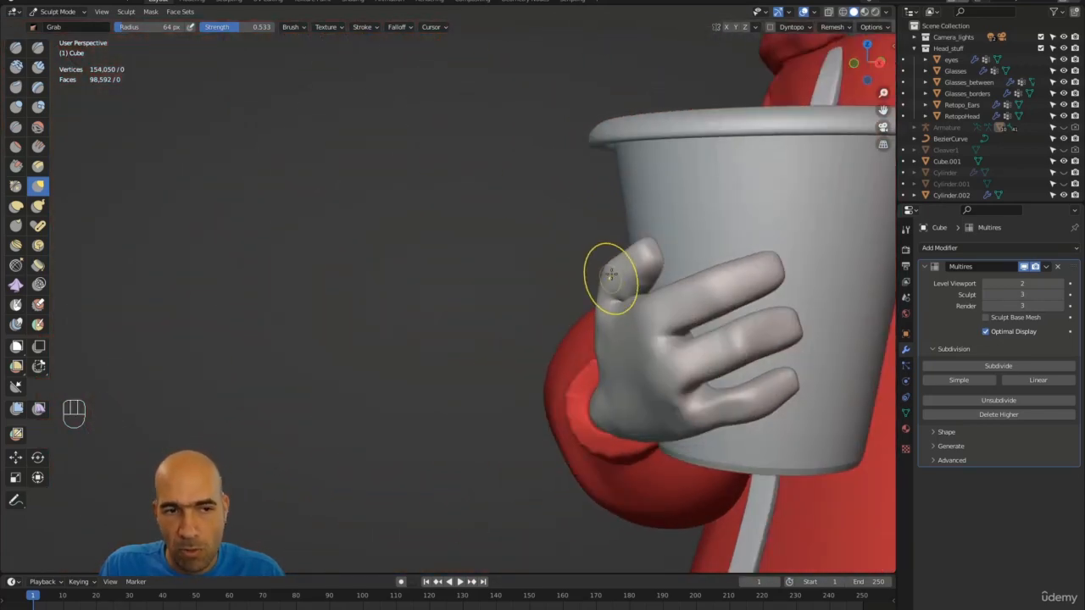
left_click_drag(537, 278, 619, 291, "alt")
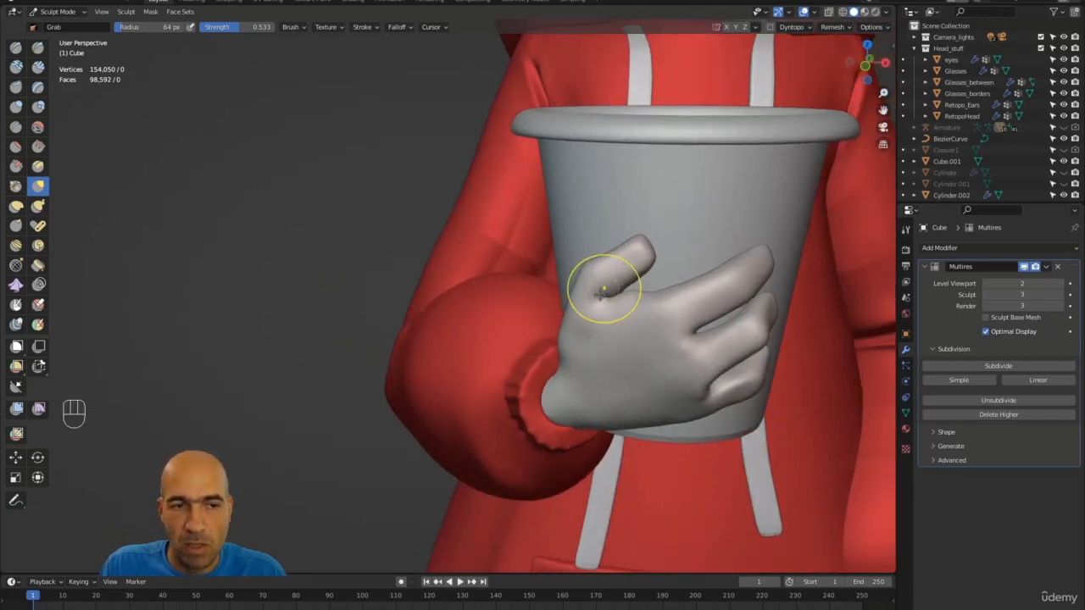
key("shift")
scroll(551, 279, "down", 2)
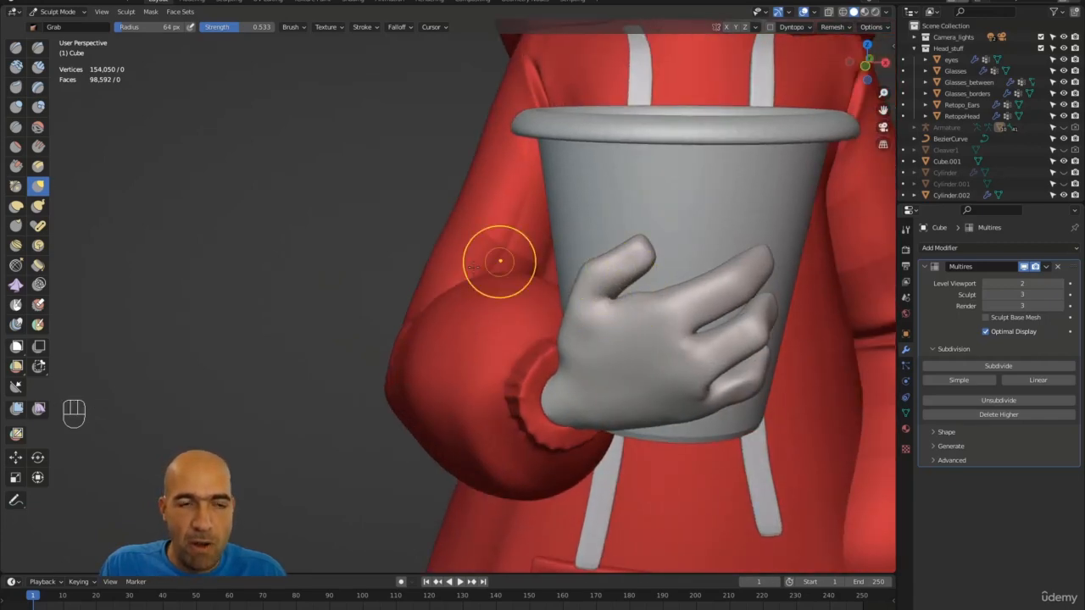
Enlarge the Grab brush to a 116 px radius and adjust the thumb beside the cup
left_click_drag(496, 259, 621, 234, "alt")
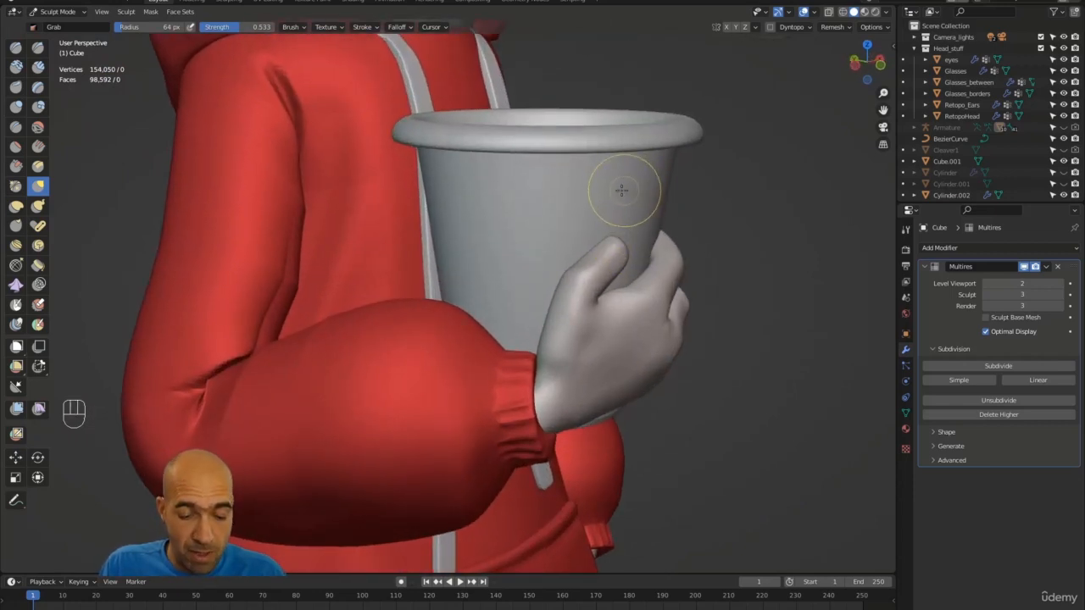
left_click_drag(687, 242, 585, 223, "alt")
key("bracketright")
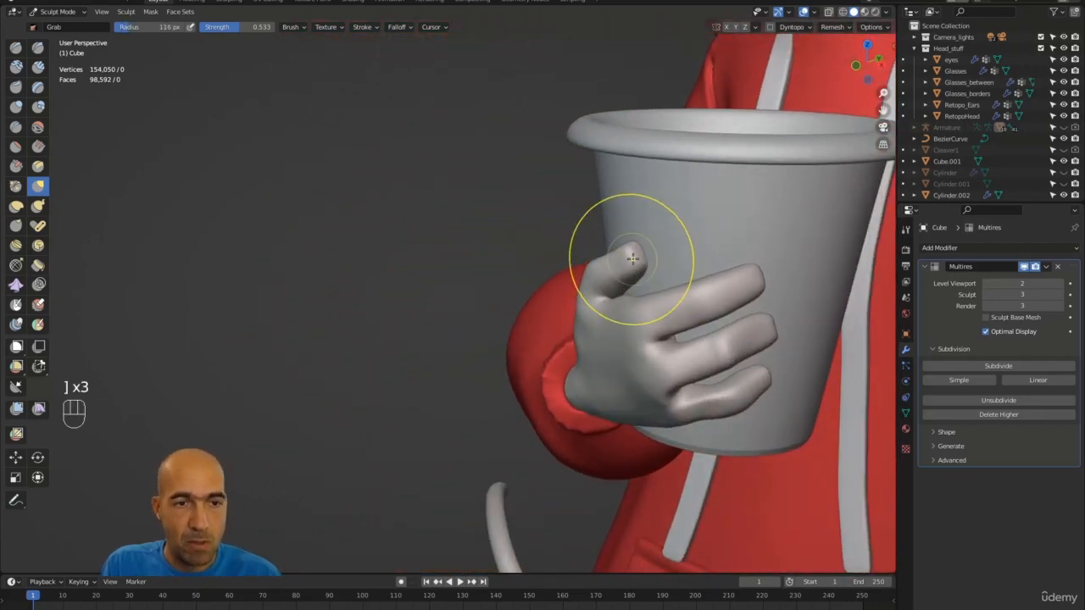
left_click_drag(634, 252, 752, 268, "alt")
Check the body's base mesh by dropping the Multires sculpt level to 0, and restore it to 3
left_click(985, 294)
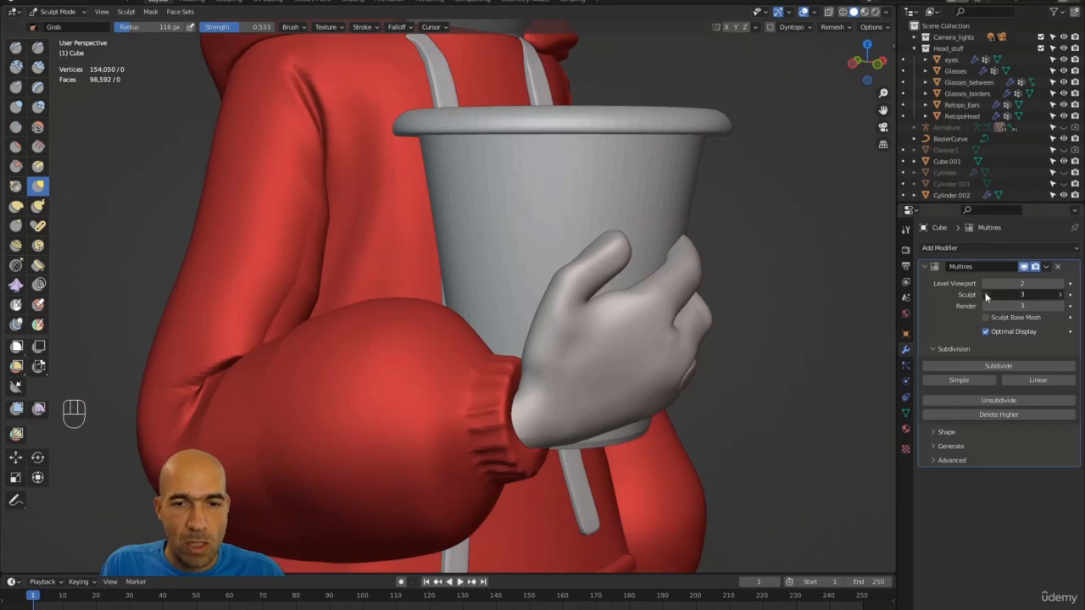
left_click(986, 294)
left_click(985, 294)
left_click_drag(794, 294, 805, 323, "ctrl+alt")
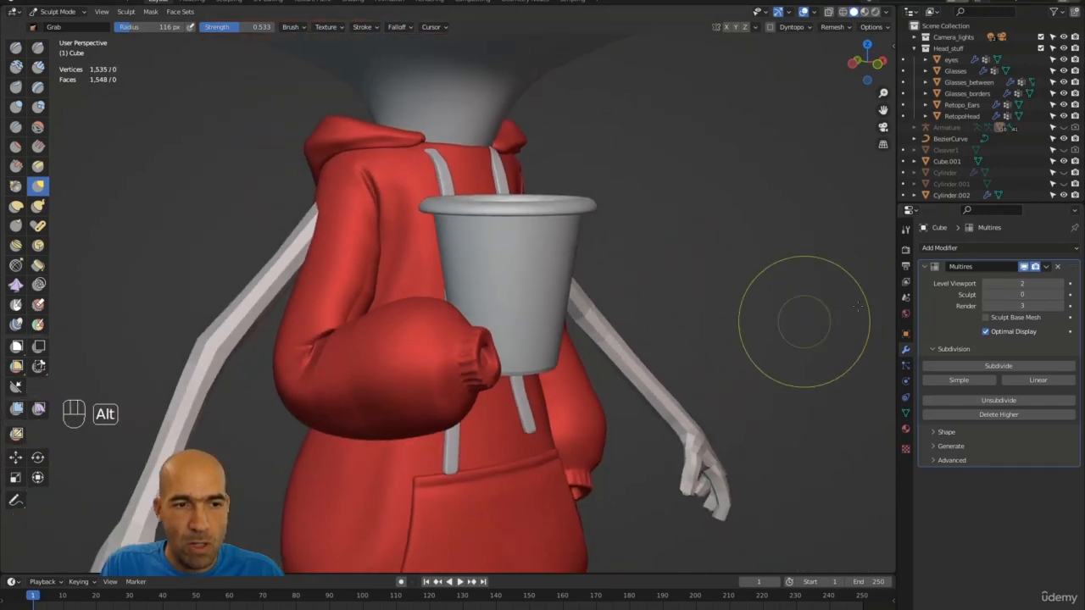
left_click(1061, 295)
left_click(1061, 295)
left_click(1061, 295)
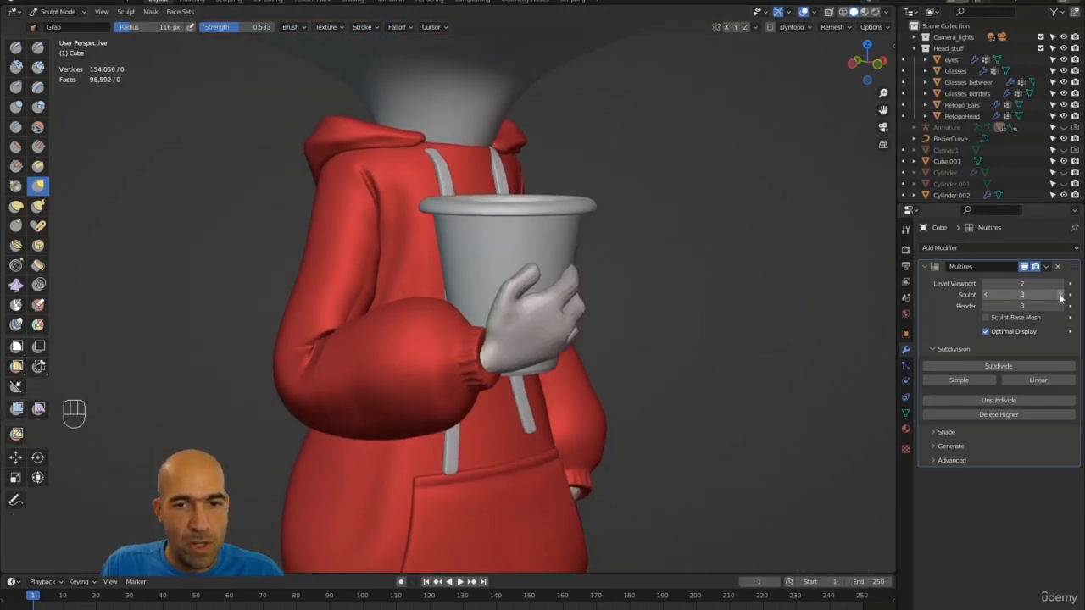
Adjust the thumb base on the back of the hand holding the cup with the Grab brush
left_click_drag(798, 297, 837, 237, "alt")
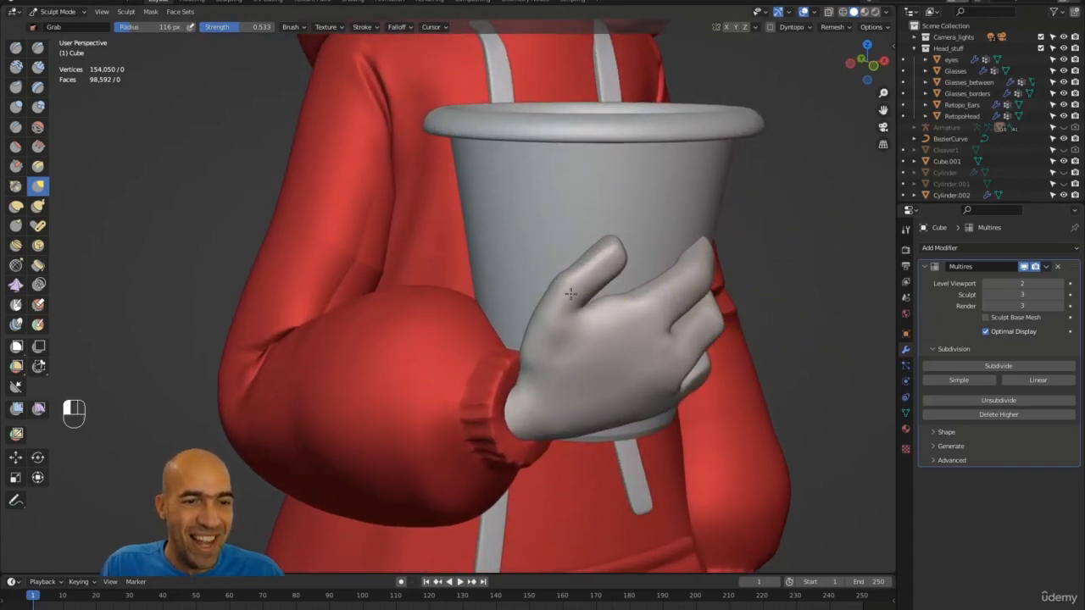
left_click_drag(571, 293, 594, 276, "alt")
mouse_move(501, 276)
left_mouse_down("alt")
mouse_move(568, 244)
mouse_move(519, 221)
mouse_move(455, 225)
mouse_move(554, 209)
mouse_move(546, 188)
left_mouse_up("alt")
mouse_move(546, 188)
left_mouse_down()
mouse_move(538, 173)
mouse_move(598, 187)
left_mouse_up()
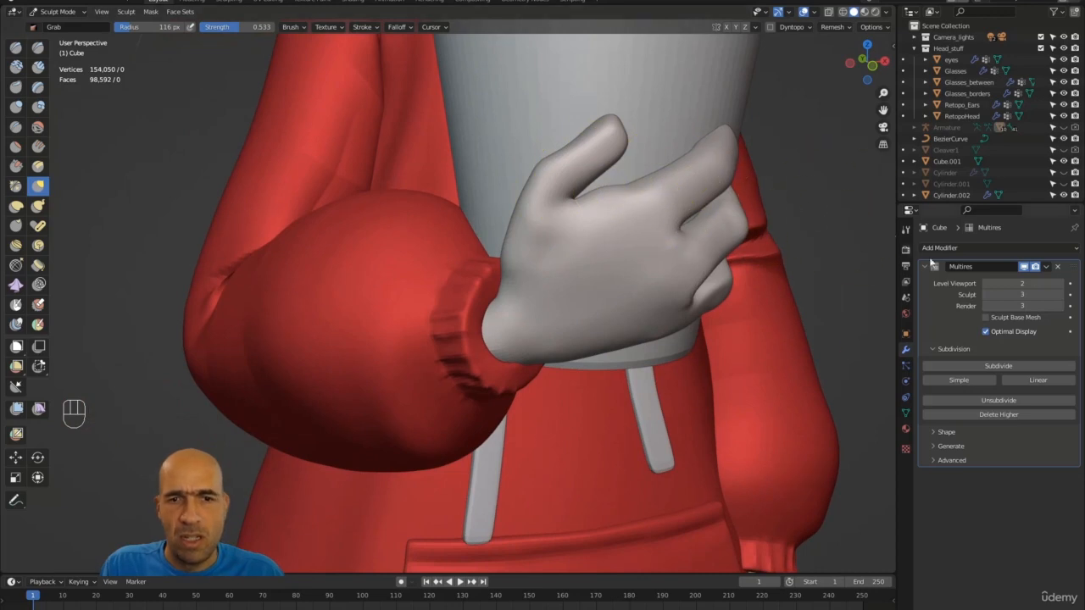
Return to Object Mode, set the body's Multires viewport level to 3 and apply the modifier
key("ctrl+Tab")
left_click(675, 266)
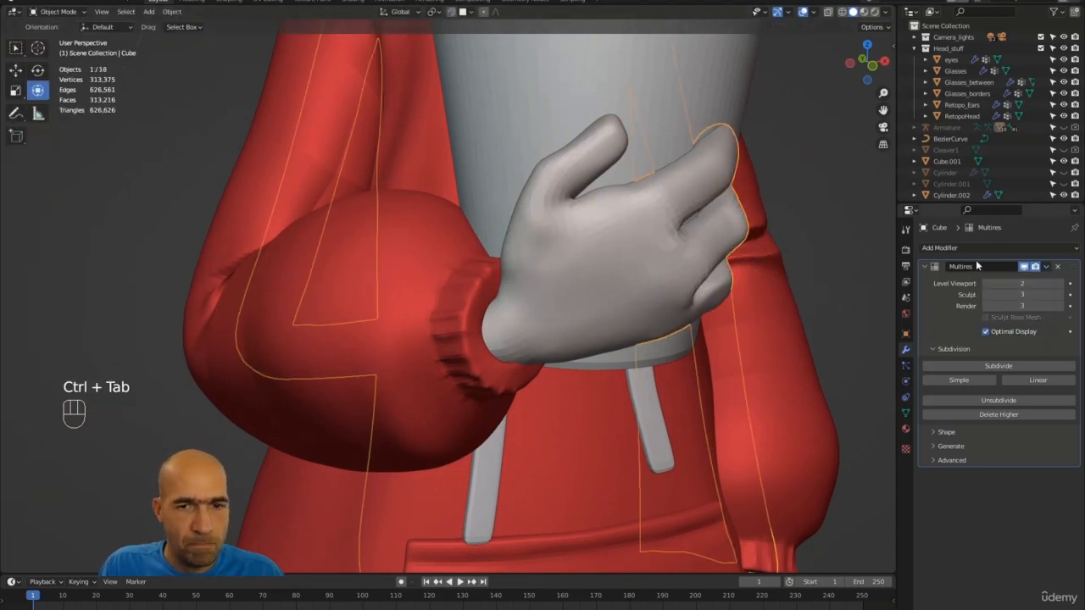
left_click(1045, 266)
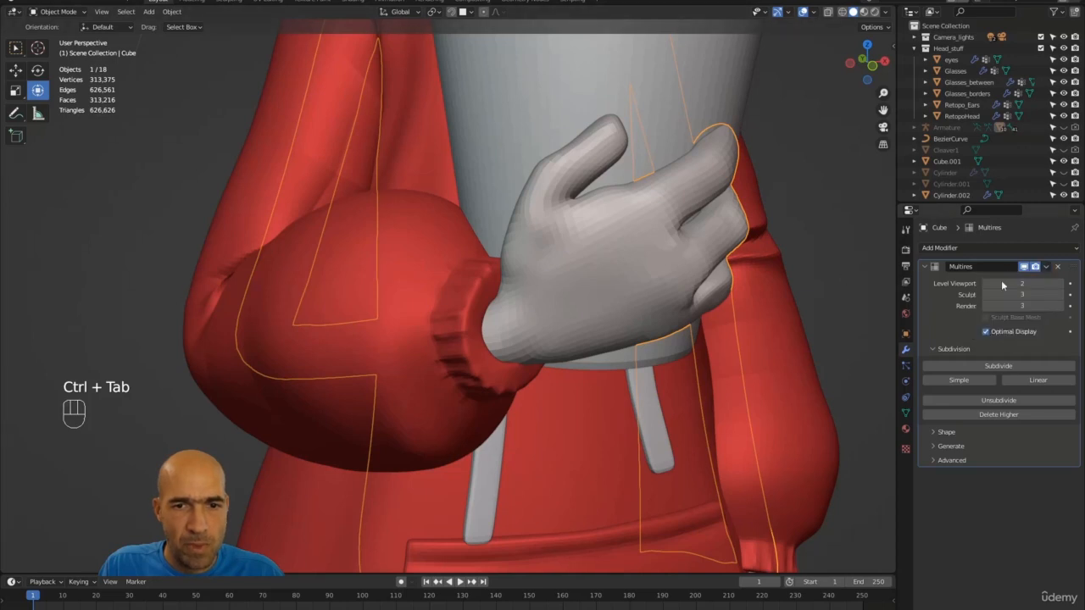
left_click(1058, 285)
left_click(1048, 268)
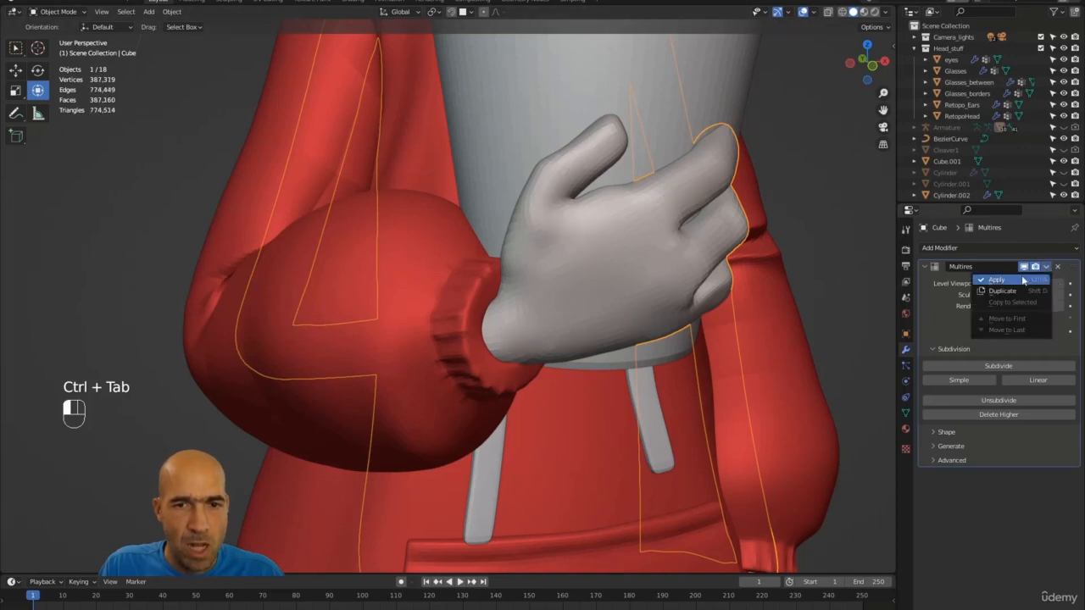
left_click(1007, 283)
Add a new Multiresolution modifier to the body and unsubdivide it to rebuild three lower levels
left_click(989, 247)
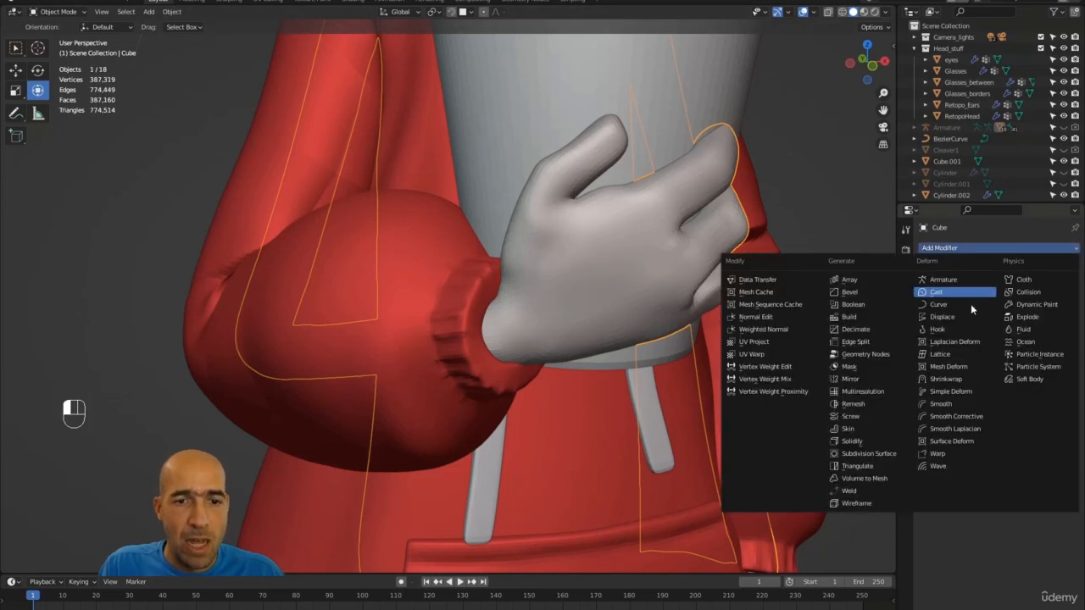
left_click(865, 391)
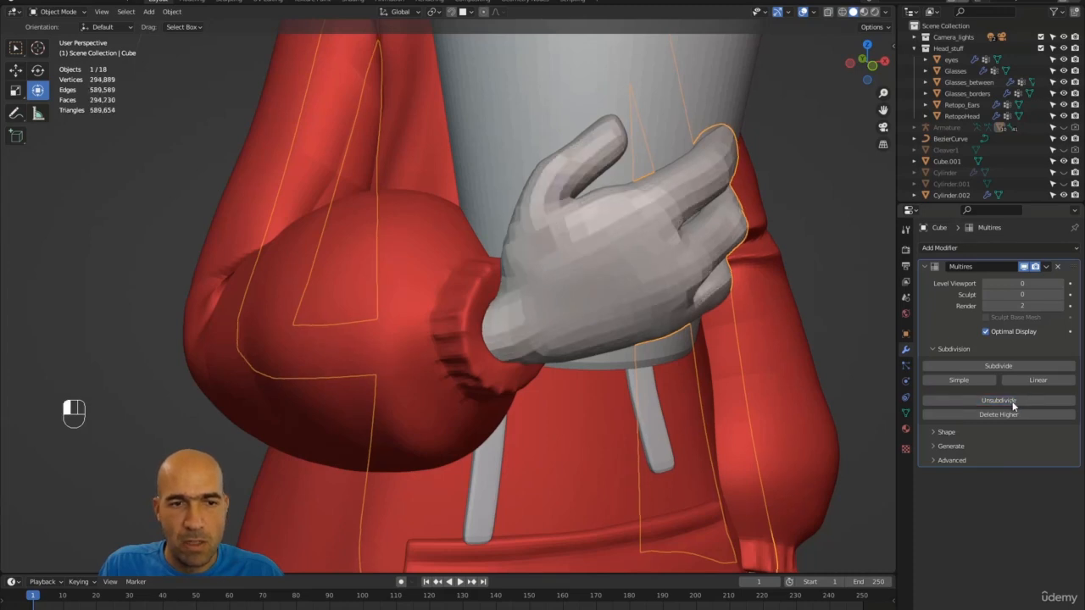
left_click(1013, 404)
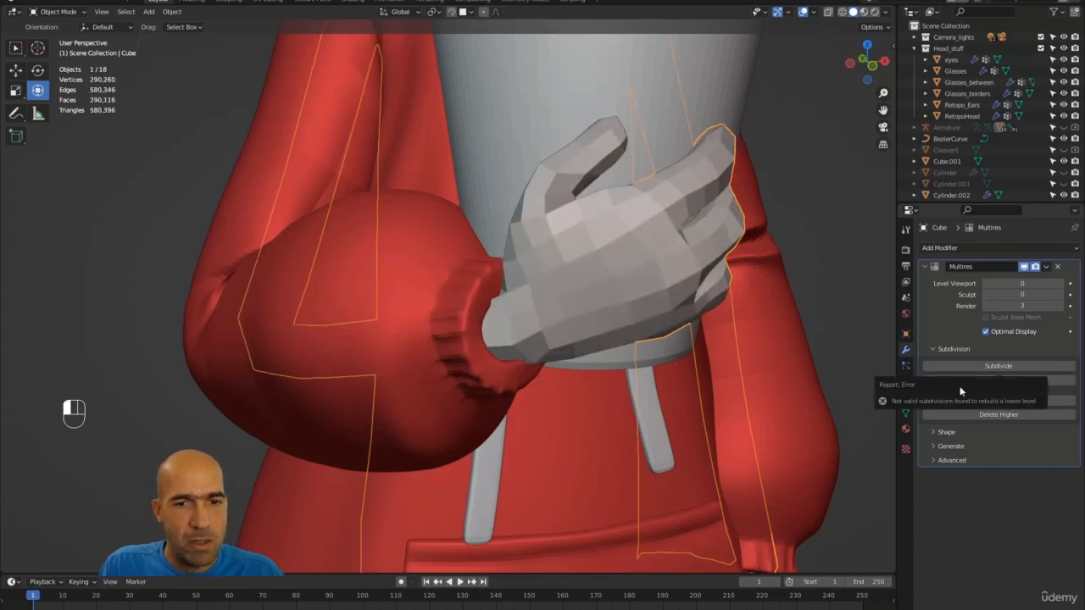
left_click(943, 459)
Isolate the body mesh in local view and frame the low-poly hand
left_click(808, 216)
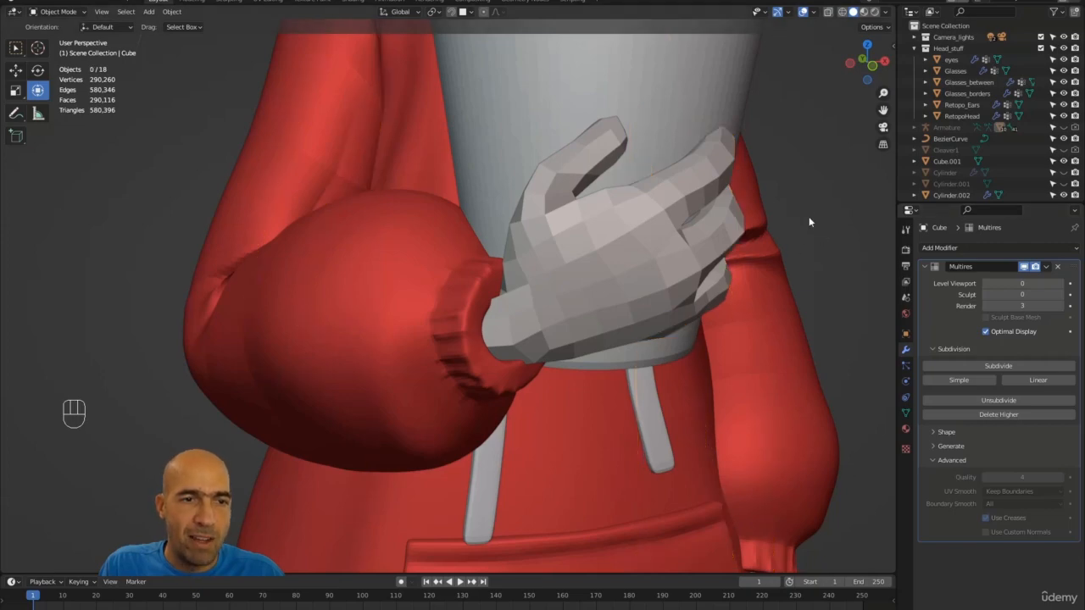
middle_click_drag(808, 216, 791, 256, "alt")
middle_click_drag(818, 247, 761, 246, "alt")
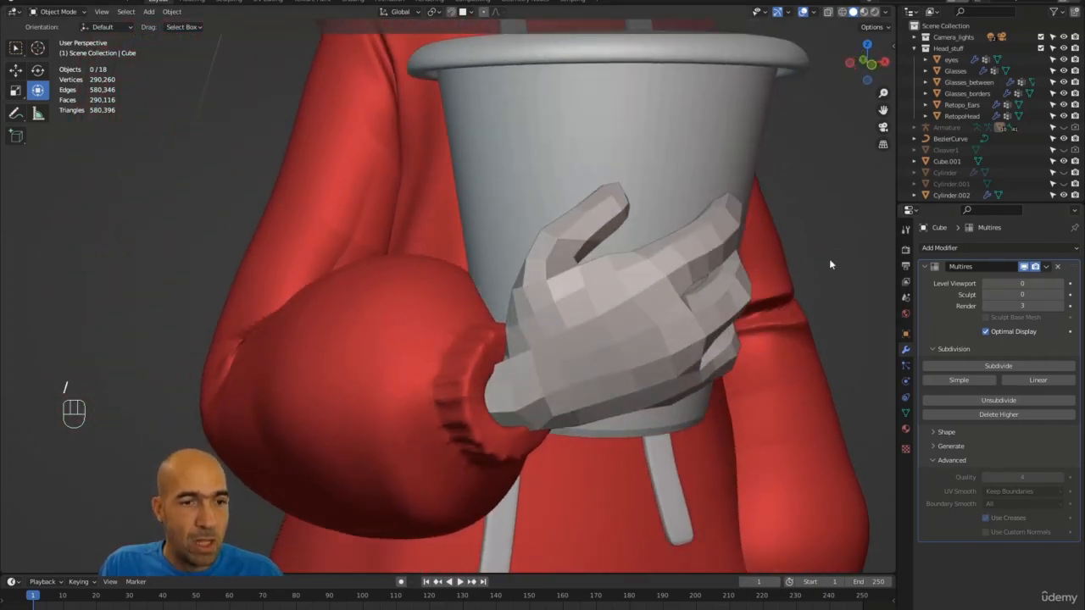
left_click(708, 303)
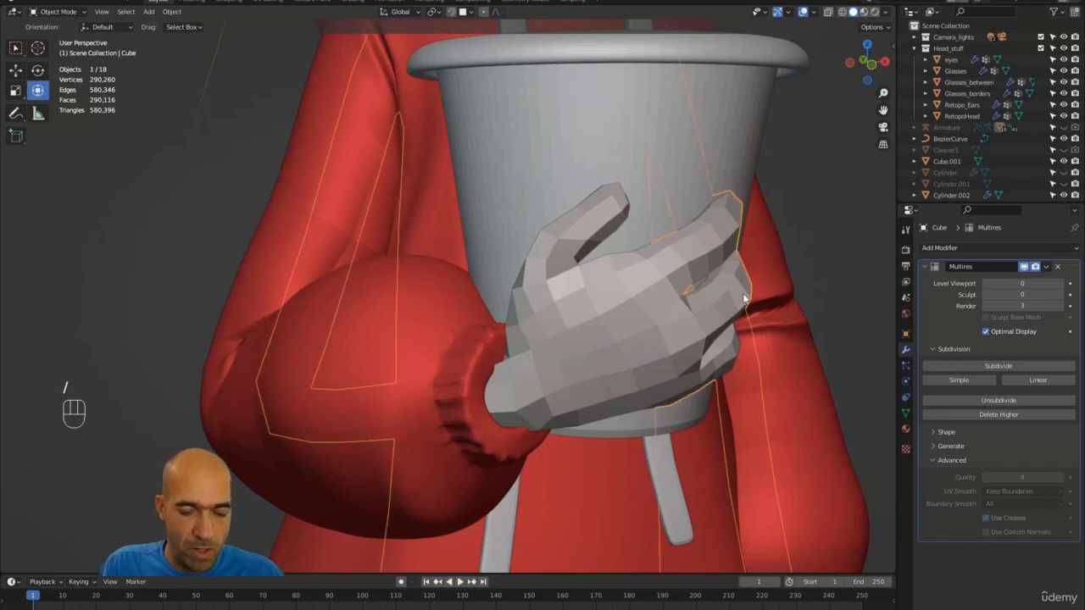
key("slash")
middle_click_drag(590, 211, 547, 246, "ctrl+alt")
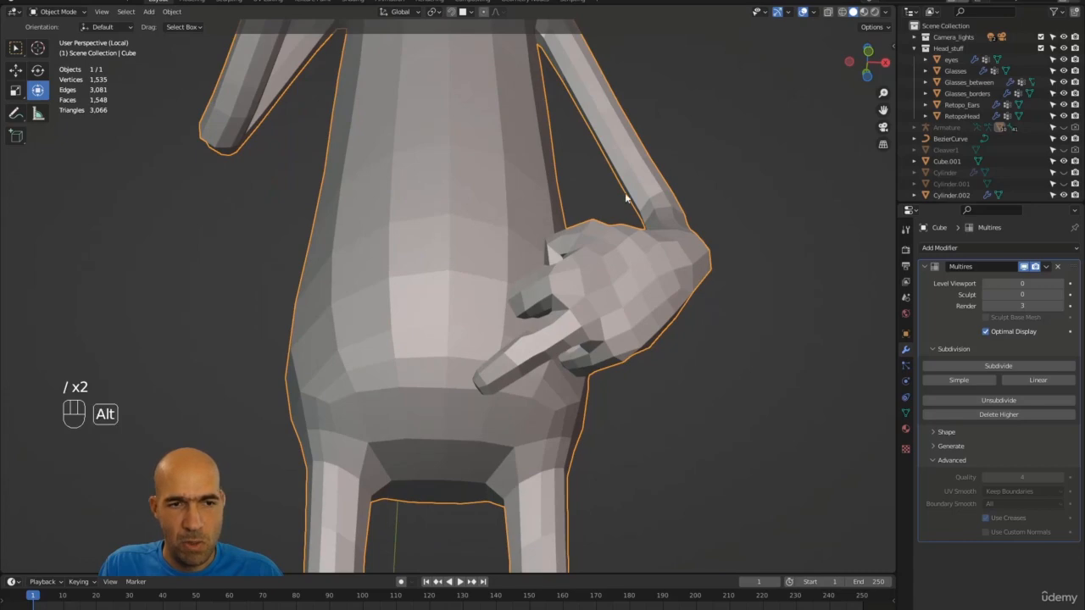
mouse_move(625, 194)
middle_mouse_down("alt+shift")
mouse_move(667, 212)
mouse_move(678, 282)
mouse_move(651, 238)
mouse_move(637, 255)
mouse_move(678, 239)
mouse_move(704, 334)
mouse_move(693, 271)
mouse_move(652, 213)
mouse_move(662, 210)
mouse_move(621, 269)
mouse_move(651, 309)
middle_mouse_up("alt+shift")
Enter Sculpt Mode on the body and bend the thumb of the posed hand with the Pose brush
key("ctrl+Tab")
left_click(639, 349)
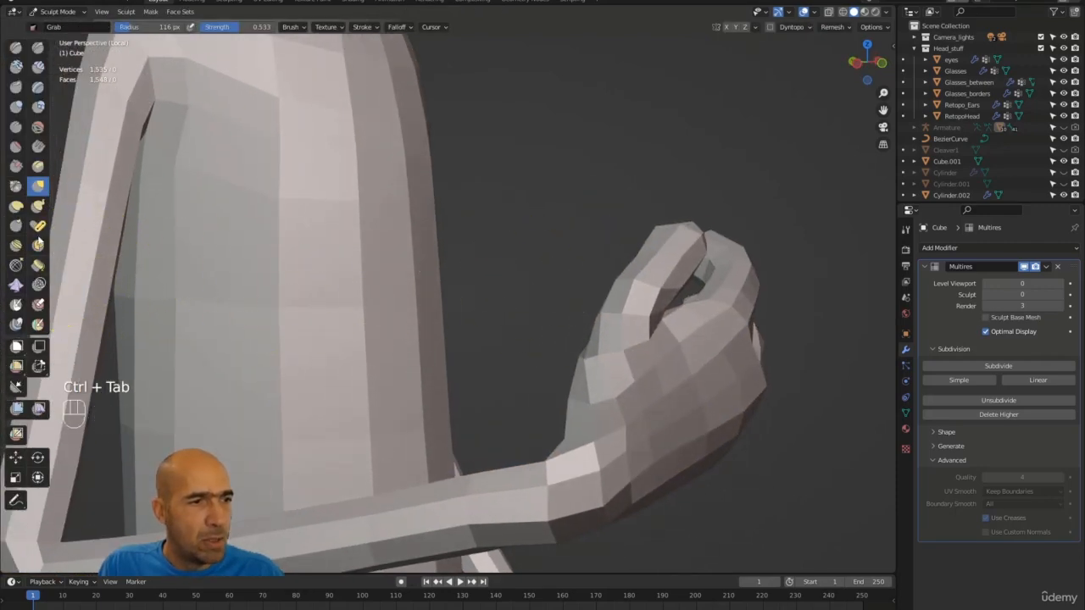
left_click(39, 227)
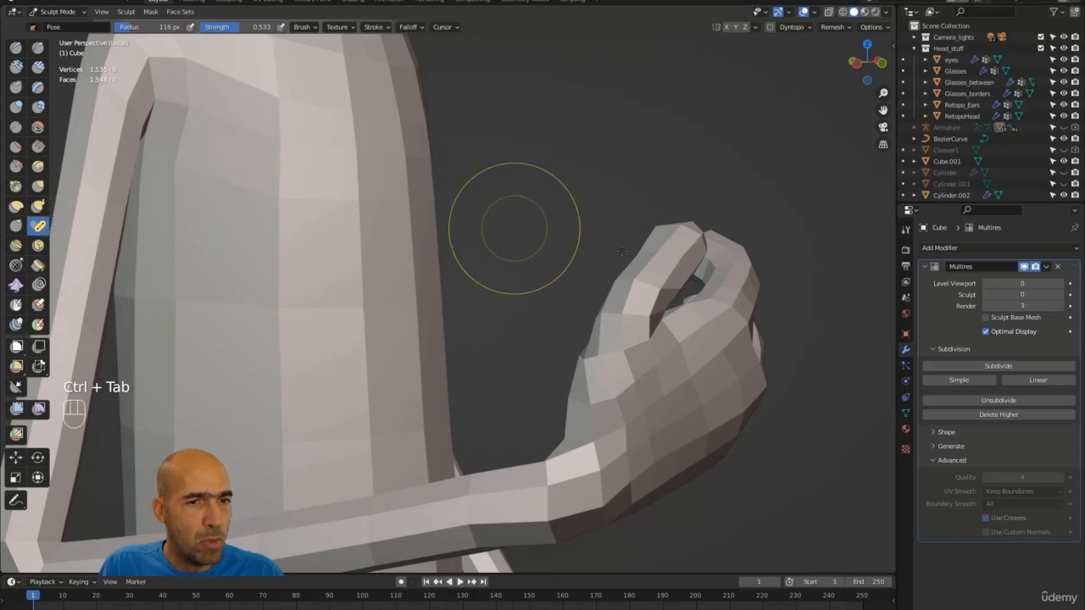
mouse_move(641, 314)
left_mouse_down()
mouse_move(631, 302)
mouse_move(679, 300)
mouse_move(672, 267)
left_mouse_up()
left_click_drag(709, 222, 727, 205, "alt")
left_click_drag(683, 226, 696, 212)
mouse_move(696, 211)
middle_mouse_down("alt")
mouse_move(564, 168)
mouse_move(680, 339)
middle_mouse_up("alt")
Switch to the Grab brush and reshape the thumb's base and its transition into the low-poly palm
key("g")
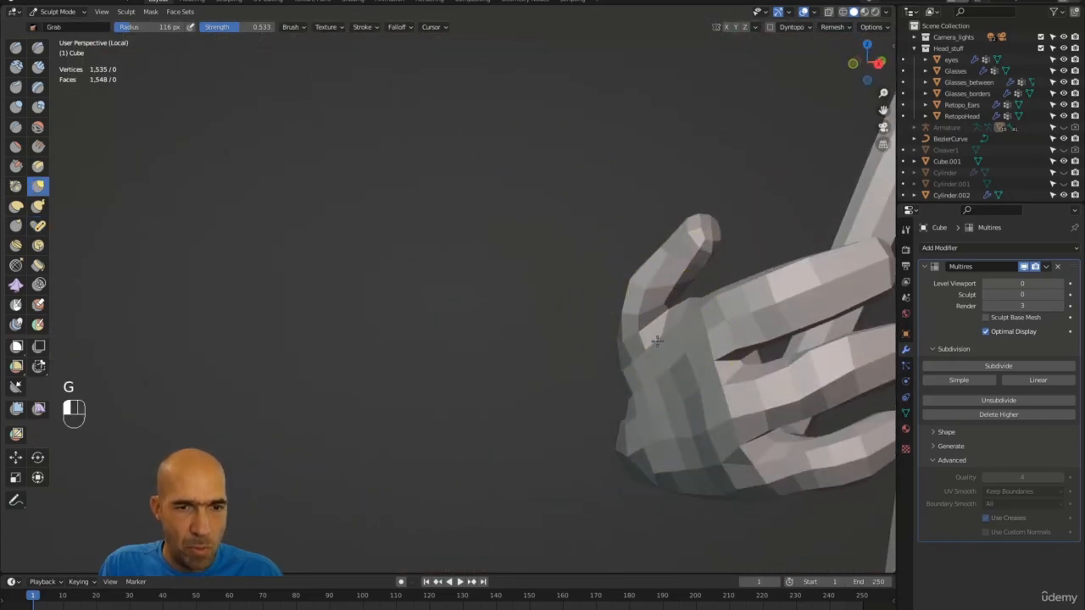
middle_click_drag(644, 394, 648, 419, "alt")
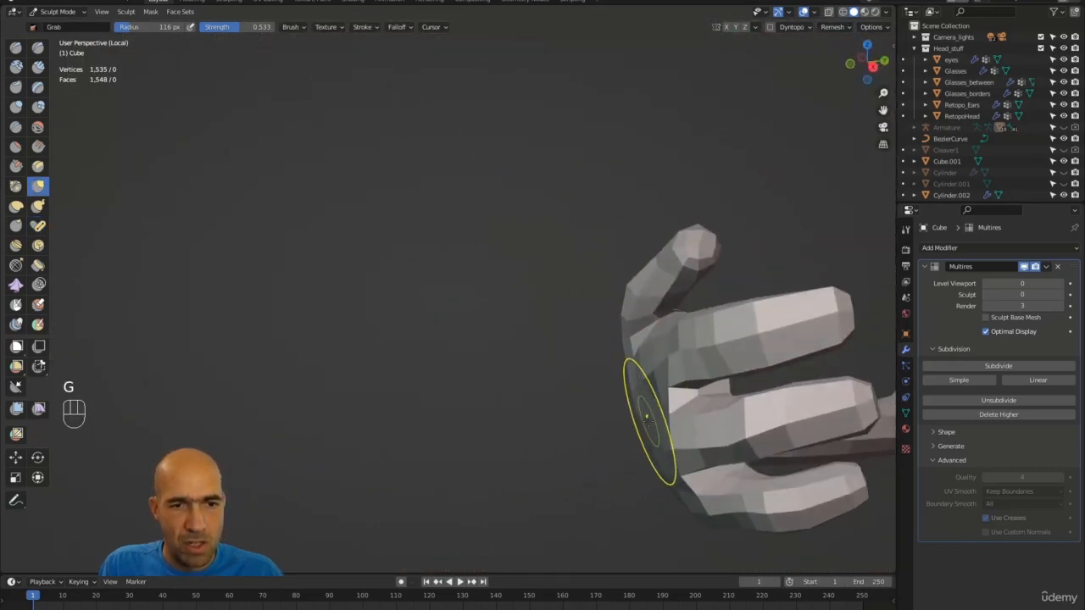
middle_click_drag(557, 438, 666, 399, "alt")
left_click_drag(659, 347, 659, 345)
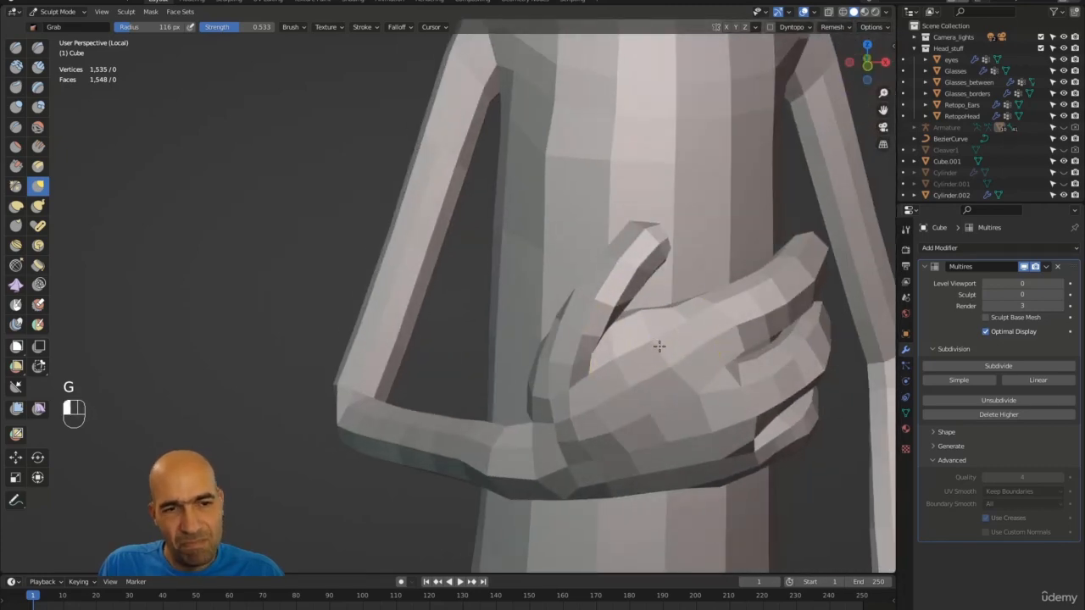
middle_click_drag(712, 430, 689, 398, "alt")
middle_click_drag(663, 433, 621, 301, "alt")
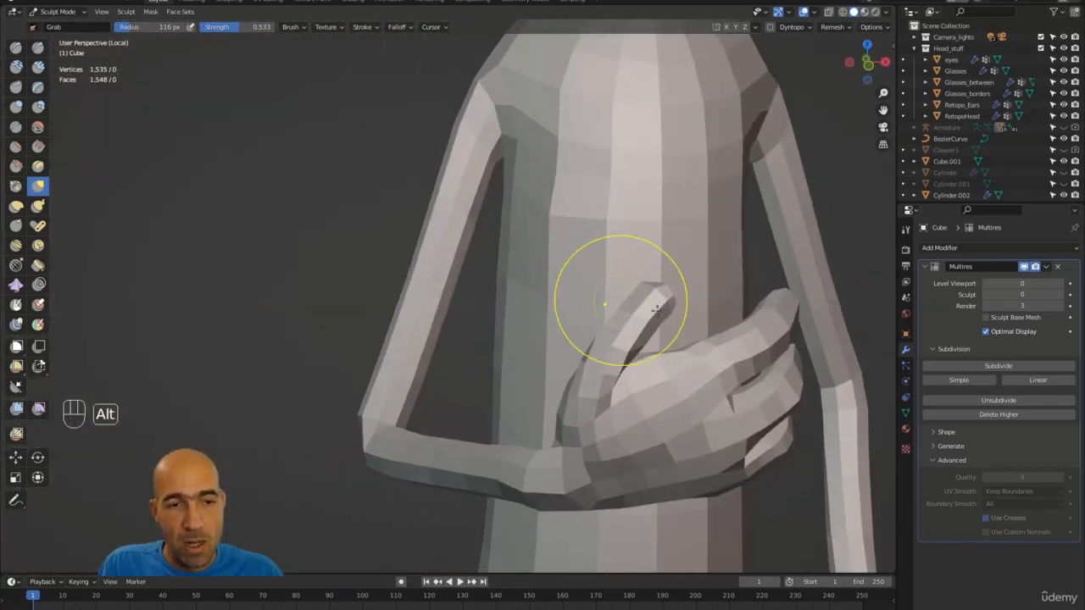
middle_click_drag(763, 264, 672, 295, "alt")
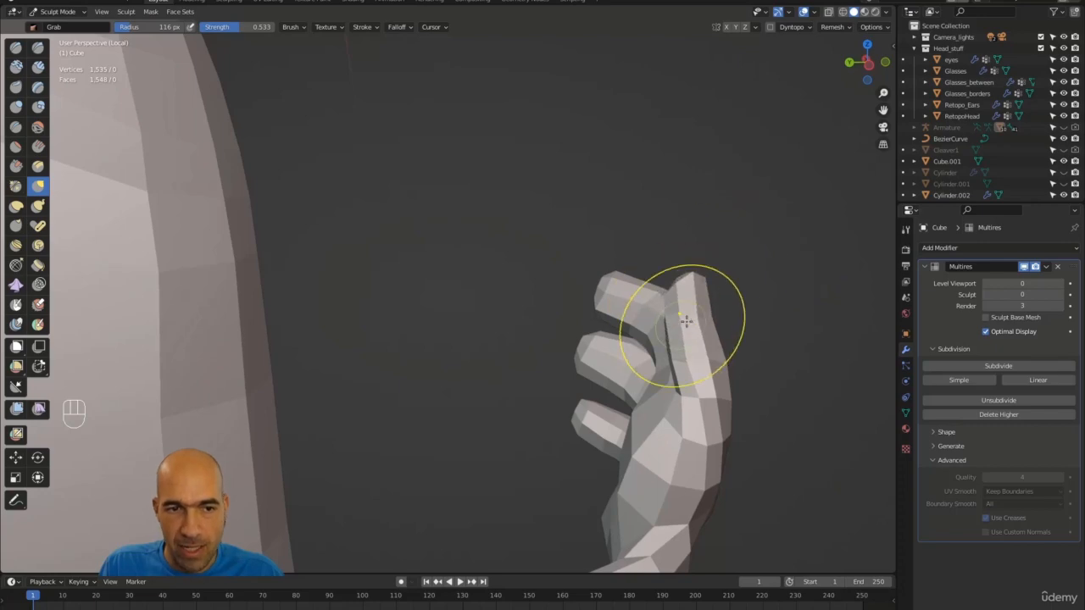
Refine the angle and outline of the low-poly thumb with the Grab brush, working from several sides of the hand
middle_click_drag(734, 400, 543, 346, "alt")
left_click_drag(640, 338, 623, 339)
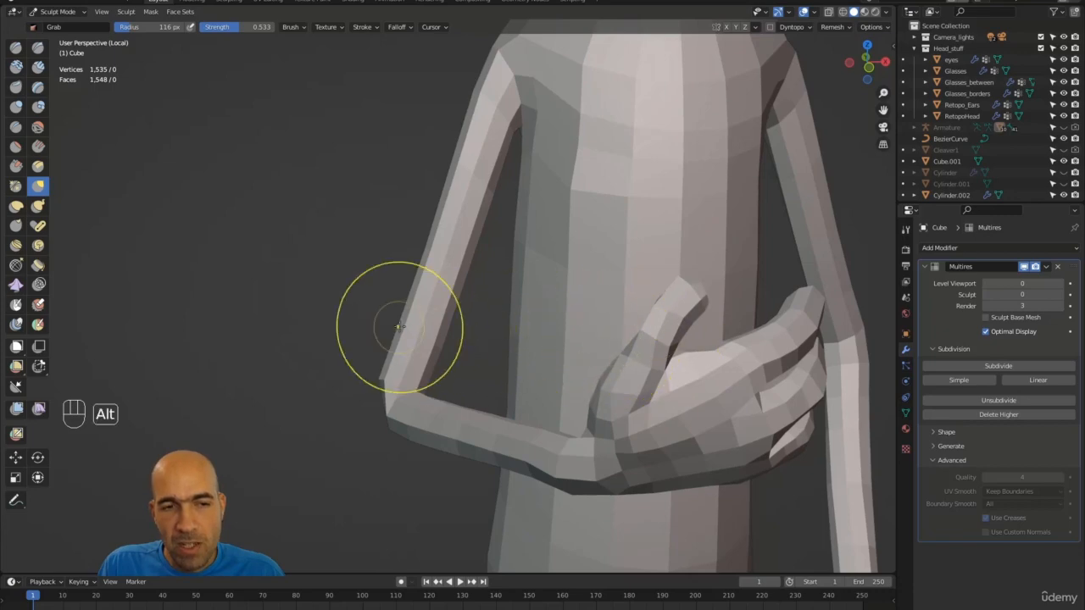
mouse_move(400, 327)
middle_mouse_down("alt")
mouse_move(442, 329)
mouse_move(458, 297)
middle_mouse_up("alt")
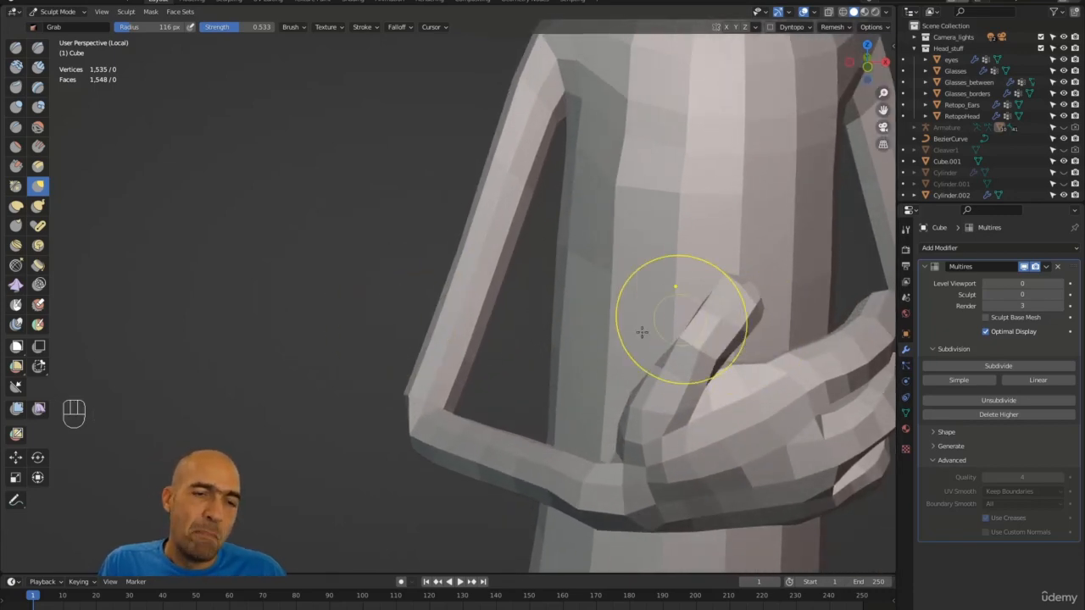
middle_click_drag(641, 332, 680, 324, "alt")
middle_click_drag(749, 314, 700, 313, "alt")
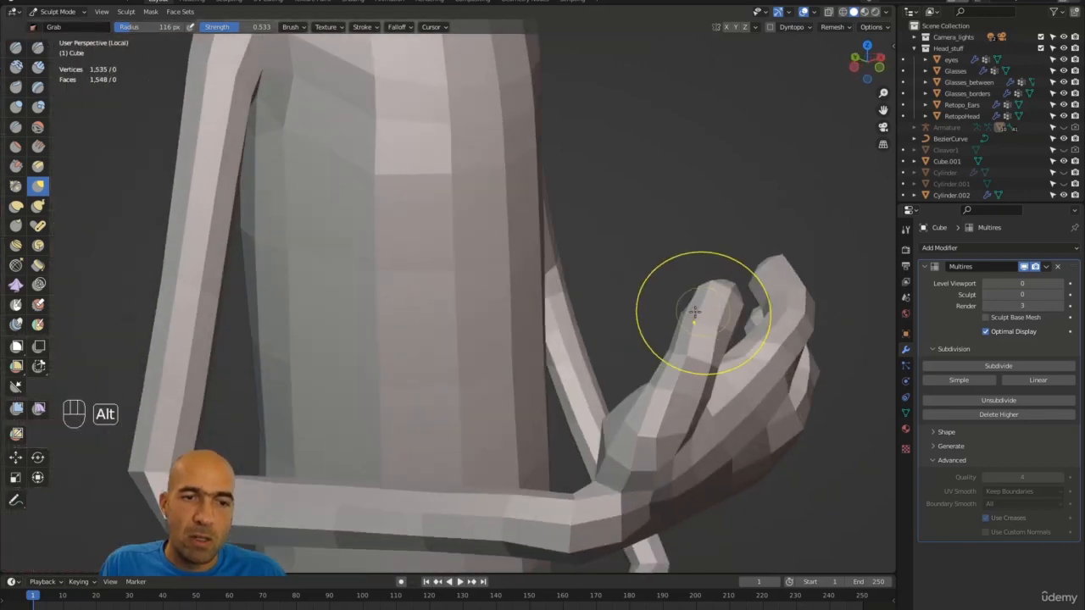
middle_click_drag(680, 239, 660, 304, "alt")
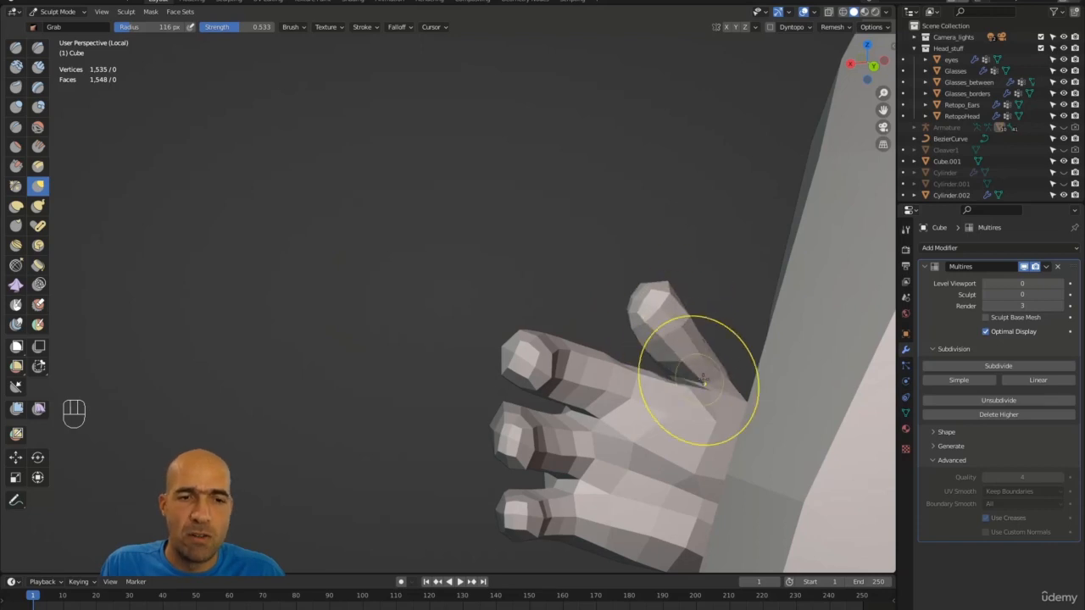
Reshape the thumb's base, the palm and the finger positions of the low-poly hand with the Grab brush
mouse_move(703, 380)
middle_mouse_down("alt")
mouse_move(678, 373)
mouse_move(711, 394)
mouse_move(714, 415)
mouse_move(700, 428)
middle_mouse_up("alt")
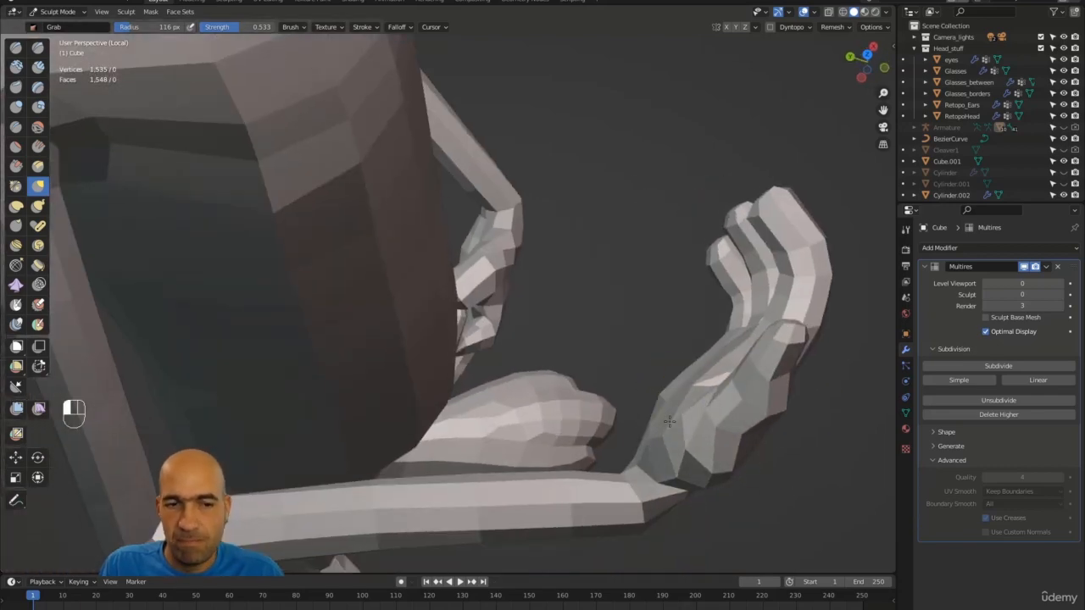
middle_click_drag(660, 331, 694, 340)
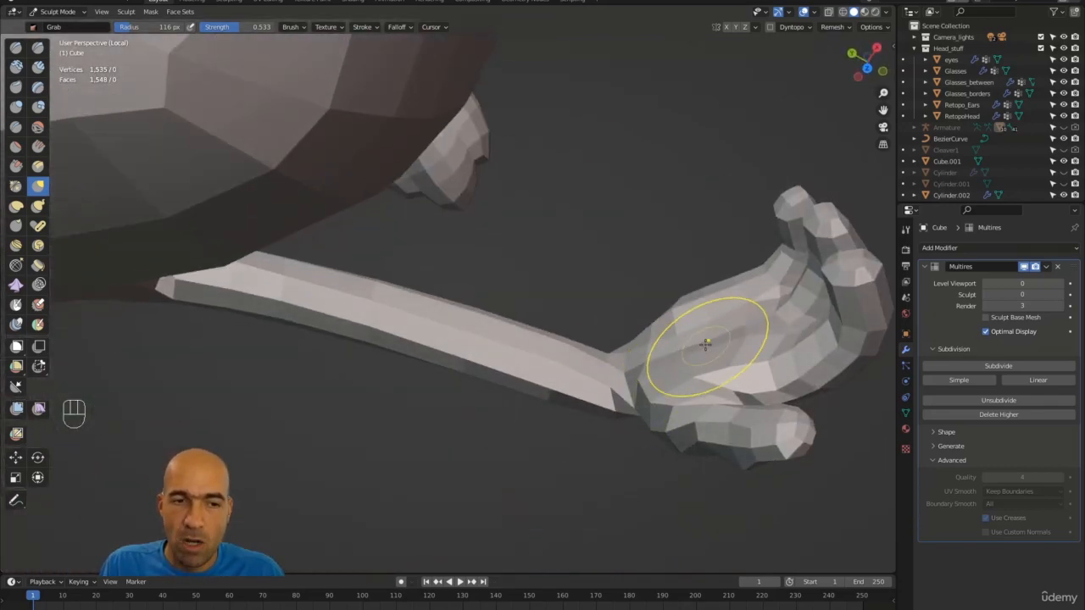
middle_click_drag(848, 431, 734, 254)
left_click_drag(743, 261, 749, 331)
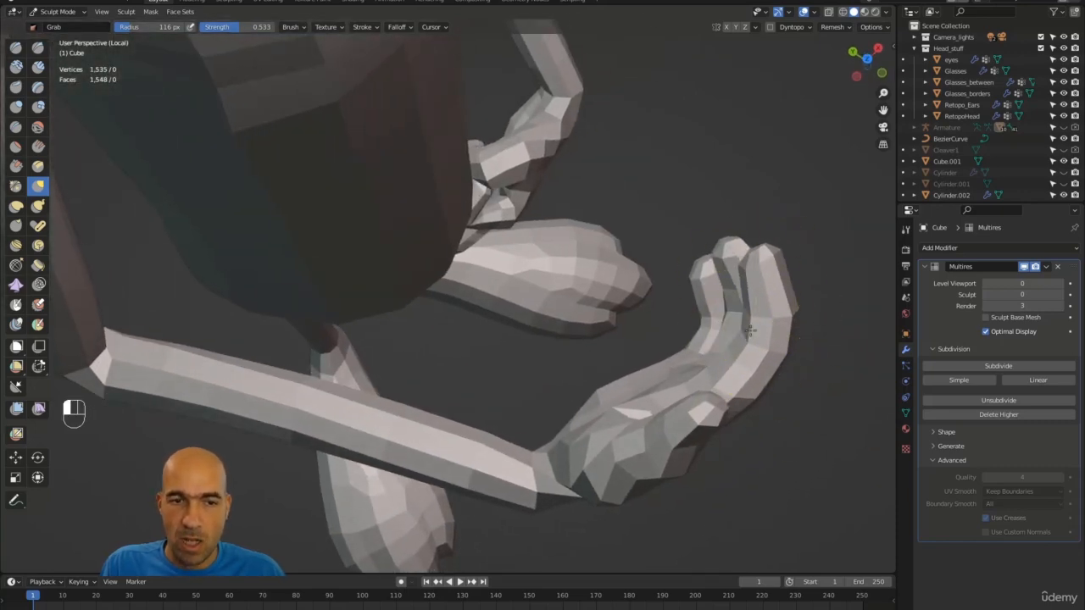
middle_click_drag(773, 347, 700, 347)
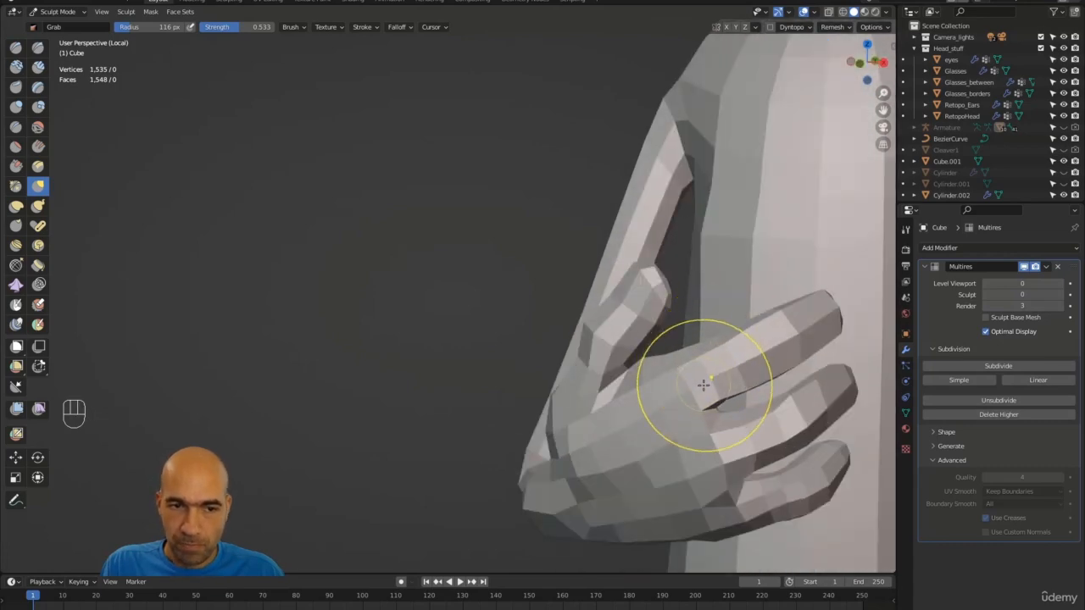
middle_click_drag(508, 401, 607, 398)
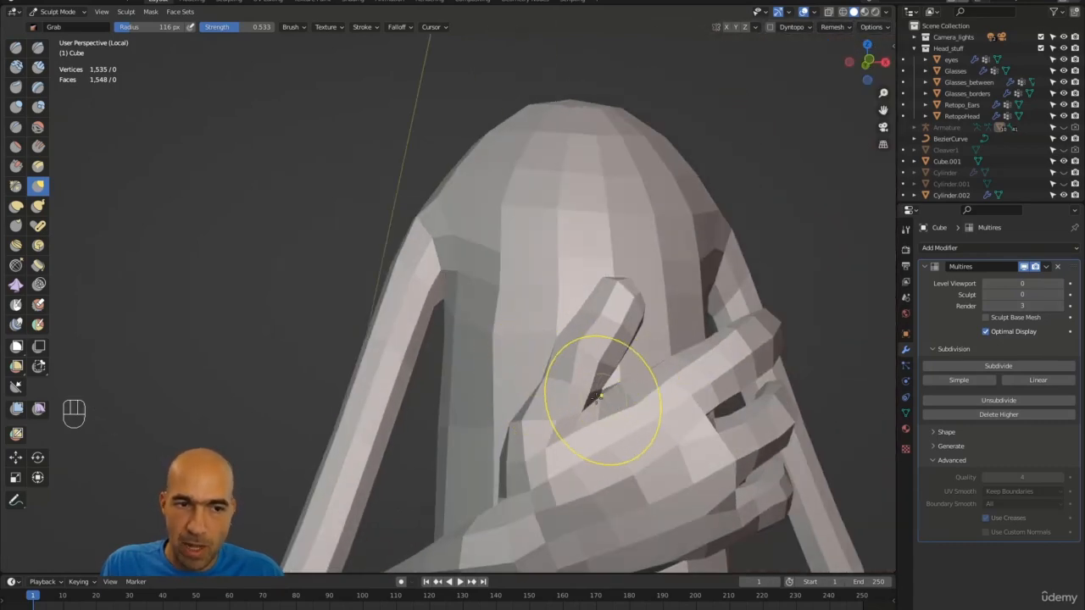
Adjust the wrist and the palm edge below the index finger on the low-poly hand with the Grab brush
mouse_move(780, 286)
middle_mouse_down("alt")
mouse_move(646, 347)
mouse_move(593, 387)
mouse_move(585, 368)
mouse_move(533, 356)
mouse_move(569, 416)
mouse_move(526, 445)
mouse_move(584, 468)
mouse_move(593, 458)
mouse_move(560, 428)
middle_mouse_up("alt")
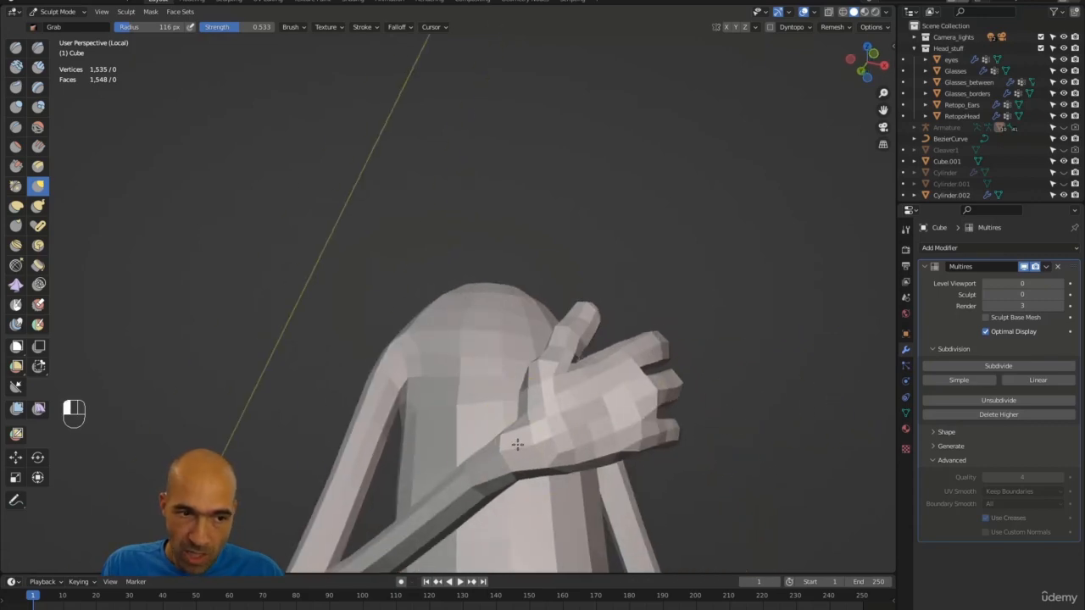
middle_click_drag(714, 381, 668, 424, "alt")
mouse_move(630, 458)
middle_mouse_down("alt")
mouse_move(666, 424)
mouse_move(703, 448)
middle_mouse_up("alt")
left_click_drag(759, 416, 773, 324, "alt")
left_click_drag(704, 204, 623, 310, "alt")
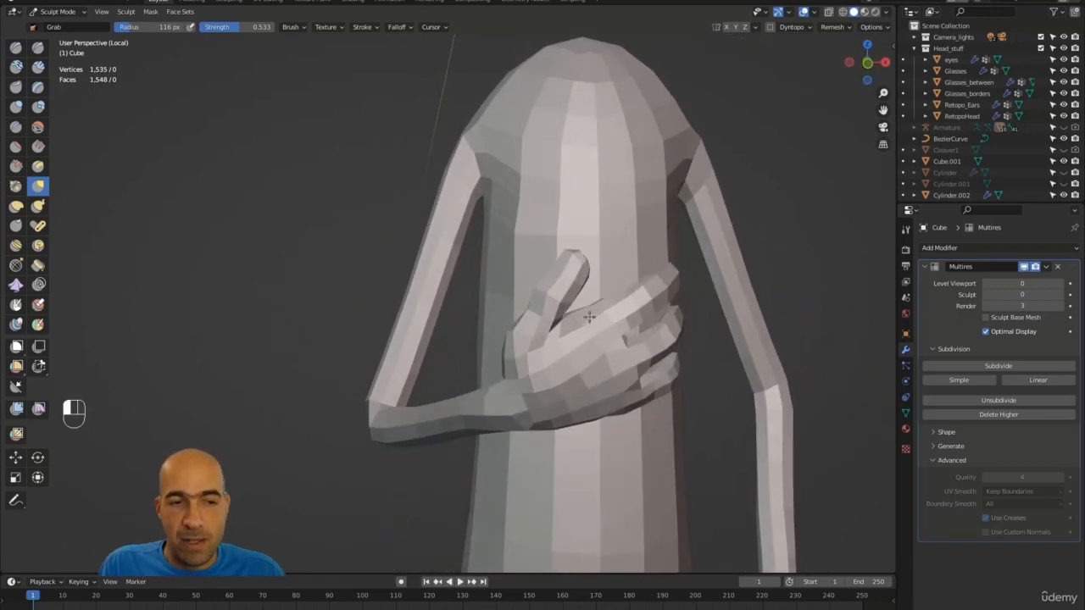
mouse_move(746, 276)
left_mouse_down("alt")
mouse_move(751, 225)
mouse_move(744, 335)
left_mouse_up("alt")
mouse_move(744, 335)
left_mouse_down("alt")
mouse_move(703, 362)
mouse_move(695, 246)
mouse_move(717, 279)
left_mouse_up("alt")
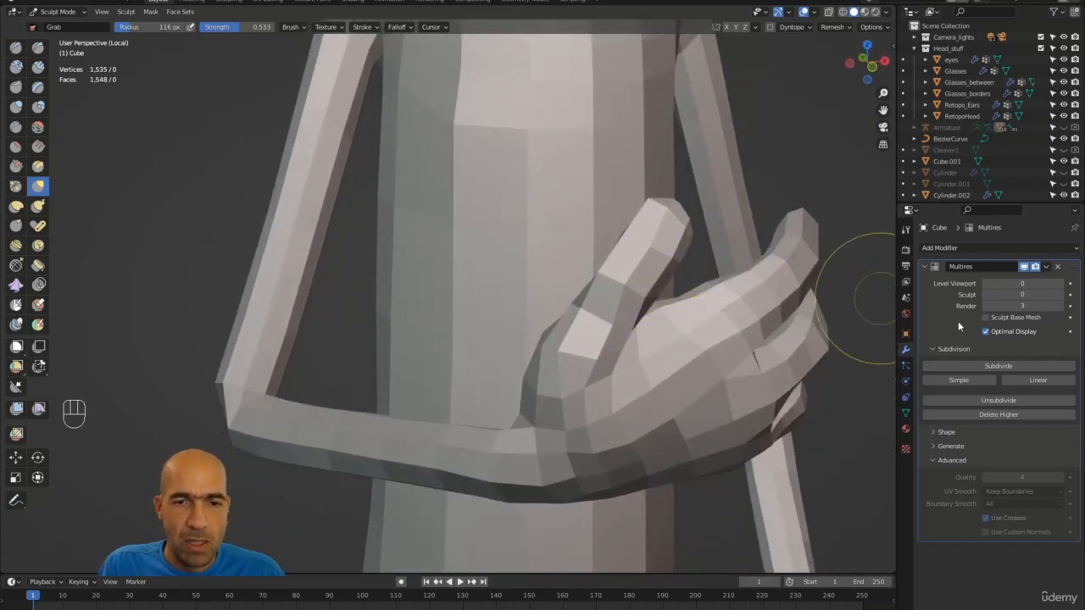
Raise the Multires sculpt level of the body to 3
left_click(1060, 295)
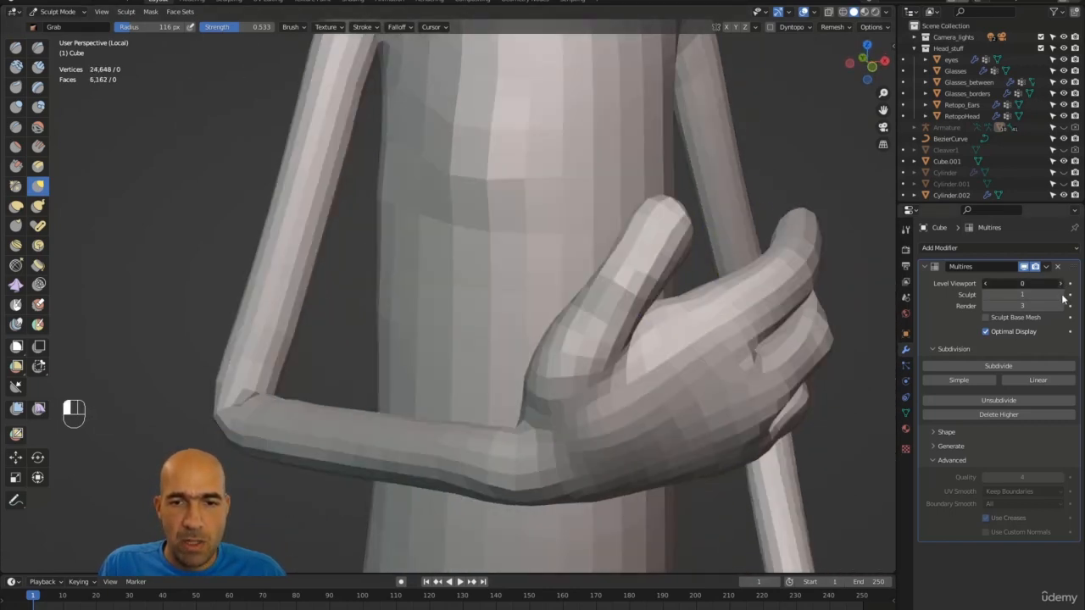
left_click(1061, 295)
left_click(1061, 294)
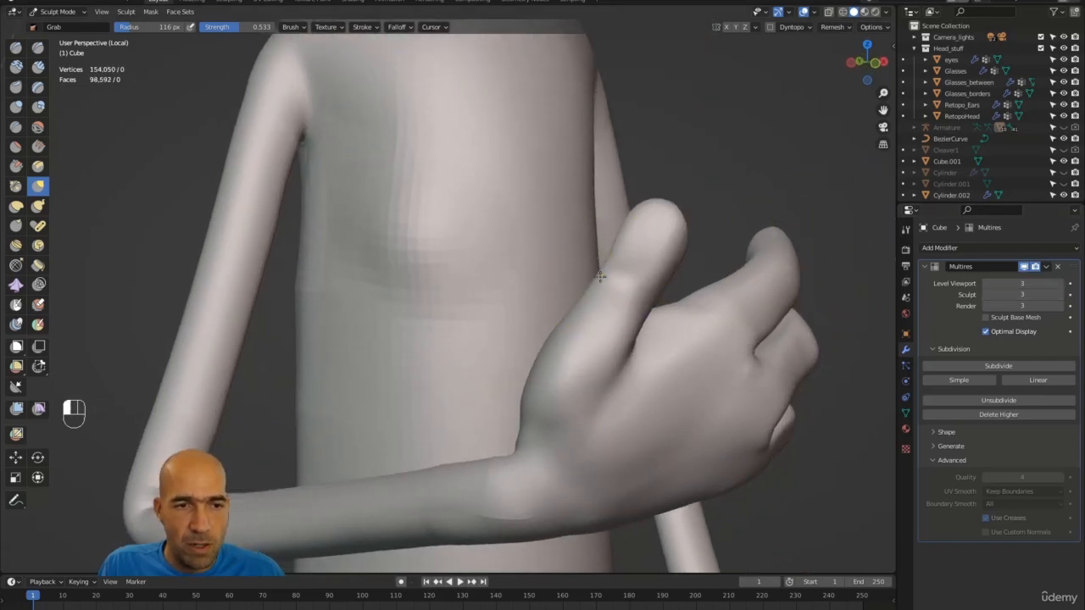
Fill out the thin thumb tip with the Inflate/Deflate brush at a 93 px radius
left_click_drag(599, 276, 537, 273, "alt")
mouse_move(588, 228)
left_mouse_down("alt")
mouse_move(648, 252)
mouse_move(597, 236)
left_mouse_up("alt")
key("bracketleft")
key("bracketleft")
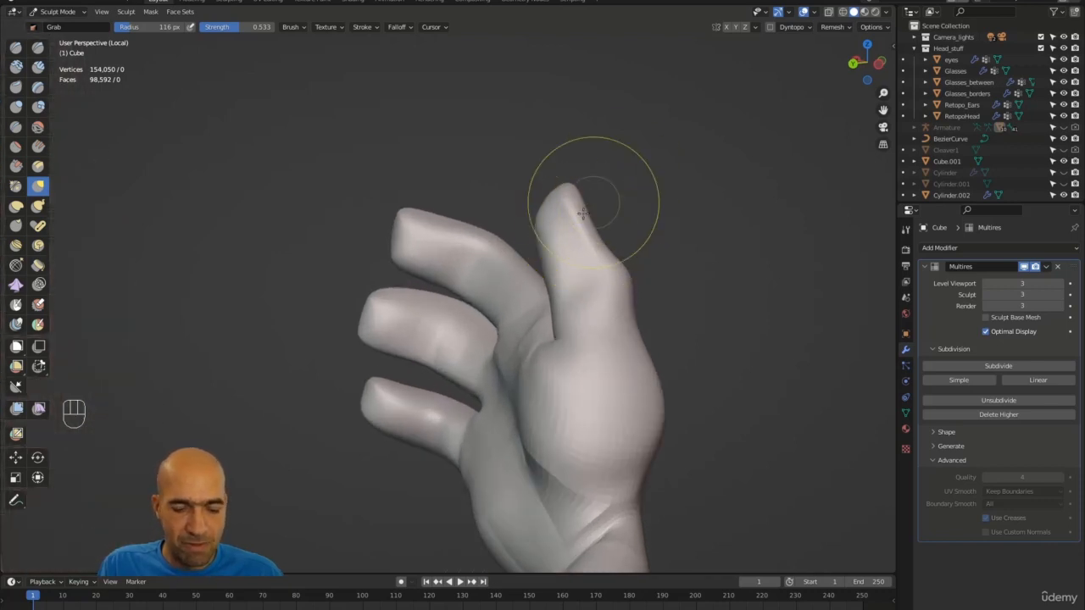
key("6")
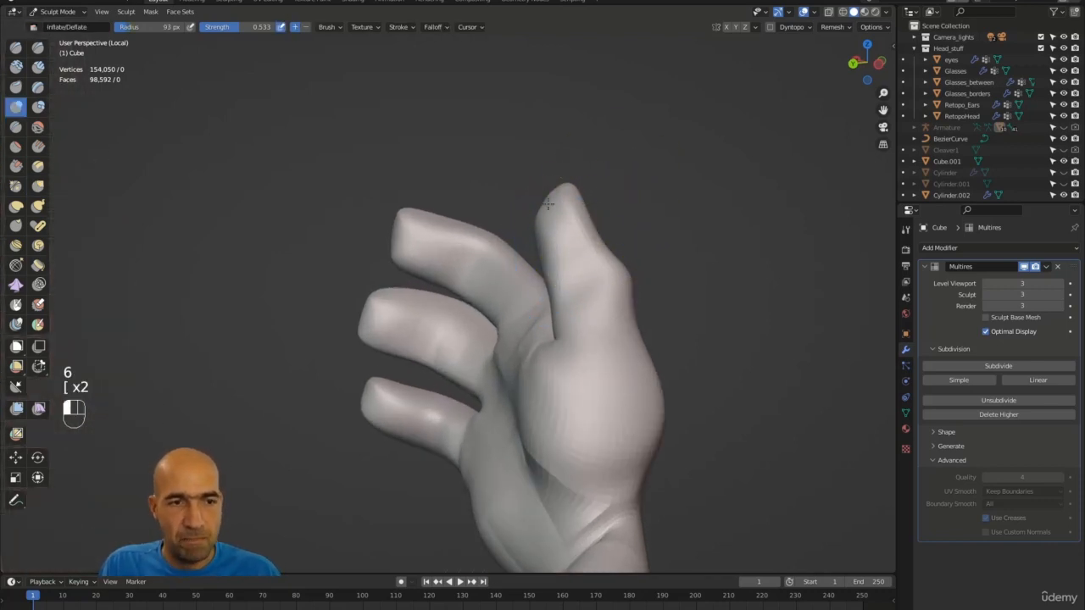
left_click_drag(549, 203, 569, 226, "alt")
Build up the thumb with the Draw brush and smooth the index finger's base and the web beside the thumb
key("x")
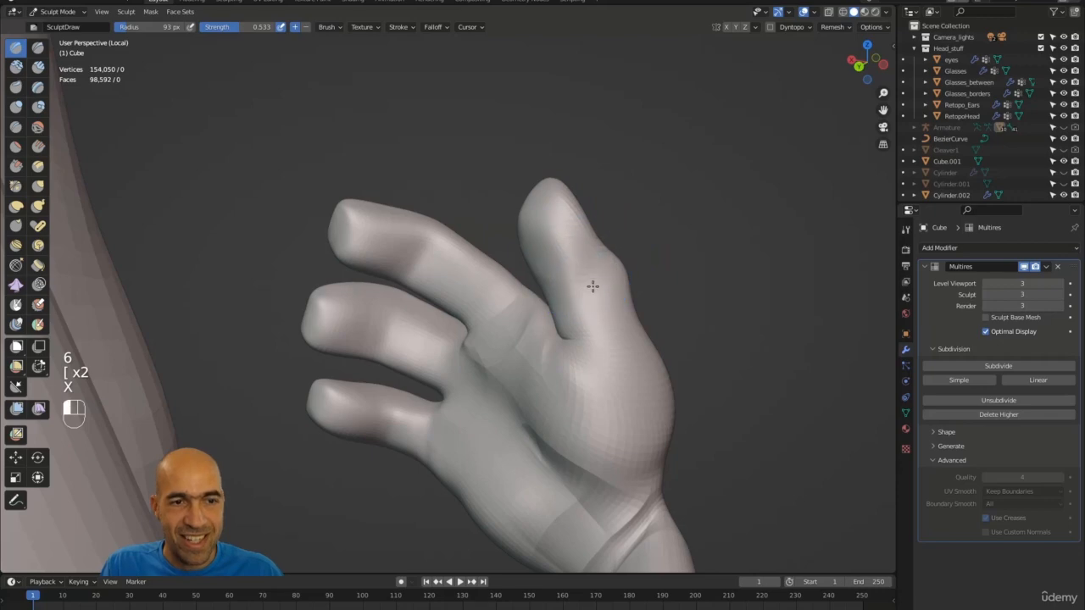
mouse_move(593, 286)
left_mouse_down()
mouse_move(550, 211)
mouse_move(523, 191)
mouse_move(545, 179)
left_mouse_up()
mouse_move(508, 170)
left_mouse_down("alt")
mouse_move(519, 213)
mouse_move(562, 192)
mouse_move(754, 279)
mouse_move(756, 266)
left_mouse_up("alt")
left_click_drag(493, 299, 487, 346, "shift")
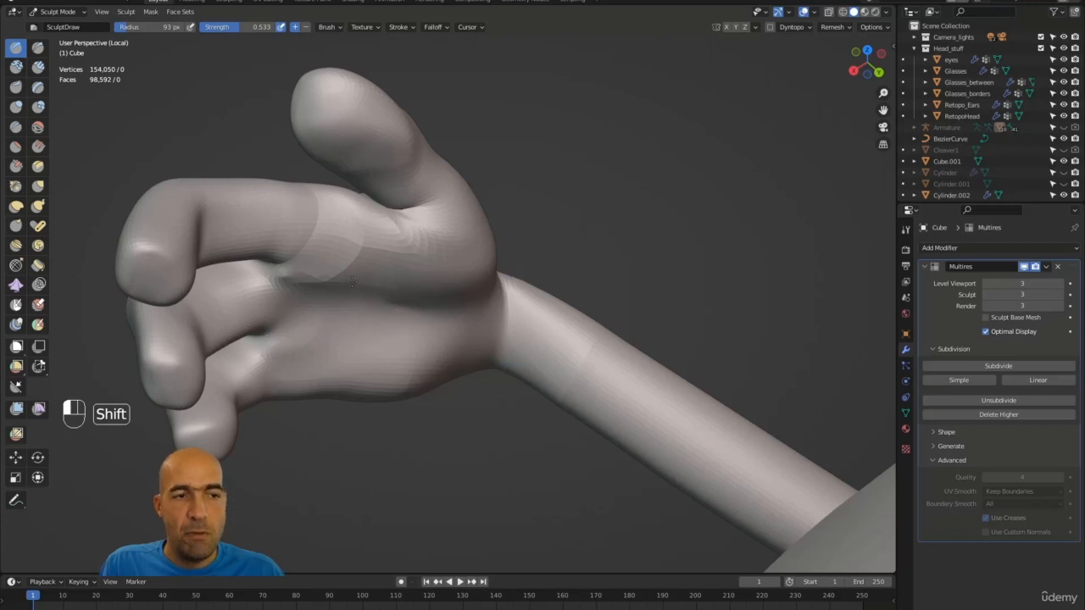
left_click_drag(517, 233, 579, 166, "alt")
left_click_drag(580, 166, 571, 206, "alt+shift")
left_click_drag(371, 194, 426, 252, "alt")
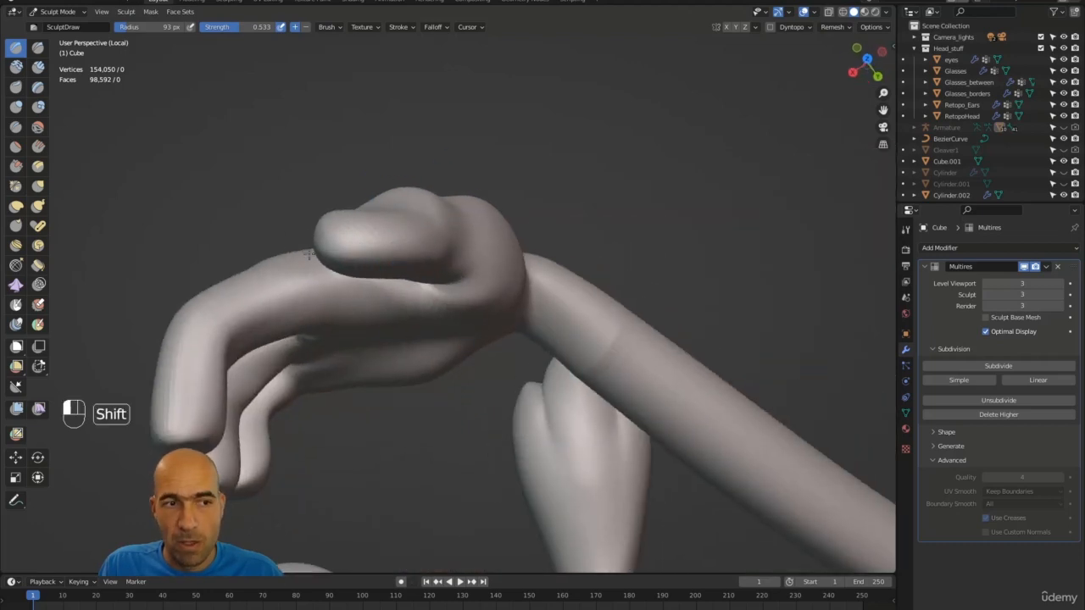
left_click_drag(377, 159, 387, 169, "alt")
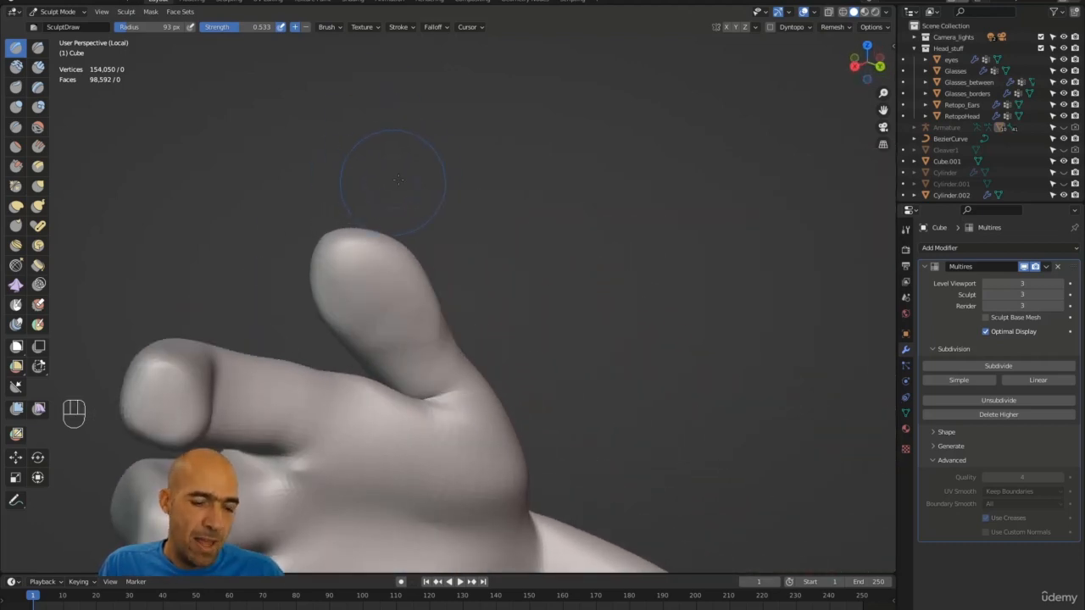
Reshape and round the thumb tip with the Grab brush at a 140 px radius
key("g")
key("bracketright")
key("bracketright")
key("bracketright")
key("bracketright")
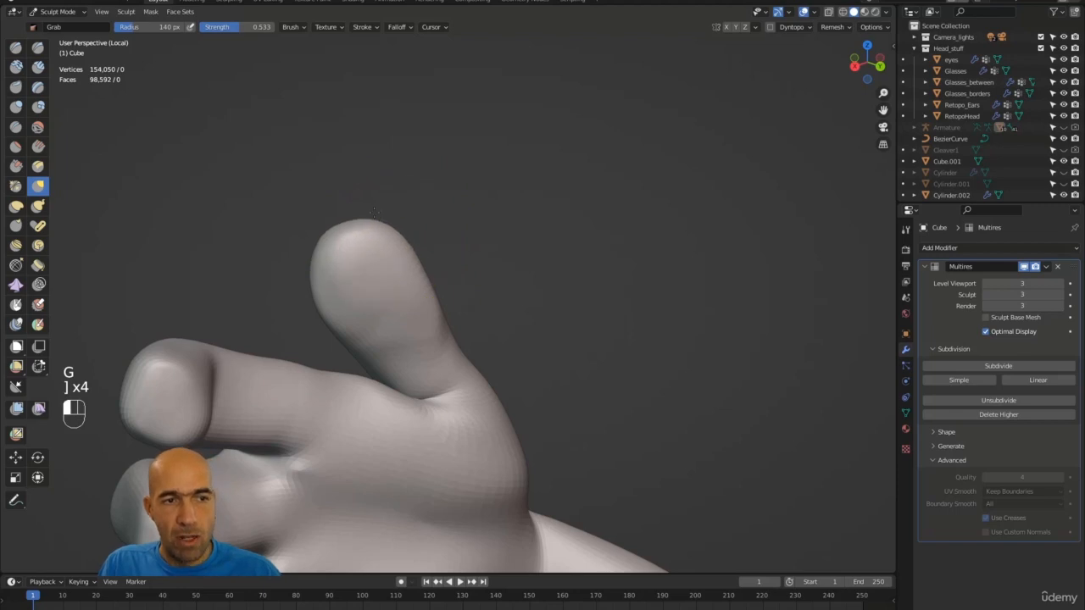
left_click_drag(396, 213, 444, 213, "alt")
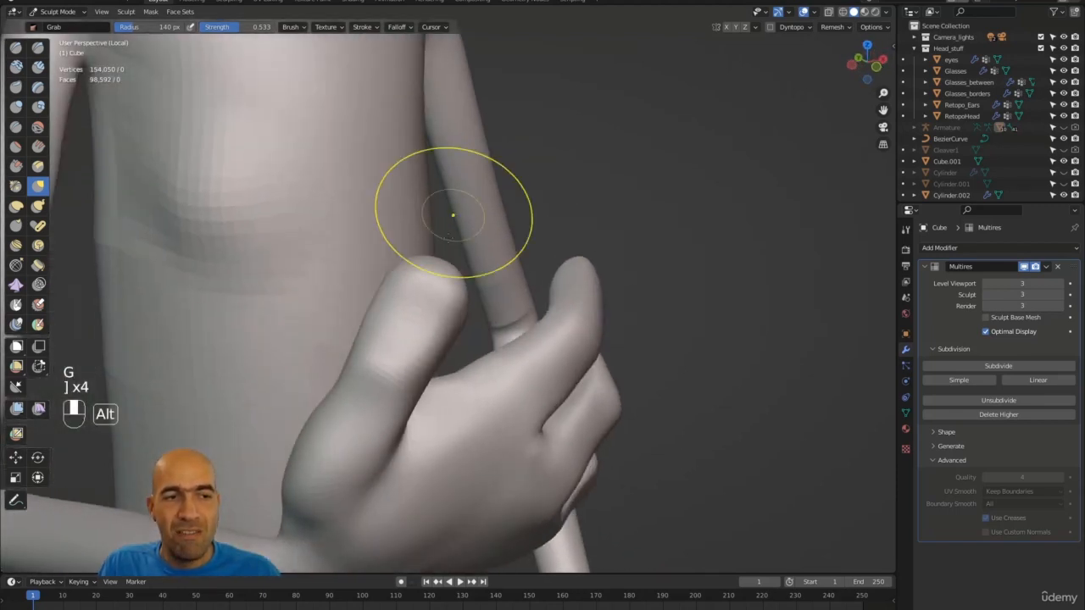
left_click_drag(418, 264, 446, 318)
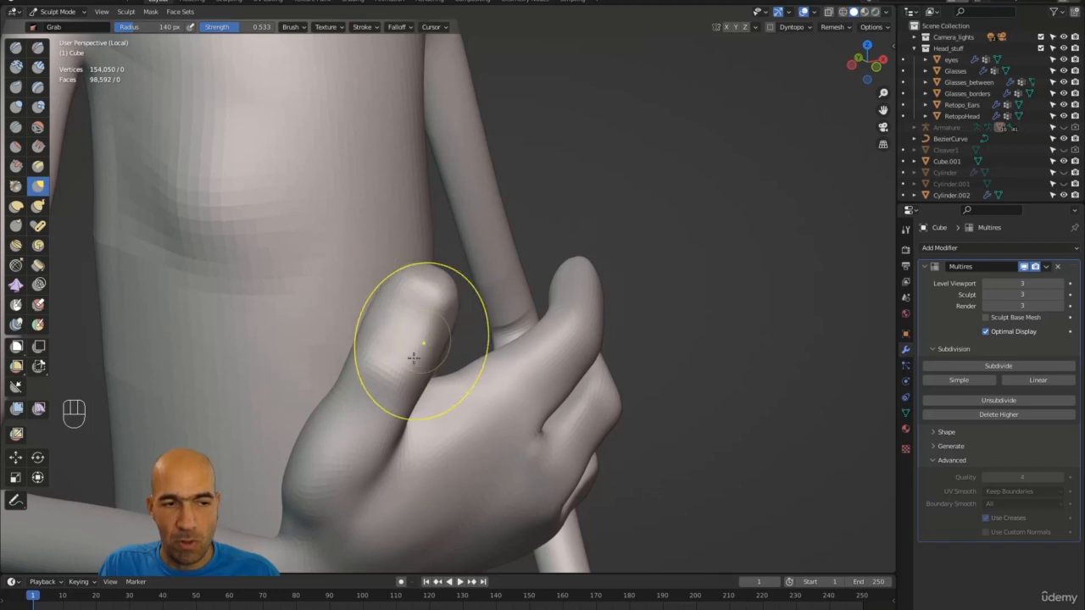
Flatten planes along the back of the thumb with the Scrape/Peaks brush at an 81 px radius
mouse_move(382, 460)
left_mouse_down("alt")
mouse_move(589, 413)
mouse_move(612, 395)
mouse_move(548, 407)
mouse_move(533, 358)
left_mouse_up("alt")
key("3")
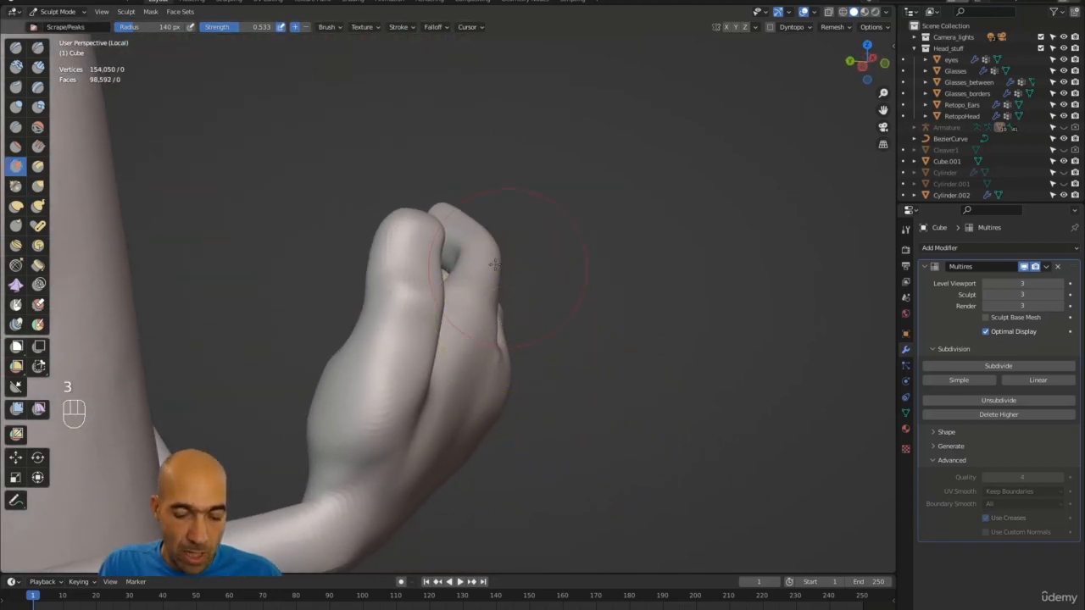
key("bracketleft")
key("bracketleft")
key("bracketleft")
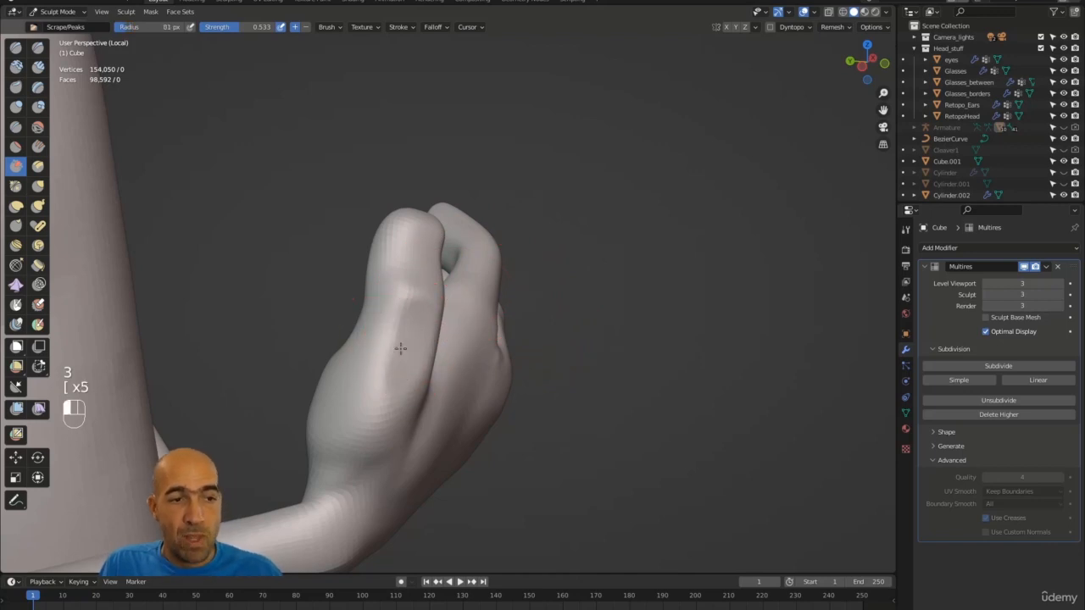
left_click_drag(469, 280, 370, 322, "alt")
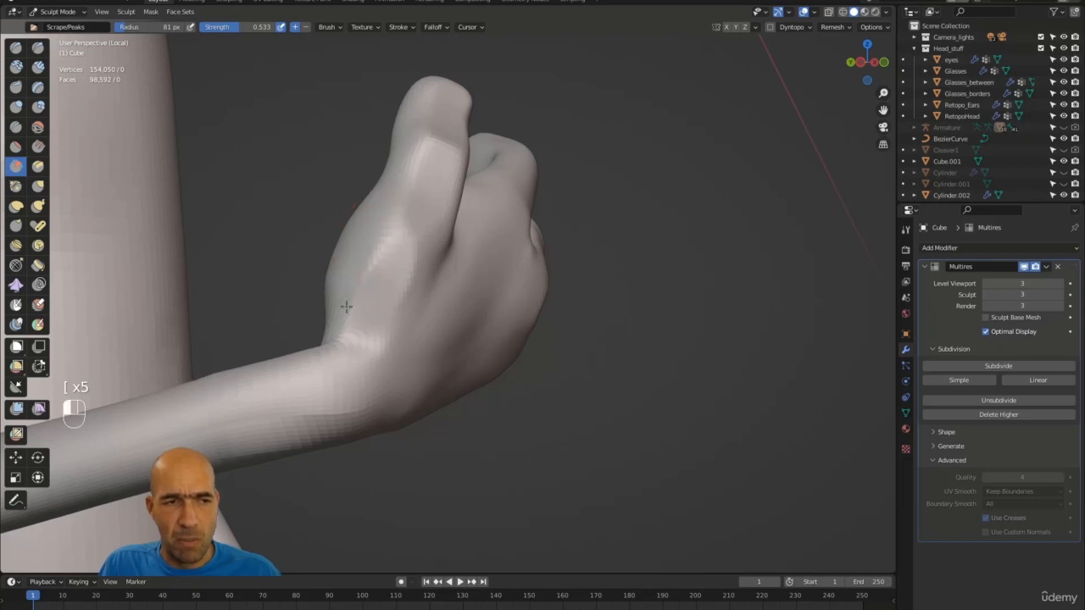
Scrape and smooth the thumb's base and its transition into the wrist
mouse_move(421, 236)
left_mouse_down("shift")
mouse_move(439, 252)
mouse_move(562, 247)
left_mouse_up("shift")
mouse_move(563, 247)
left_mouse_down("ctrl+alt")
mouse_move(543, 273)
mouse_move(486, 239)
left_mouse_up("ctrl+alt")
mouse_move(426, 281)
left_mouse_down()
mouse_move(417, 267)
mouse_move(446, 284)
mouse_move(555, 296)
left_mouse_up()
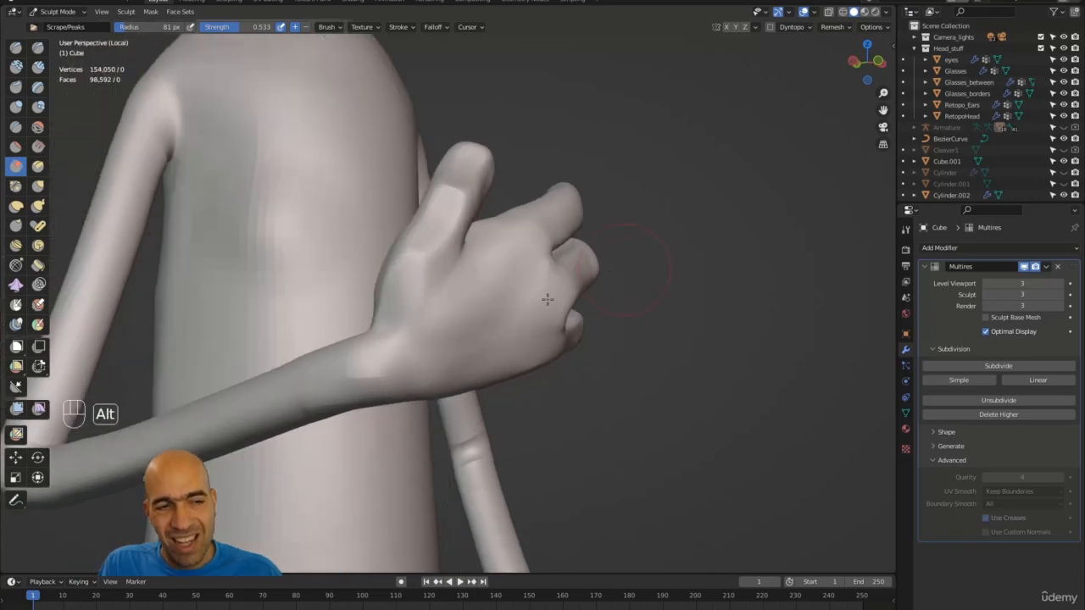
left_click_drag(350, 363, 354, 342, "shift")
Resize the Scrape/Peaks brush to a 77 px radius for work on the back of the hand
left_click_drag(664, 283, 583, 289, "alt")
key("f")
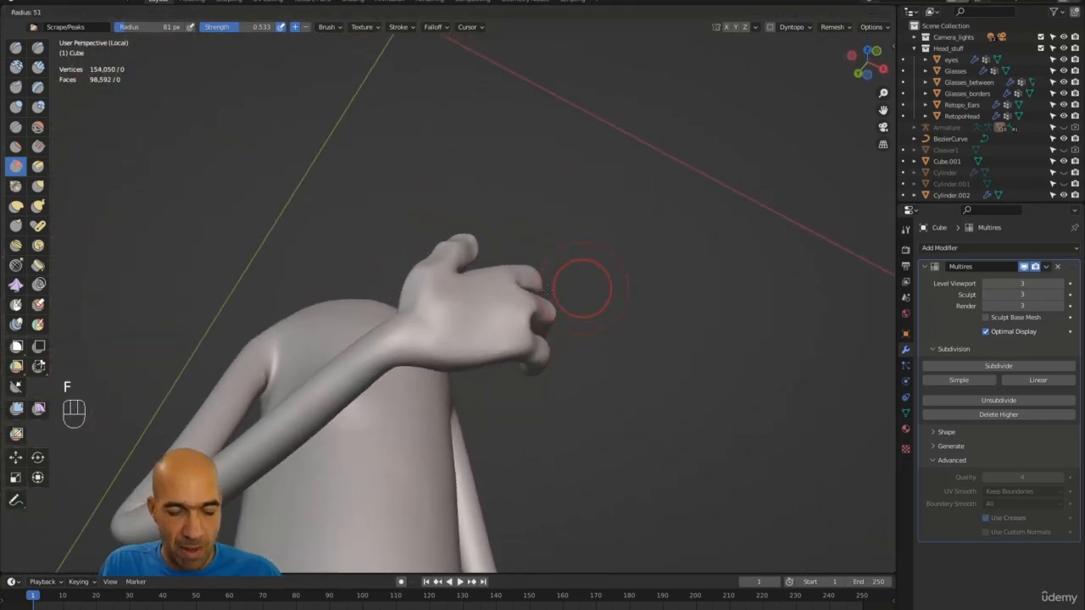
left_click(393, 360)
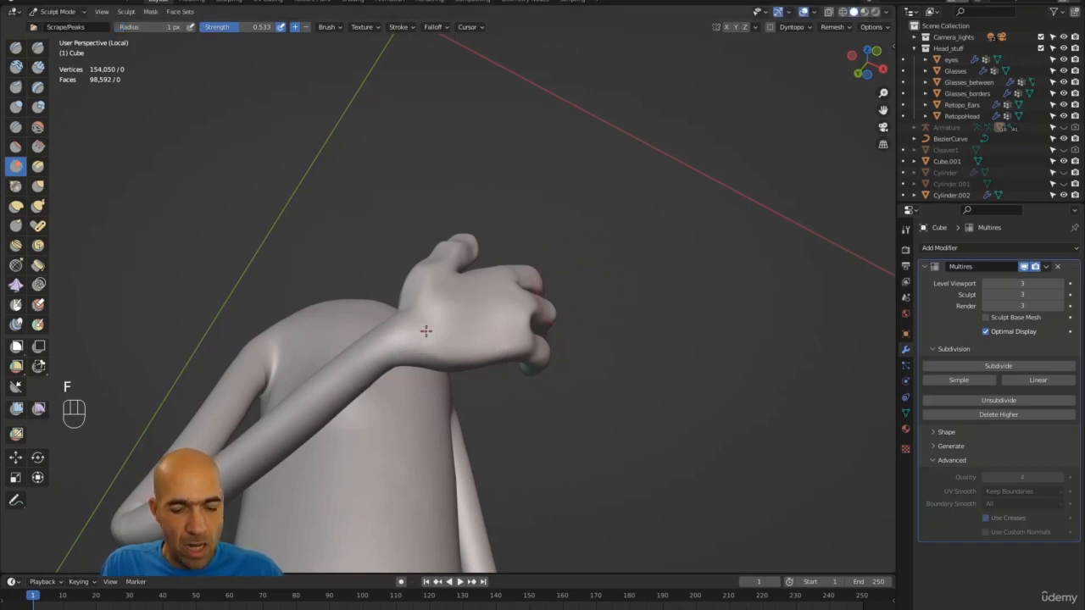
key("f")
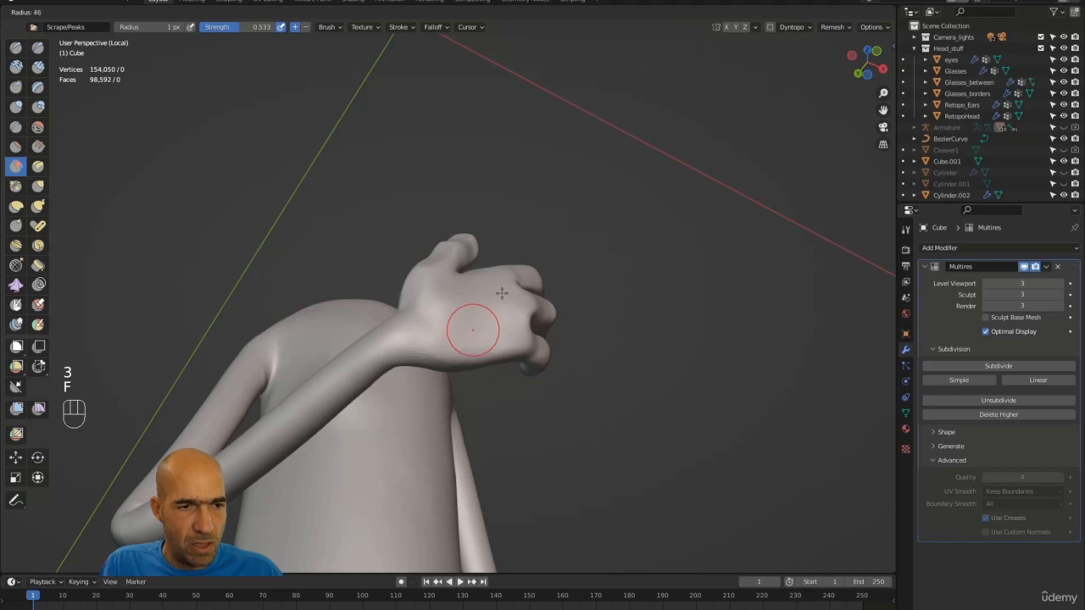
left_click(517, 279)
middle_click_drag(536, 289, 610, 311)
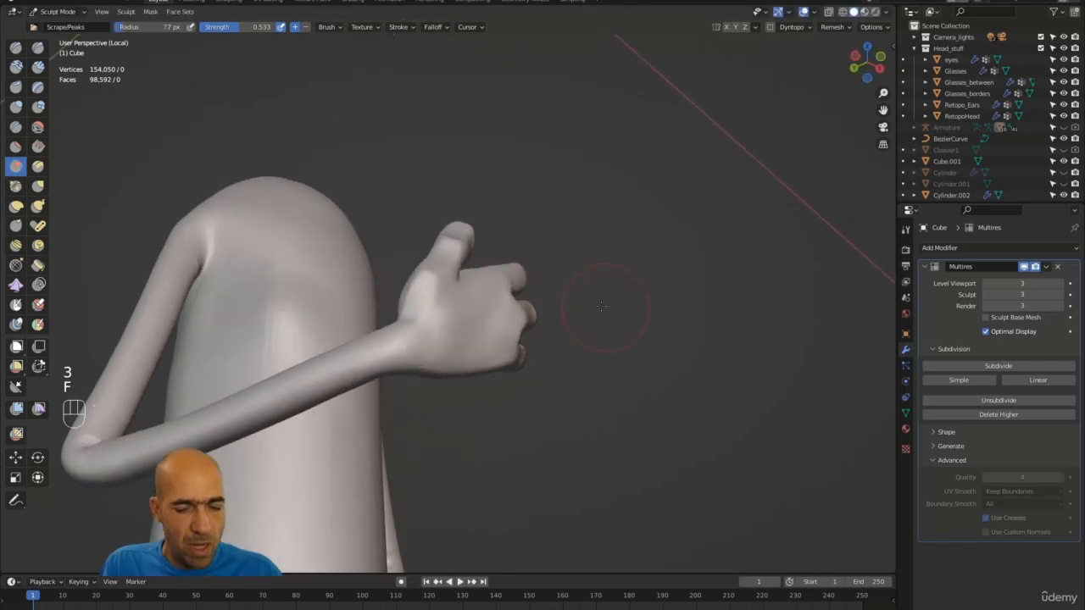
Reshape the wrist and adjoining forearm with the Grab brush at a 115 px radius, smoothing the surface
key("g")
key("bracketright")
key("bracketright")
key("bracketright")
key("bracketright")
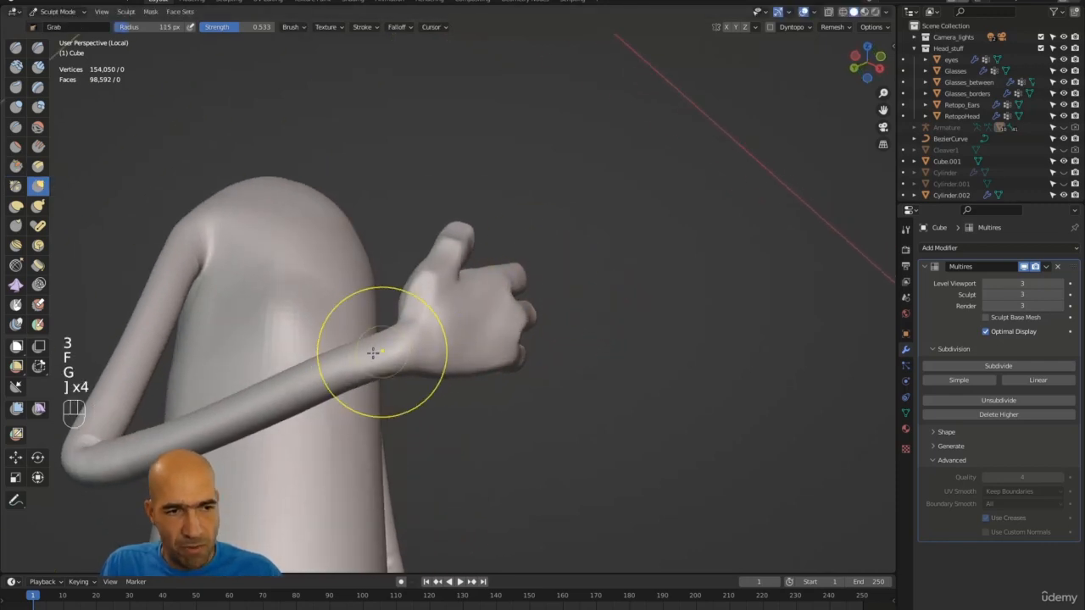
mouse_move(479, 327)
middle_mouse_down("alt")
mouse_move(431, 361)
mouse_move(531, 432)
mouse_move(521, 424)
middle_mouse_up("alt")
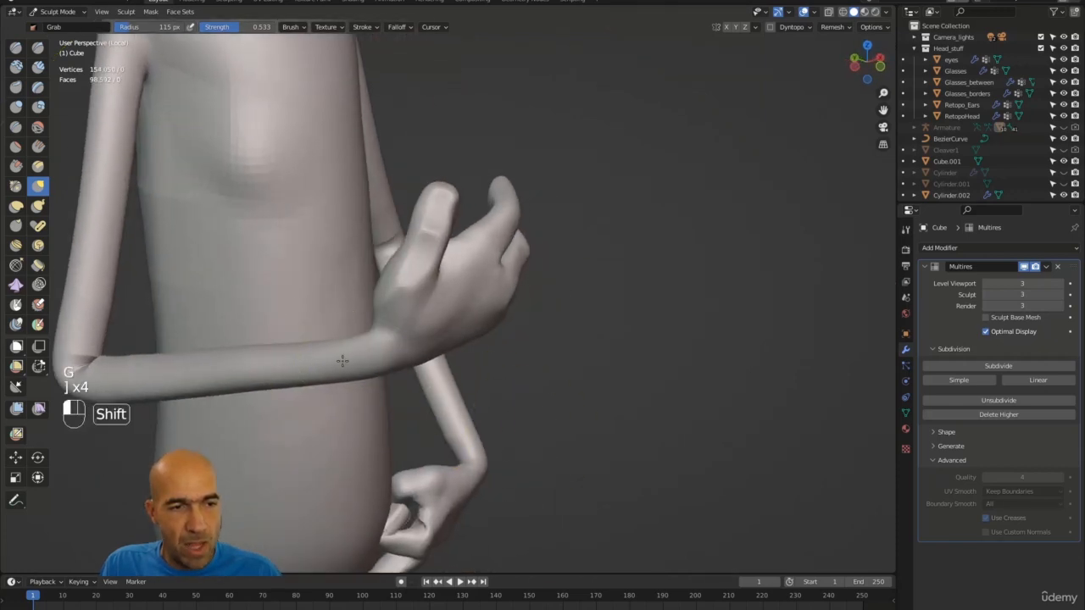
middle_click_drag(313, 363, 449, 314, "alt")
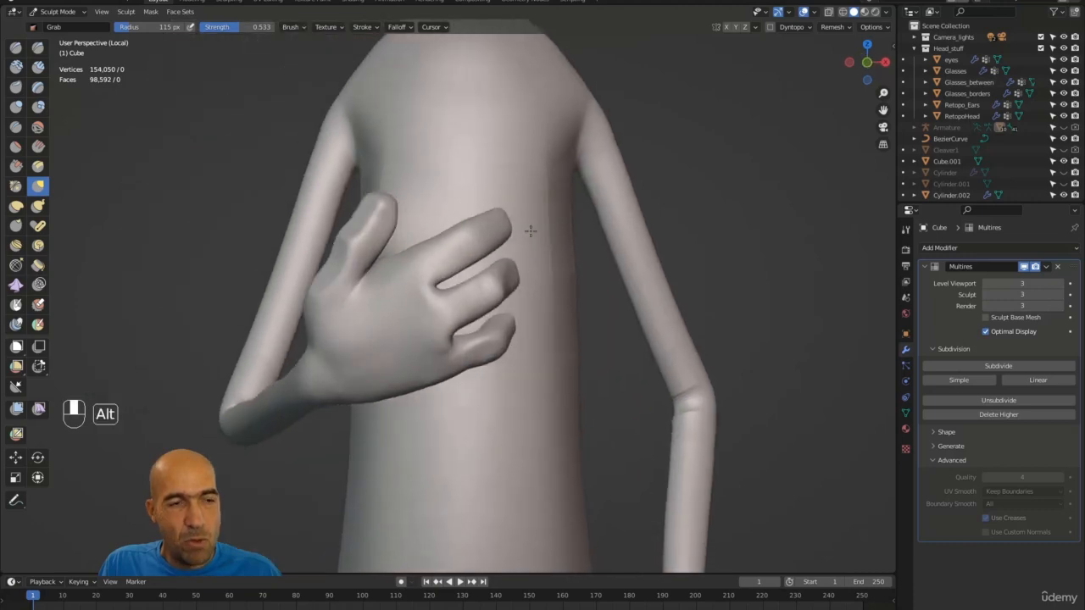
middle_click_drag(528, 232, 450, 310, "alt")
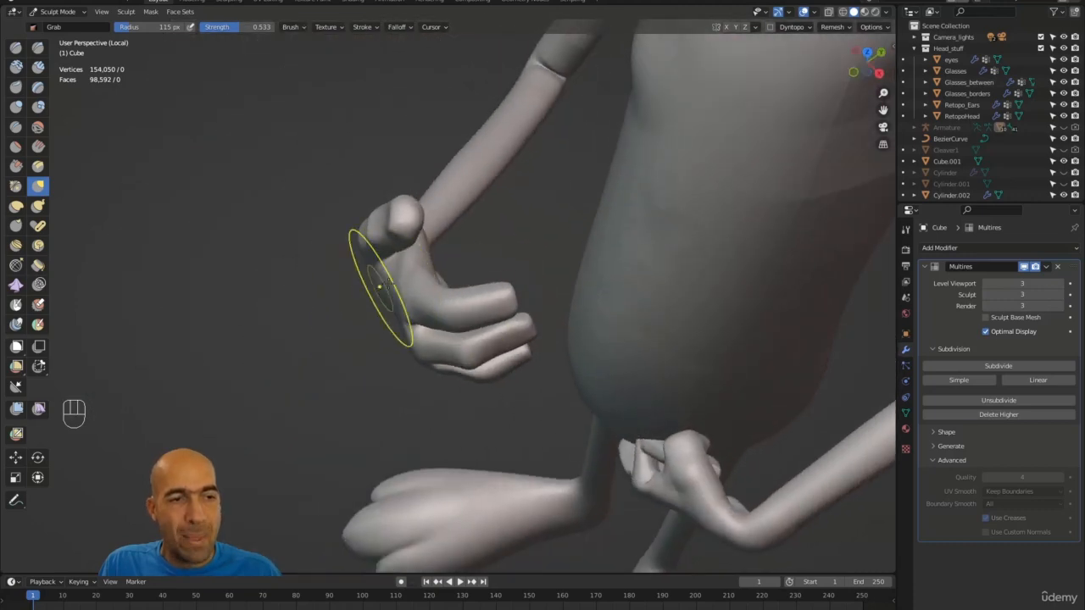
Reshape the cup-holding hand's knuckles, finger profile and thumb tip with the Grab brush at a 115 px radius
left_click_drag(381, 284, 395, 288)
middle_click_drag(320, 311, 365, 331, "alt")
mouse_move(365, 331)
middle_mouse_down("ctrl+alt")
mouse_move(315, 371)
mouse_move(296, 356)
mouse_move(310, 307)
middle_mouse_up("ctrl+alt")
mouse_move(201, 404)
middle_mouse_down()
mouse_move(329, 402)
mouse_move(354, 343)
middle_mouse_up()
left_click_drag(325, 341, 323, 310)
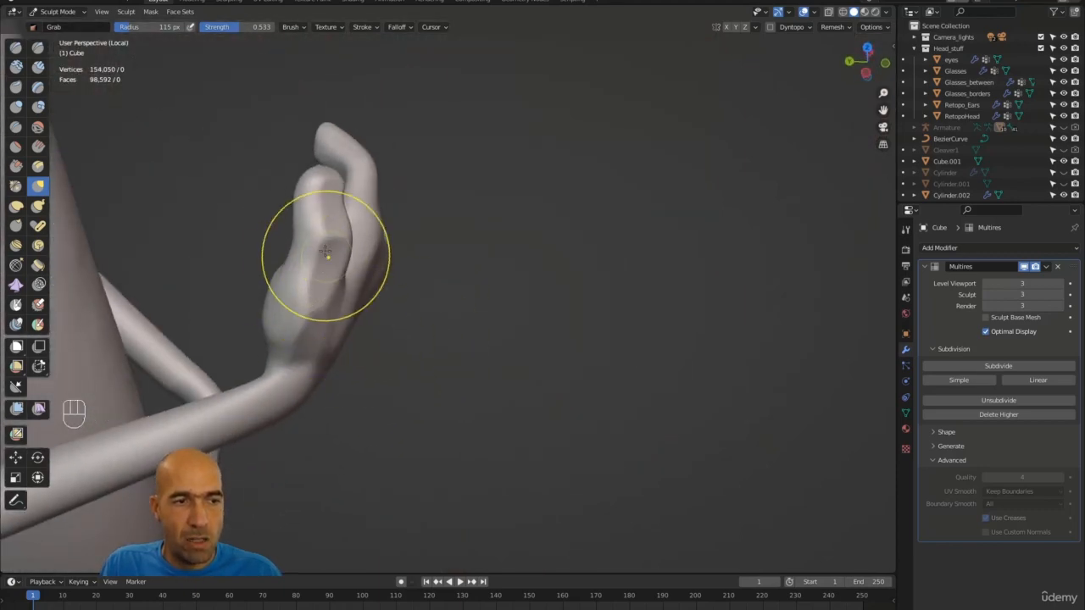
middle_click_drag(433, 218, 495, 191, "alt")
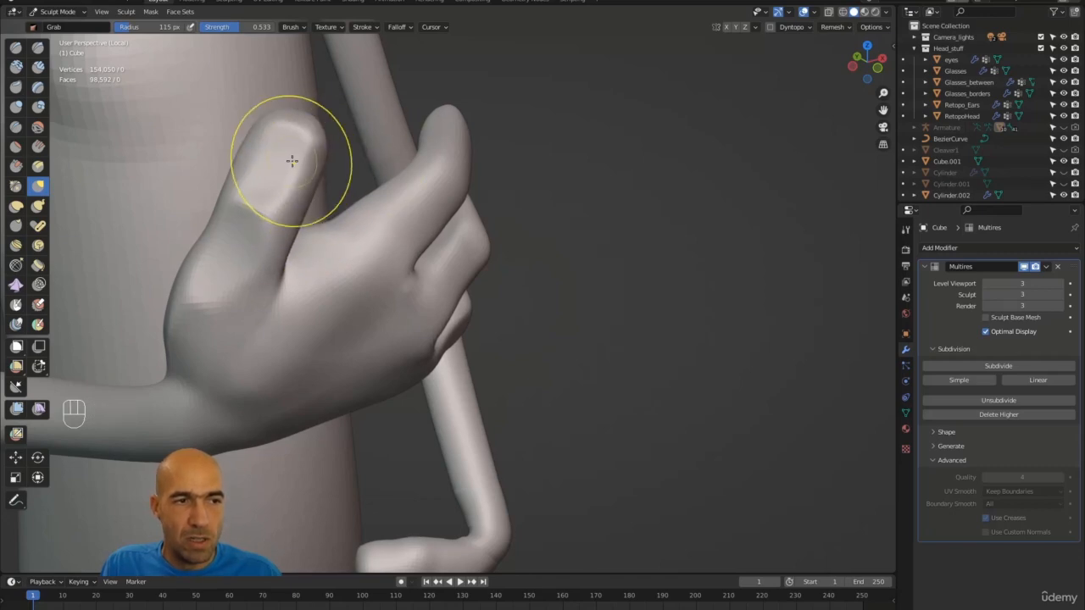
left_click_drag(291, 160, 274, 159)
Flatten the outer face of the thumb's upper segment with the Scrape/Peaks brush at a 115 px radius
mouse_move(496, 120)
left_mouse_down("alt")
mouse_move(368, 112)
mouse_move(279, 189)
left_mouse_up("alt")
key("3")
middle_click_drag(384, 194, 298, 216)
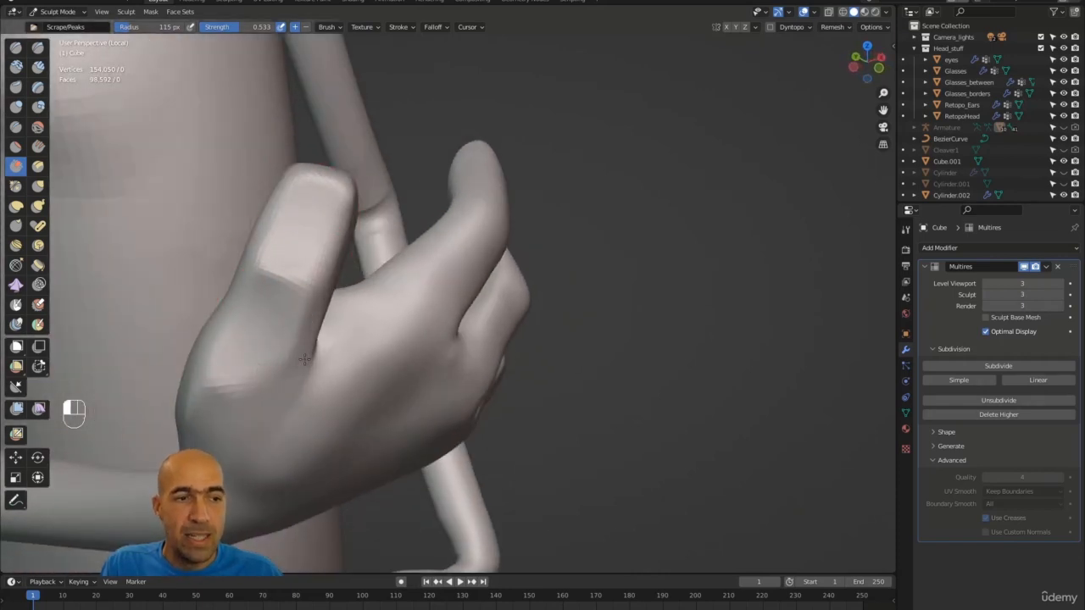
left_click_drag(556, 366, 356, 359, "alt")
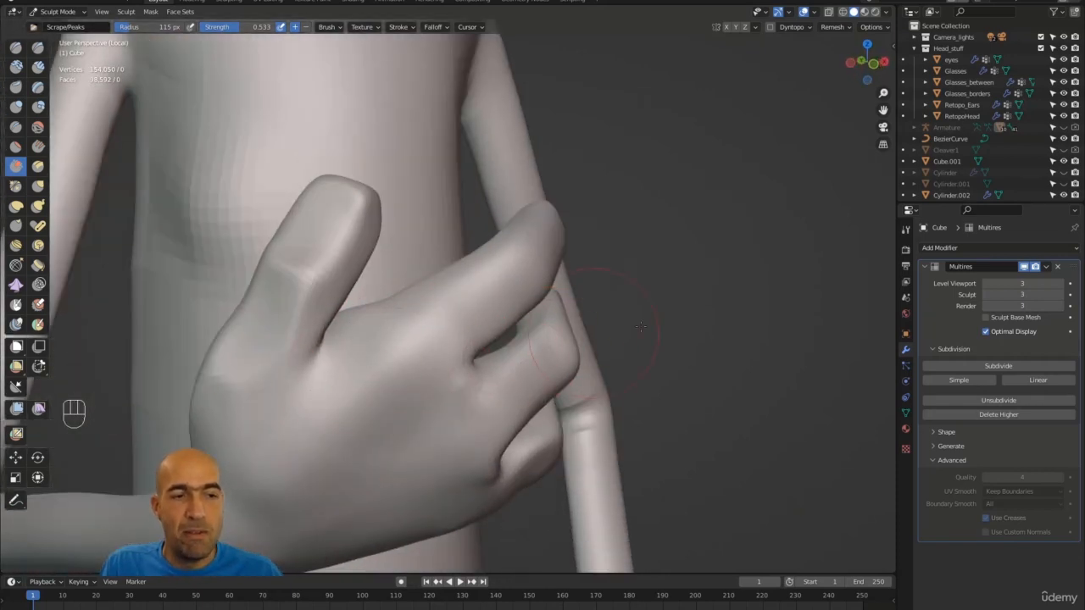
Scrape the back of the hand between the thumb's base, the knuckles and the wrist with the Scrape/Peaks brush
left_click_drag(641, 328, 560, 348, "alt")
left_click_drag(509, 322, 475, 365, "ctrl+alt")
left_click_drag(407, 347, 435, 329, "alt")
key("3")
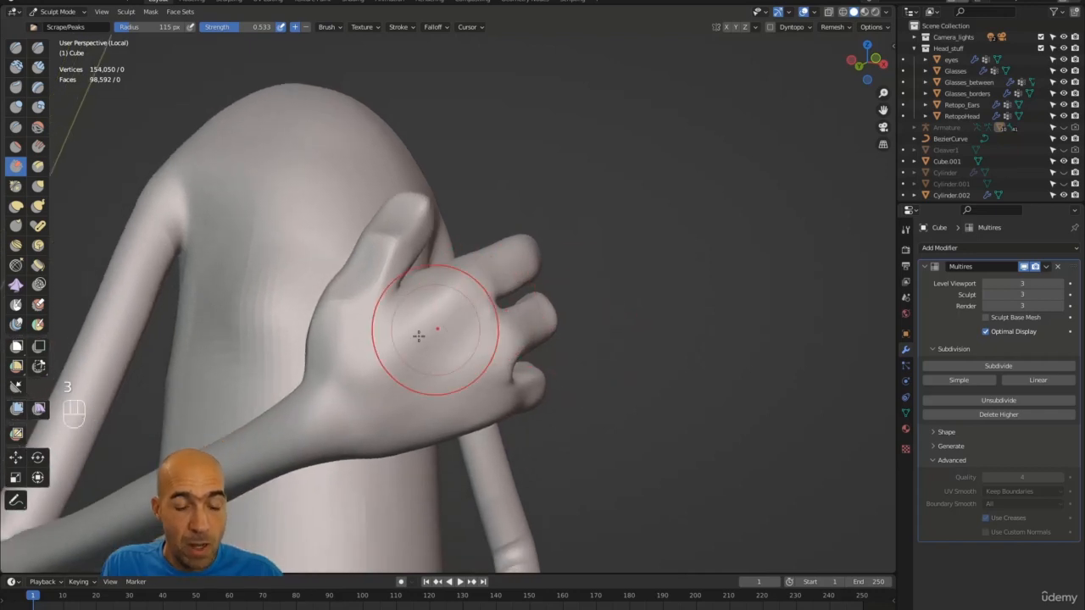
left_click_drag(367, 370, 359, 377)
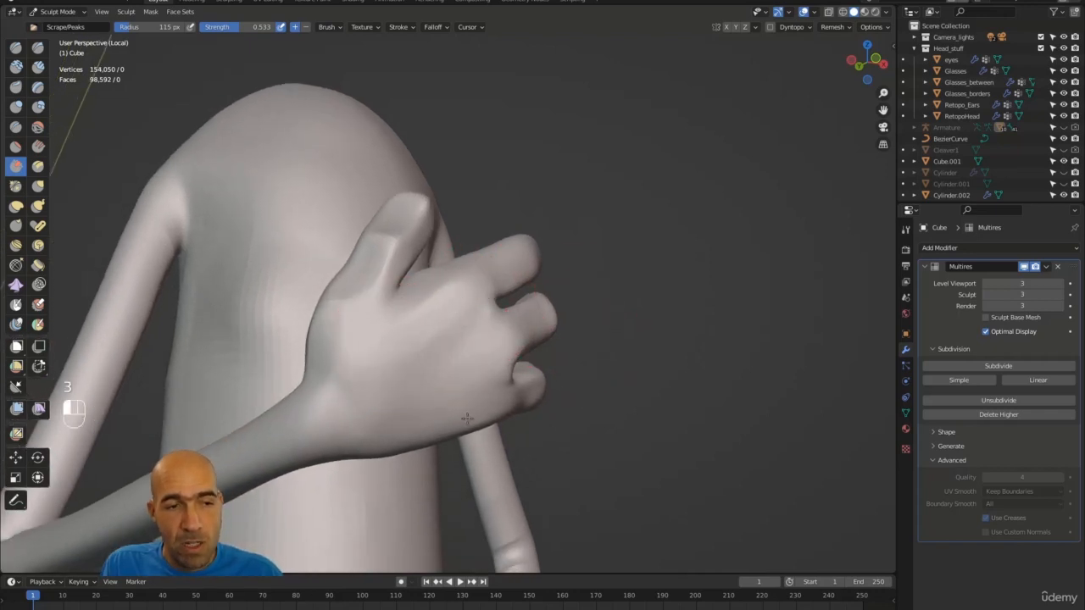
left_click_drag(466, 418, 501, 316, "alt")
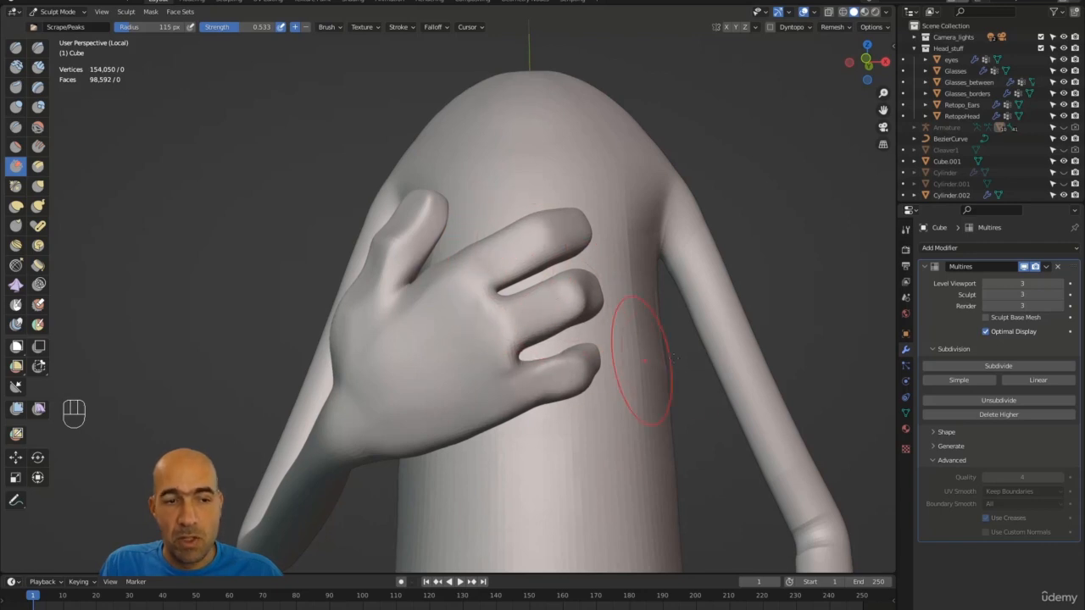
Refine the shape and spacing of the three curled fingers with the Grab brush at a 115 px radius
left_click_drag(671, 357, 603, 358, "alt")
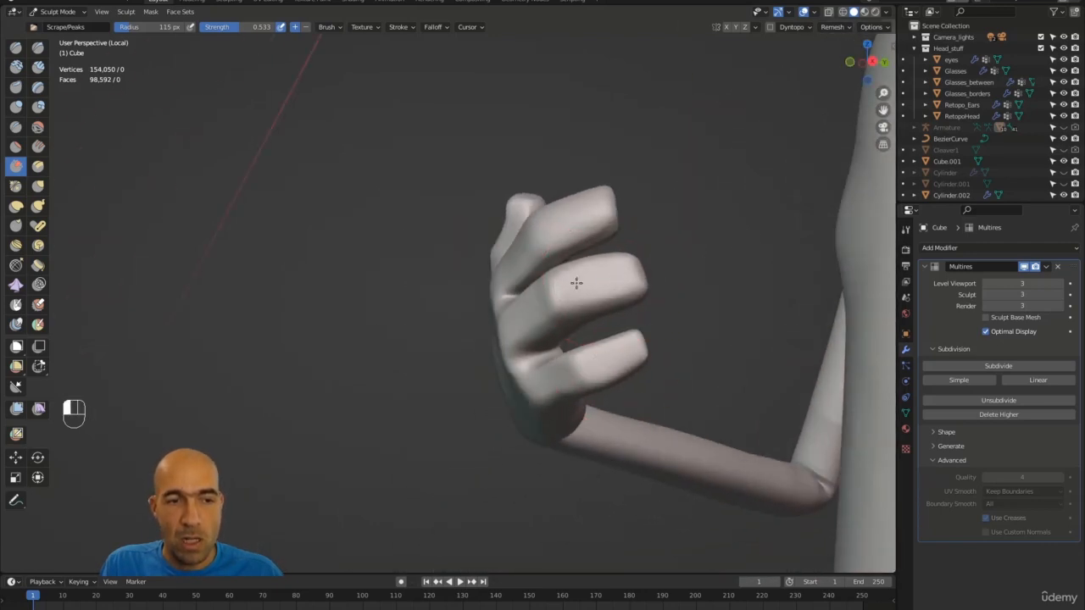
left_click_drag(576, 282, 603, 269, "alt")
key("g")
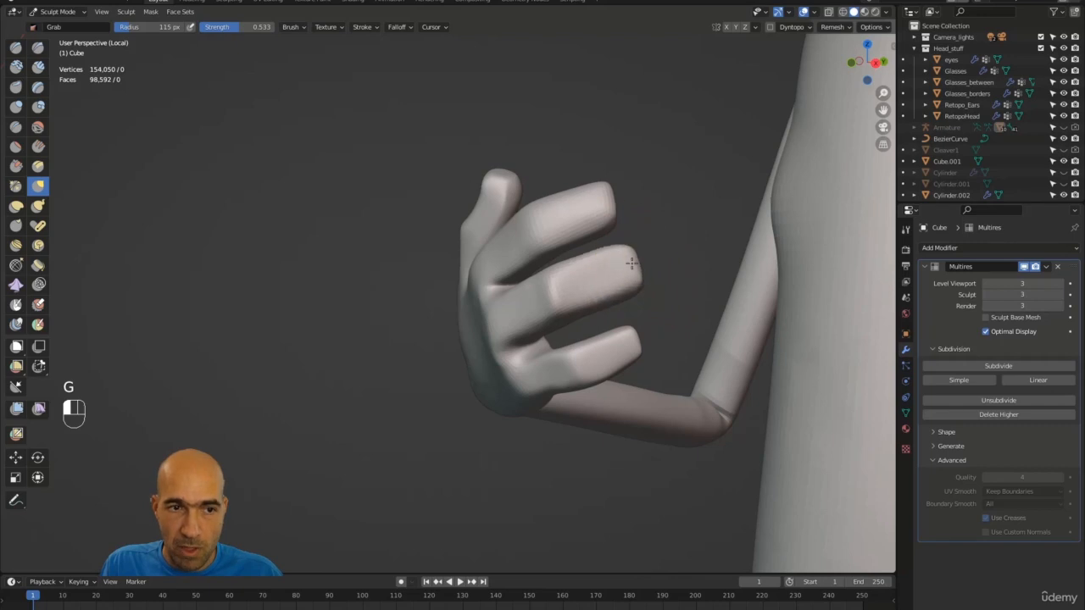
left_click_drag(625, 314, 552, 378, "alt")
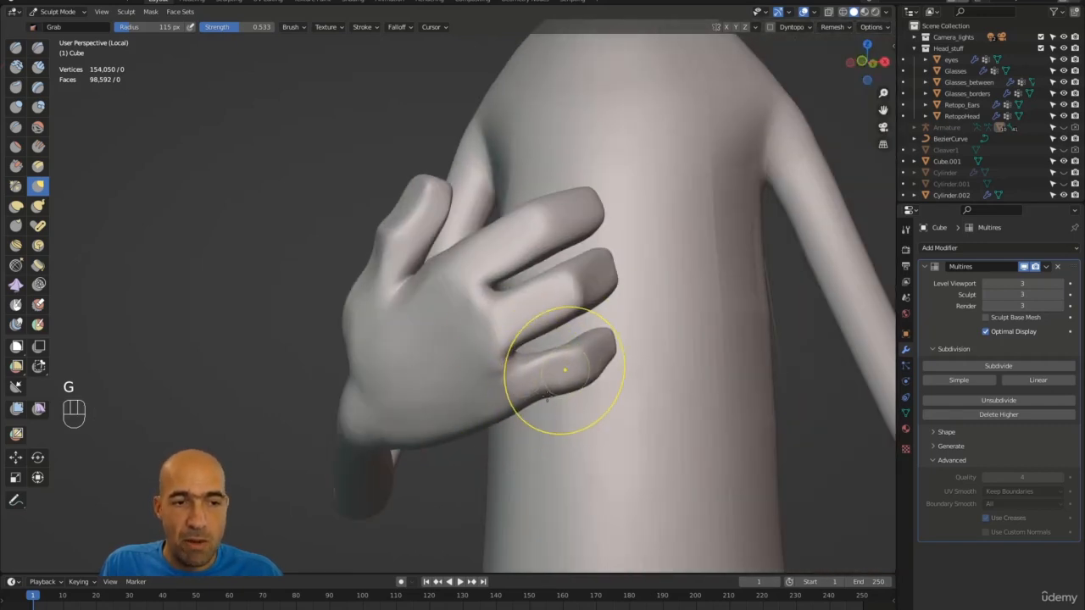
middle_click_drag(412, 484, 469, 436)
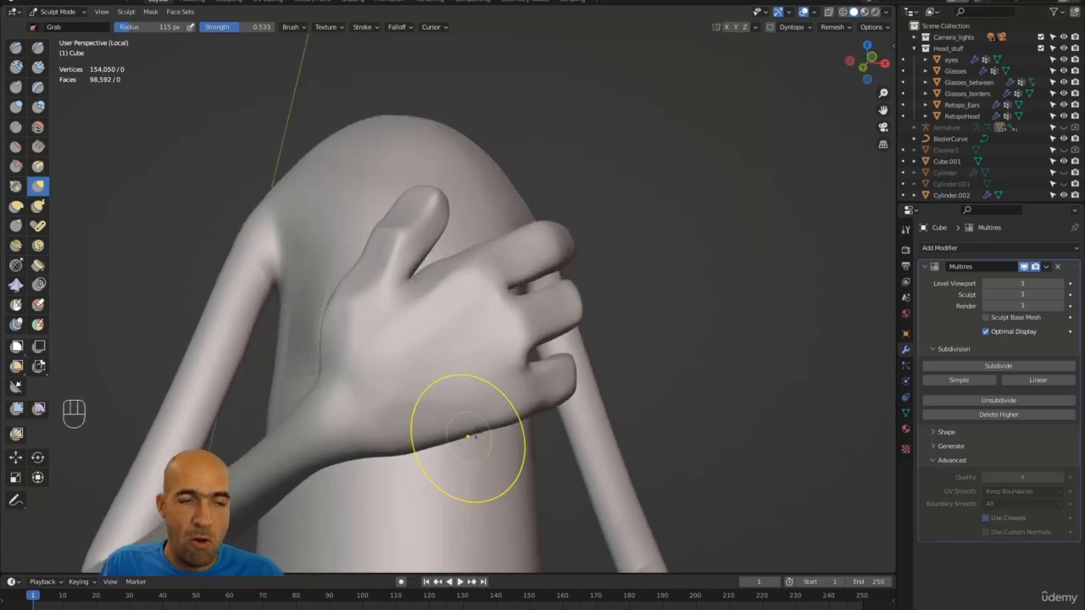
mouse_move(450, 435)
left_mouse_down("alt")
mouse_move(533, 412)
mouse_move(437, 463)
left_mouse_up("alt")
left_click_drag(621, 357, 624, 343)
mouse_move(623, 341)
left_mouse_down()
mouse_move(614, 326)
mouse_move(624, 258)
left_mouse_up()
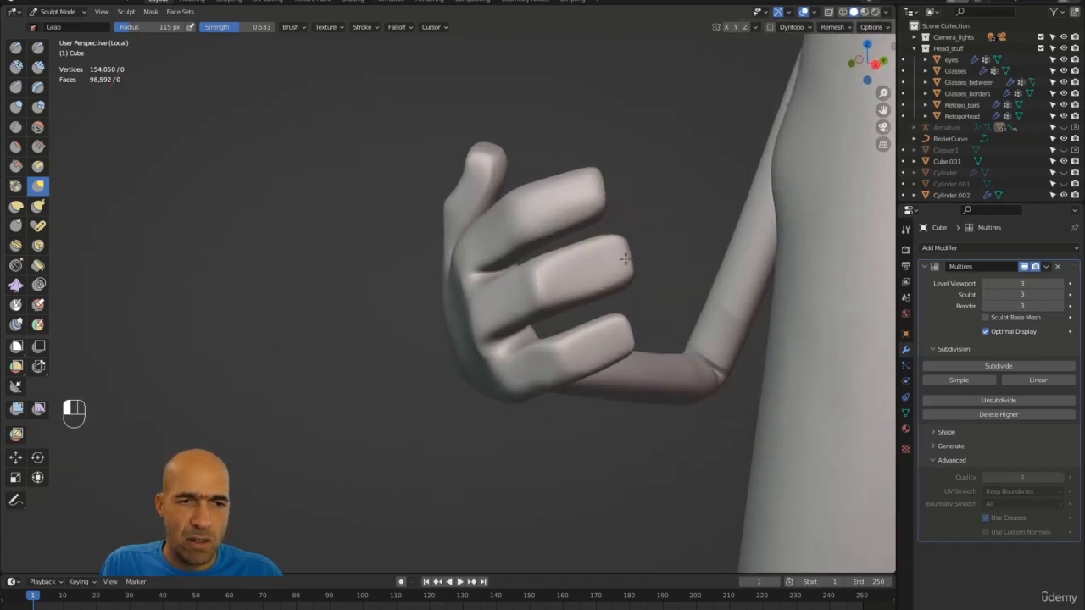
left_click_drag(618, 174, 516, 251, "ctrl+alt")
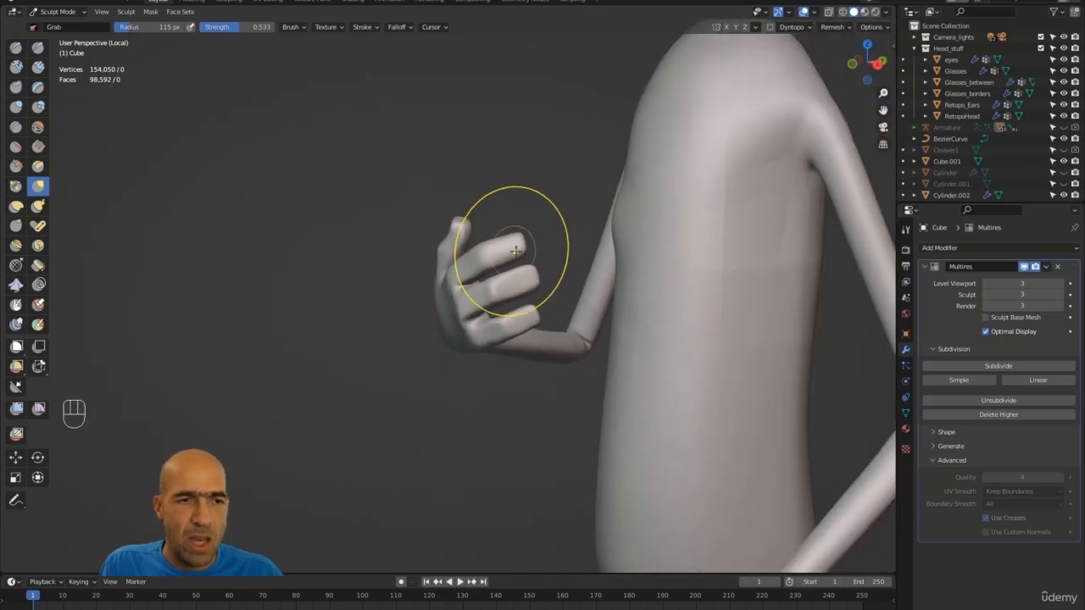
Smooth the knuckle area, the gaps at the fingers' bases and the web beside the thumb
mouse_move(532, 322)
left_mouse_down("alt")
mouse_move(571, 269)
mouse_move(642, 267)
mouse_move(620, 218)
mouse_move(622, 229)
left_mouse_up("alt")
left_click_drag(709, 483, 657, 432, "alt")
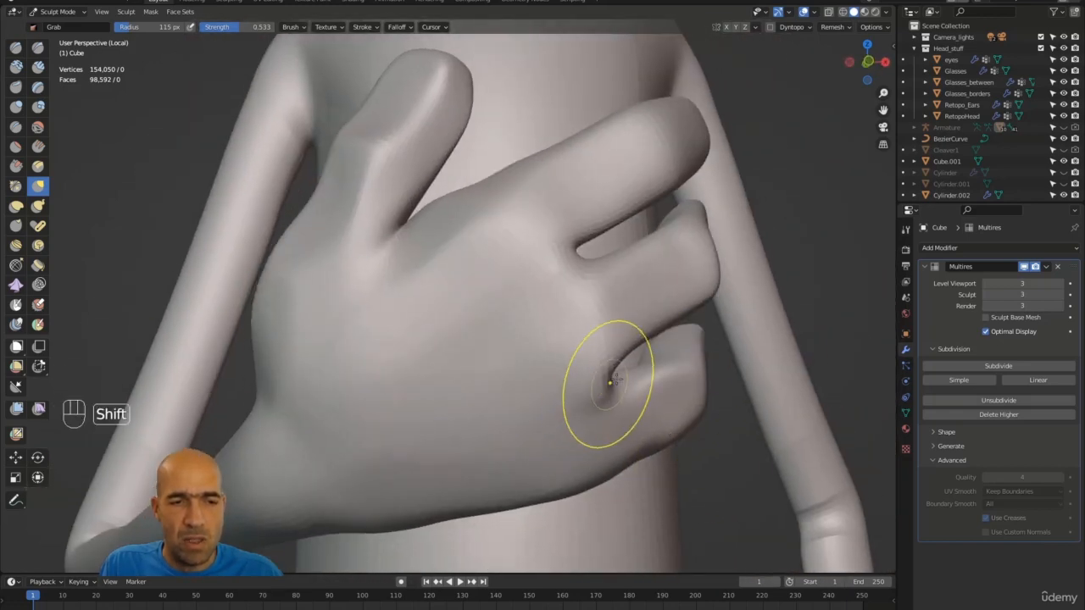
mouse_move(610, 382)
left_mouse_down("shift")
mouse_move(582, 389)
mouse_move(577, 413)
left_mouse_up("shift")
left_click_drag(541, 321, 511, 257, "shift")
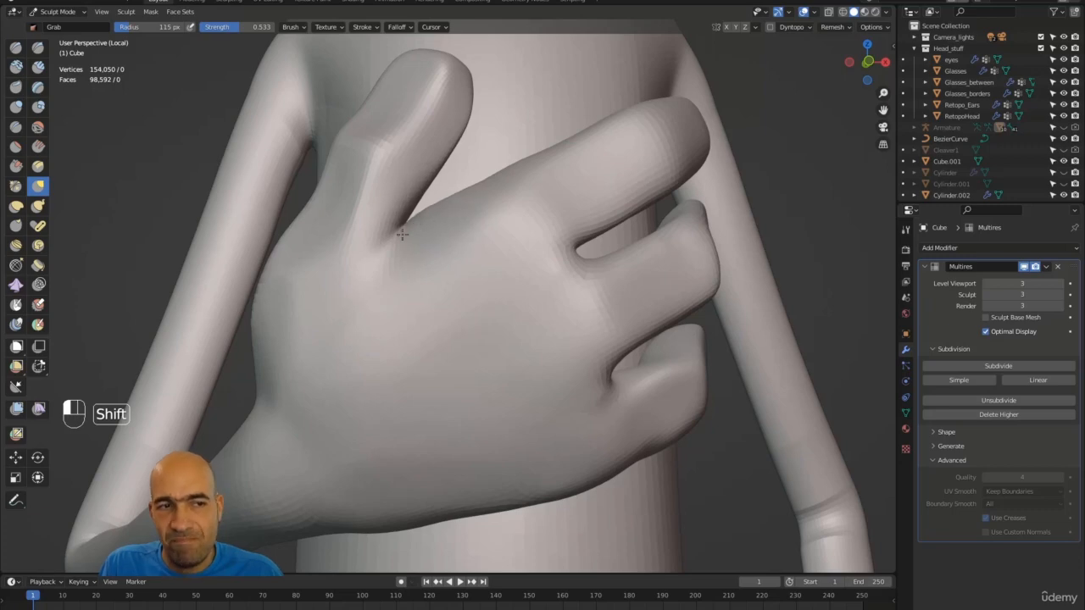
mouse_move(402, 234)
left_mouse_down("shift")
mouse_move(408, 251)
mouse_move(409, 220)
left_mouse_up("shift")
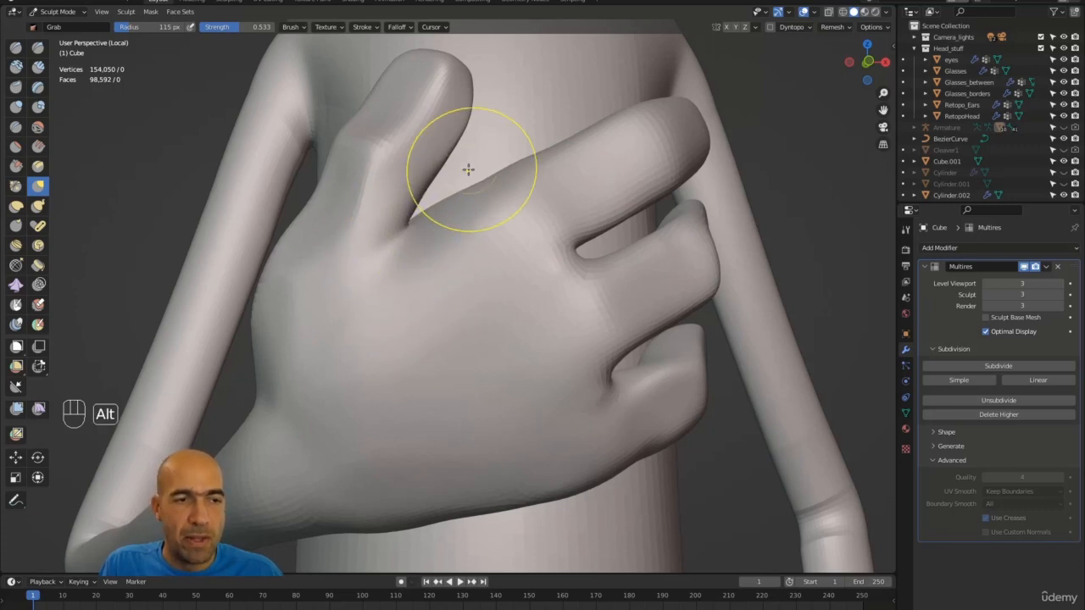
Examine the isolated body's arms, both hands, legs and feet from several angles
middle_click_drag(468, 169, 582, 223, "alt")
scroll(568, 237, "down", 5)
mouse_move(539, 255)
middle_mouse_down("alt")
mouse_move(618, 299)
mouse_move(500, 227)
middle_mouse_up("alt")
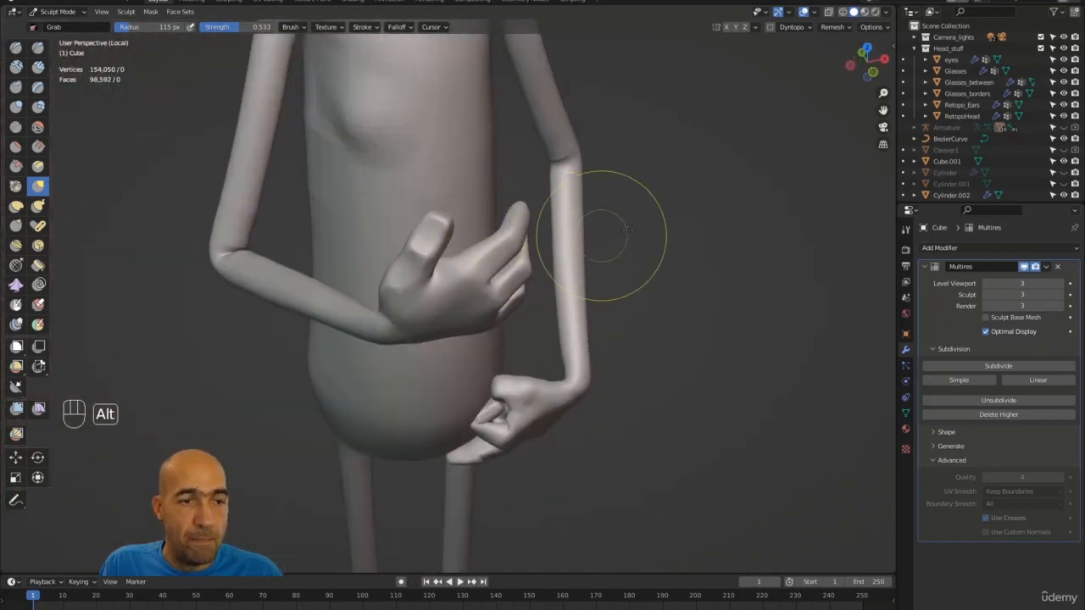
middle_click_drag(628, 229, 420, 153, "alt")
mouse_move(599, 248)
left_mouse_down("alt+shift")
mouse_move(569, 229)
mouse_move(547, 189)
left_mouse_up("alt+shift")
left_click_drag(650, 348, 644, 247, "alt+shift")
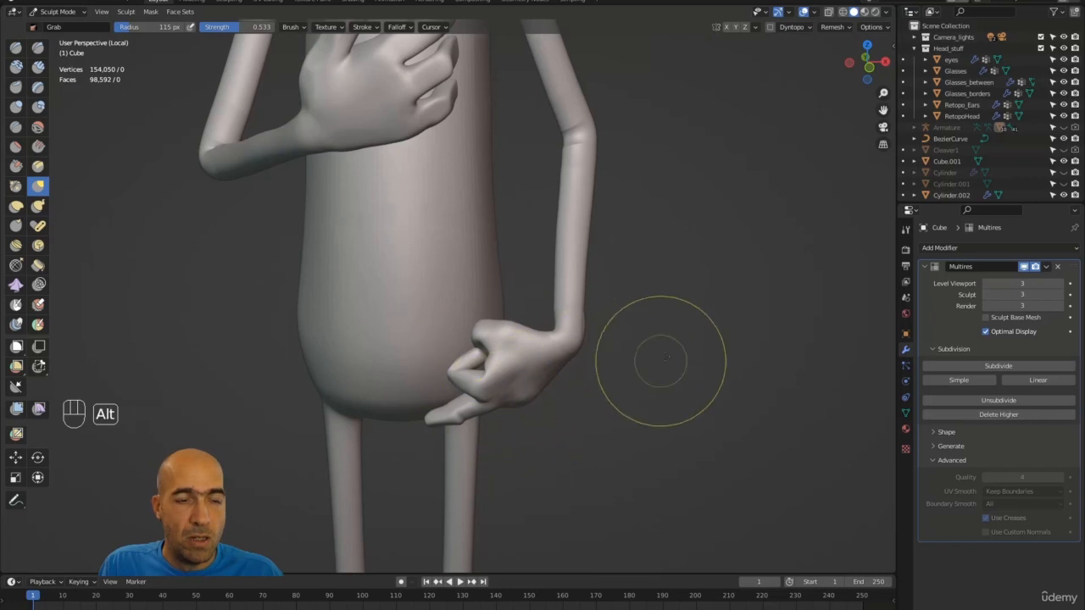
left_click_drag(656, 347, 621, 290, "alt")
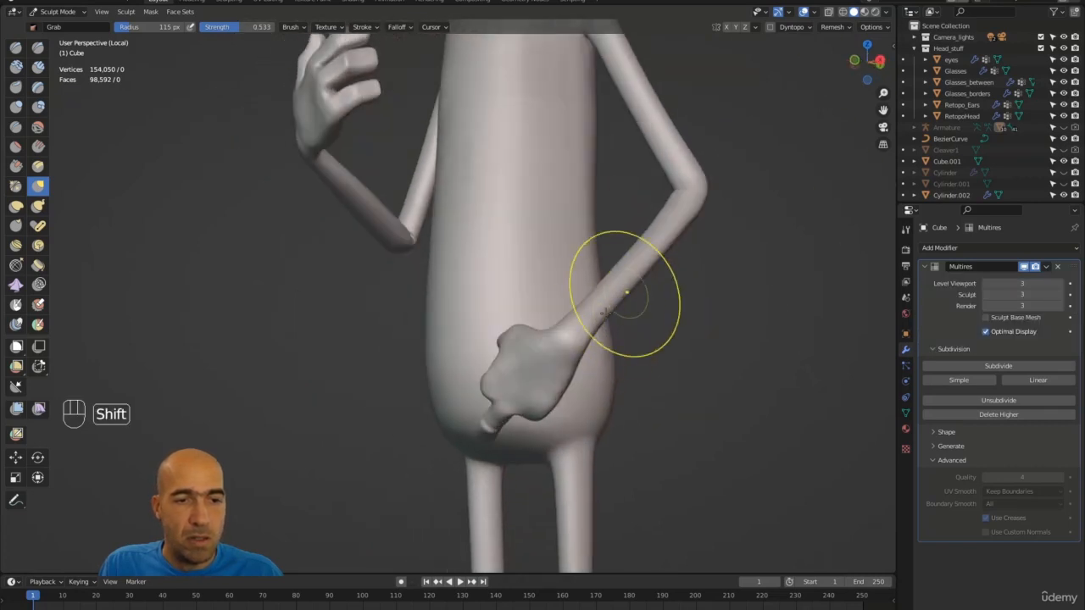
left_click_drag(606, 330, 615, 240, "alt+shift")
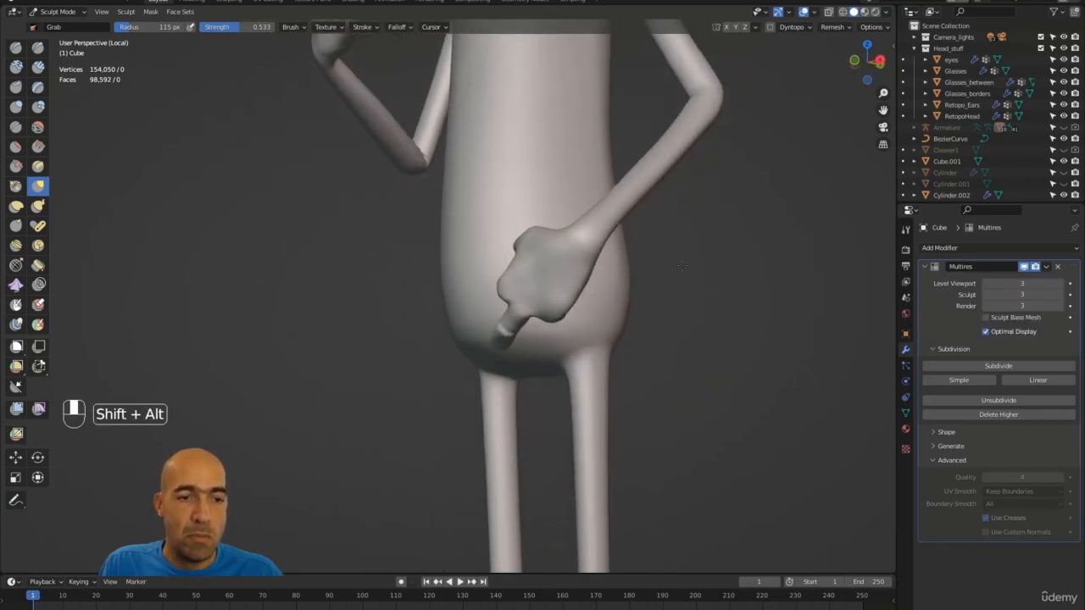
left_click_drag(688, 271, 736, 294, "alt")
scroll(575, 337, "down", 4)
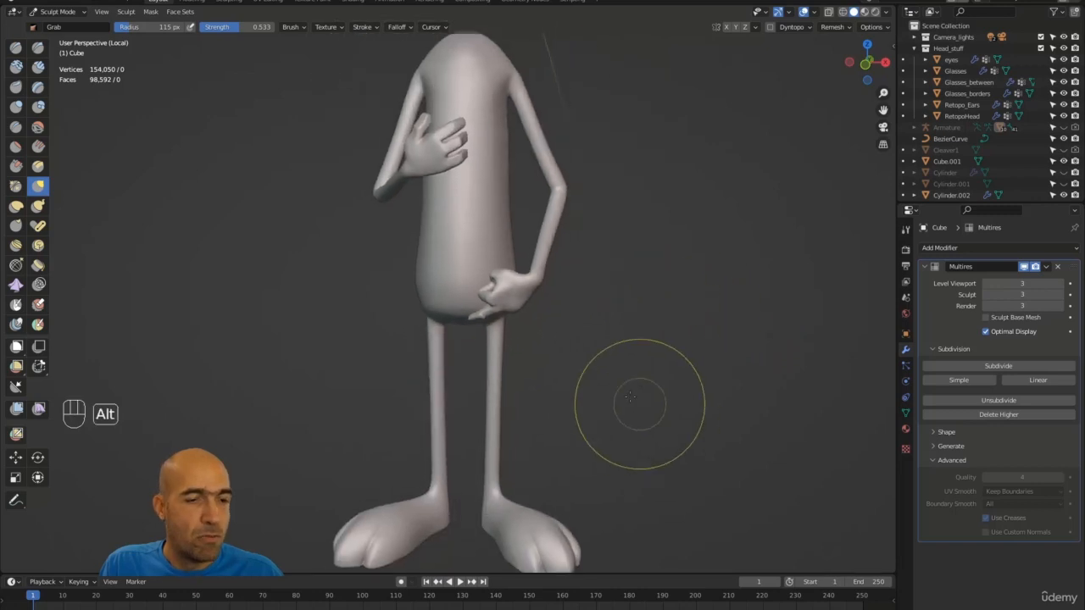
left_click_drag(639, 402, 607, 336, "alt")
left_click_drag(617, 297, 616, 414, "alt+shift")
left_click_drag(680, 397, 651, 247, "alt")
Exit local view to show the cup and clothing, and reshape the thumb against the cup with the Grab brush
key("slash")
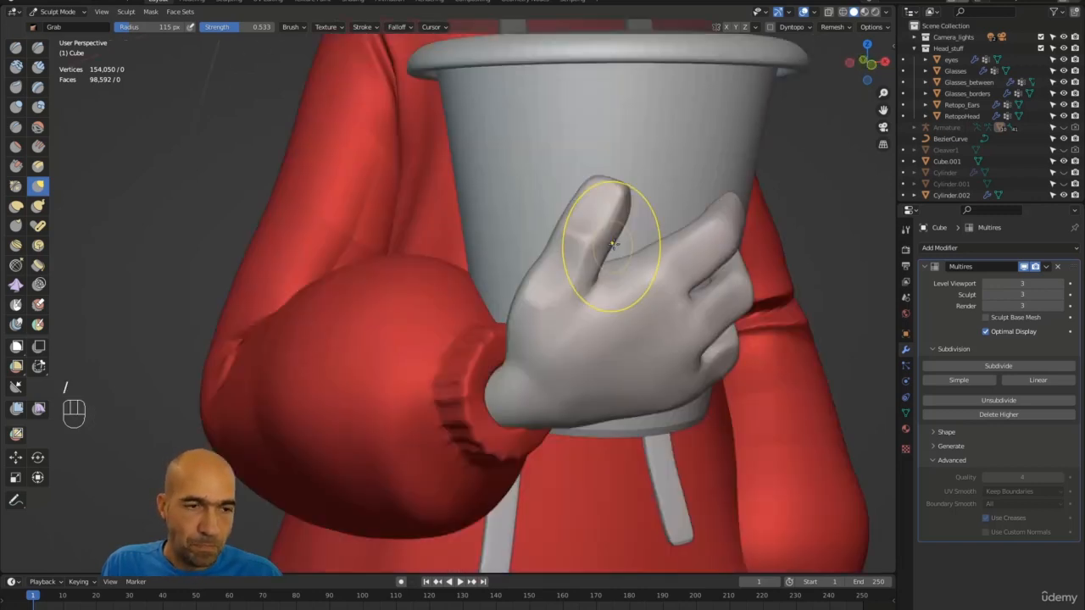
left_click_drag(769, 243, 737, 356, "alt")
left_click_drag(712, 310, 639, 278, "alt")
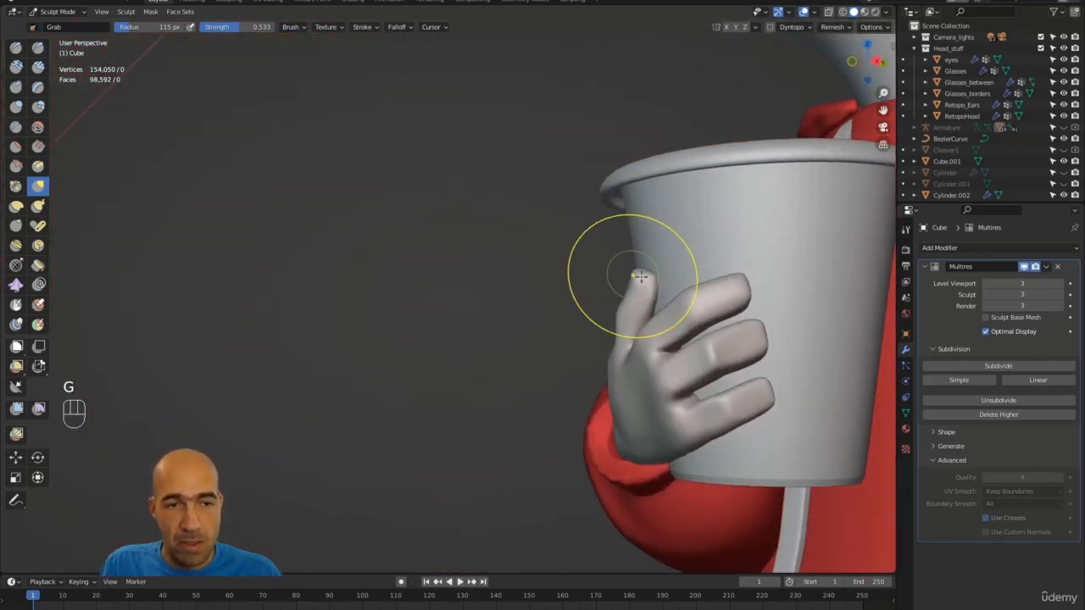
left_click_drag(576, 263, 629, 270, "alt")
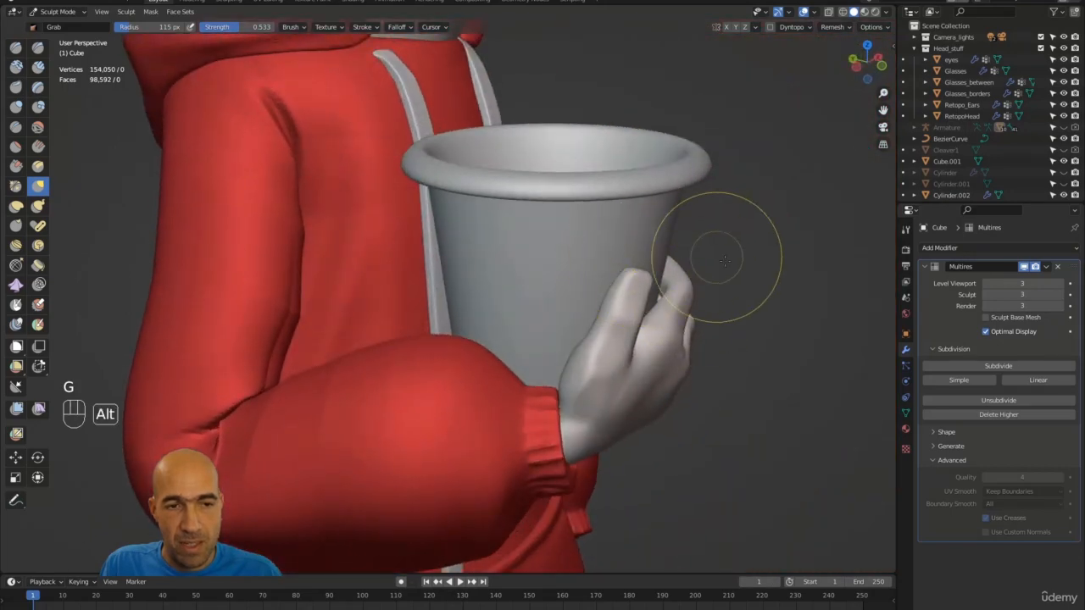
left_click_drag(724, 260, 510, 247, "alt")
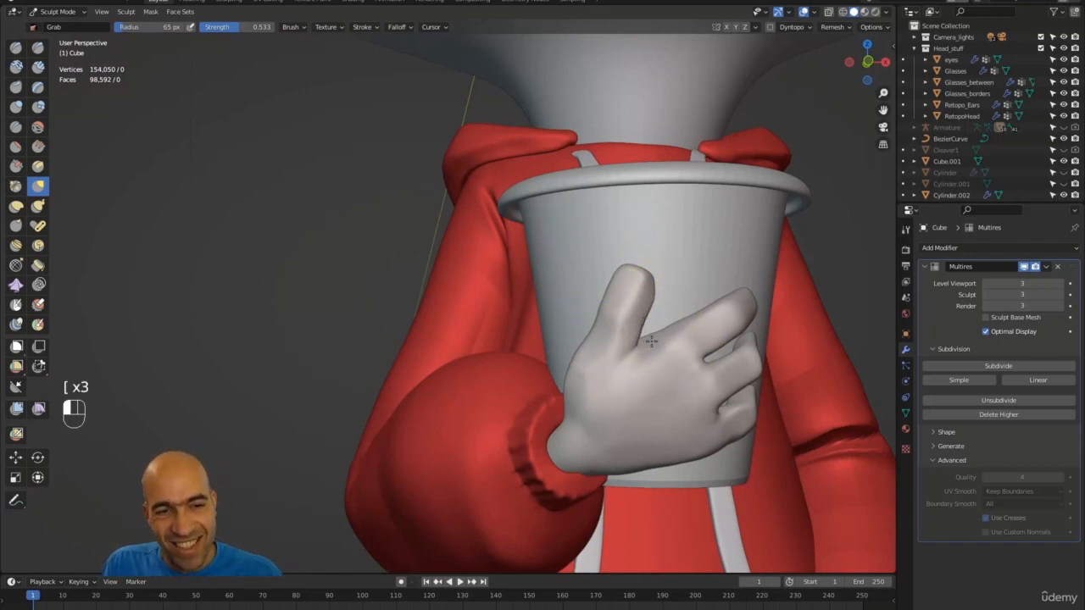
Fit the fingertips around the cup's surface with the Grab brush at a 65 px radius
left_click_drag(827, 298, 771, 307, "alt")
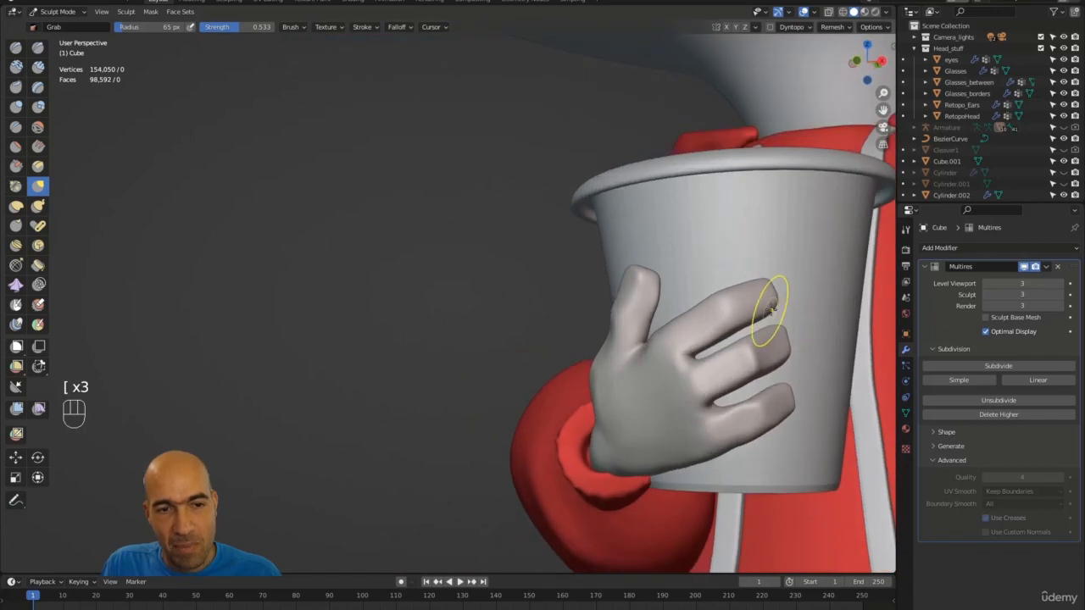
left_click_drag(667, 331, 562, 392, "alt")
left_click_drag(813, 303, 801, 329, "ctrl+alt")
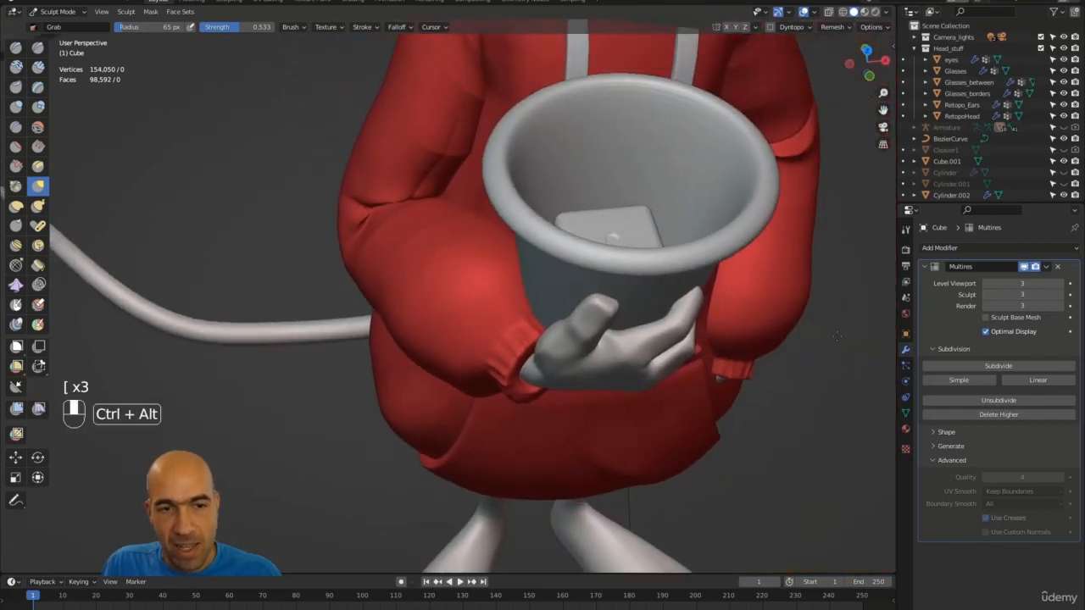
left_click_drag(728, 254, 705, 290, "alt")
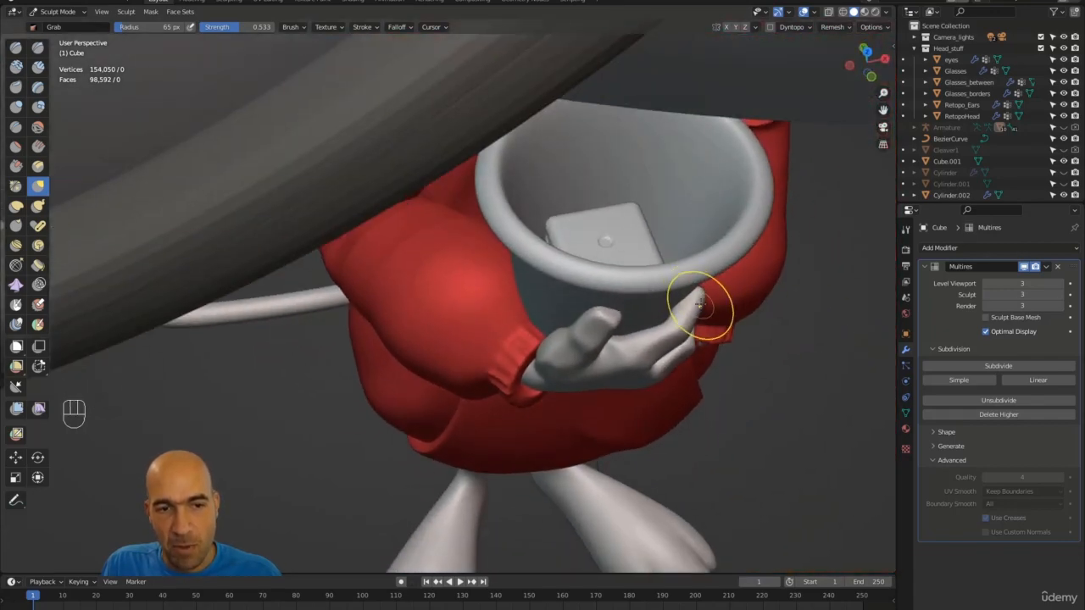
left_click_drag(704, 292, 702, 329, "alt")
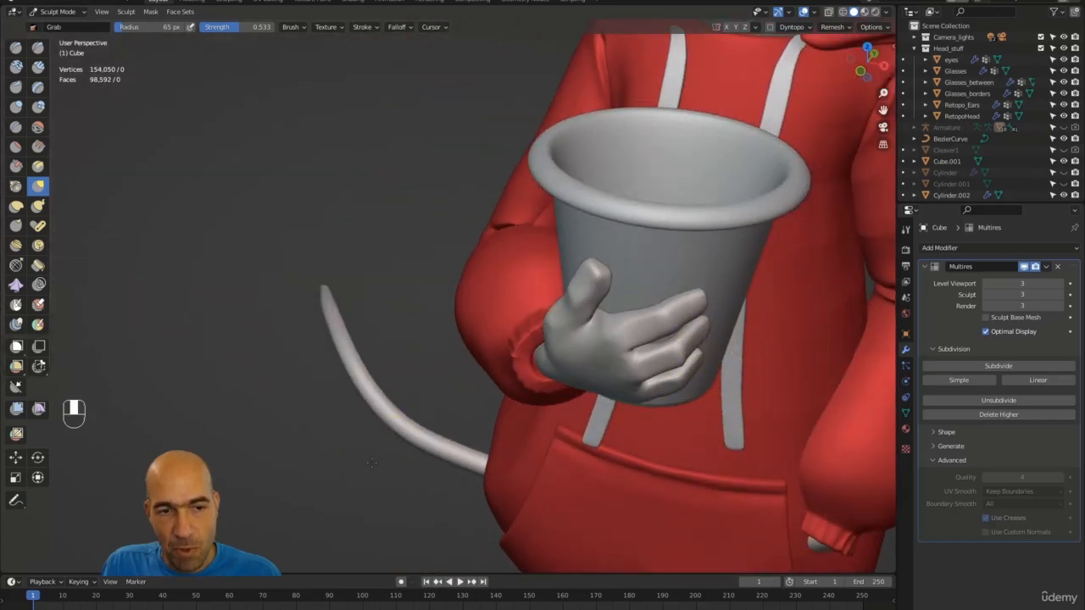
Adjust the palm and wrist below the cup with the Grab brush at a 118 px radius
left_click_drag(371, 463, 772, 383, "alt")
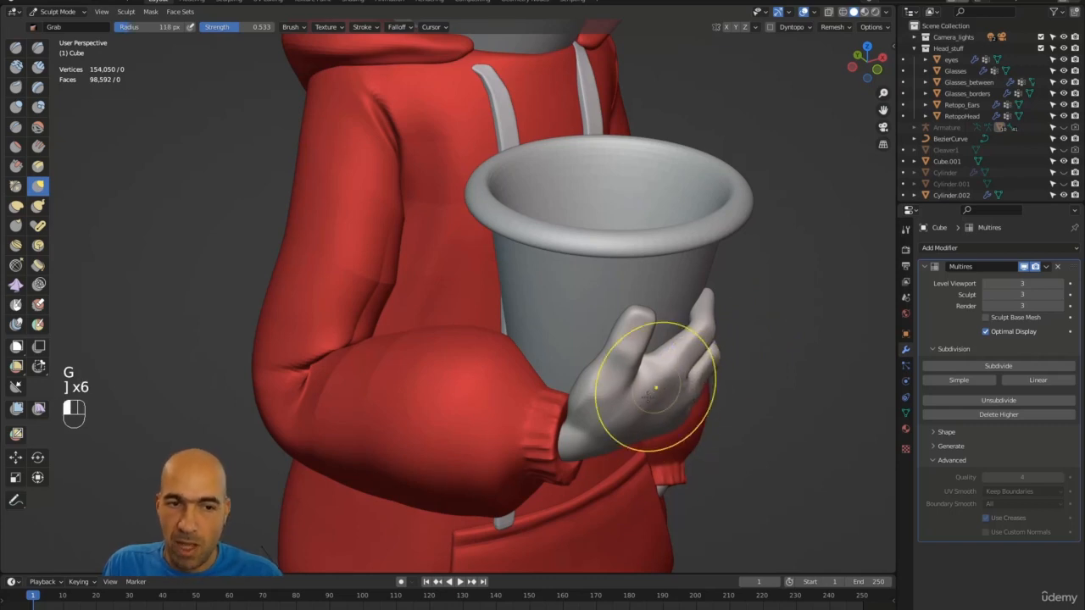
left_click_drag(730, 415, 750, 436, "alt")
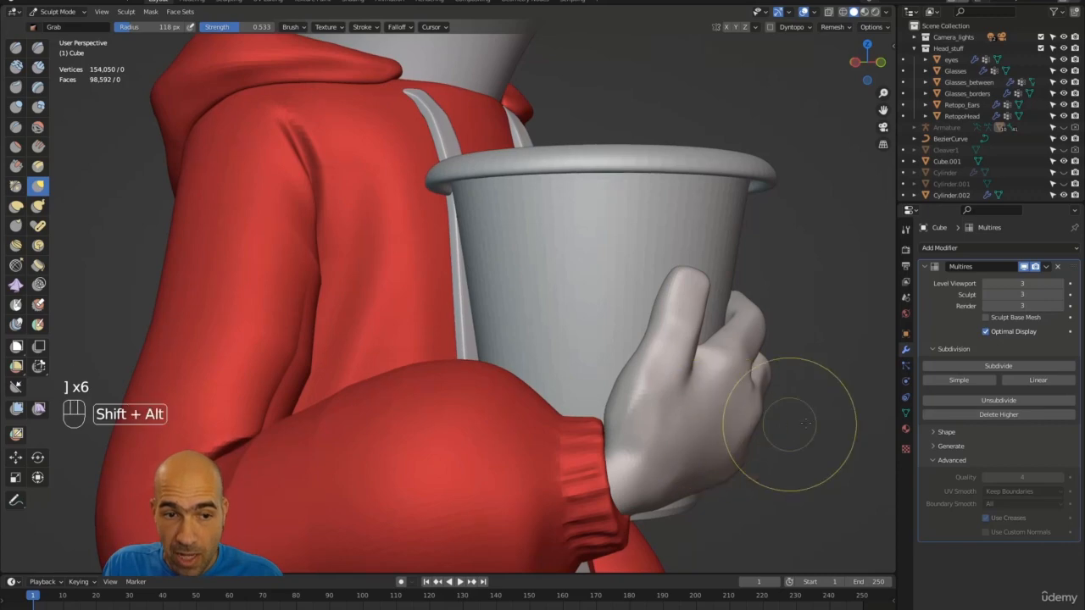
mouse_move(799, 407)
left_mouse_down("alt")
mouse_move(698, 402)
mouse_move(832, 396)
mouse_move(701, 358)
left_mouse_up("alt")
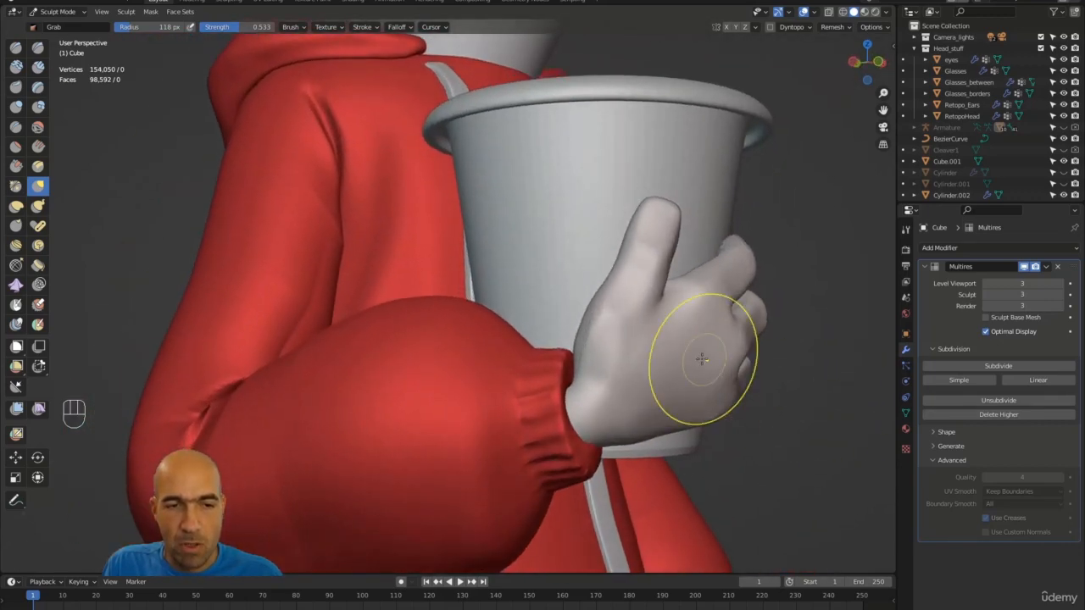
Build up volume on the back of the hand with the SculptDraw brush at a 118 px radius
key("x")
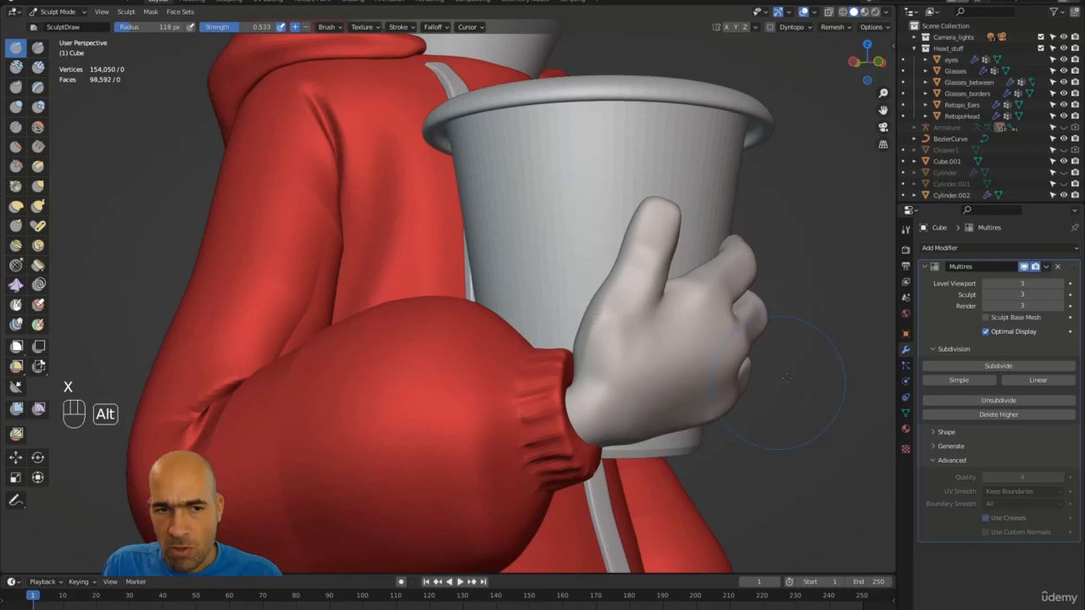
left_click_drag(787, 378, 707, 335, "alt")
left_click_drag(848, 327, 662, 308, "alt")
Refine the thumb's shape and position against the cup with the Grab brush at a 118 px radius
key("g")
left_click_drag(613, 279, 615, 279)
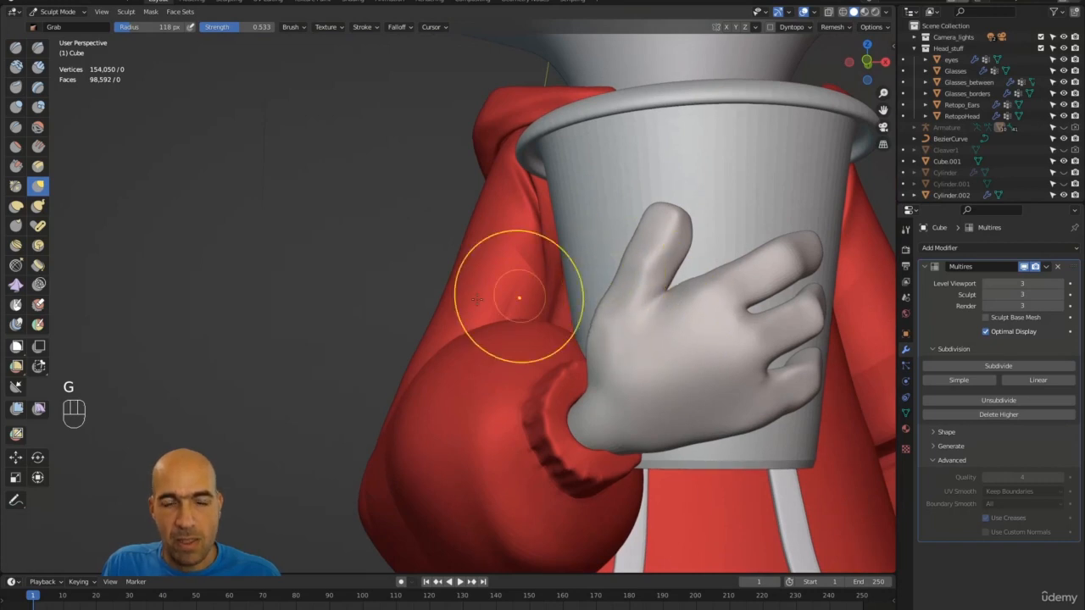
left_click_drag(517, 298, 585, 292, "alt")
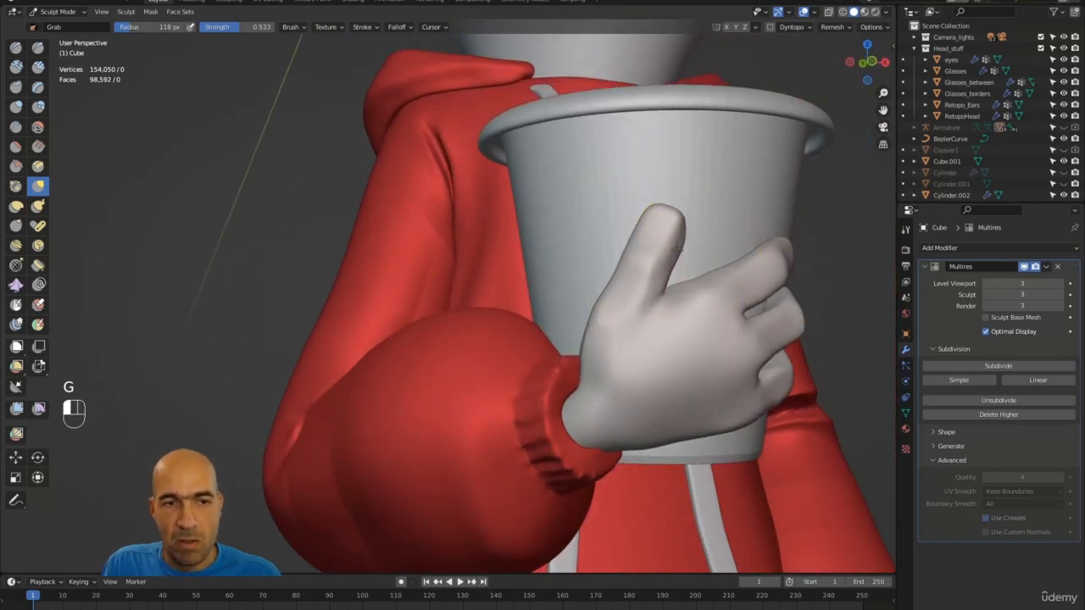
left_click_drag(642, 229, 638, 228)
mouse_move(678, 241)
left_mouse_down("alt")
mouse_move(731, 263)
mouse_move(805, 246)
left_mouse_up("alt")
left_click_drag(822, 246, 749, 267, "alt+shift")
left_click_drag(698, 302, 715, 305, "alt")
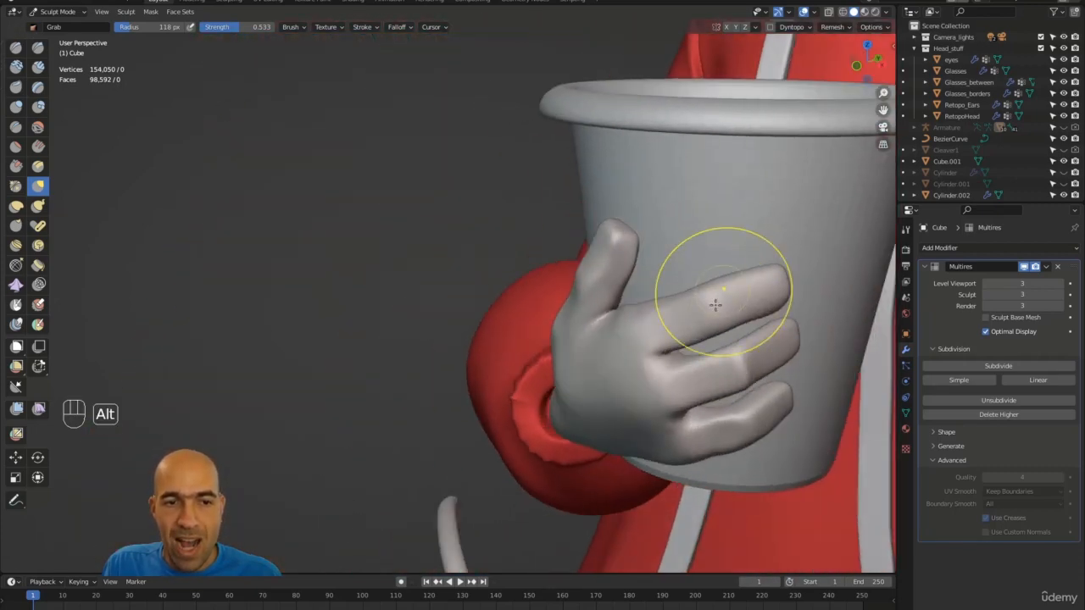
Adjust the fingers, especially the little fingertip, to follow the cup's side with the Grab brush at a 118 px radius
left_click_drag(581, 351, 601, 358, "alt")
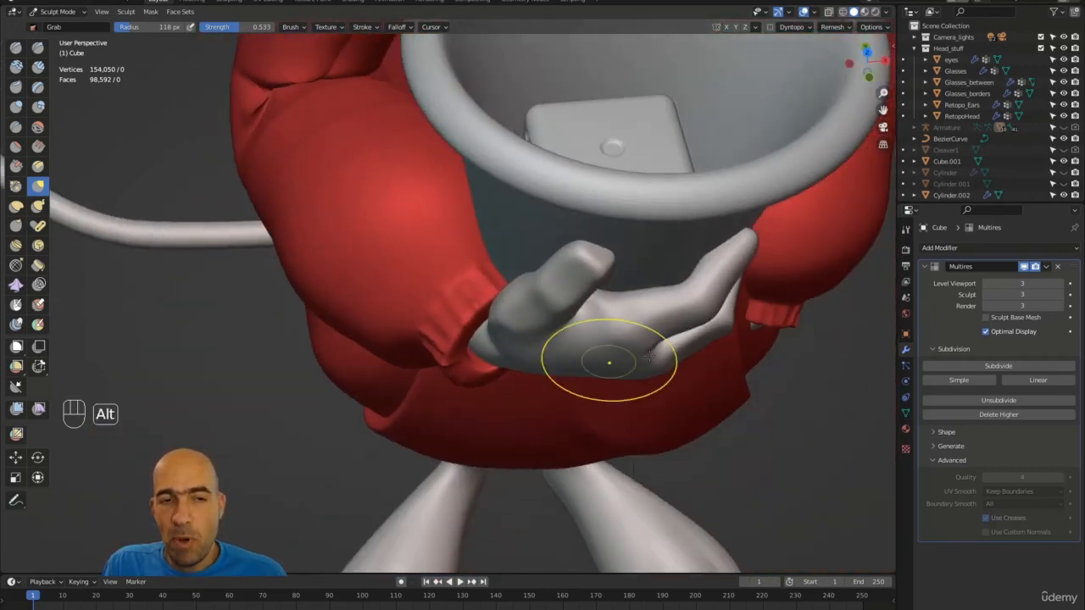
left_click_drag(813, 358, 684, 290, "alt")
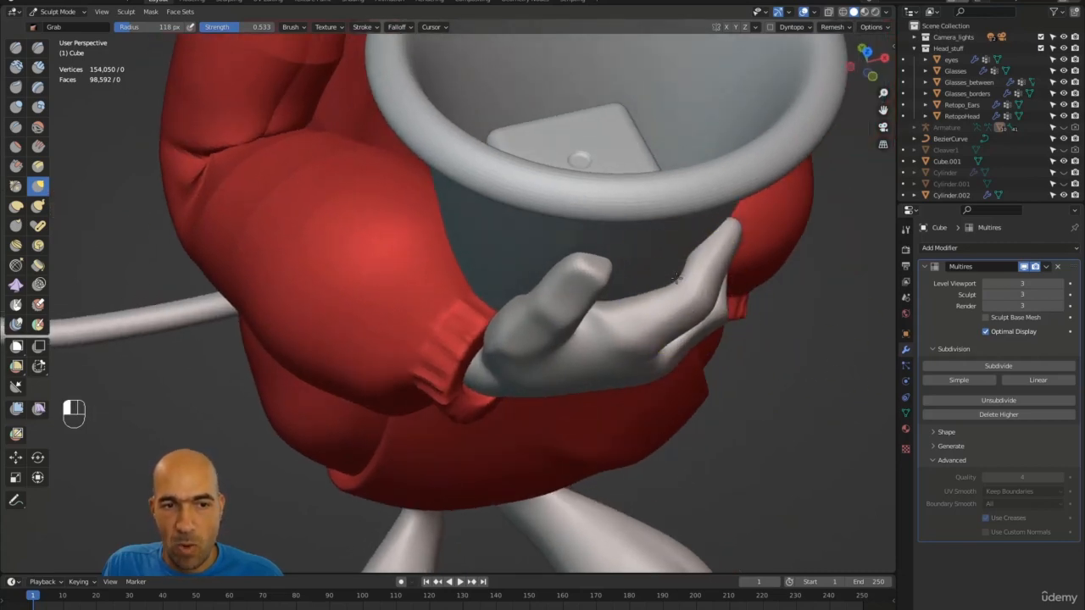
left_click_drag(675, 273, 709, 271, "alt")
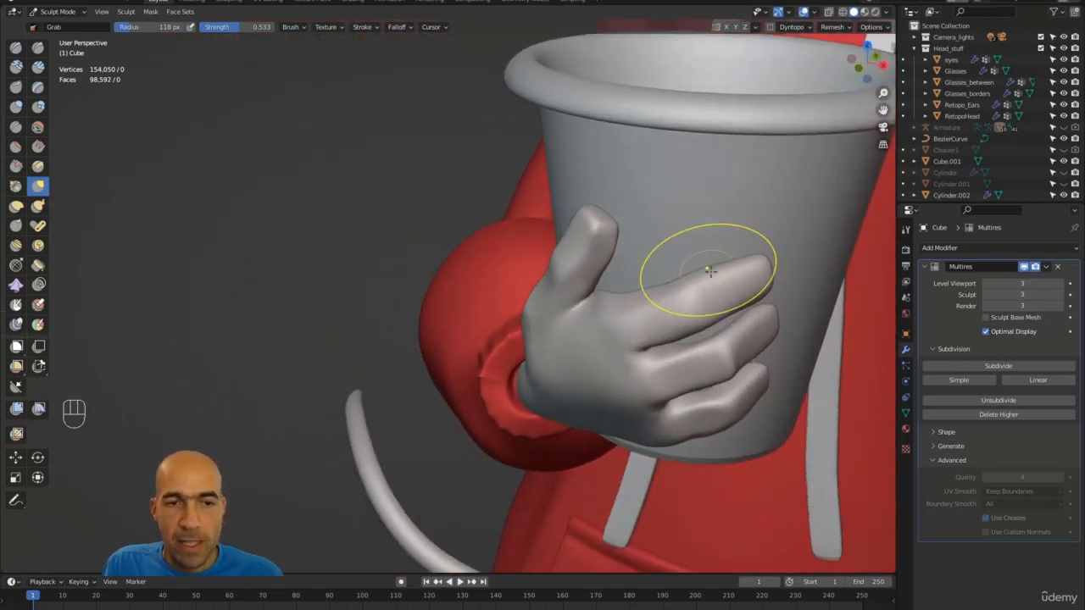
left_click_drag(890, 334, 744, 293, "alt")
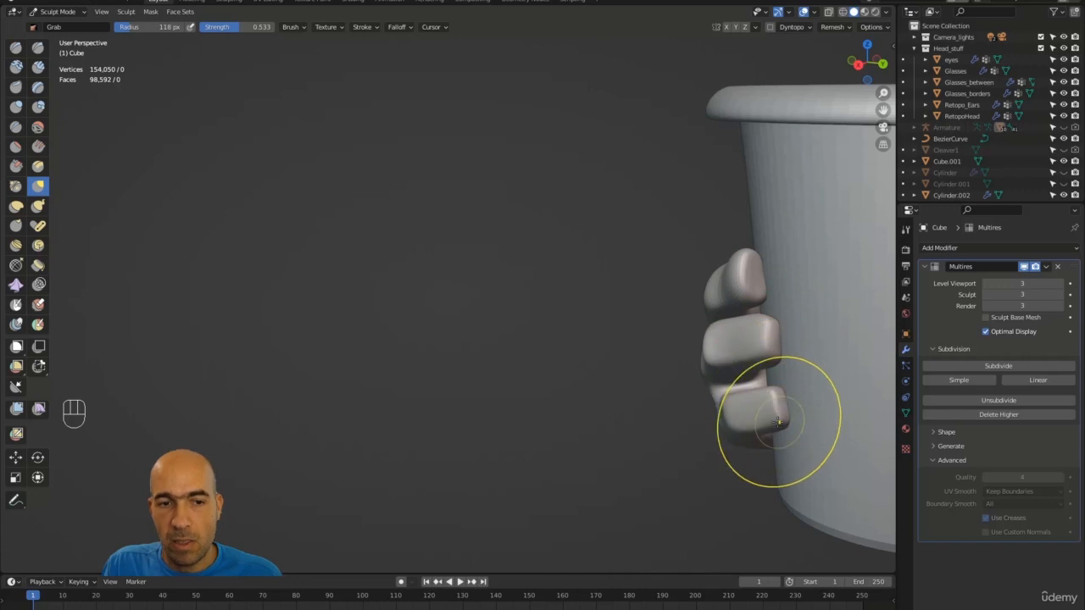
left_click_drag(685, 453, 725, 450, "alt")
left_click_drag(769, 392, 778, 412)
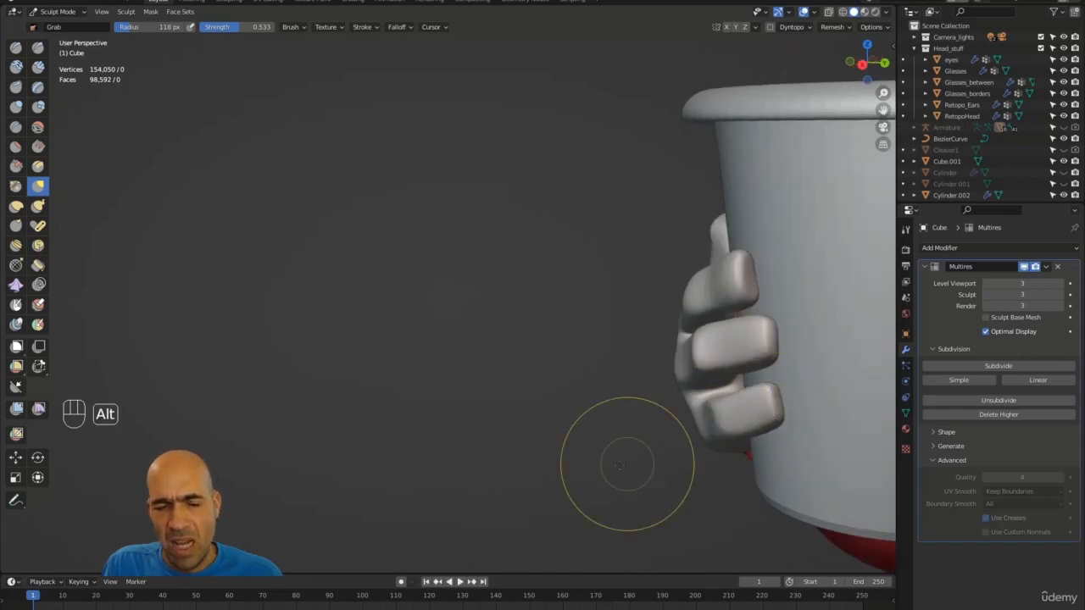
left_click_drag(625, 465, 612, 427, "alt")
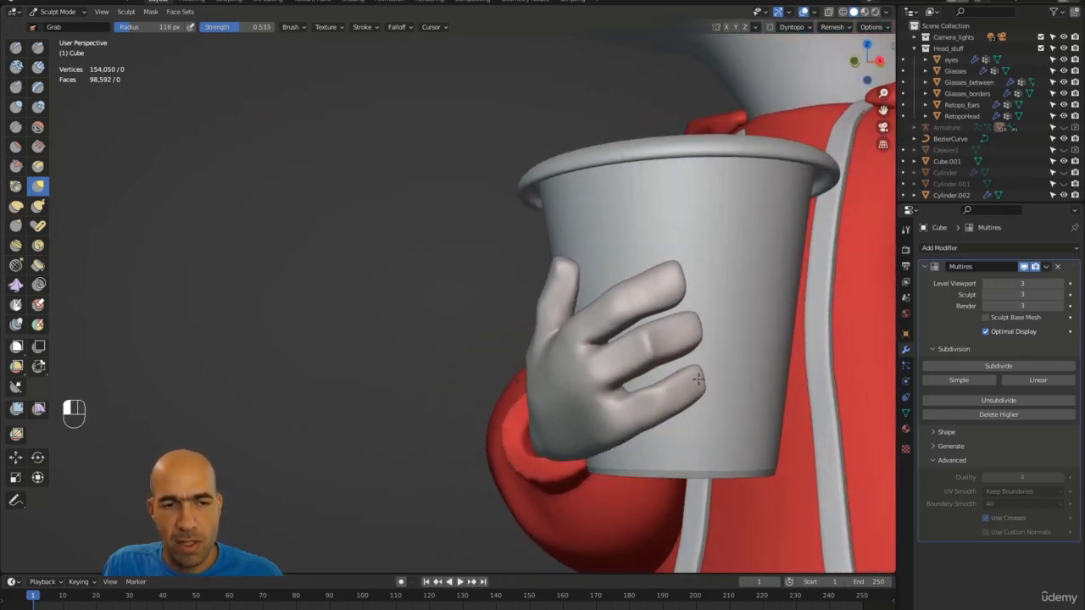
left_click_drag(657, 341, 749, 302, "alt")
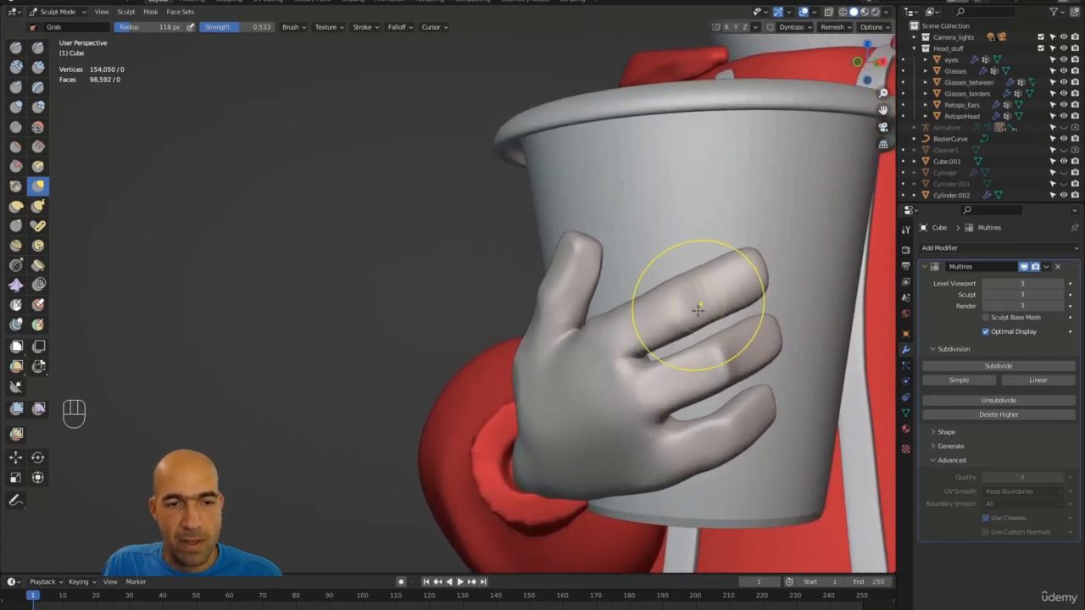
mouse_move(747, 265)
left_mouse_down("alt")
mouse_move(729, 284)
mouse_move(745, 273)
left_mouse_up("alt")
Flatten the index finger's surface with the Scrape/Peaks brush at an 85 px radius
key("3")
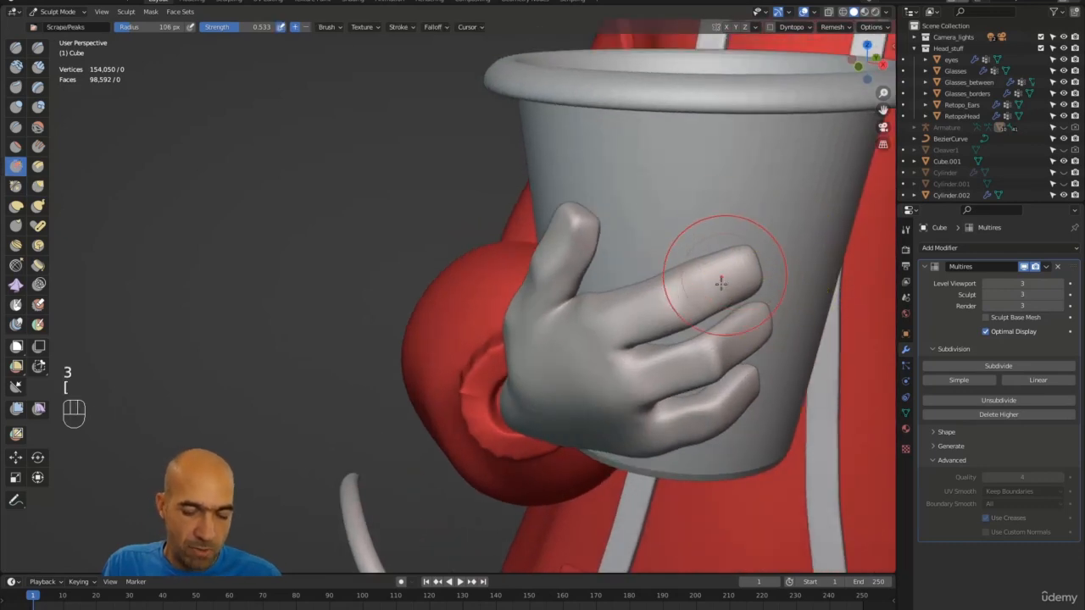
key("bracketleft")
key("bracketleft")
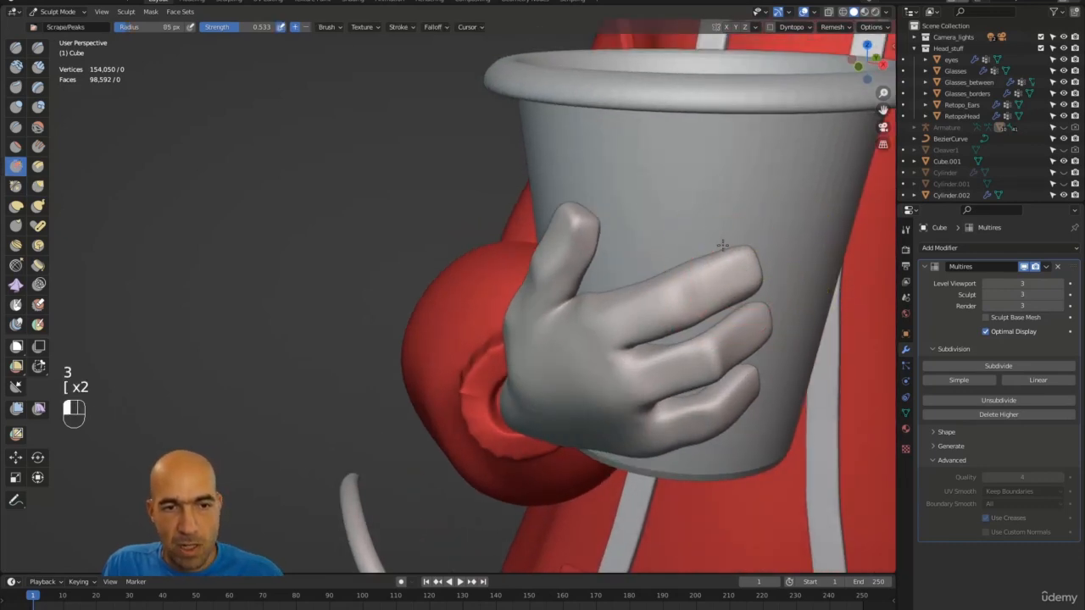
left_click_drag(675, 252, 707, 316, "alt")
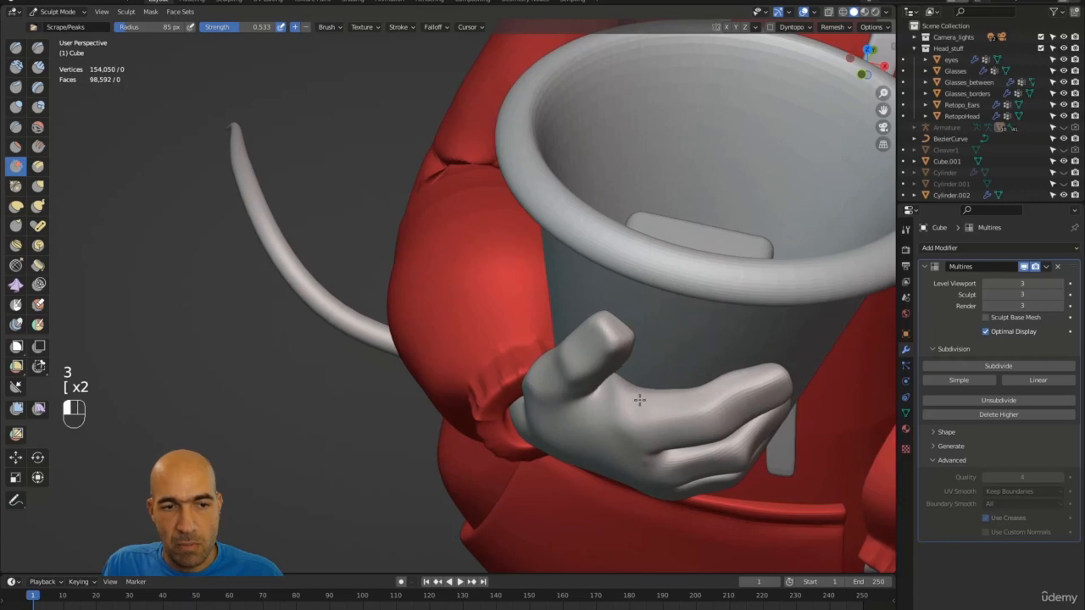
left_click_drag(589, 429, 589, 456, "alt")
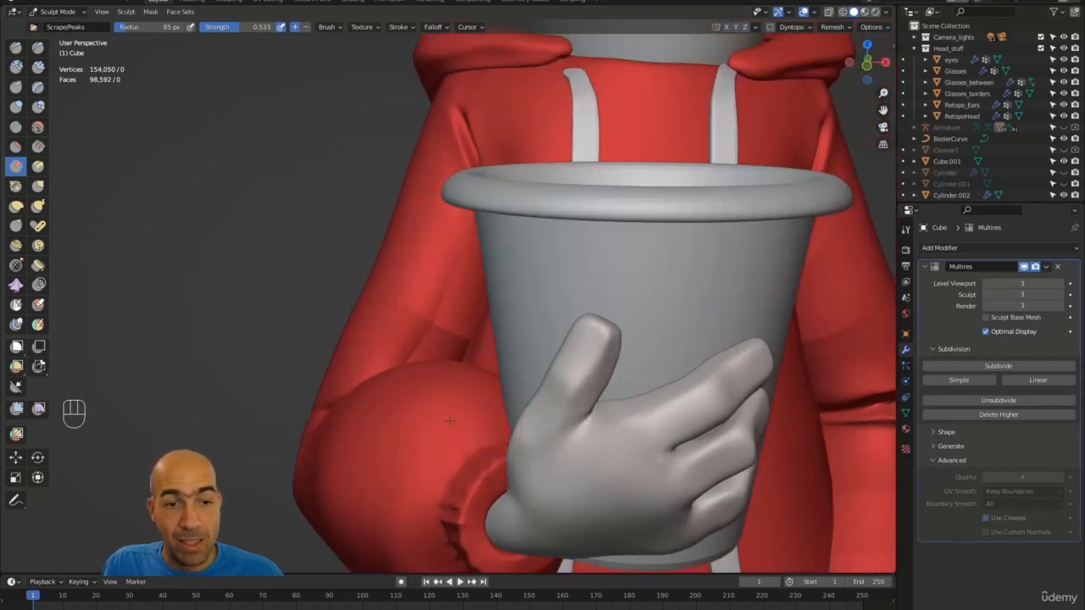
left_click_drag(450, 421, 475, 390, "alt")
left_click_drag(636, 309, 586, 338, "alt")
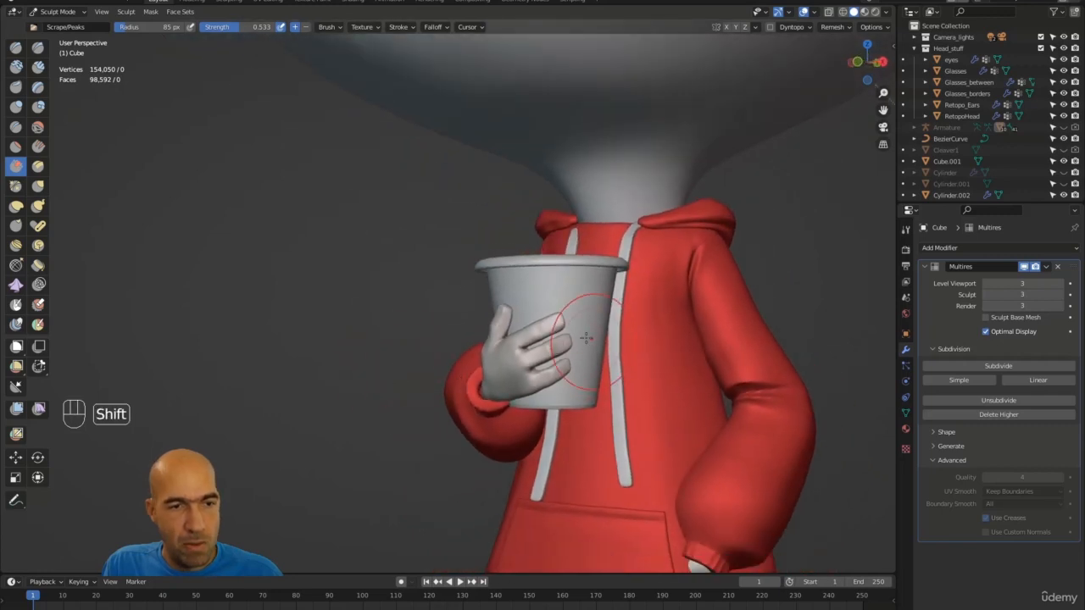
Undo the last sculpt strokes on the hand
key("ctrl+z")
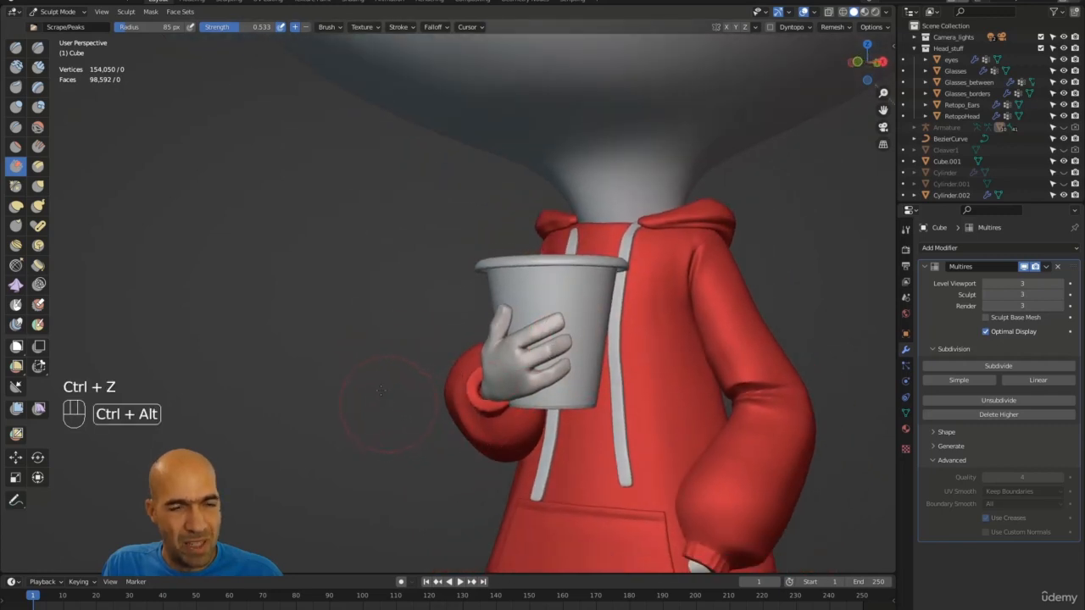
key("ctrl+z")
left_click_drag(381, 390, 481, 295, "ctrl+alt")
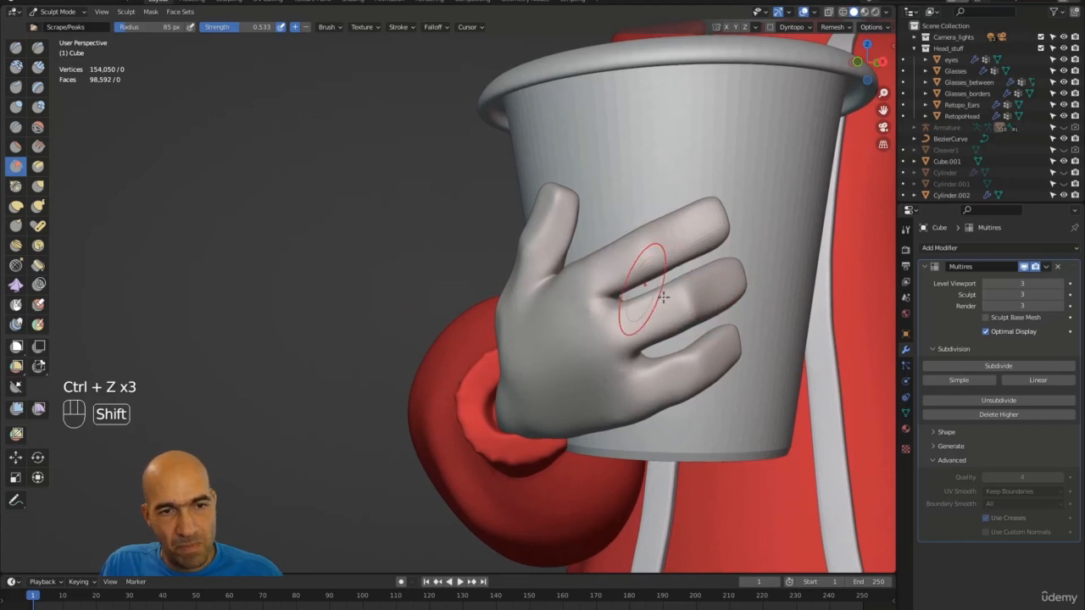
Thicken the hand and fingers with the Inflate/Deflate brush at a 141 px radius, smoothing the back of the hand
left_click_drag(445, 386, 431, 462, "ctrl+alt")
key("6")
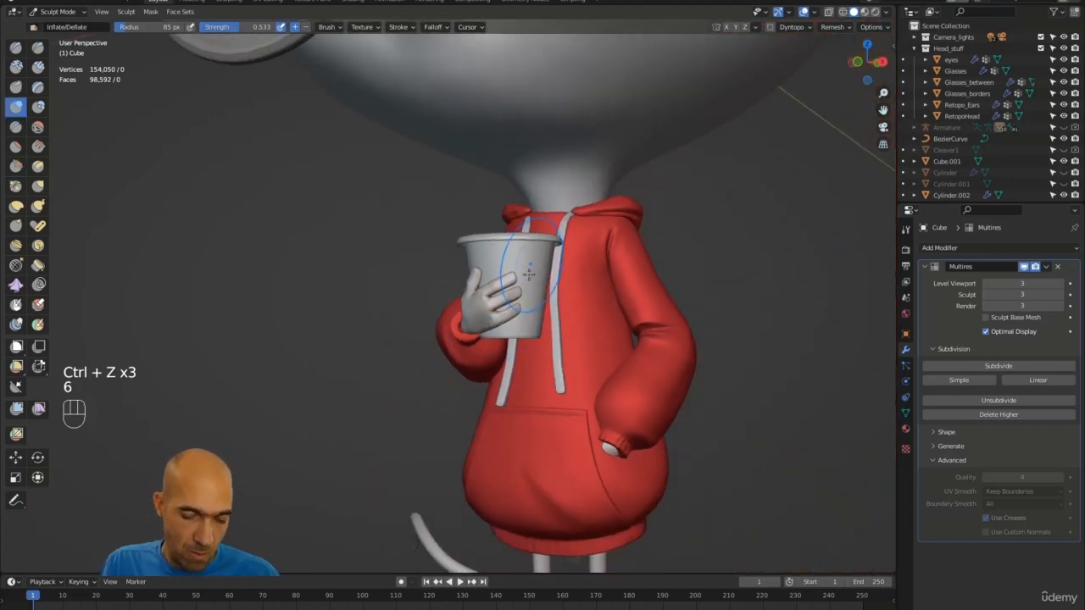
key("bracketright")
key("bracketright")
key("bracketright")
left_click_drag(513, 292, 489, 307)
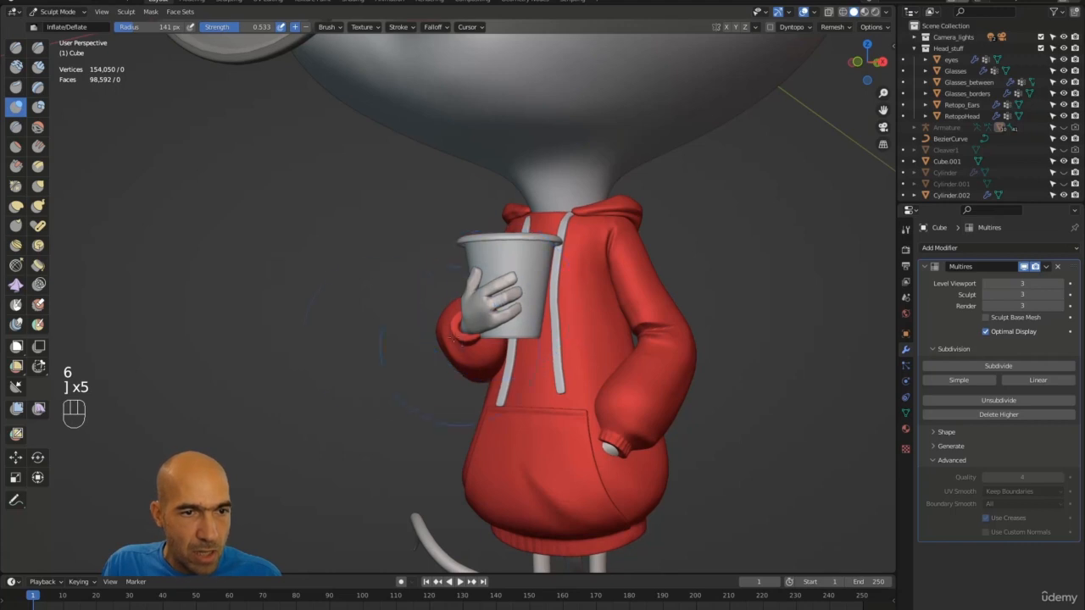
middle_click_drag(452, 339, 491, 319)
left_click_drag(457, 303, 474, 308)
middle_click_drag(475, 308, 550, 310, "alt")
left_click_drag(462, 303, 485, 317)
middle_click_drag(500, 315, 430, 312, "alt")
left_click_drag(468, 297, 476, 307, "shift")
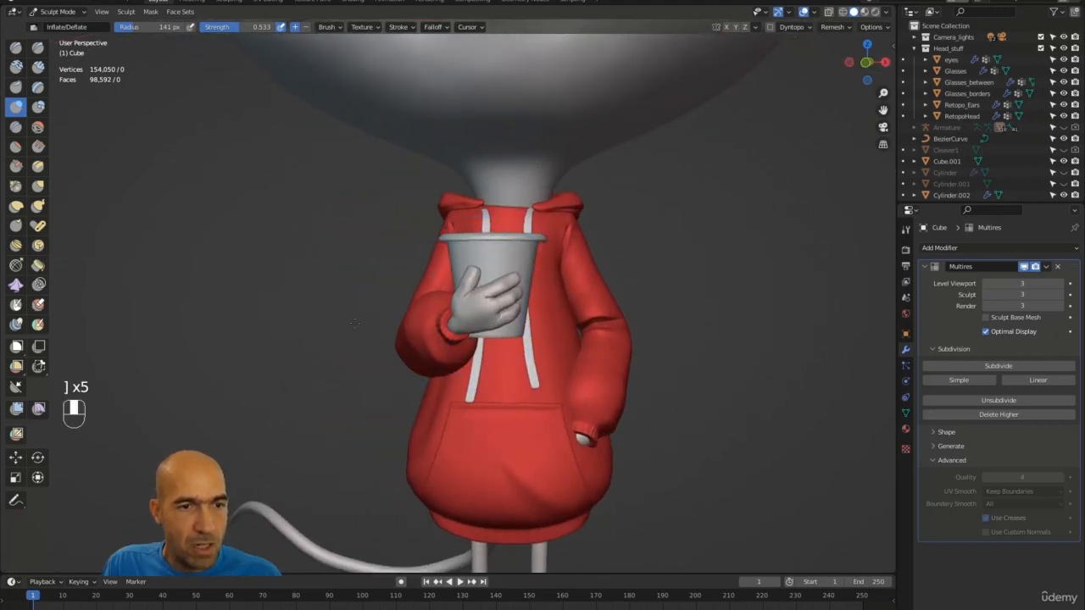
middle_click_drag(480, 312, 455, 312, "alt")
left_click_drag(492, 317, 496, 322)
mouse_move(384, 400)
middle_mouse_down("ctrl+alt")
mouse_move(343, 396)
mouse_move(666, 391)
middle_mouse_up("ctrl+alt")
middle_click_drag(665, 392, 577, 356, "alt+shift")
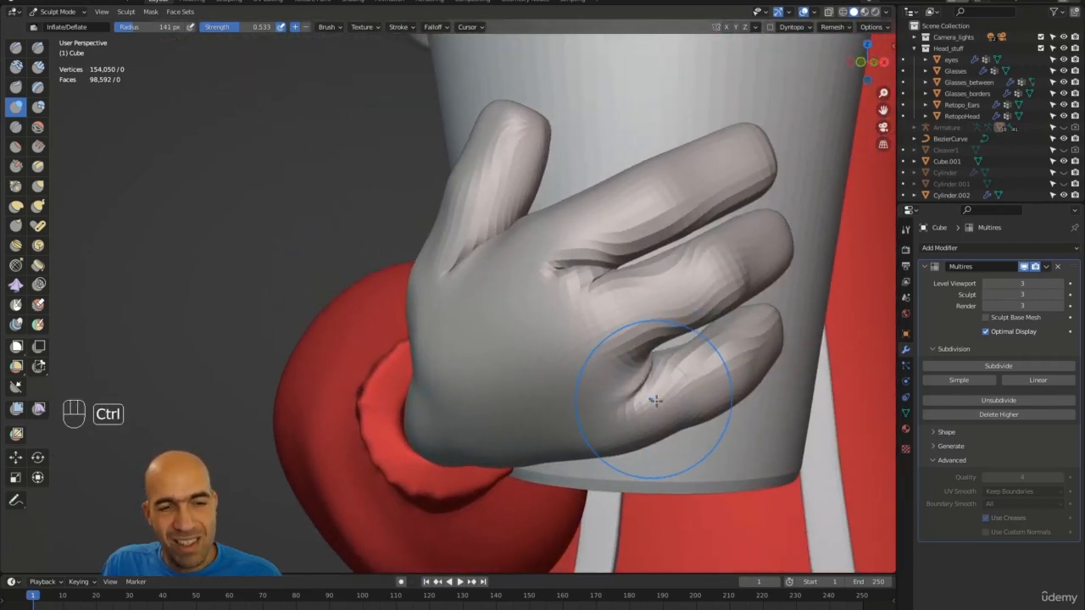
Undo the last inflate strokes and smooth the creases at the base of the fingers
key("ctrl+z")
key("ctrl+z")
key("ctrl+z")
key("ctrl+z")
key("ctrl+z")
key("ctrl+z")
key("ctrl+z")
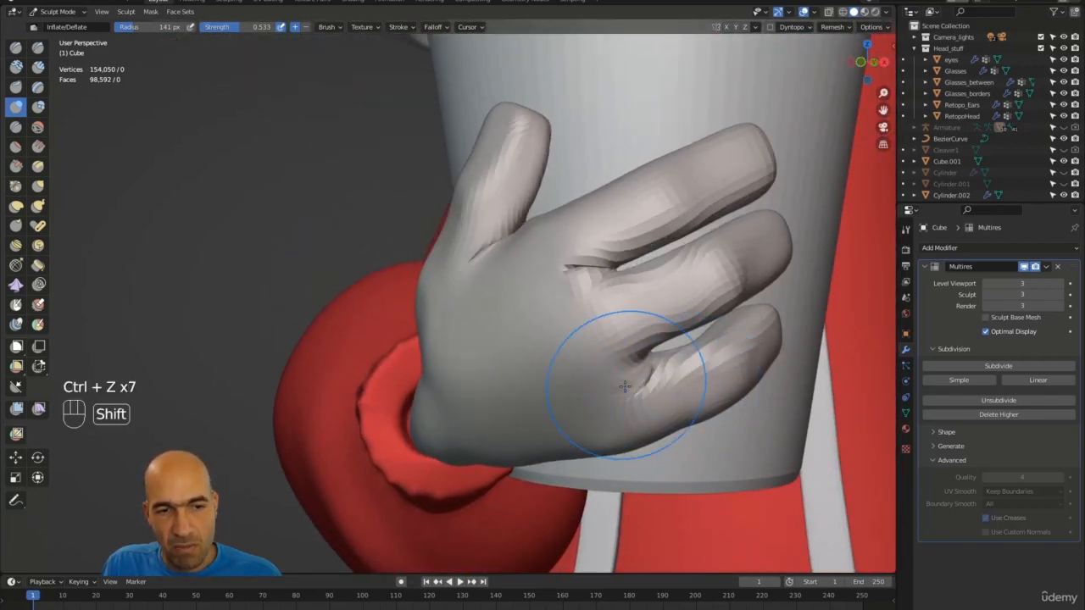
mouse_move(610, 315)
left_mouse_down("shift")
mouse_move(521, 273)
mouse_move(588, 262)
mouse_move(654, 344)
left_mouse_up("shift")
left_click_drag(429, 329, 271, 317, "alt+shift")
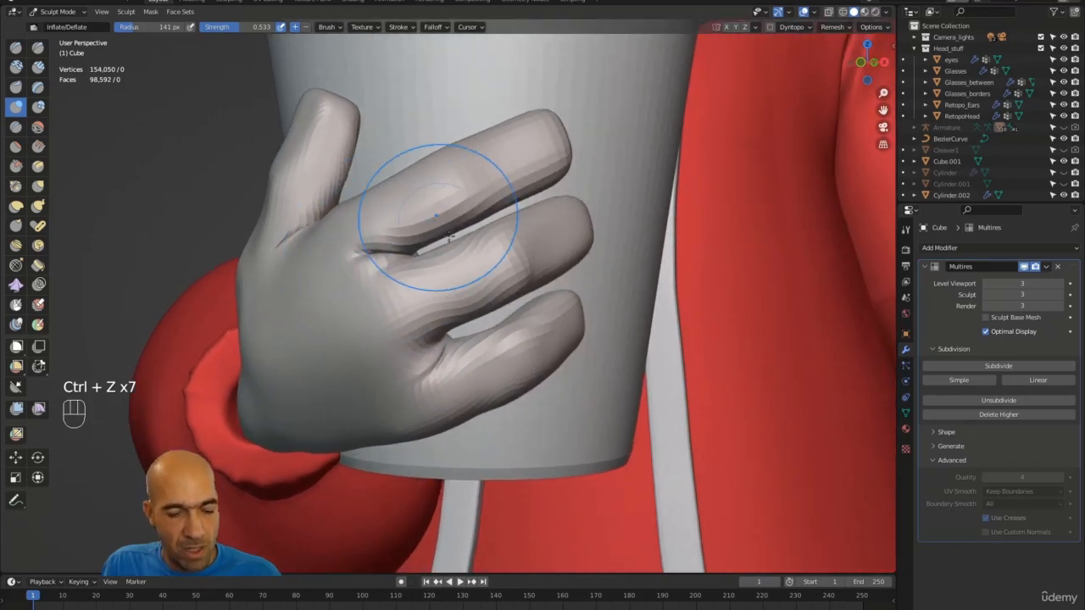
Reshape the middle and index fingertips with the Grab brush at a 141 px radius
key("g")
left_click_drag(473, 283, 460, 267)
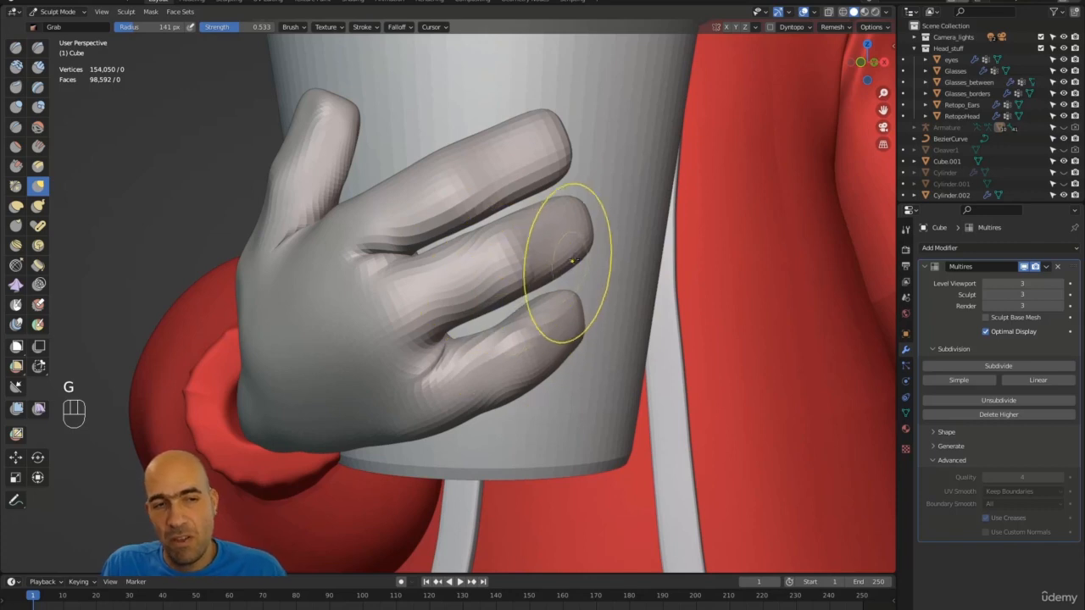
left_click_drag(591, 254, 586, 255)
left_click_drag(588, 259, 588, 231)
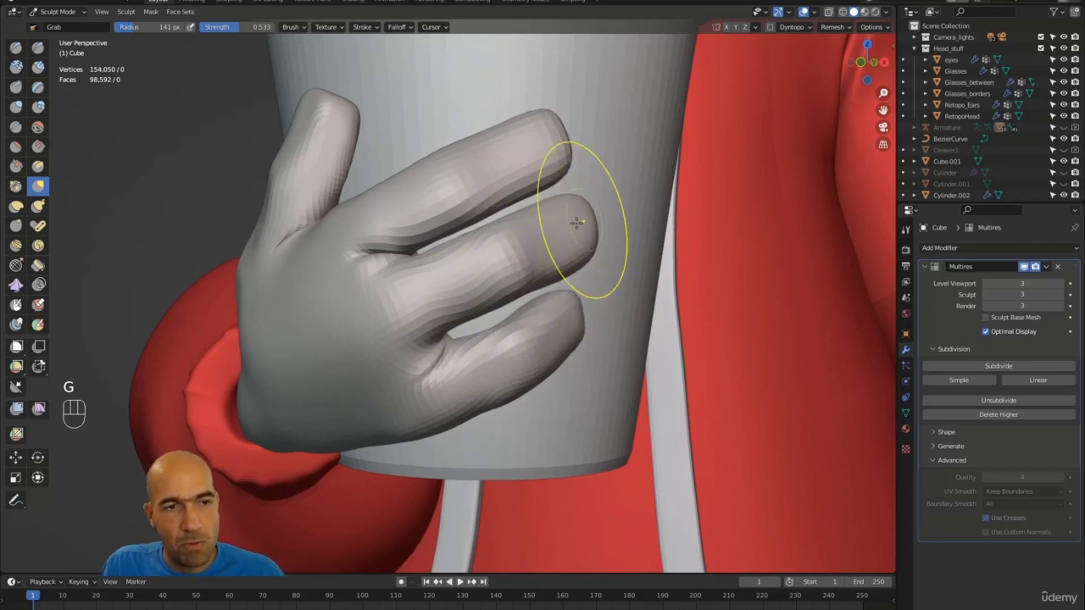
left_click_drag(546, 115, 534, 118)
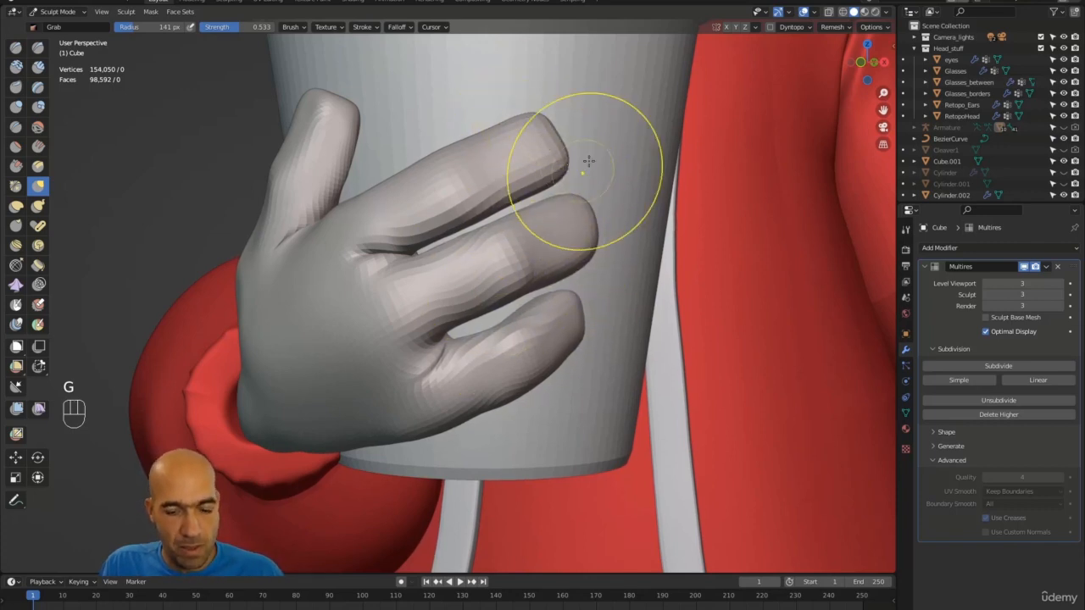
Fit the three fingertips closer around the cup with the Grab brush at a 167 px radius
key("bracketleft")
key("bracketleft")
key("bracketleft")
key("bracketleft")
key("bracketright")
key("bracketright")
key("bracketright")
key("bracketright")
key("bracketright")
key("bracketright")
key("bracketright")
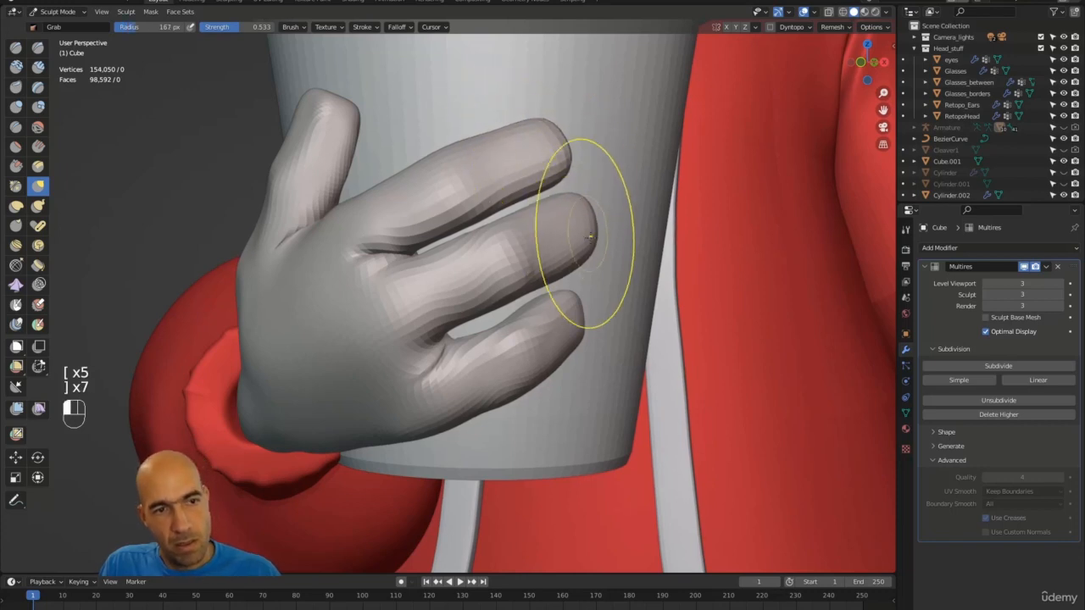
left_click_drag(574, 336, 640, 329)
left_click_drag(675, 216, 609, 230, "alt")
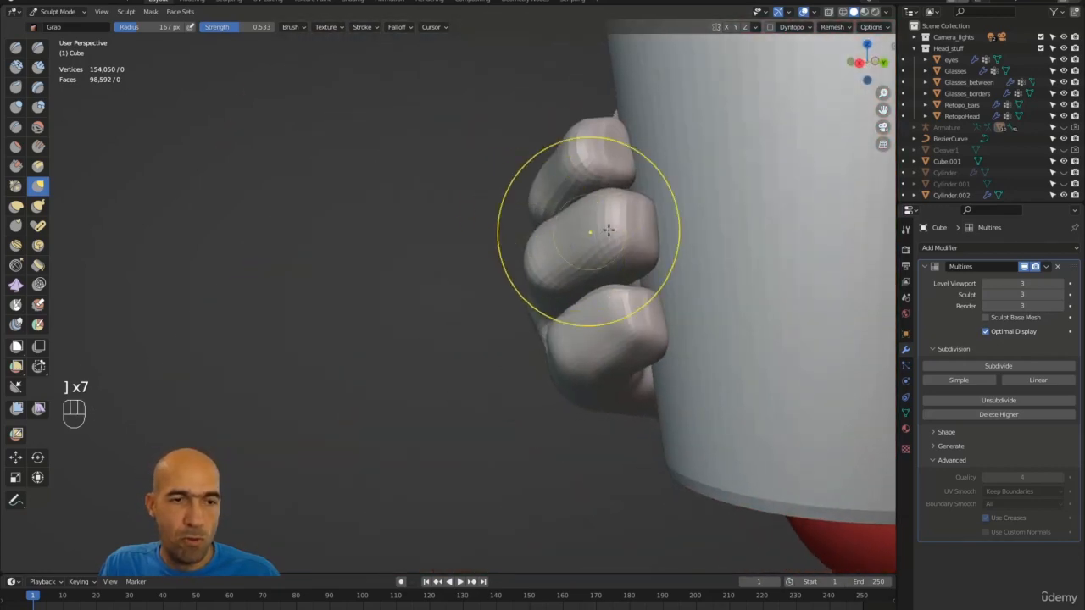
left_click_drag(522, 269, 557, 223, "alt")
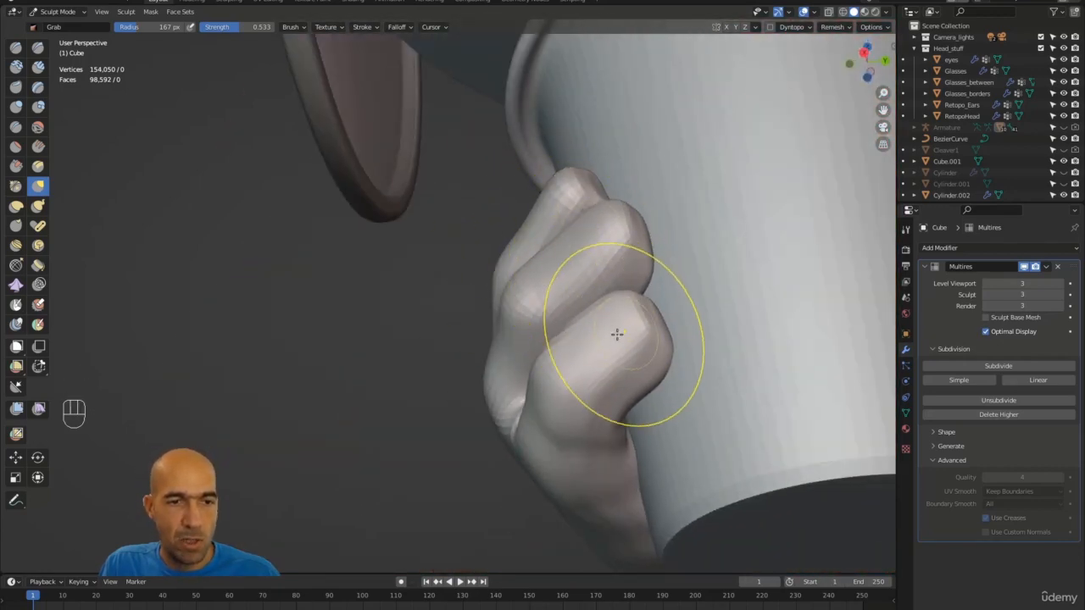
left_click_drag(700, 312, 514, 320, "alt")
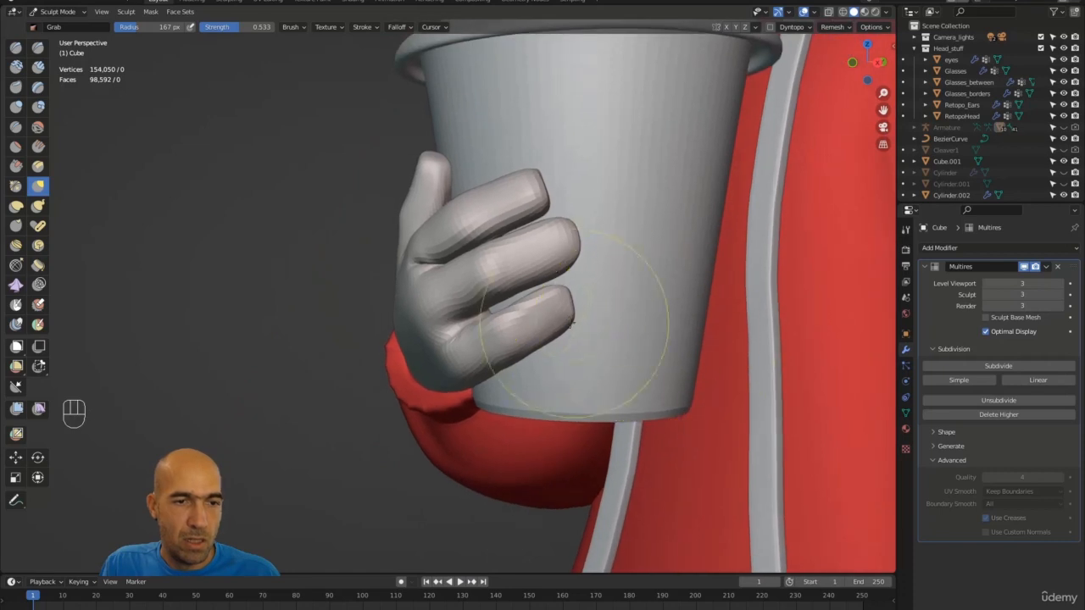
Refine the middle finger with the Grab brush at a 97 px radius and smooth the base of the little finger
mouse_move(541, 184)
left_mouse_down("ctrl+alt")
mouse_move(590, 206)
mouse_move(581, 181)
left_mouse_up("ctrl+alt")
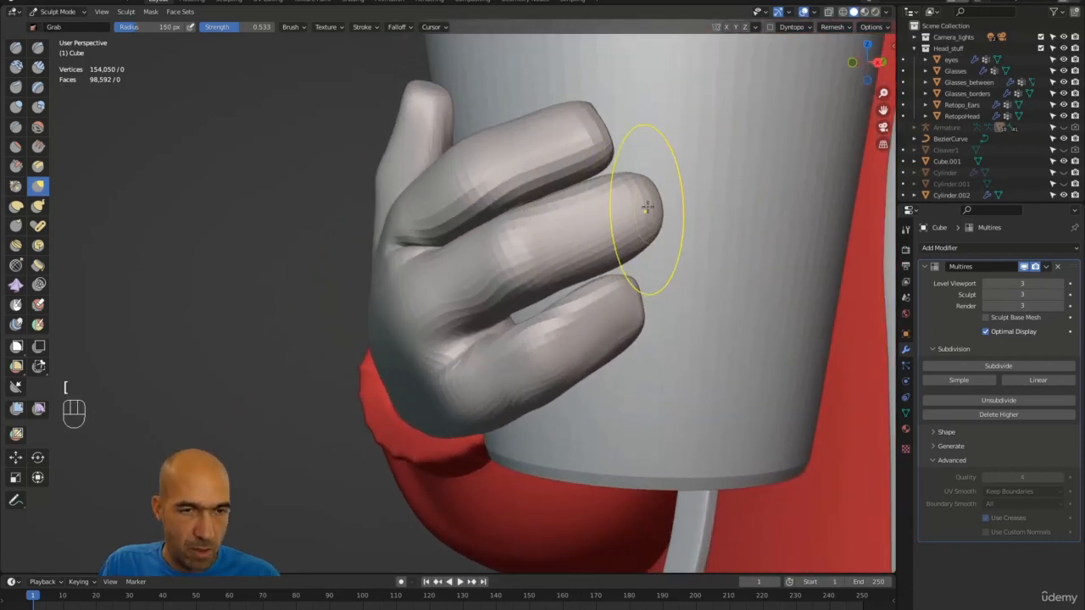
key("bracketleft")
key("bracketleft")
key("bracketleft")
mouse_move(647, 201)
left_mouse_down()
mouse_move(662, 197)
mouse_move(703, 254)
mouse_move(497, 294)
mouse_move(434, 278)
mouse_move(520, 254)
mouse_move(412, 243)
mouse_move(420, 264)
left_mouse_up()
mouse_move(439, 368)
left_mouse_down("shift")
mouse_move(461, 374)
mouse_move(450, 371)
left_mouse_up("shift")
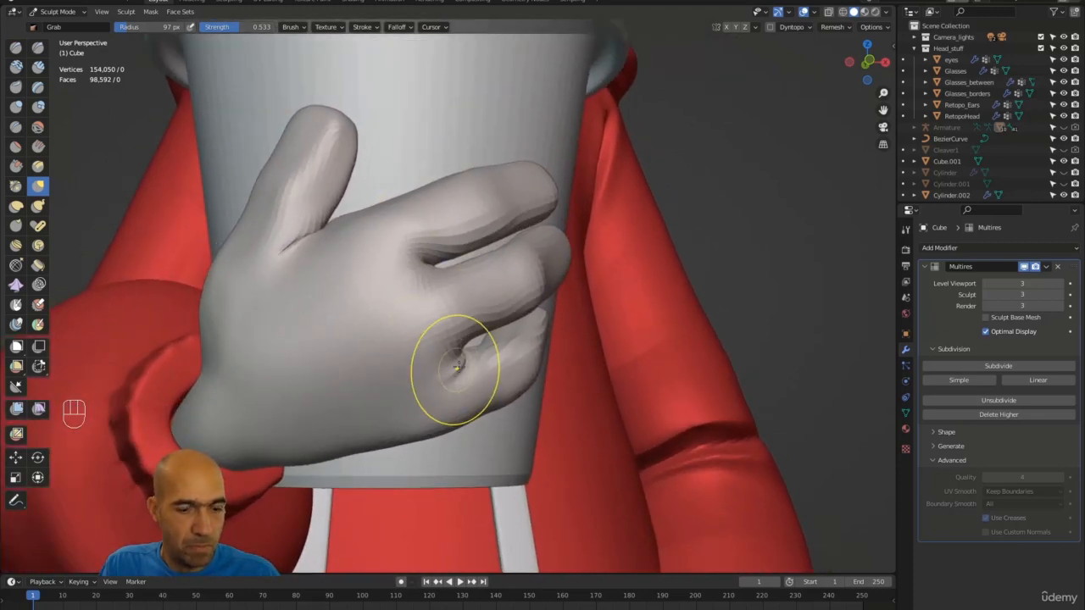
Carve the grooves between the finger bases with the inverted SculptDraw brush at a 70 px radius
key("1")
key("bracketleft")
key("bracketleft")
middle_click_drag(577, 286, 496, 305)
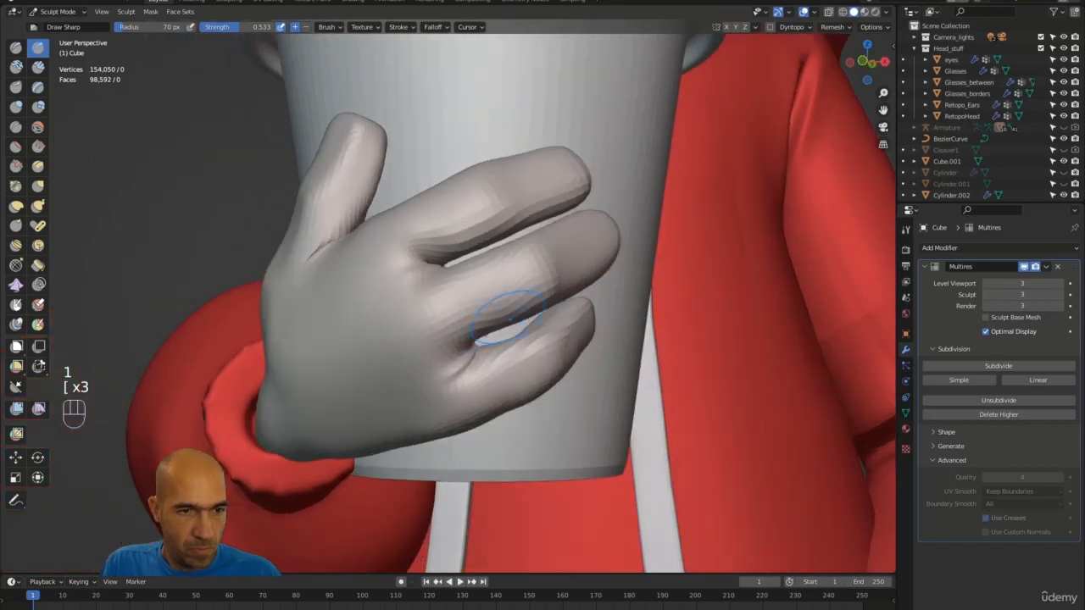
key("x")
mouse_move(448, 267)
left_mouse_down("ctrl")
mouse_move(384, 281)
mouse_move(405, 264)
mouse_move(378, 242)
left_mouse_up("ctrl")
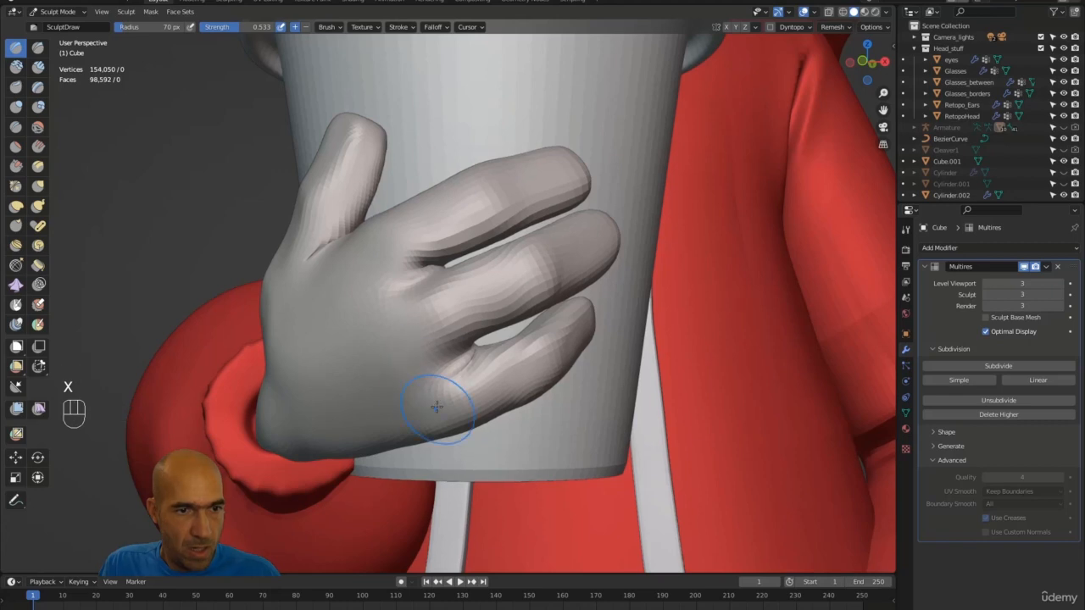
Build up the three knuckles on the back of the hand with the SculptDraw brush at a 70 px radius
mouse_move(360, 374)
left_mouse_down("ctrl+alt")
mouse_move(356, 390)
mouse_move(287, 275)
left_mouse_up("ctrl+alt")
mouse_move(373, 256)
left_mouse_down()
mouse_move(399, 247)
mouse_move(400, 279)
left_mouse_up()
left_click_drag(434, 319, 429, 323)
left_click_drag(430, 382, 437, 392)
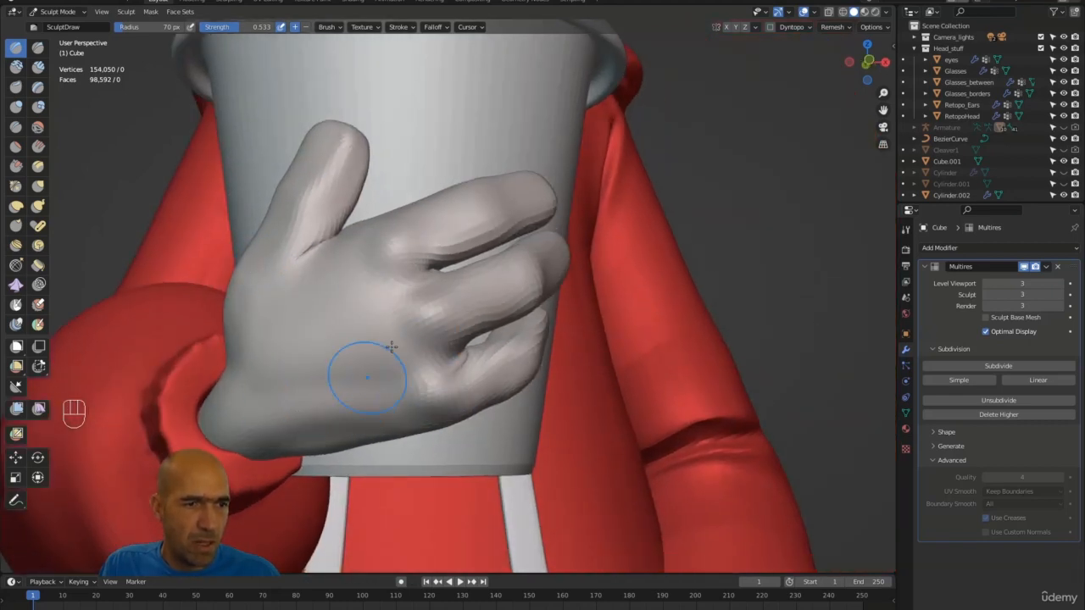
Sculpt shallow tendon forms across the back of the hand with the SculptDraw brush at a 70 px radius and smooth them
left_click_drag(389, 349, 373, 373)
mouse_move(383, 278)
left_mouse_down()
mouse_move(294, 321)
mouse_move(317, 330)
left_mouse_up()
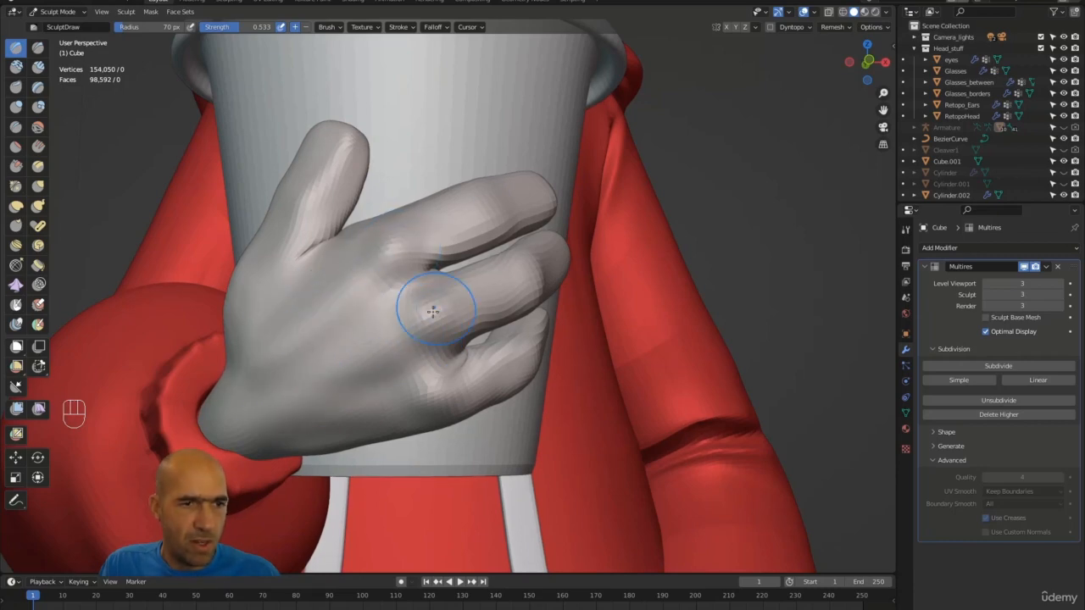
mouse_move(391, 340)
left_mouse_down()
mouse_move(284, 376)
mouse_move(265, 483)
left_mouse_up()
mouse_move(271, 407)
left_mouse_down("alt")
mouse_move(207, 403)
mouse_move(215, 334)
mouse_move(356, 263)
left_mouse_up("alt")
key("3")
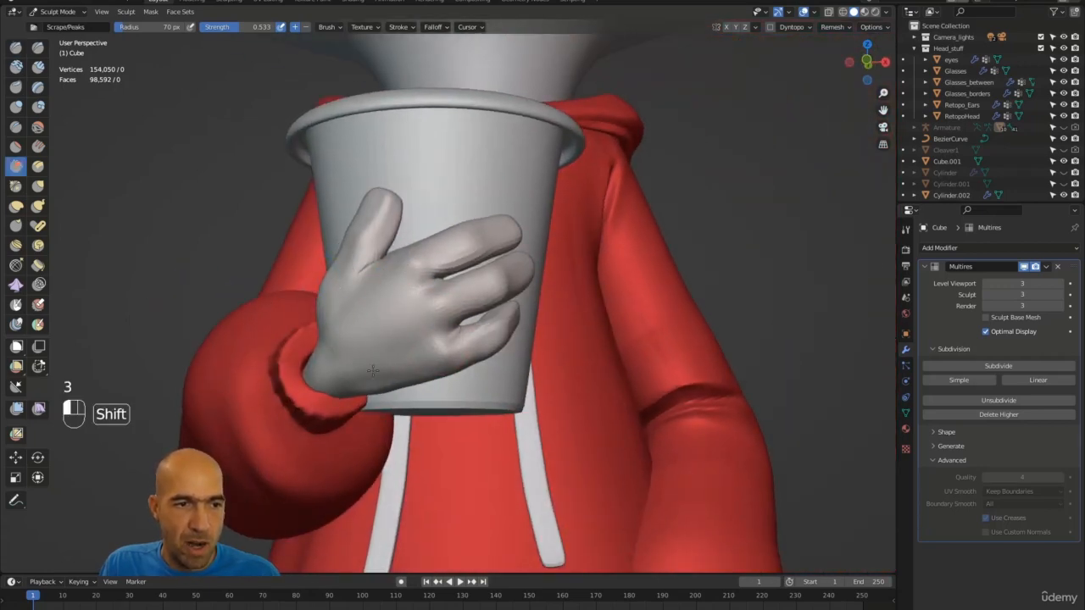
left_click_drag(542, 299, 485, 303, "alt")
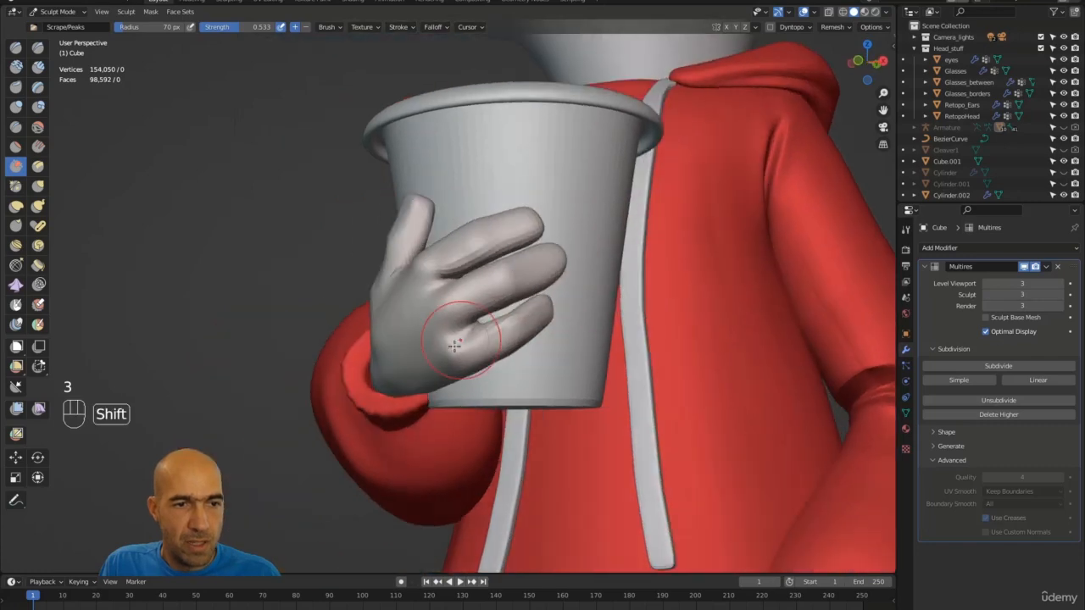
mouse_move(301, 259)
left_mouse_down("alt")
mouse_move(343, 258)
mouse_move(342, 302)
left_mouse_up("alt")
Lower the thumb tip and lift the base of the index finger with the Grab brush at a 115 px radius
key("g")
key("bracketright")
key("bracketright")
key("bracketright")
key("bracketright")
key("bracketright")
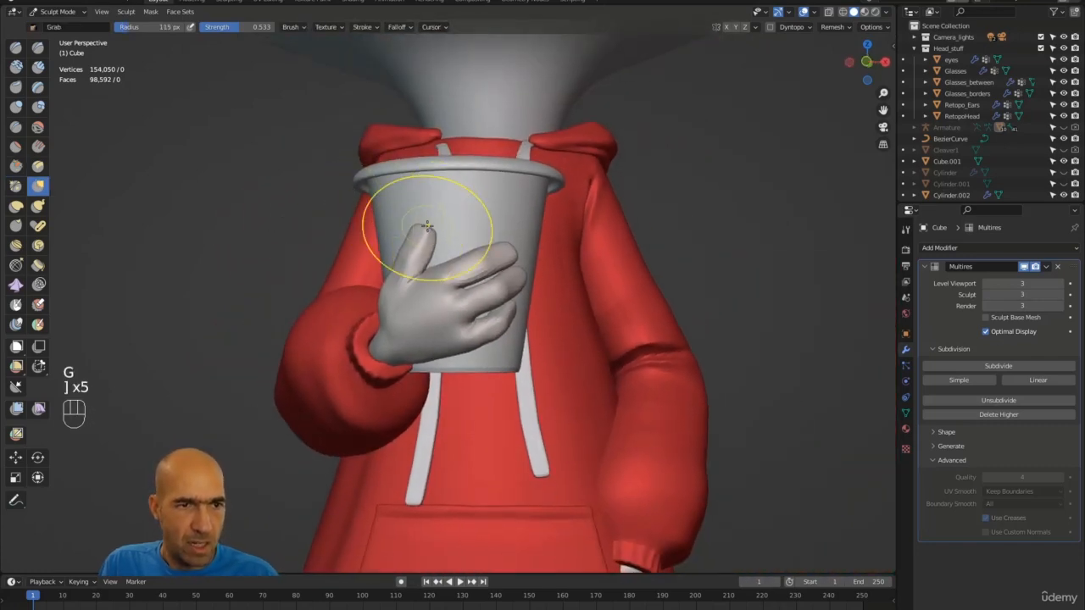
left_click_drag(424, 225, 423, 232)
left_click_drag(417, 235, 422, 237)
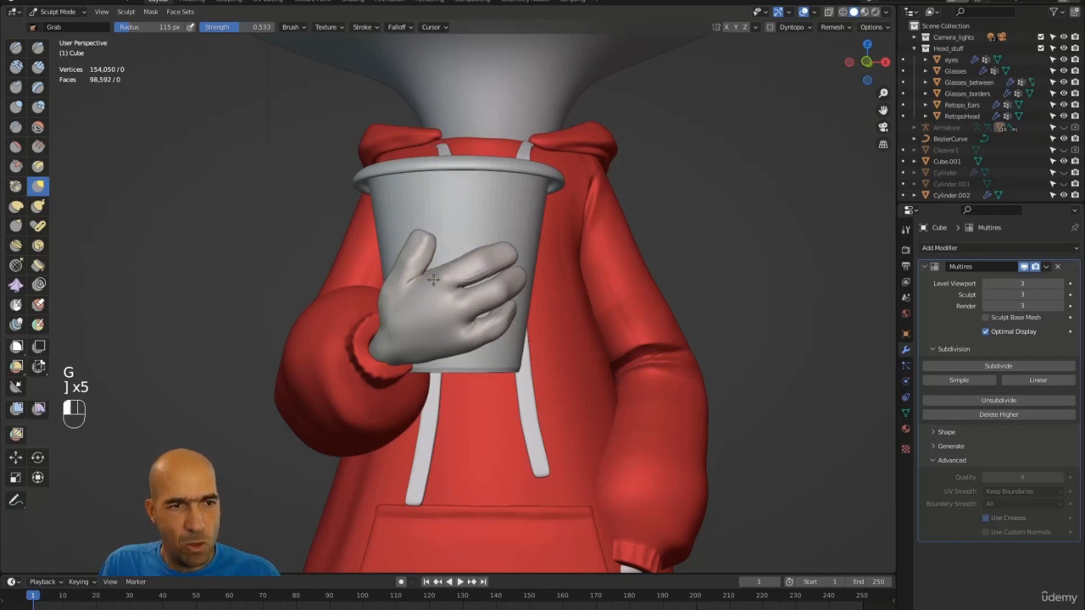
left_click_drag(433, 280, 436, 277)
left_click_drag(450, 271, 455, 265)
left_click_drag(538, 293, 539, 229, "ctrl+alt")
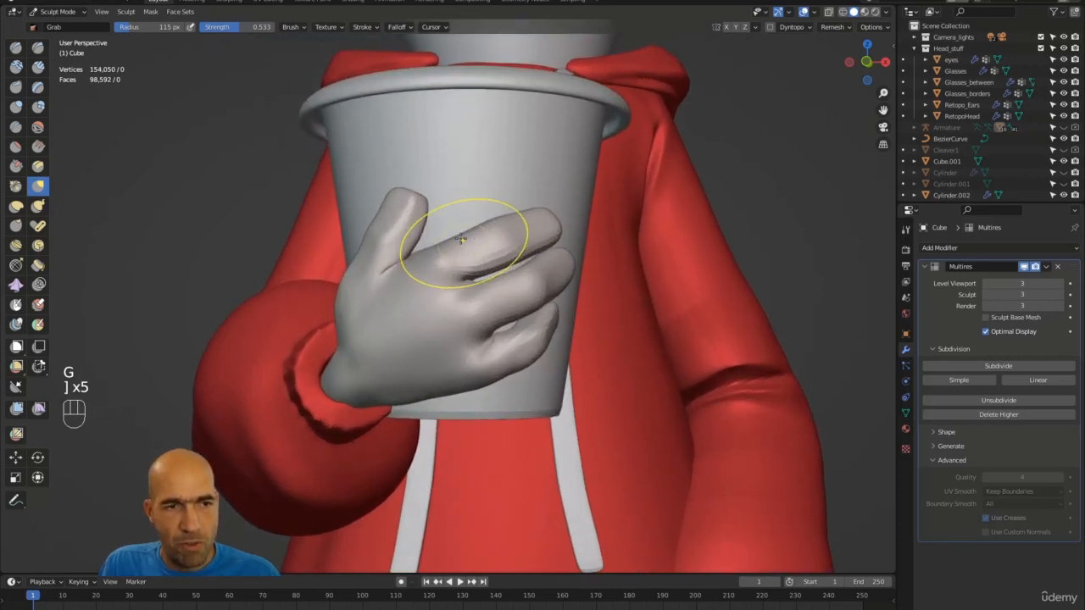
Try thickening the fingers with the Inflate/Deflate brush at a 115 px radius and pulling the fingertips in with the Grab brush
mouse_move(703, 242)
left_mouse_down("alt")
mouse_move(508, 238)
mouse_move(509, 290)
left_mouse_up("alt")
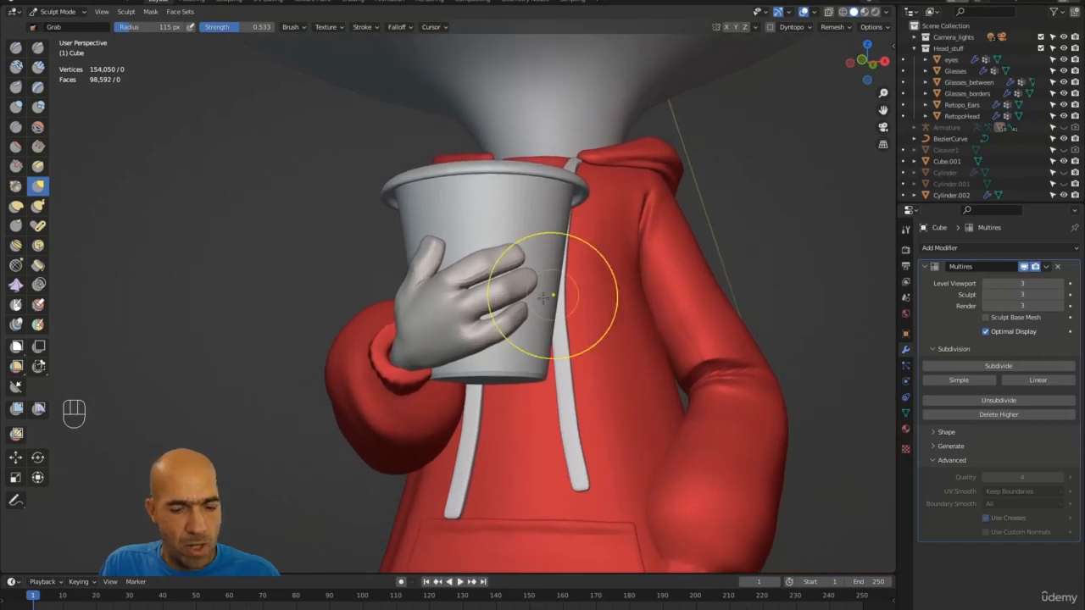
key("6")
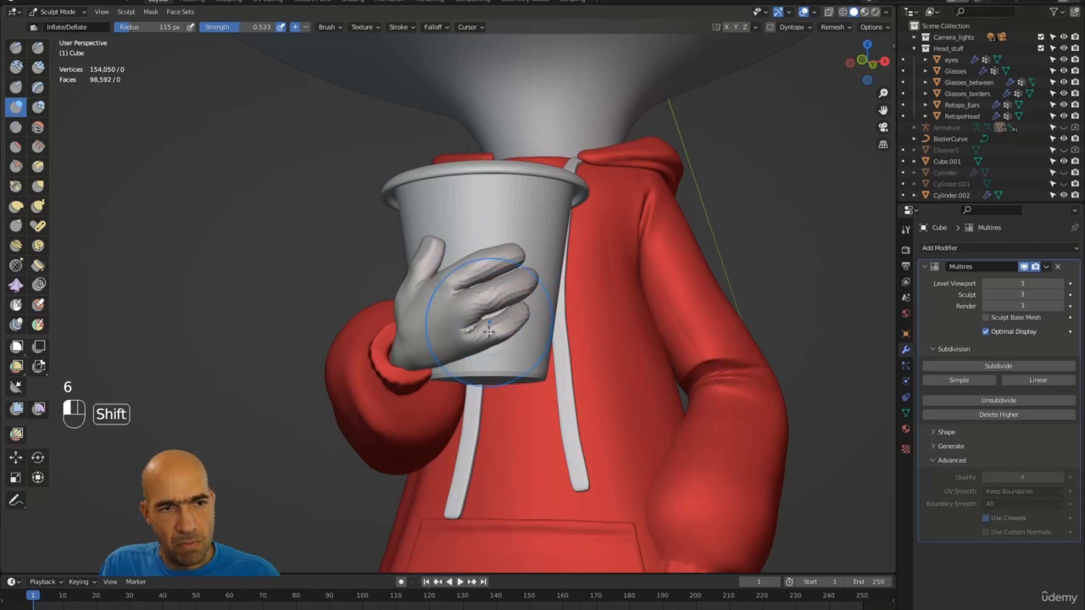
key("g")
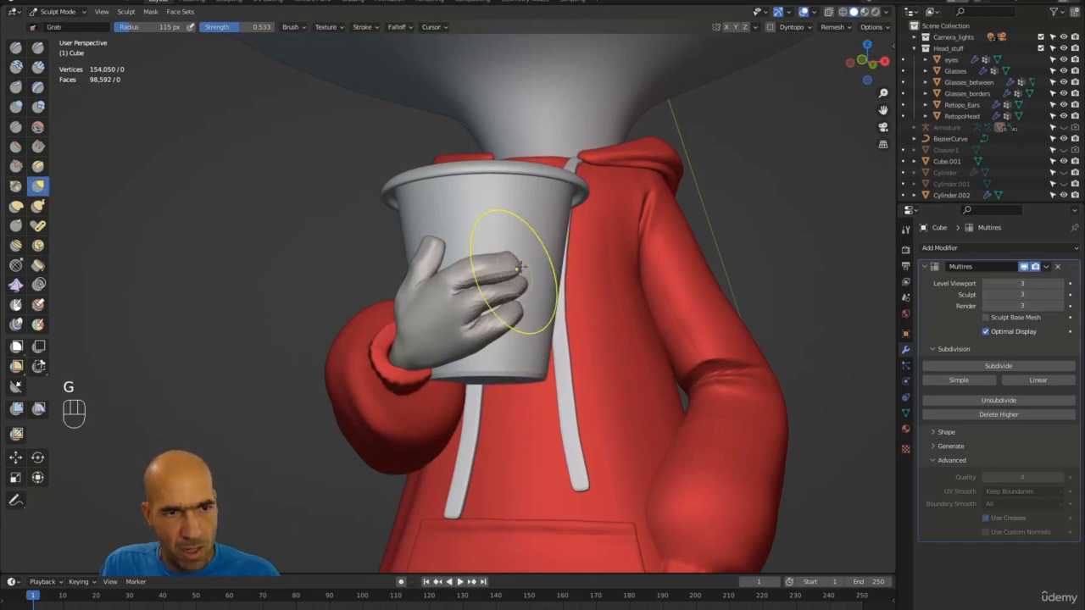
mouse_move(559, 295)
left_mouse_down("alt")
mouse_move(732, 283)
mouse_move(659, 306)
mouse_move(461, 286)
left_mouse_up("alt")
left_click_drag(616, 285, 605, 257, "alt")
Undo the finger inflation and the fingertip adjustments that followed it
key("ctrl+z")
key("ctrl+z")
key("ctrl+z")
key("ctrl+z")
key("ctrl+z")
key("ctrl+z")
key("ctrl+z")
key("ctrl+z")
key("ctrl+z")
key("ctrl+z")
key("ctrl+z")
key("ctrl+z")
key("ctrl+z")
key("ctrl+z")
key("ctrl+z")
key("ctrl+z")
key("ctrl+z")
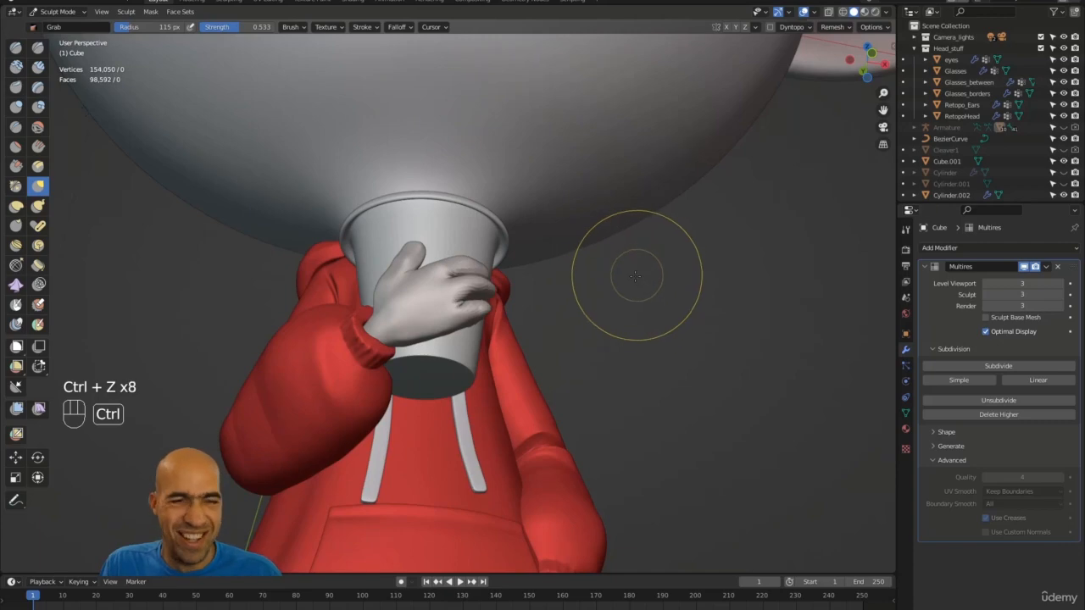
key("ctrl+z")
key("ctrl+z")
key("ctrl+z")
key("ctrl+z")
key("ctrl+z")
key("ctrl+z")
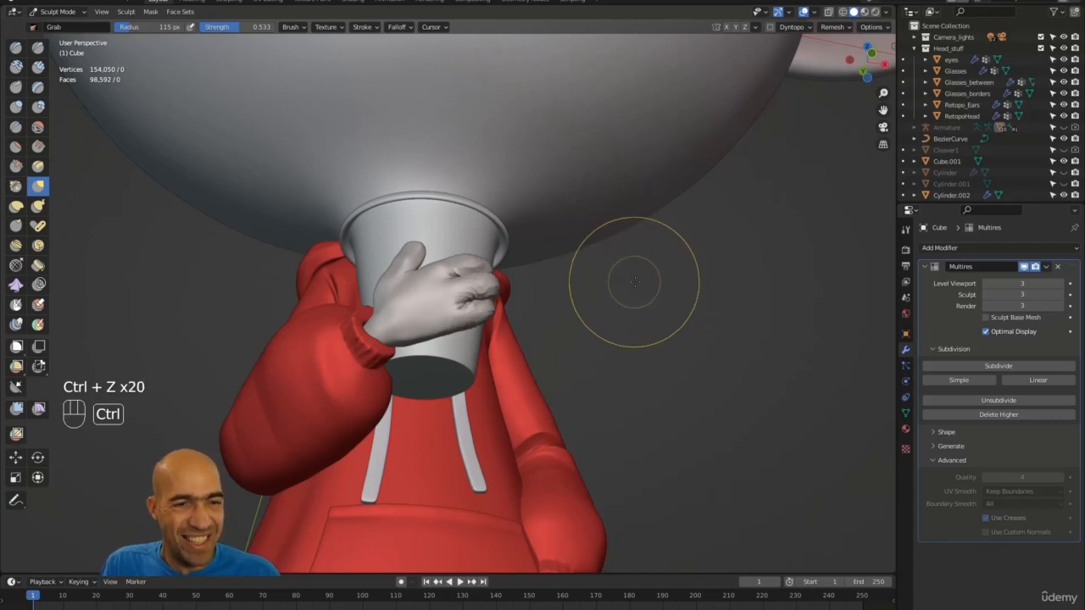
Reposition the three fingers against the cup wall with the Grab brush at a 115 px radius, working from several angles
left_click_drag(637, 282, 428, 247, "alt")
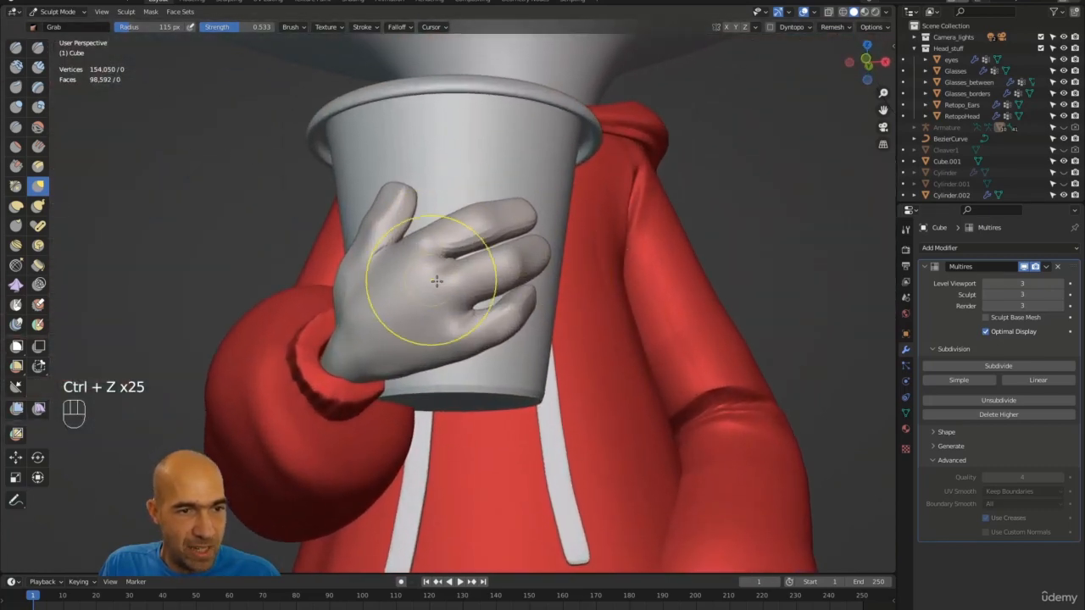
left_click_drag(523, 341, 477, 363, "alt")
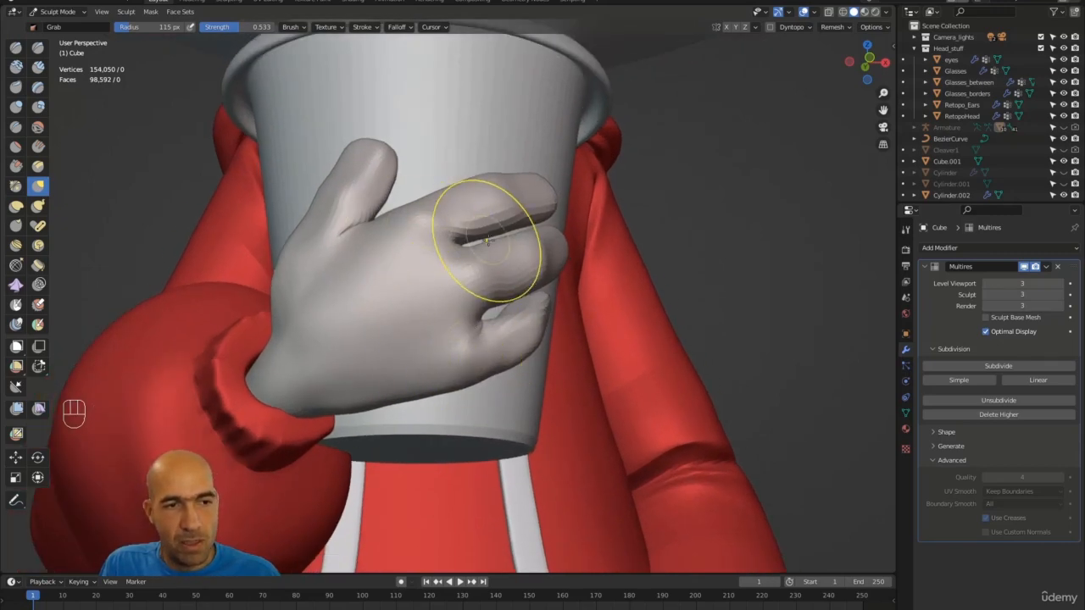
left_click_drag(487, 242, 450, 257, "alt")
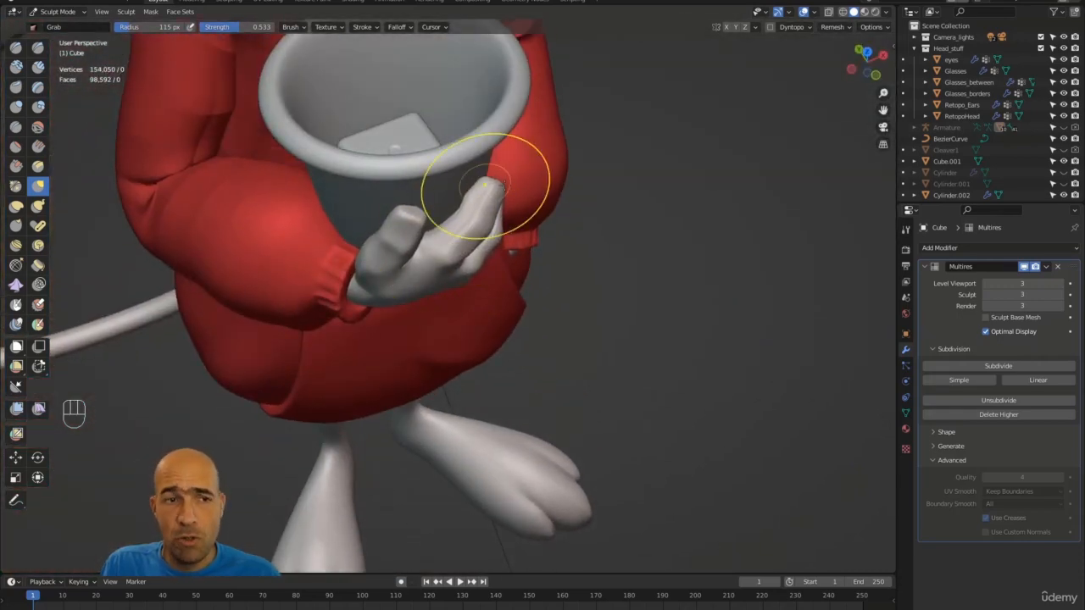
left_click_drag(502, 183, 472, 213, "alt")
left_click_drag(568, 250, 527, 174, "alt")
mouse_move(528, 174)
left_mouse_down("ctrl+alt")
mouse_move(526, 199)
mouse_move(533, 187)
left_mouse_up("ctrl+alt")
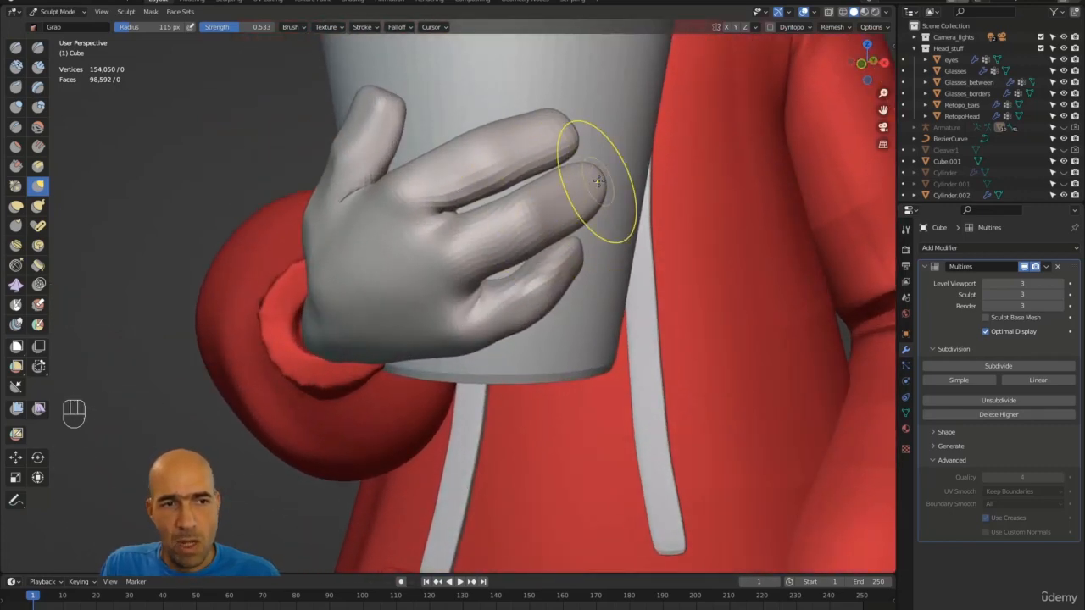
left_click_drag(584, 205, 590, 285, "alt")
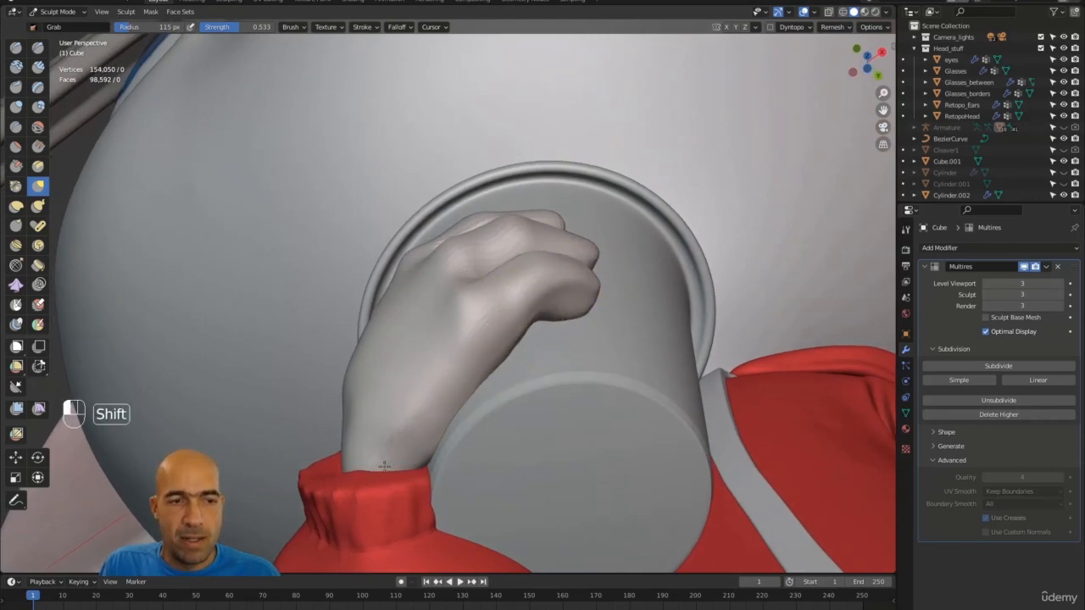
Smooth the outer side of the hand and refine the fingertips' wrap around the cup with the Grab brush
left_click_drag(521, 309, 557, 356, "alt")
mouse_move(602, 273)
left_mouse_down("alt")
mouse_move(622, 276)
mouse_move(612, 280)
left_mouse_up("alt")
left_click_drag(576, 246, 626, 283, "shift")
left_click_drag(579, 261, 542, 295)
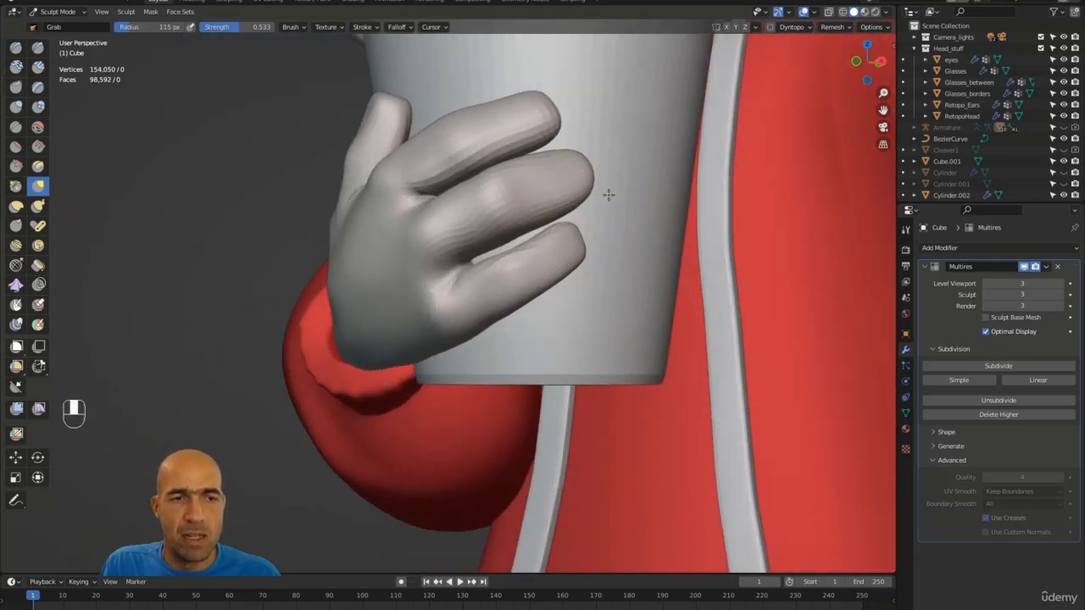
mouse_move(609, 195)
left_mouse_down("alt")
mouse_move(560, 188)
mouse_move(606, 157)
mouse_move(561, 161)
mouse_move(521, 182)
left_mouse_up("alt")
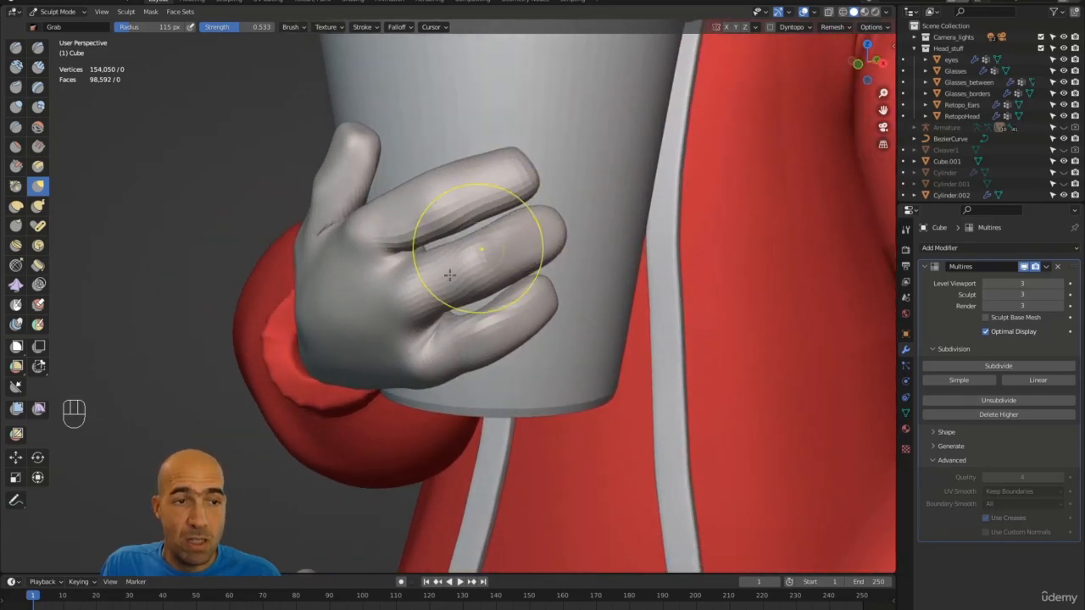
left_click_drag(376, 279, 435, 266, "alt")
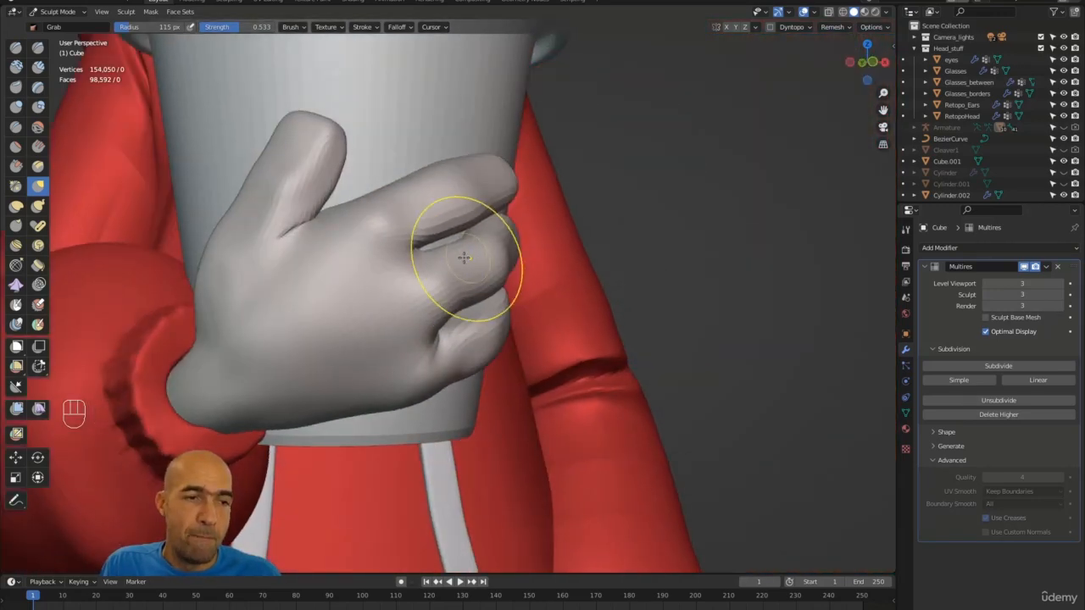
mouse_move(552, 213)
left_mouse_down("alt")
mouse_move(552, 225)
mouse_move(358, 297)
left_mouse_up("alt")
left_click_drag(484, 255, 472, 255, "alt")
Flatten the planes of the thumb and its base with the Scrape/Peaks brush at an 82 px radius
key("2")
key("3")
key("bracketleft")
key("bracketleft")
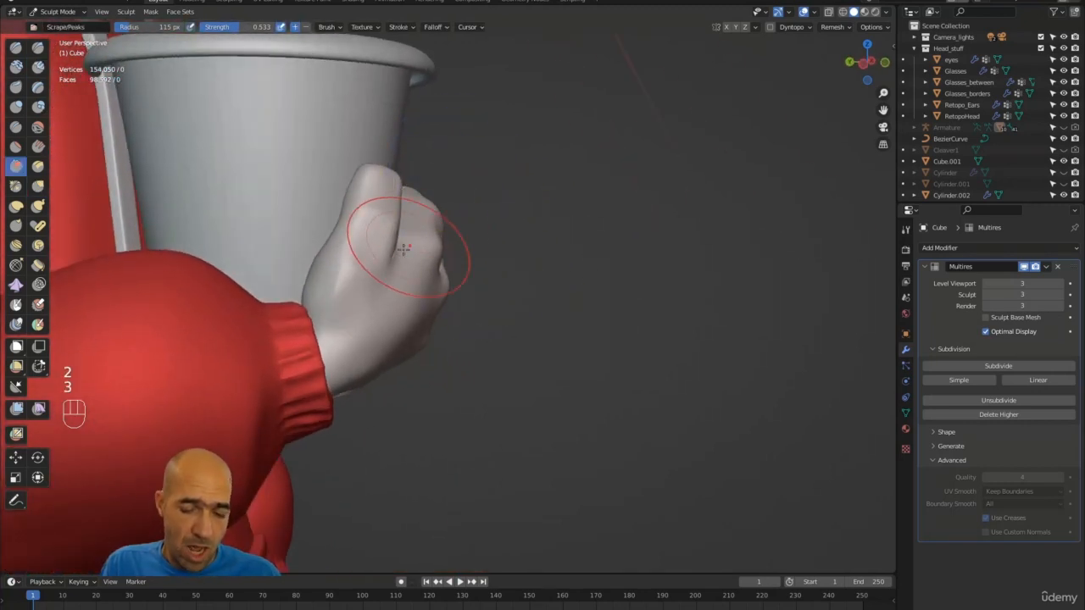
left_click_drag(364, 292, 350, 289)
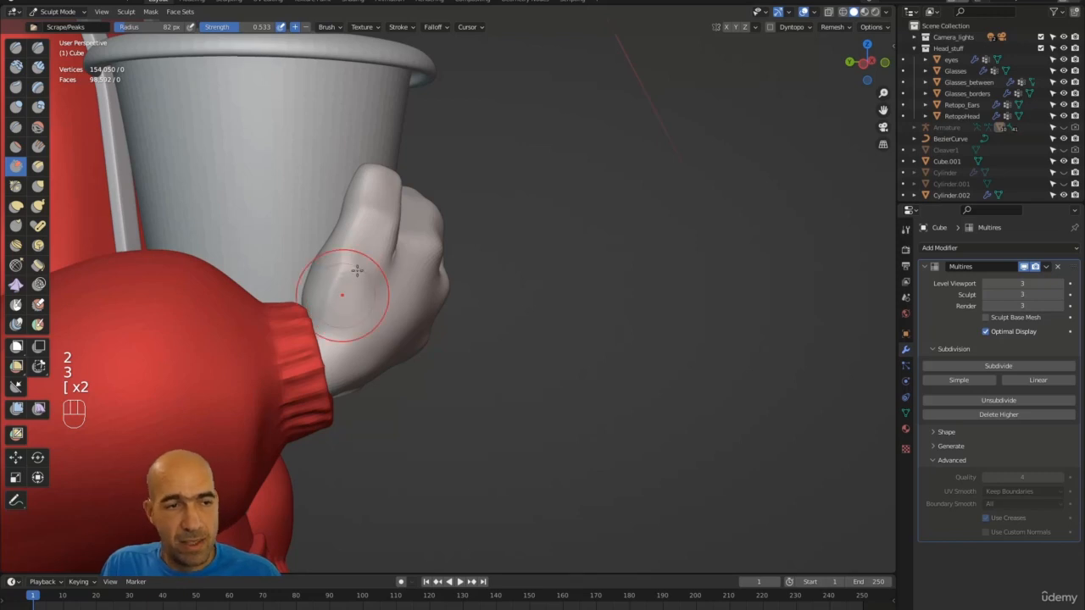
left_click_drag(357, 252, 383, 262, "alt")
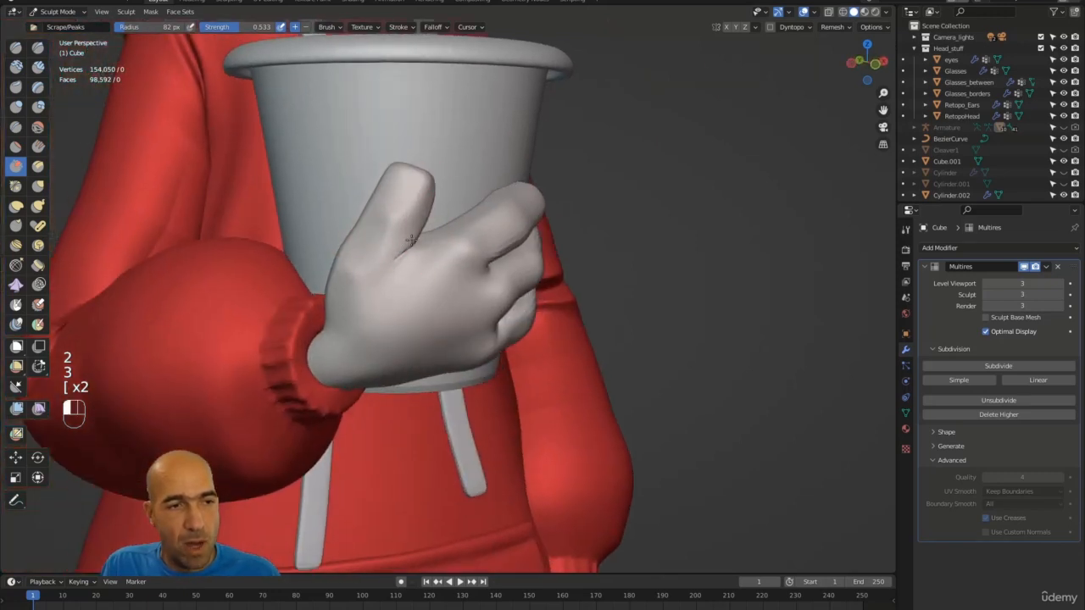
left_click_drag(490, 160, 368, 182, "alt")
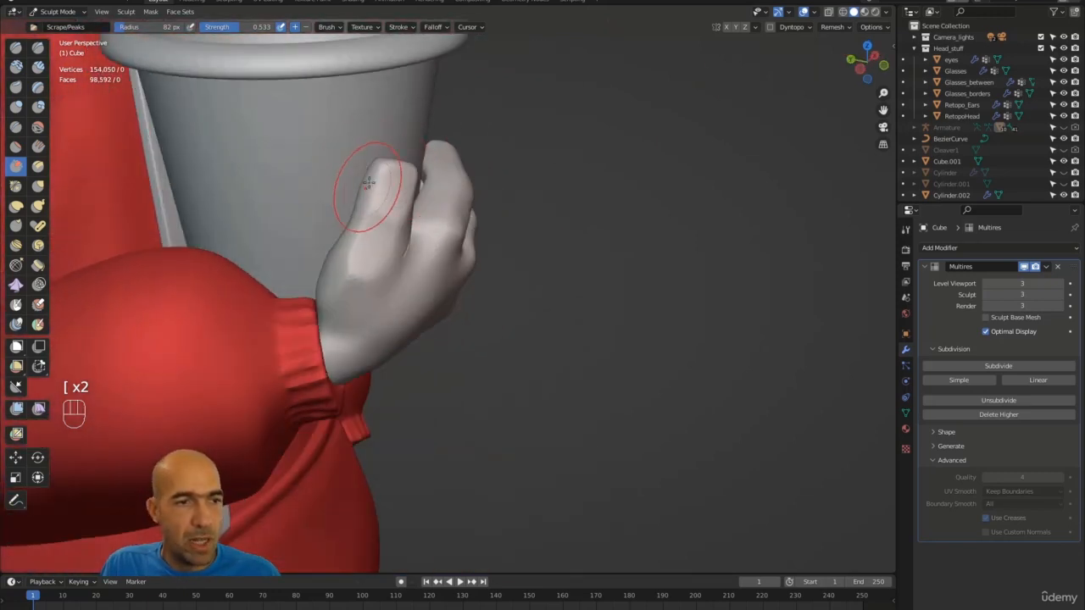
left_click_drag(452, 239, 484, 215, "alt")
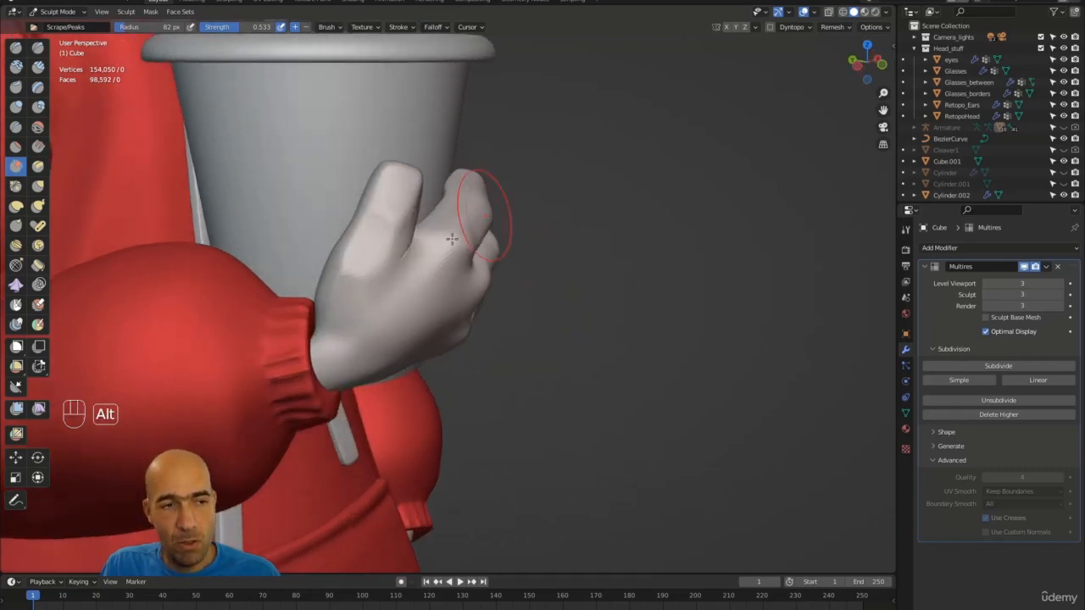
mouse_move(496, 309)
left_mouse_down("alt")
mouse_move(449, 308)
mouse_move(447, 386)
mouse_move(451, 322)
mouse_move(390, 251)
mouse_move(339, 291)
left_mouse_up("alt")
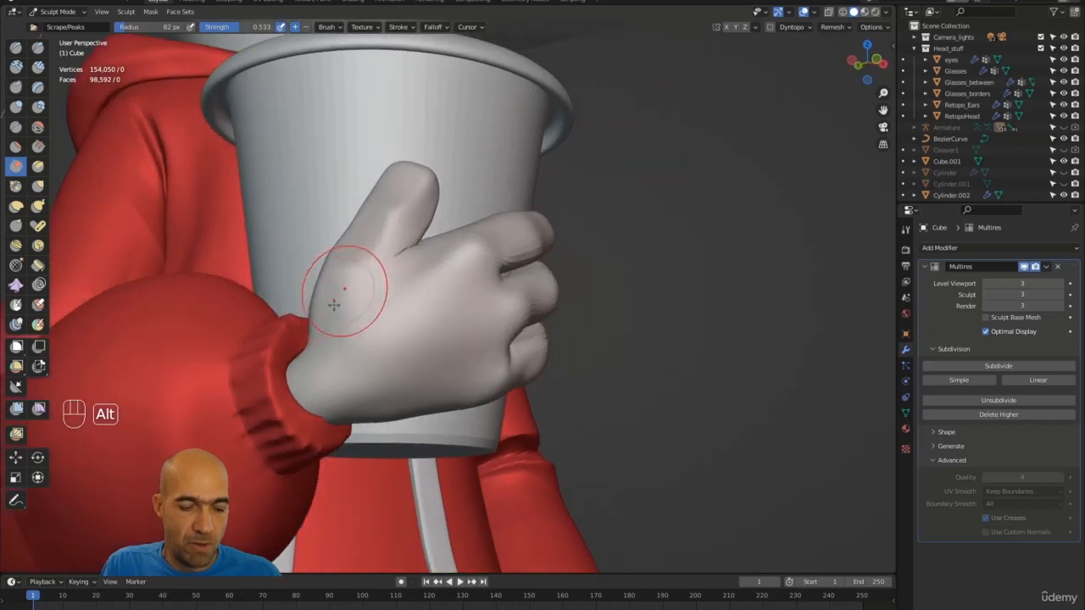
Shape the base of the thumb with the Grab and SculptDraw brushes at an 82 px radius and smooth the back of the hand
key("g")
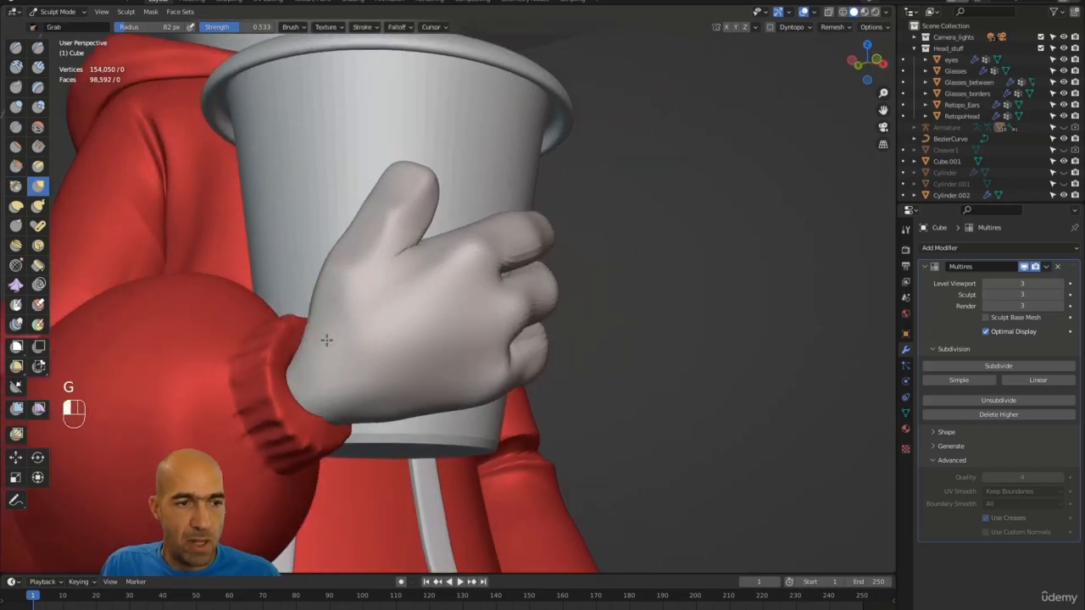
left_click_drag(351, 300, 405, 285, "alt")
key("1")
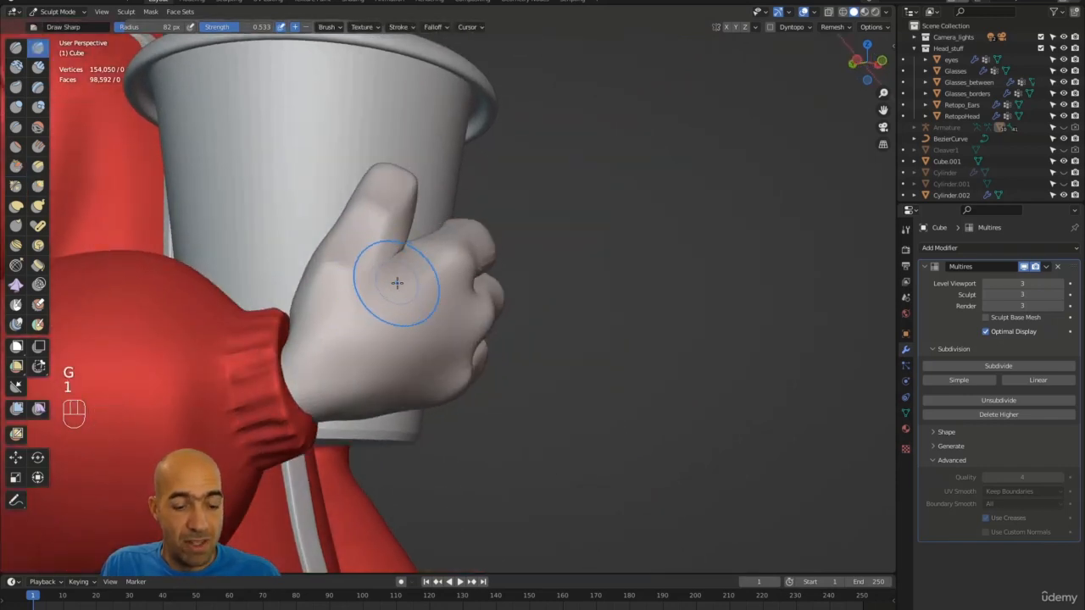
key("x")
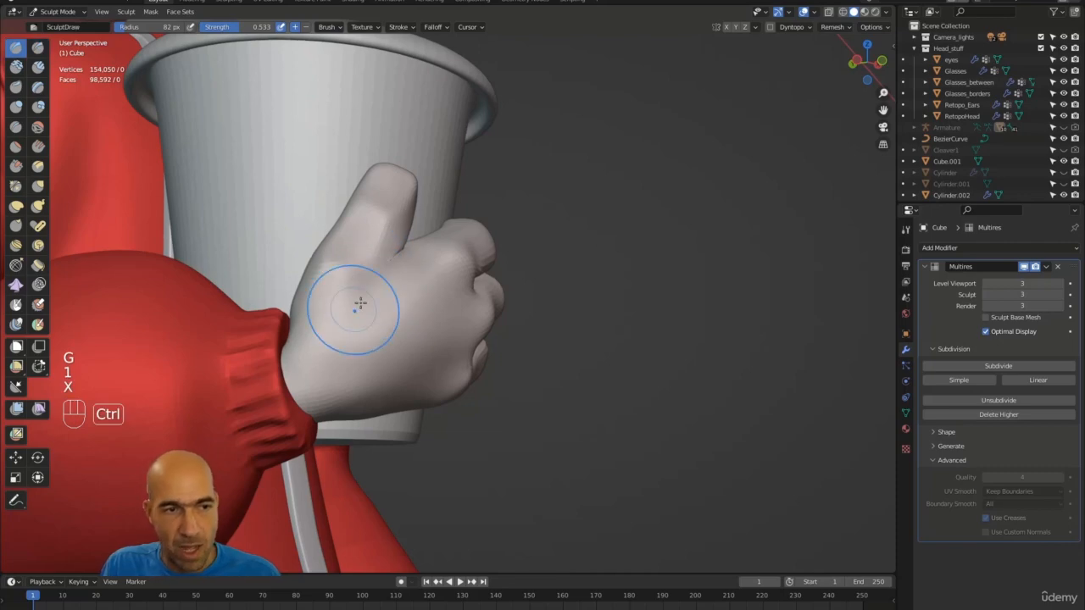
mouse_move(455, 271)
left_mouse_down("alt")
mouse_move(395, 293)
mouse_move(434, 281)
mouse_move(427, 268)
left_mouse_up("alt")
mouse_move(528, 254)
left_mouse_down("alt")
mouse_move(508, 263)
mouse_move(525, 339)
mouse_move(576, 327)
mouse_move(556, 314)
left_mouse_up("alt")
left_click_drag(439, 293, 424, 231, "ctrl+alt")
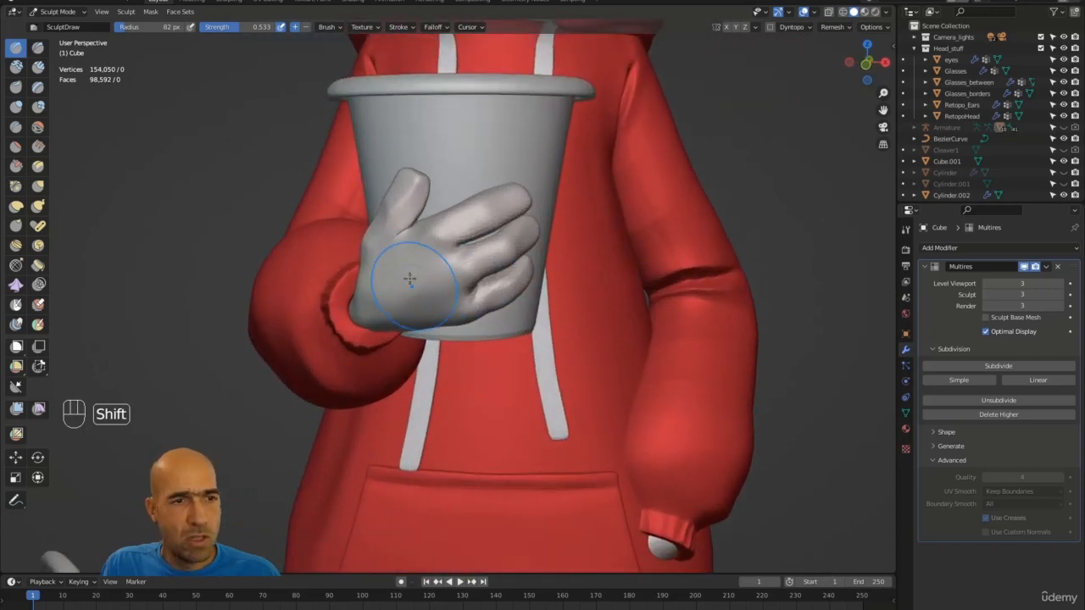
mouse_move(428, 322)
left_mouse_down("ctrl+alt")
mouse_move(557, 339)
mouse_move(497, 314)
mouse_move(496, 302)
mouse_move(555, 394)
mouse_move(508, 373)
left_mouse_up("ctrl+alt")
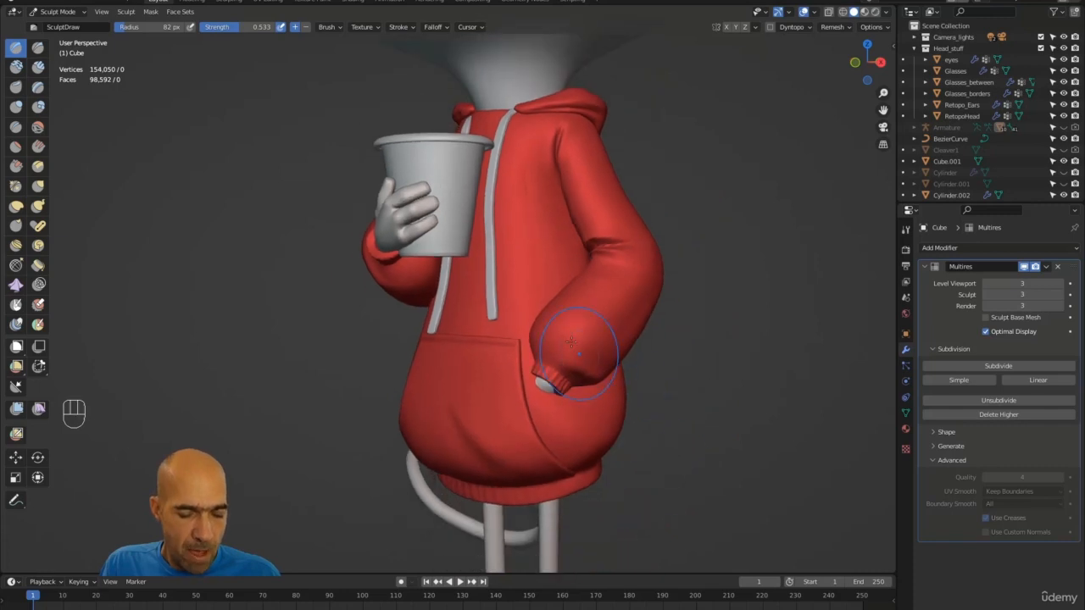
Switch sculpting to the hoodie pocket, disable X symmetry and pull its side opening outward with the Grab brush at a 168 px radius
key("g")
key("bracketright")
key("bracketright")
key("bracketright")
key("bracketright")
key("bracketright")
mouse_move(574, 359)
left_mouse_down("alt")
mouse_move(582, 406)
mouse_move(508, 418)
mouse_move(487, 406)
left_mouse_up("alt")
key("alt+q")
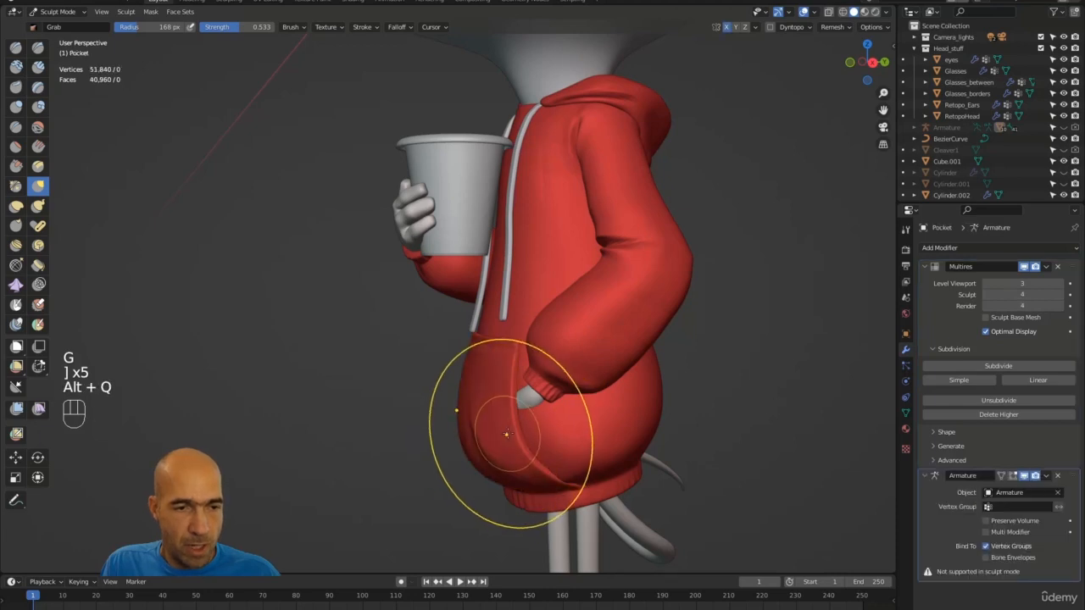
key("ctrl+z")
left_click(726, 28)
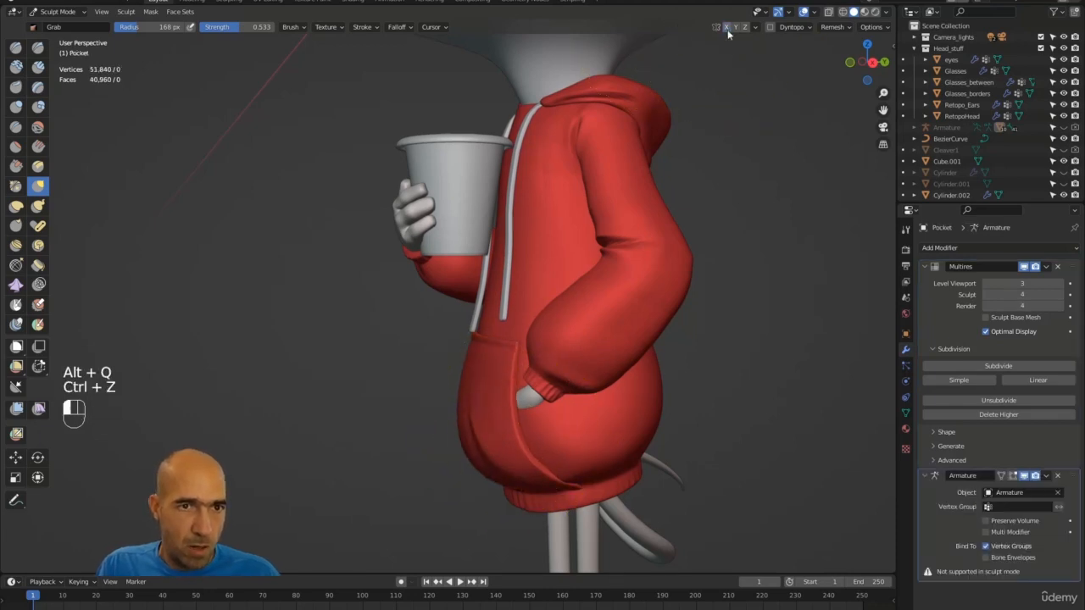
mouse_move(516, 440)
left_mouse_down()
mouse_move(491, 443)
mouse_move(491, 430)
left_mouse_up()
middle_click_drag(491, 430, 456, 426)
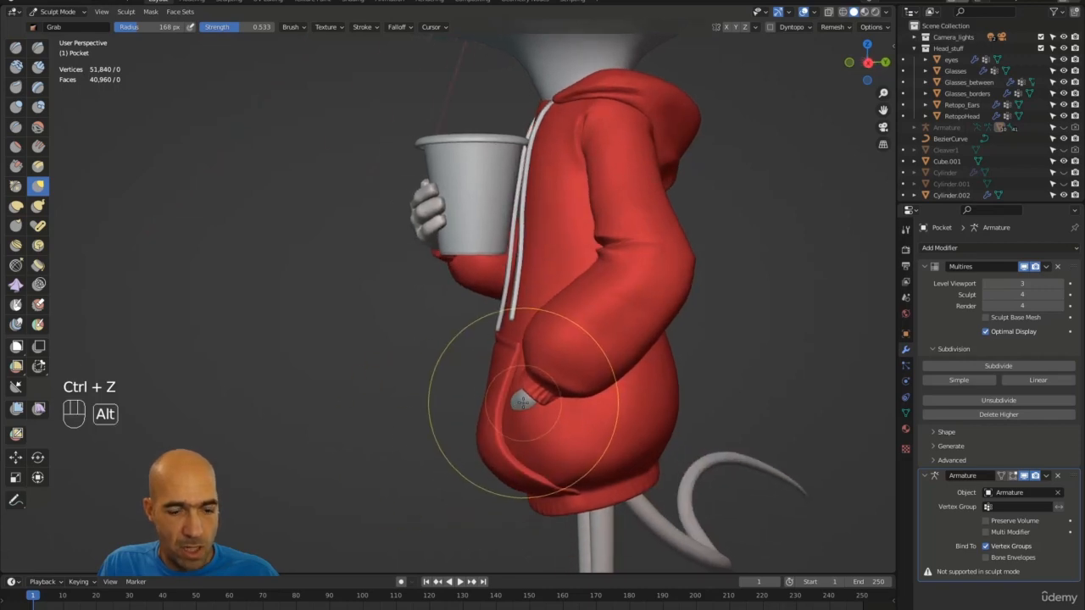
Switch sculpting back to the body mesh and pull the other hand down into the pocket opening with the Grab brush
key("alt+q")
middle_click_drag(399, 460, 452, 441)
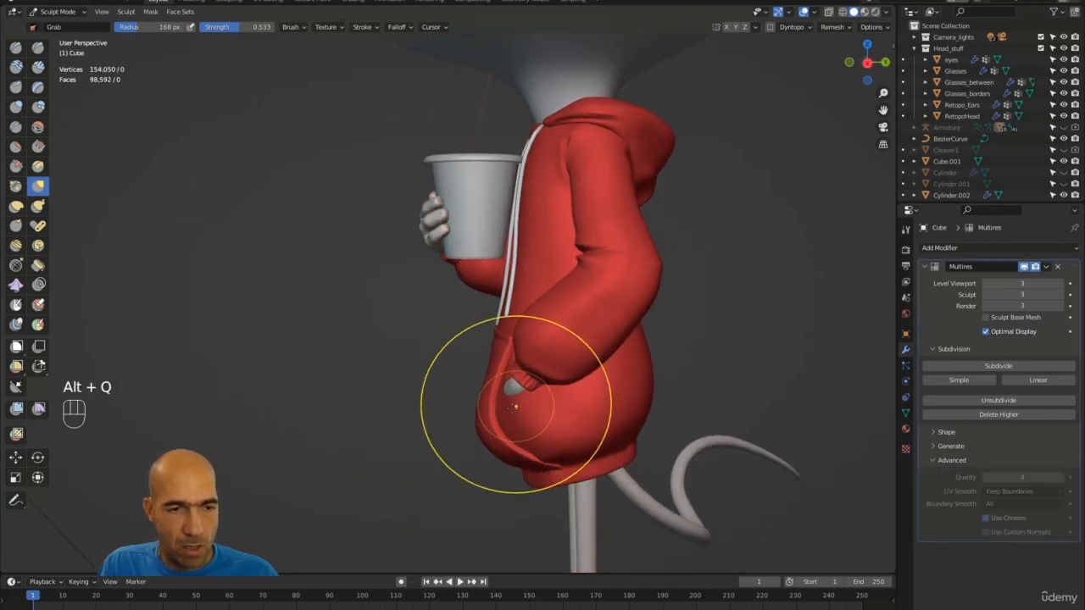
mouse_move(500, 400)
left_mouse_down()
mouse_move(491, 421)
mouse_move(494, 394)
mouse_move(545, 319)
left_mouse_up()
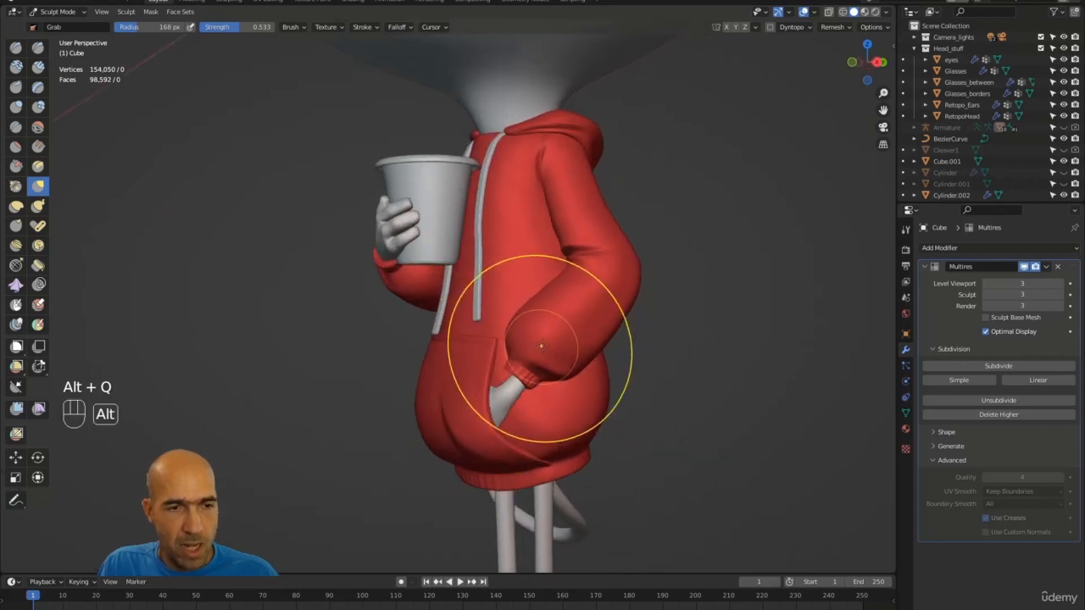
Switch from the body to the hoodie in Object Mode, apply its Armature modifier and return the hoodie to Sculpt Mode
key("alt+q")
mouse_move(697, 314)
left_mouse_down("alt")
mouse_move(760, 303)
mouse_move(744, 266)
left_mouse_up("alt")
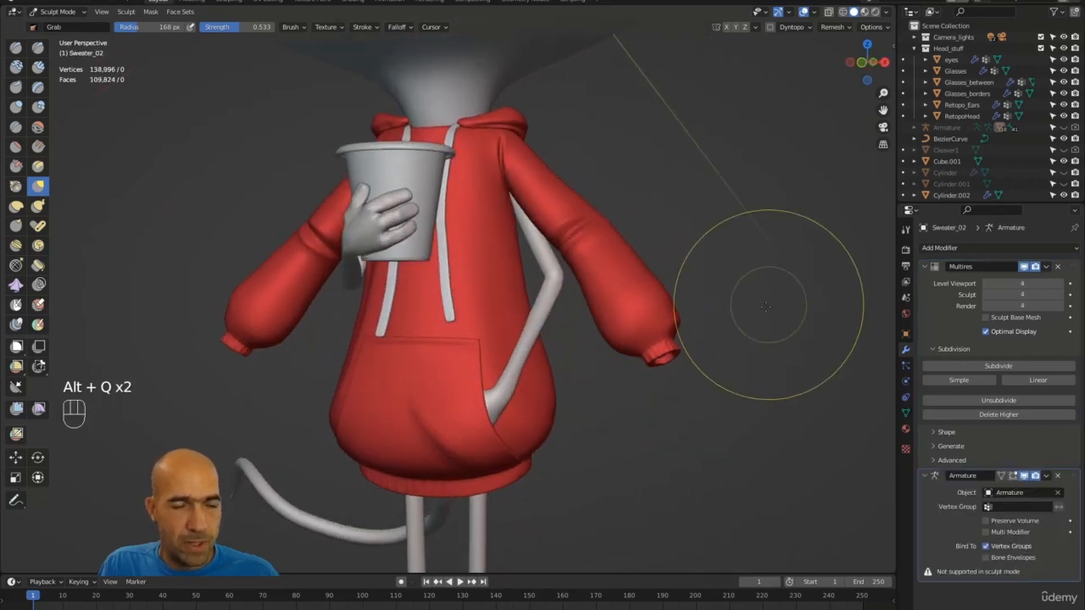
key("ctrl+Tab")
left_click(623, 303)
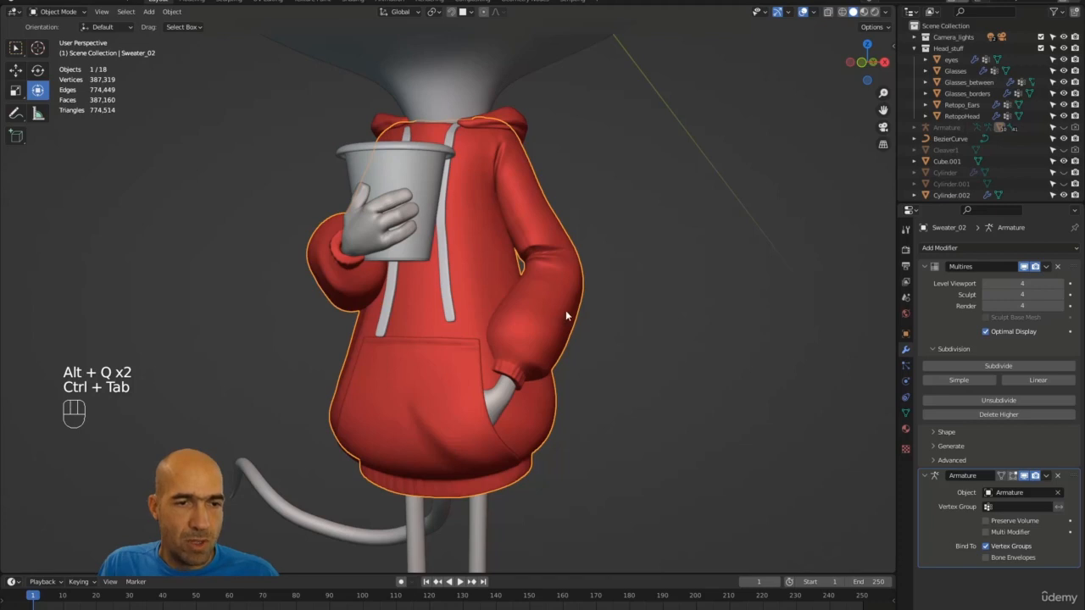
left_click_drag(525, 258, 658, 218, "alt")
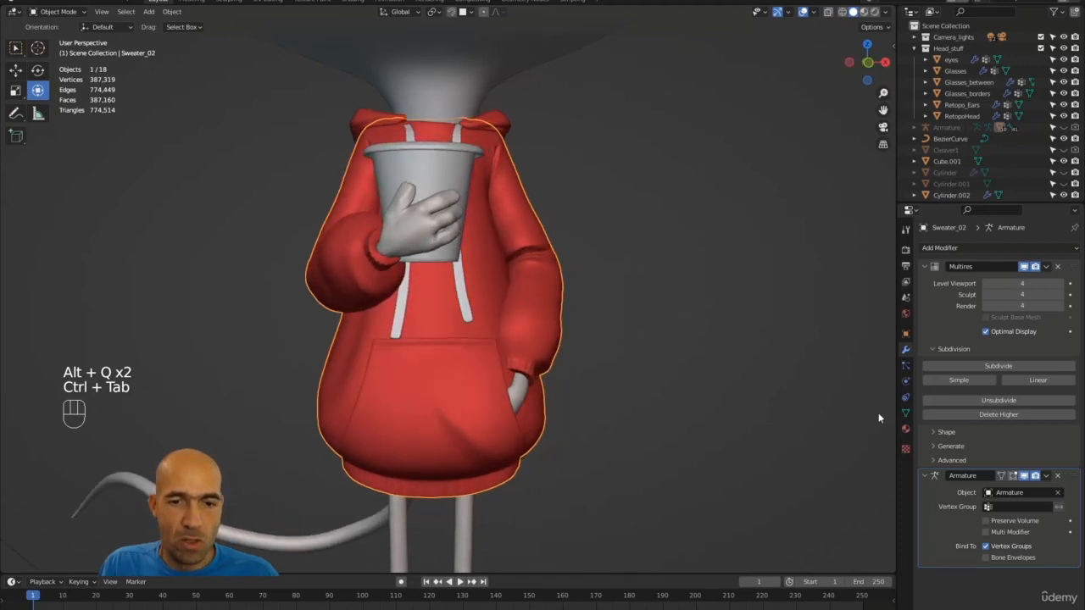
left_click(1046, 475)
left_click(1013, 488)
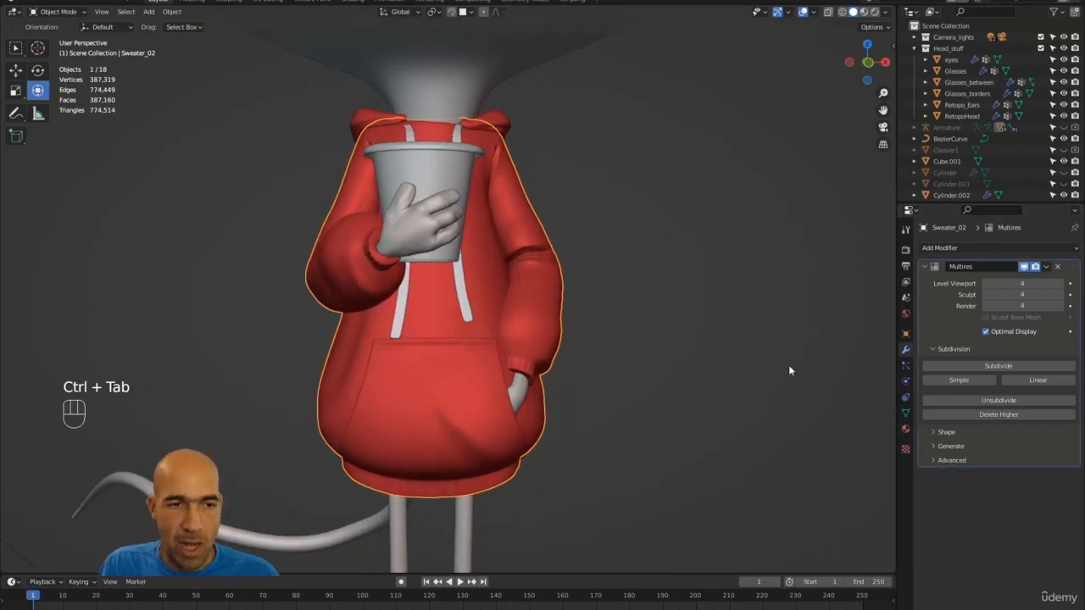
left_click_drag(789, 364, 601, 249, "alt")
key("ctrl+Tab")
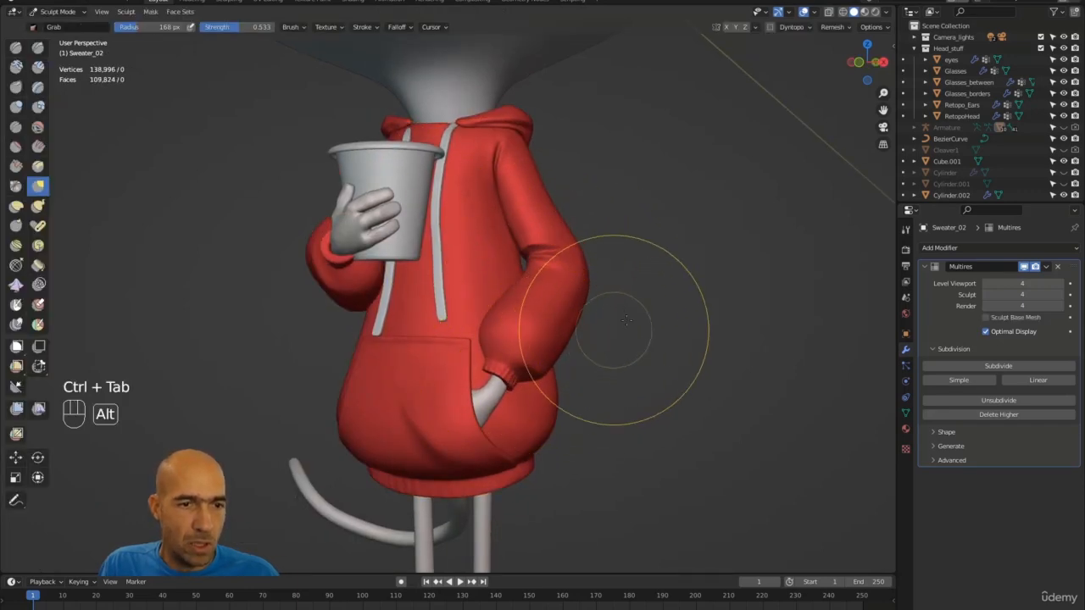
Examine the hoodie's sleeves, cuffs and pocket and the hand on the cup from several sides
left_click_drag(625, 254, 642, 303, "alt")
mouse_move(436, 254)
left_mouse_down("alt")
mouse_move(483, 299)
mouse_move(450, 296)
mouse_move(450, 313)
mouse_move(508, 307)
mouse_move(397, 204)
left_mouse_up("alt")
left_click_drag(358, 373, 385, 427, "shift")
mouse_move(675, 451)
left_mouse_down("alt")
mouse_move(615, 395)
mouse_move(580, 394)
left_mouse_up("alt")
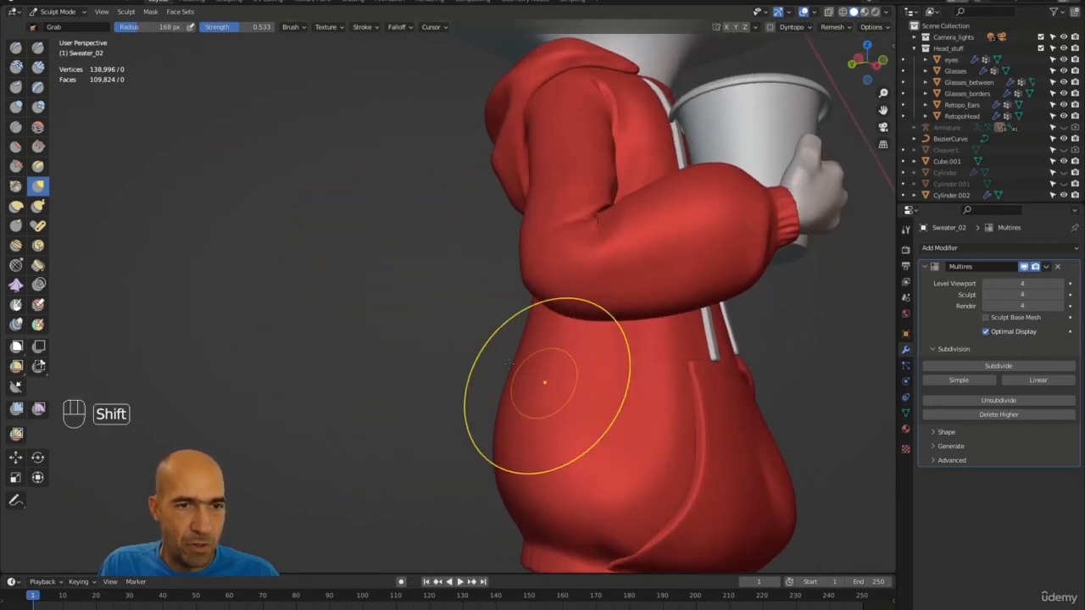
mouse_move(635, 262)
left_mouse_down("alt+shift")
mouse_move(581, 381)
mouse_move(567, 376)
mouse_move(598, 283)
left_mouse_up("alt+shift")
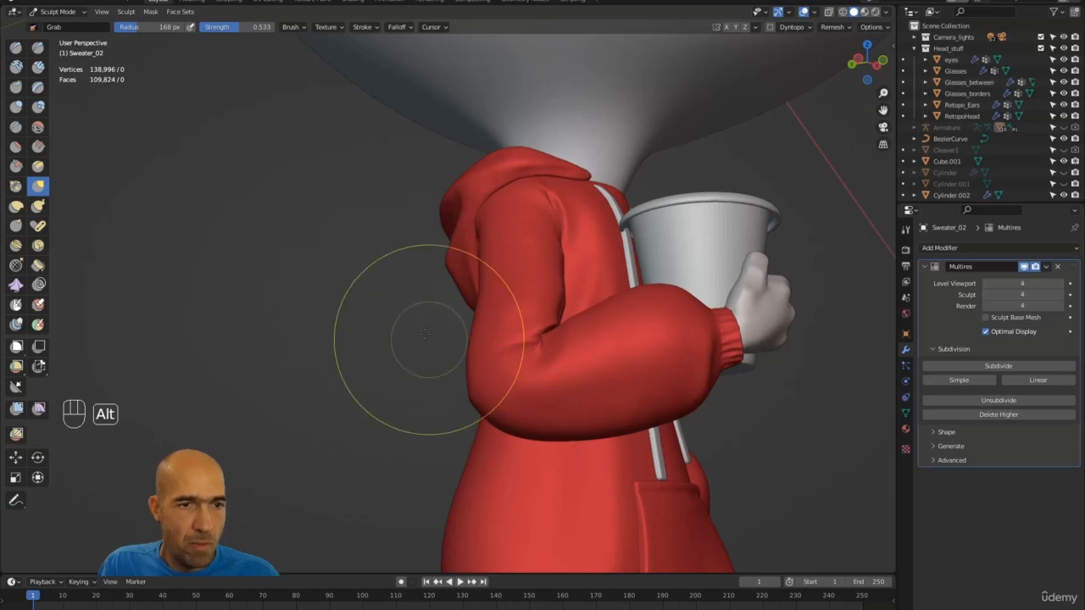
mouse_move(358, 363)
left_mouse_down("alt")
mouse_move(358, 342)
mouse_move(423, 328)
mouse_move(364, 337)
mouse_move(339, 309)
mouse_move(398, 323)
mouse_move(428, 262)
left_mouse_up("alt")
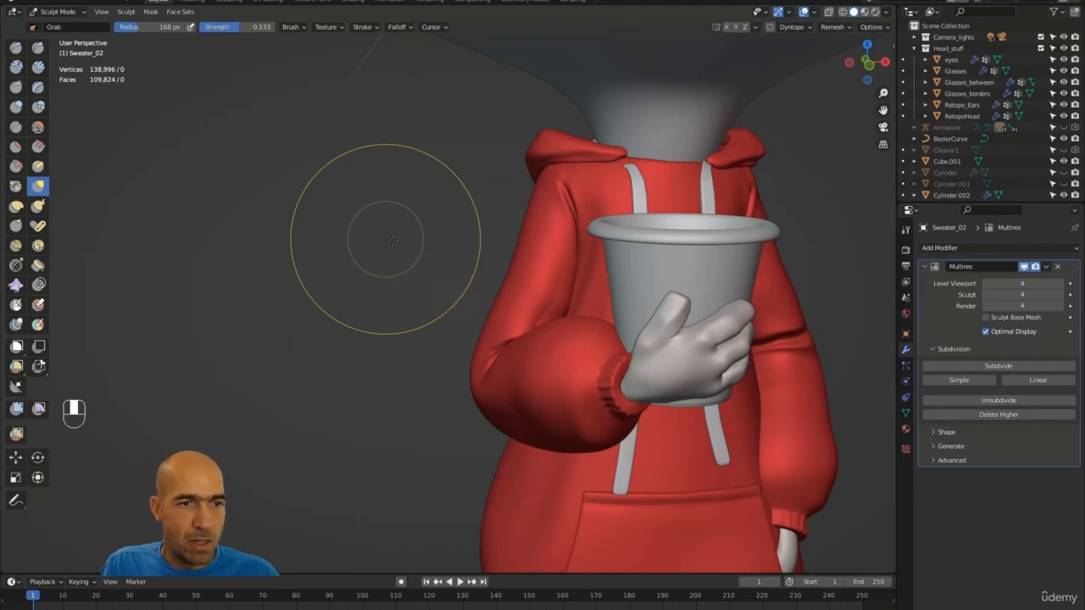
mouse_move(395, 245)
middle_mouse_down("alt")
mouse_move(423, 259)
mouse_move(383, 254)
middle_mouse_up("alt")
middle_click_drag(517, 306, 351, 240, "alt+shift")
mouse_move(782, 325)
middle_mouse_down("alt")
mouse_move(749, 297)
mouse_move(744, 253)
mouse_move(670, 285)
middle_mouse_up("alt")
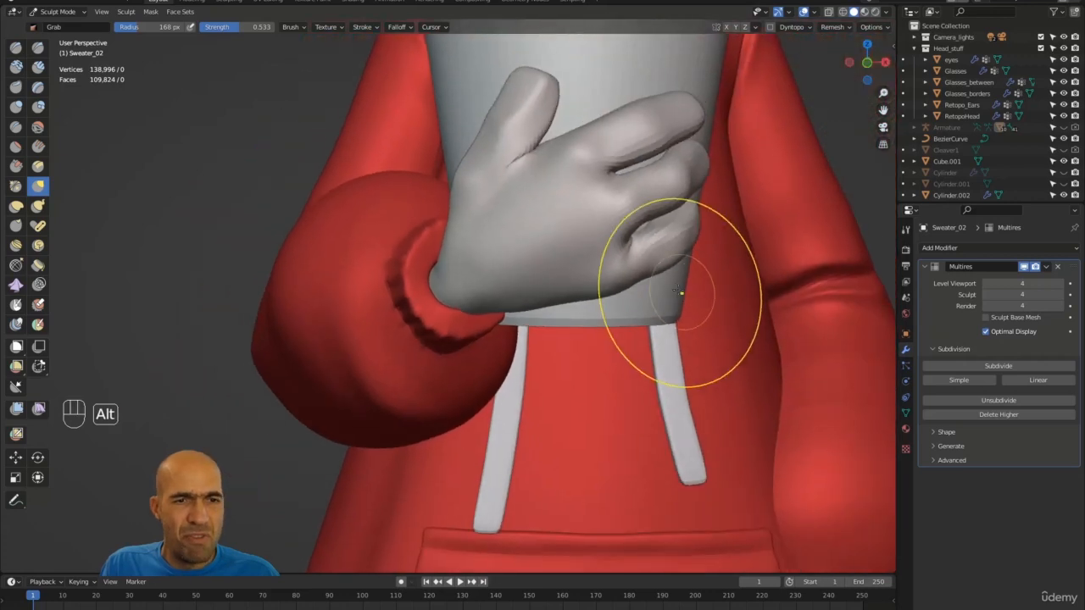
Switch sculpting back to the body mesh, reduce the brush radius to 97 px and smooth the side of the hand below the little finger
key("alt+q")
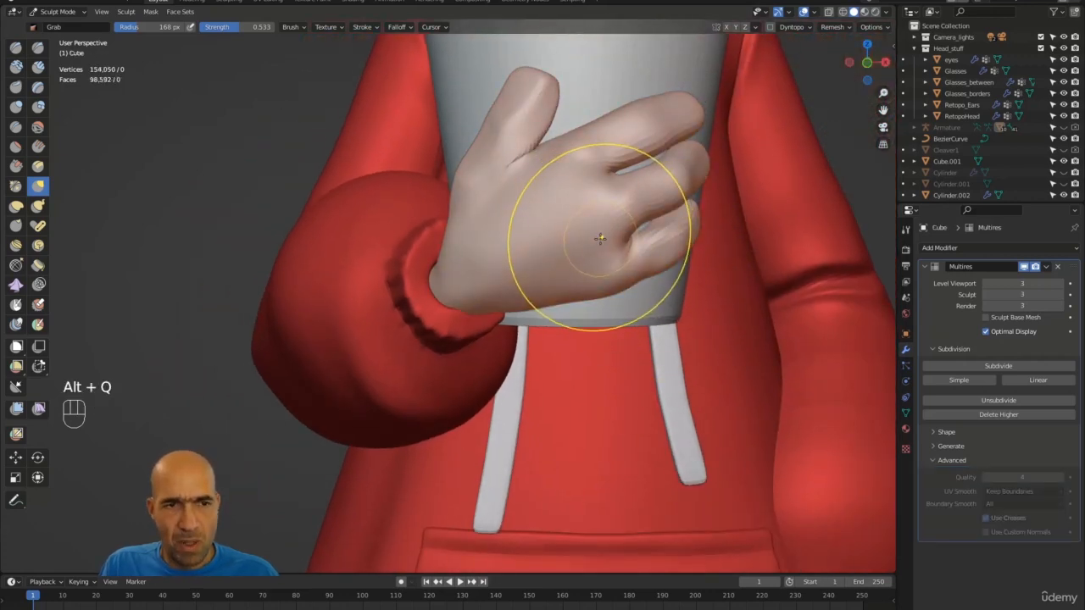
key("g")
key("bracketleft")
key("bracketleft")
key("bracketleft")
key("bracketleft")
key("bracketleft")
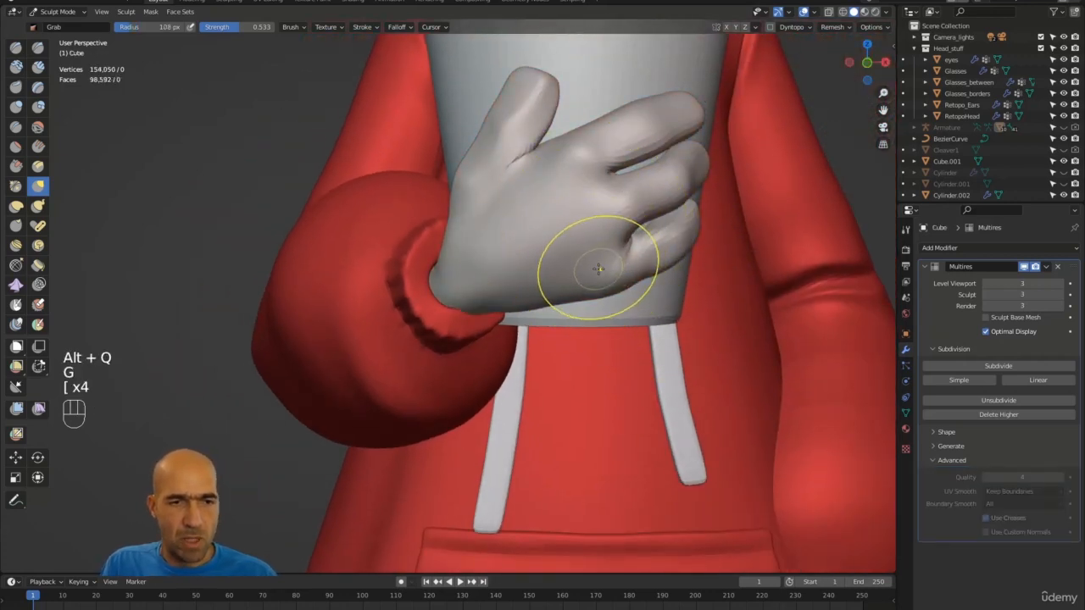
mouse_move(835, 229)
middle_mouse_down("alt")
mouse_move(837, 197)
mouse_move(656, 260)
mouse_move(673, 271)
middle_mouse_up("alt")
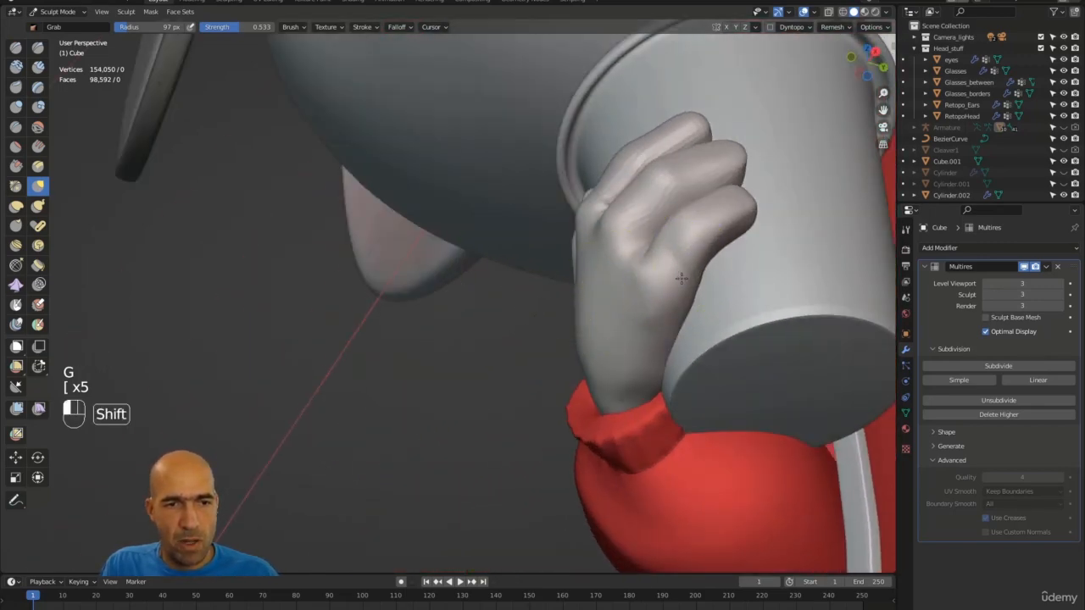
key("1")
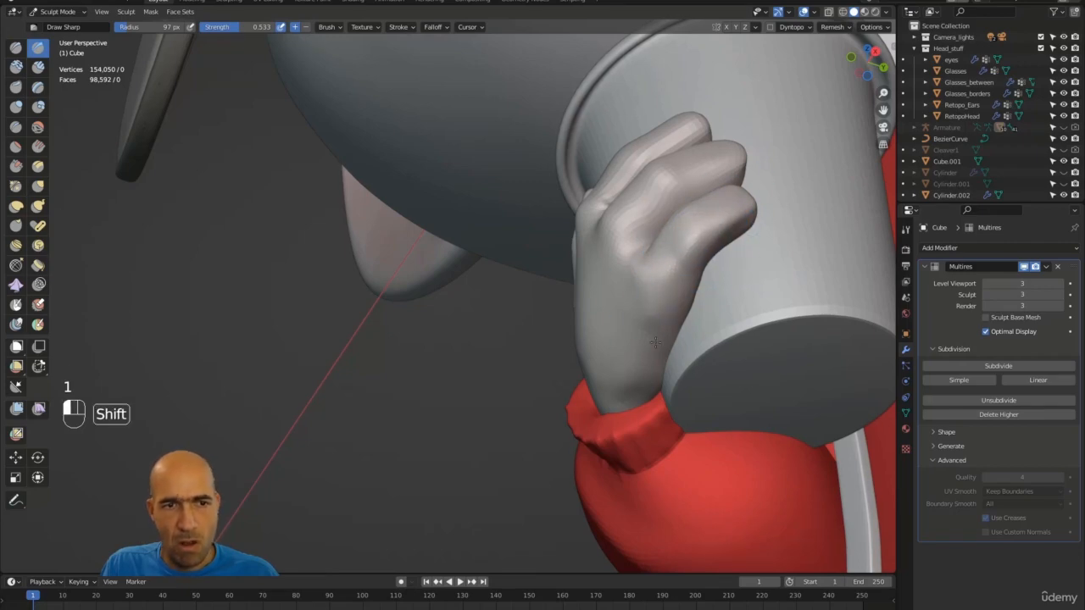
middle_click_drag(676, 277, 605, 271, "alt")
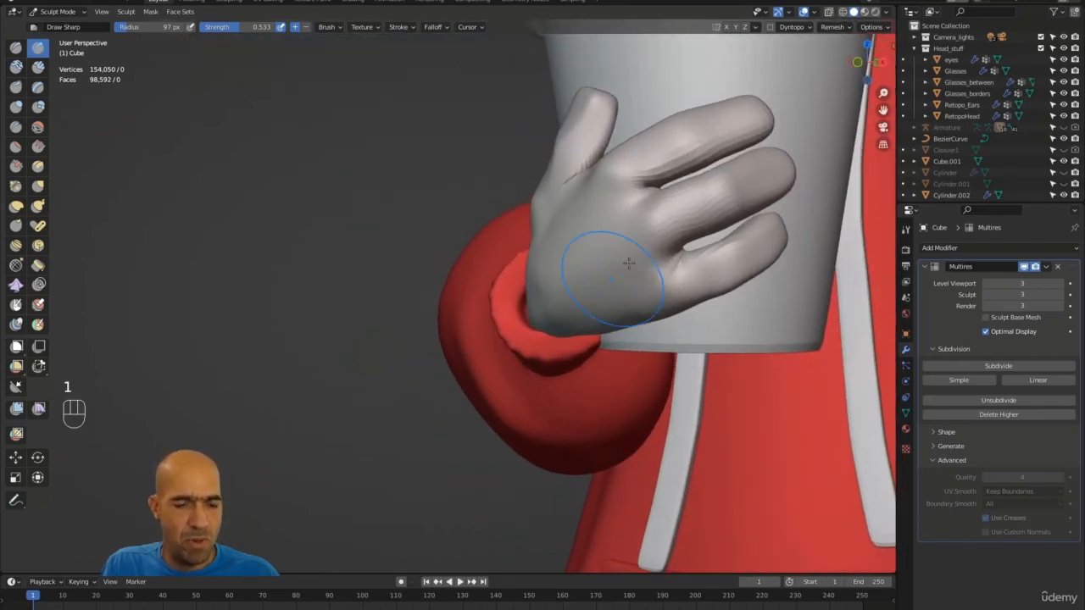
Flatten the upper planes of the fingers on the cup with the Scrape/Peaks brush at a 70 px radius
key("3")
key("bracketleft")
key("bracketleft")
key("bracketleft")
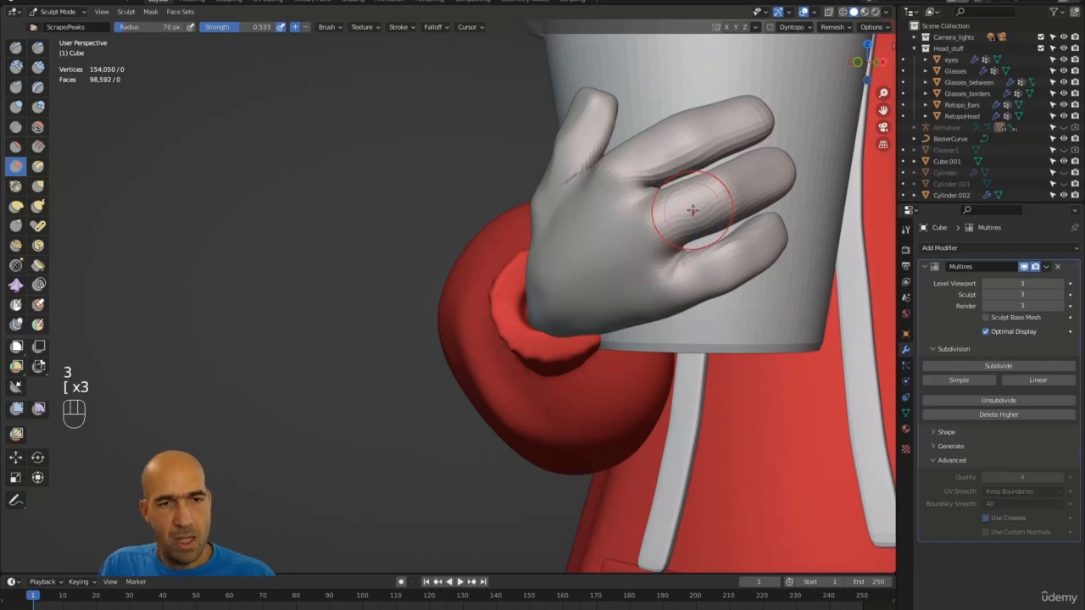
left_click_drag(695, 201, 712, 199)
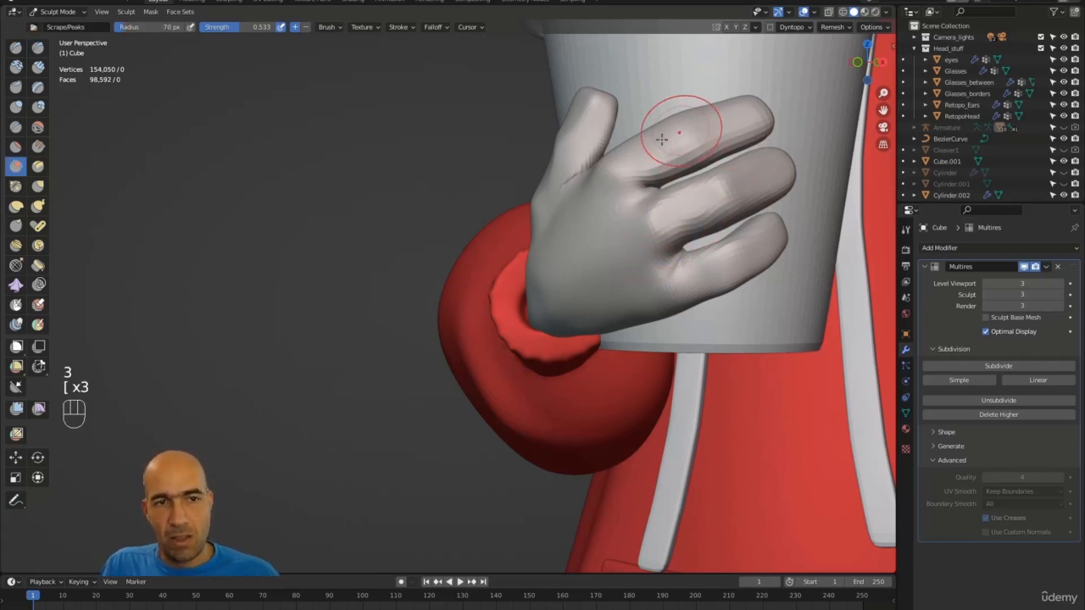
left_click_drag(681, 129, 653, 146)
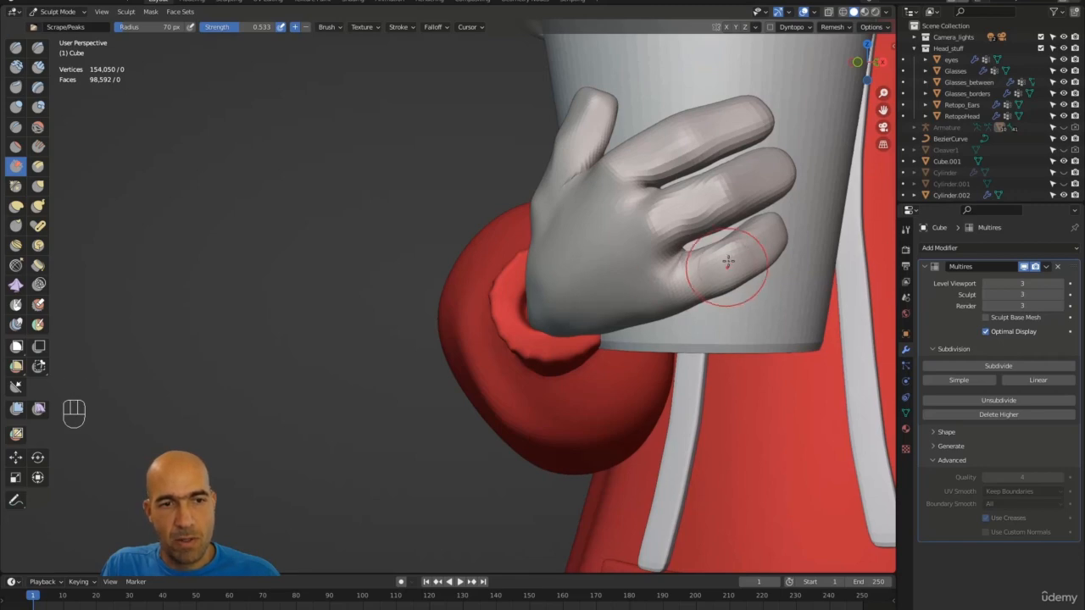
Smooth the thumb of the cup hand and reshape the web beside the index finger with the Grab brush at a 70 px radius
middle_click_drag(758, 249, 552, 151, "alt")
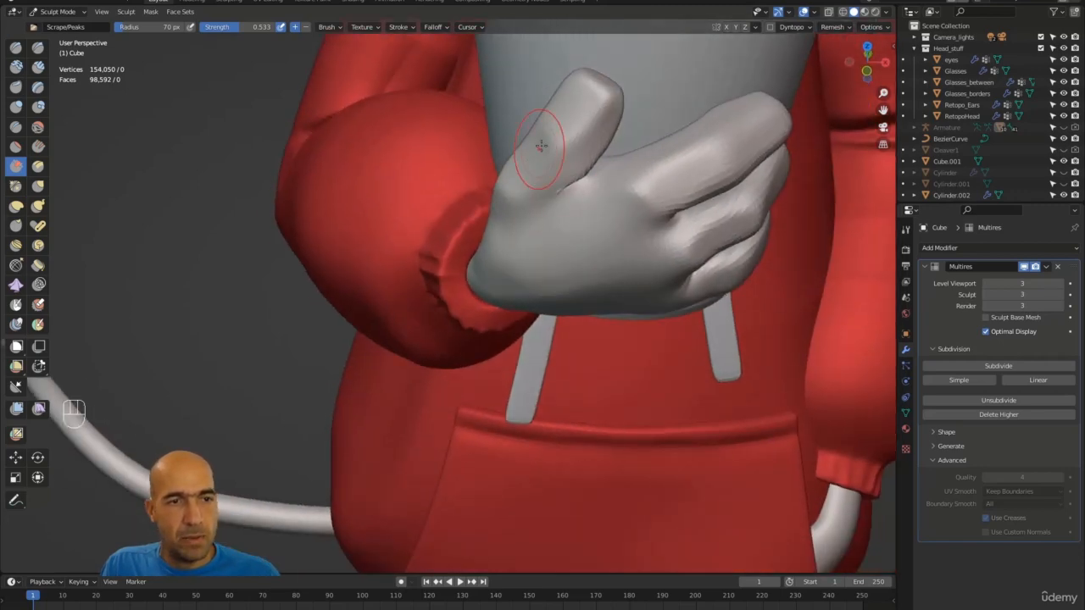
left_click_drag(541, 146, 531, 163, "shift")
middle_click_drag(530, 163, 541, 203)
left_click_drag(598, 129, 600, 152, "shift")
mouse_move(600, 153)
middle_mouse_down("alt")
mouse_move(511, 245)
mouse_move(521, 206)
middle_mouse_up("alt")
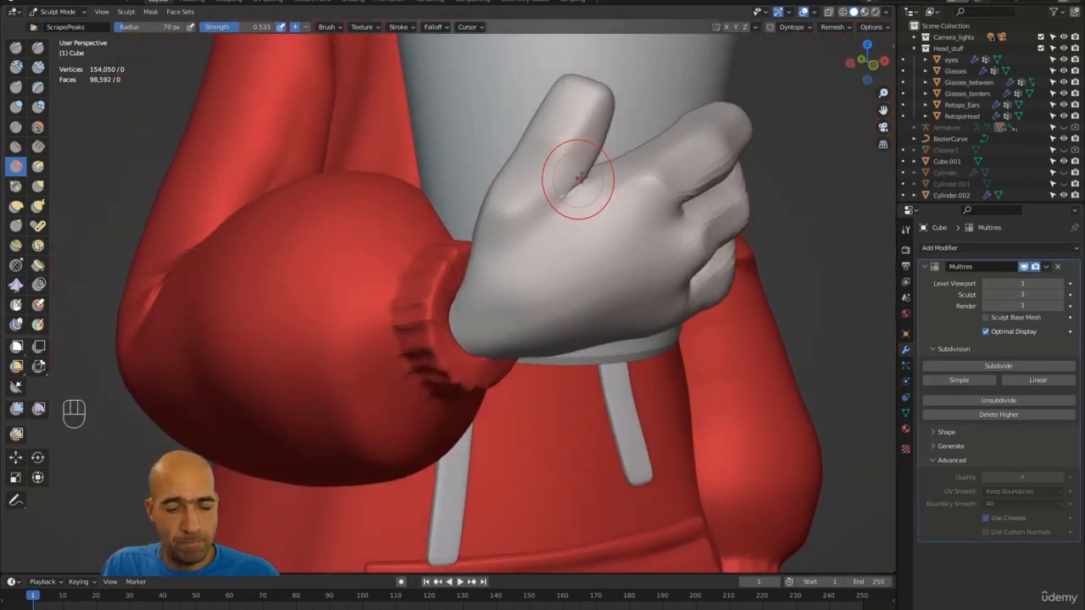
key("g")
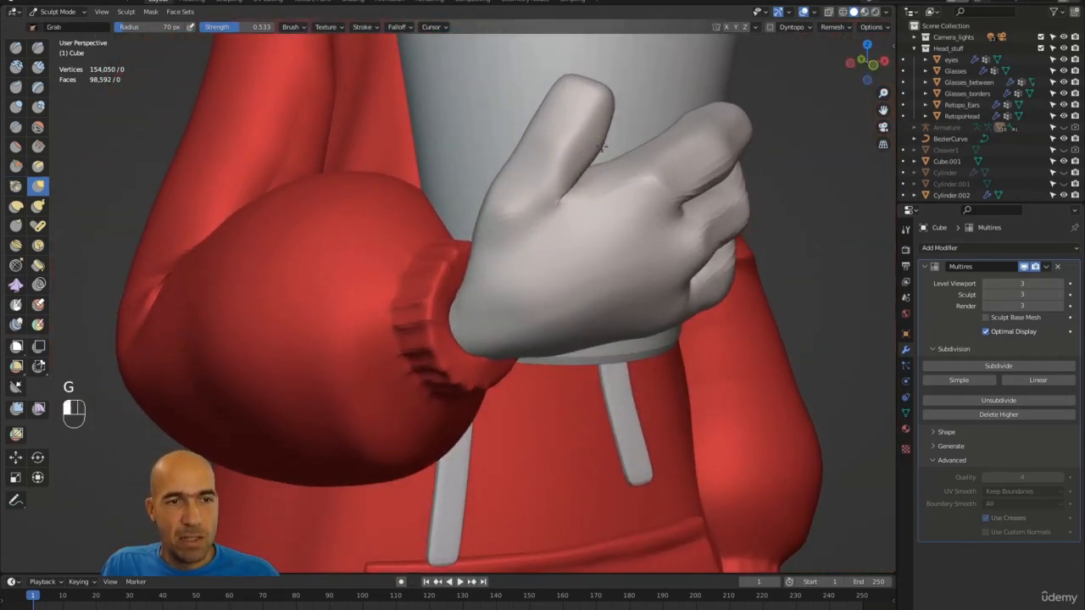
left_click_drag(601, 146, 589, 173)
middle_click_drag(731, 120, 765, 155, "alt")
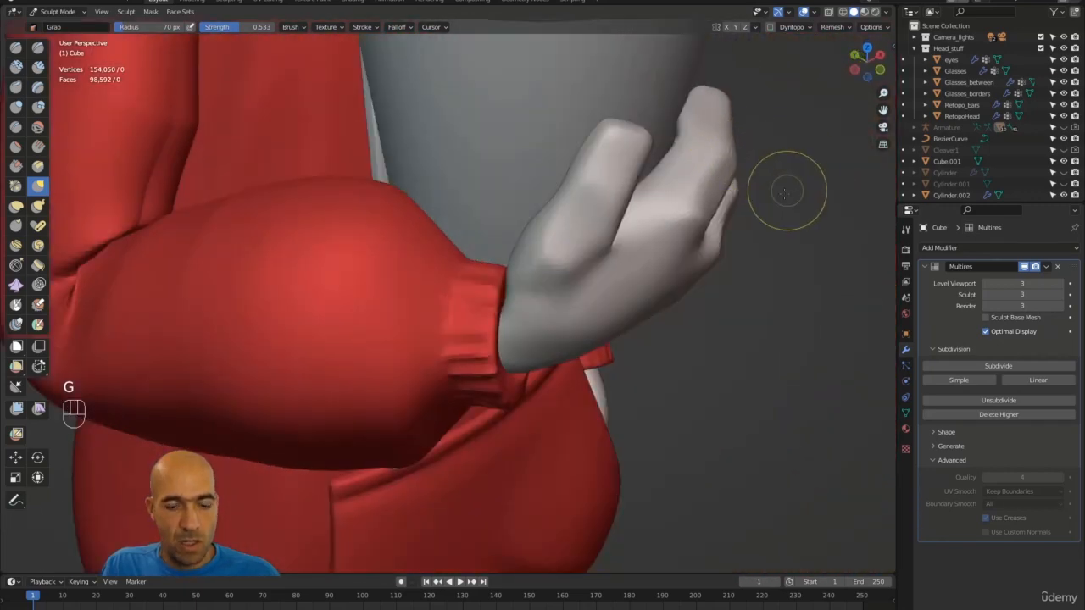
key("n")
left_click(889, 197)
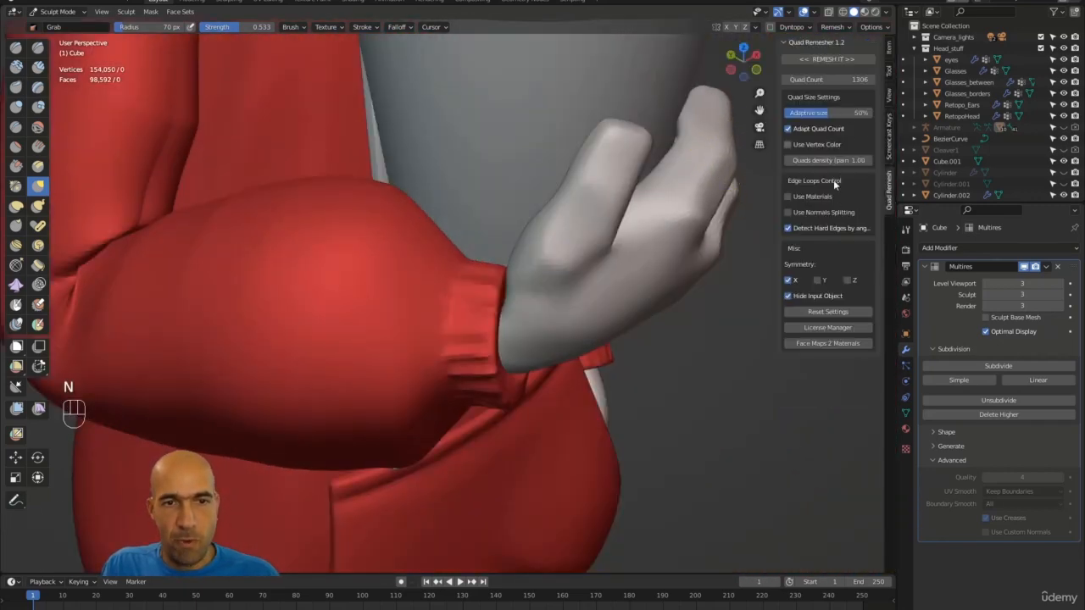
key("n")
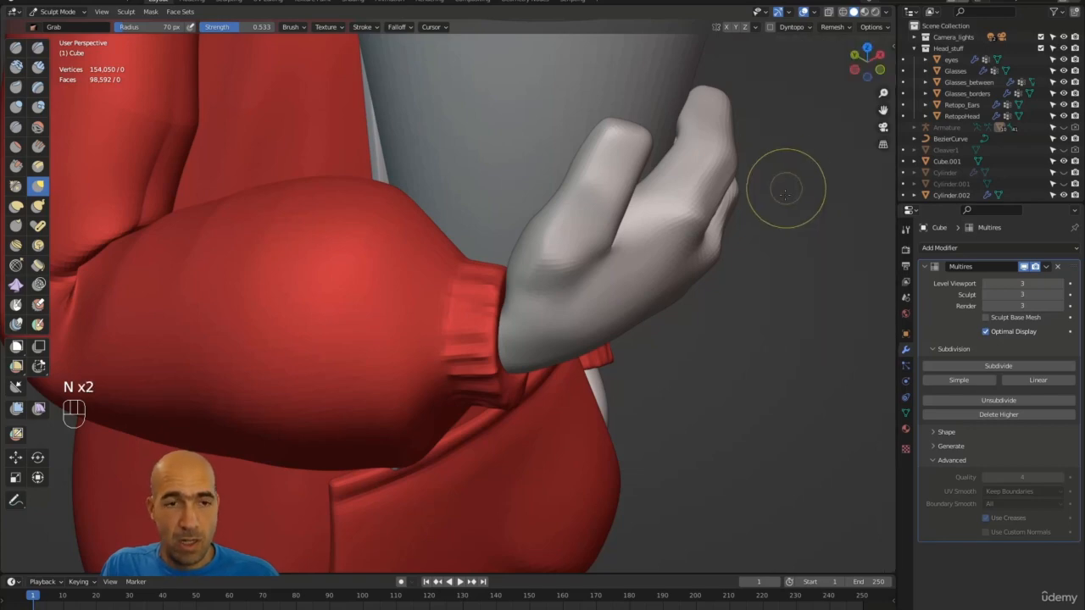
Flatten the back of the cup hand near the wrist and the base of the little finger with the Scrape/Peaks brush
mouse_move(780, 184)
middle_mouse_down("alt")
mouse_move(678, 242)
mouse_move(521, 288)
middle_mouse_up("alt")
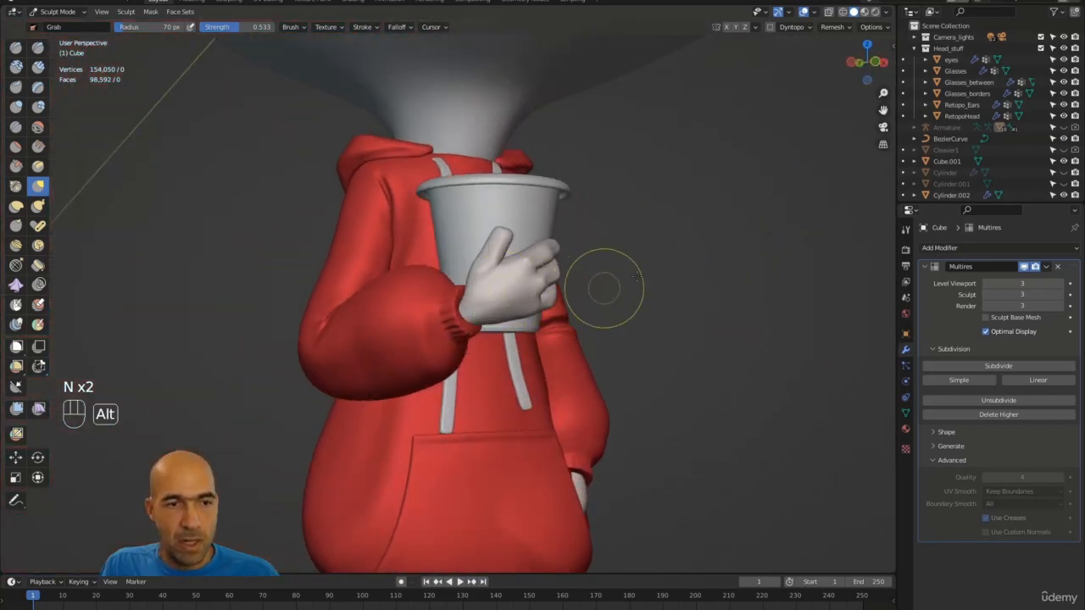
middle_click_drag(603, 288, 707, 288, "alt")
mouse_move(708, 288)
middle_mouse_down("ctrl+alt")
mouse_move(695, 347)
mouse_move(645, 237)
middle_mouse_up("ctrl+alt")
key("3")
mouse_move(751, 310)
middle_mouse_down("ctrl+alt")
mouse_move(734, 381)
mouse_move(559, 292)
middle_mouse_up("ctrl+alt")
left_click_drag(551, 286, 542, 314)
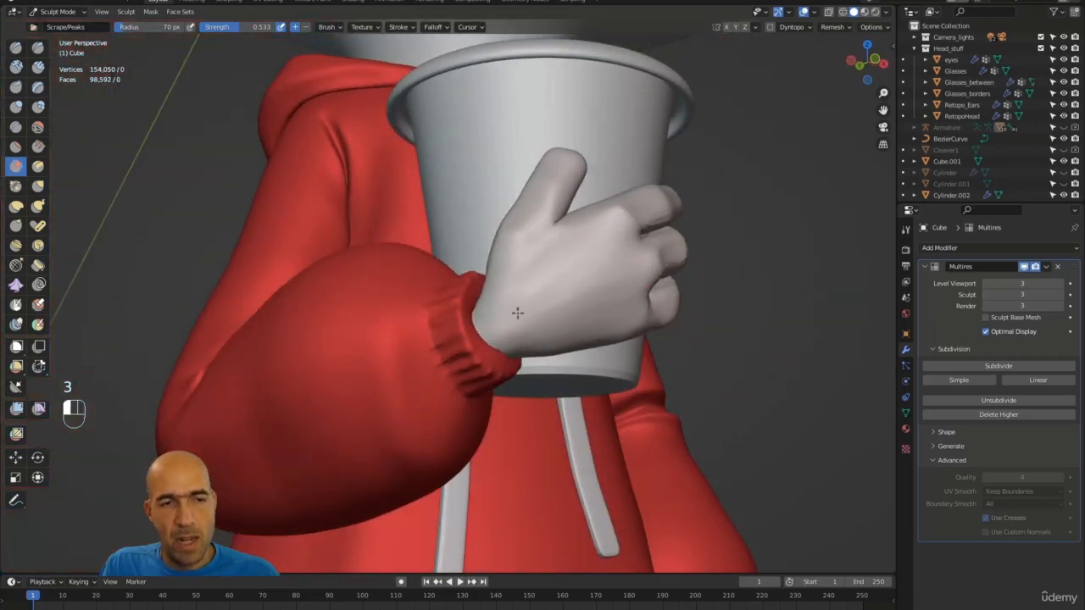
middle_click_drag(746, 257, 703, 222, "alt")
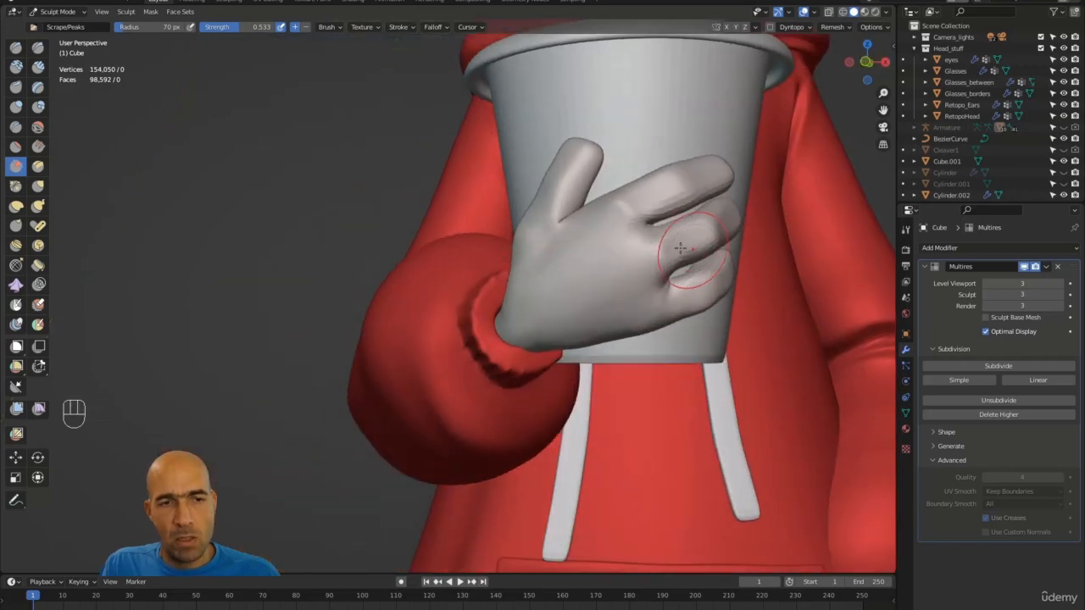
left_click_drag(686, 285, 683, 301)
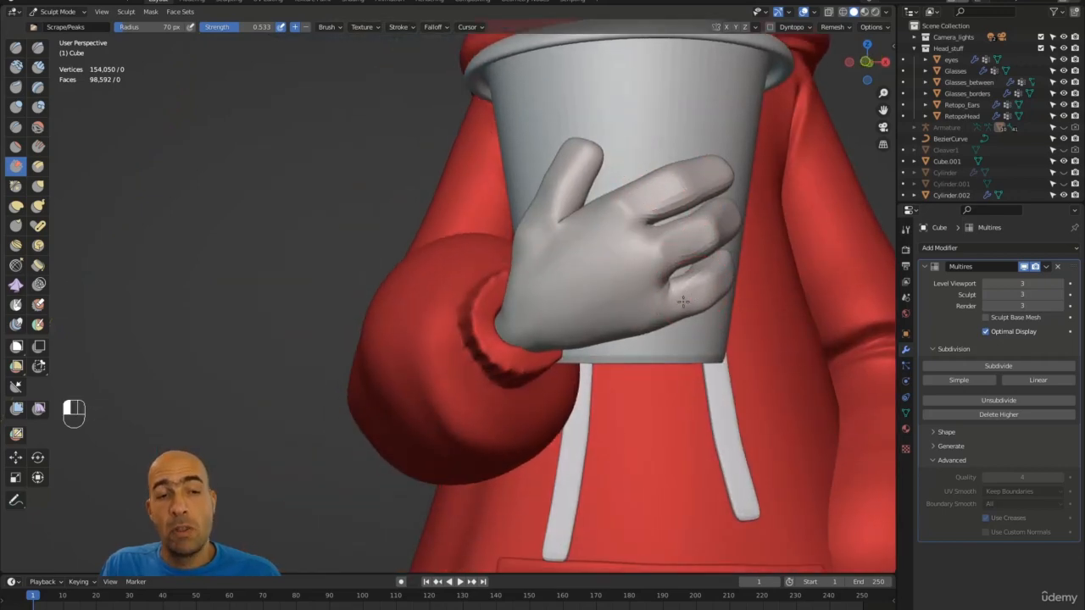
Undo the last scrape stroke and flatten the middle and index fingers with the Scrape/Peaks brush at a 70 px radius
middle_click_drag(748, 293, 719, 291, "alt")
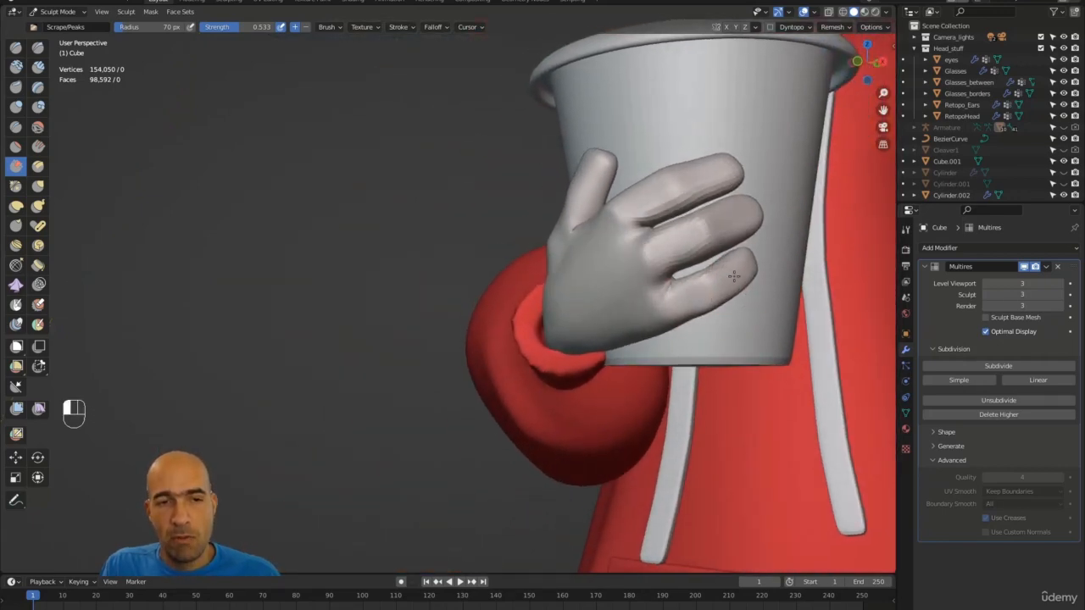
key("ctrl+z")
left_click_drag(742, 219, 734, 220)
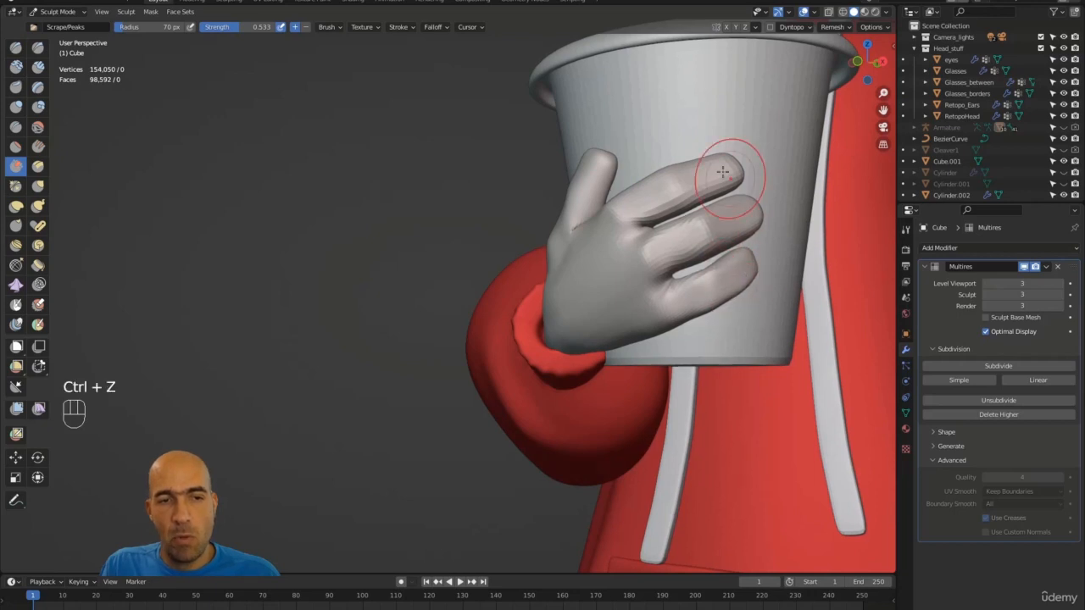
left_click_drag(720, 171, 709, 170)
left_click_drag(683, 181, 619, 210)
middle_click_drag(566, 232, 625, 209, "alt")
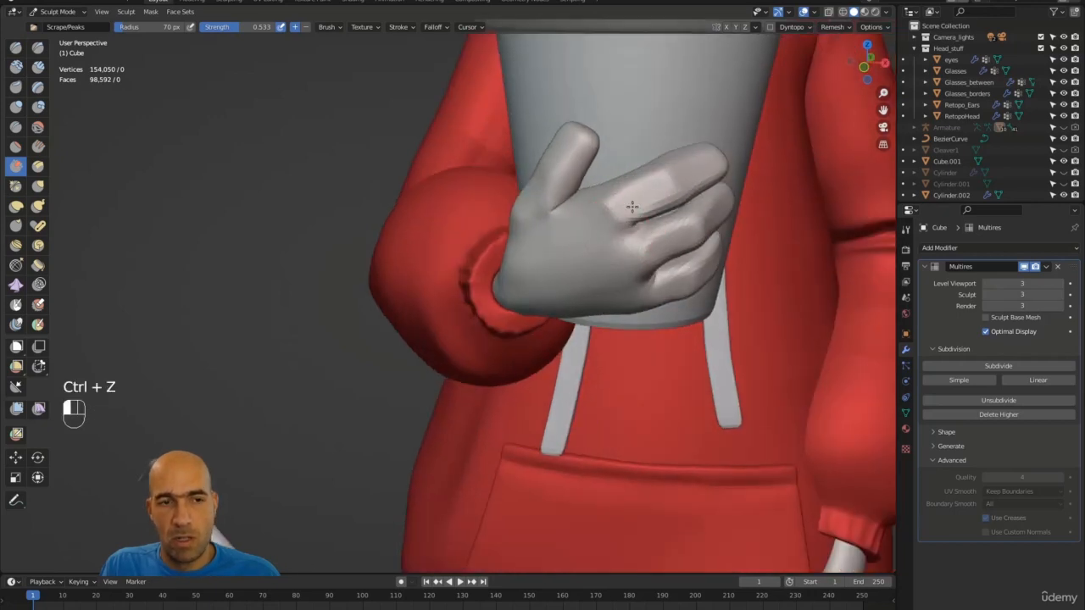
Adjust the thumb's shape against the cup with the Grab brush at a 70 px radius, and undo the last stroke on it
key("g")
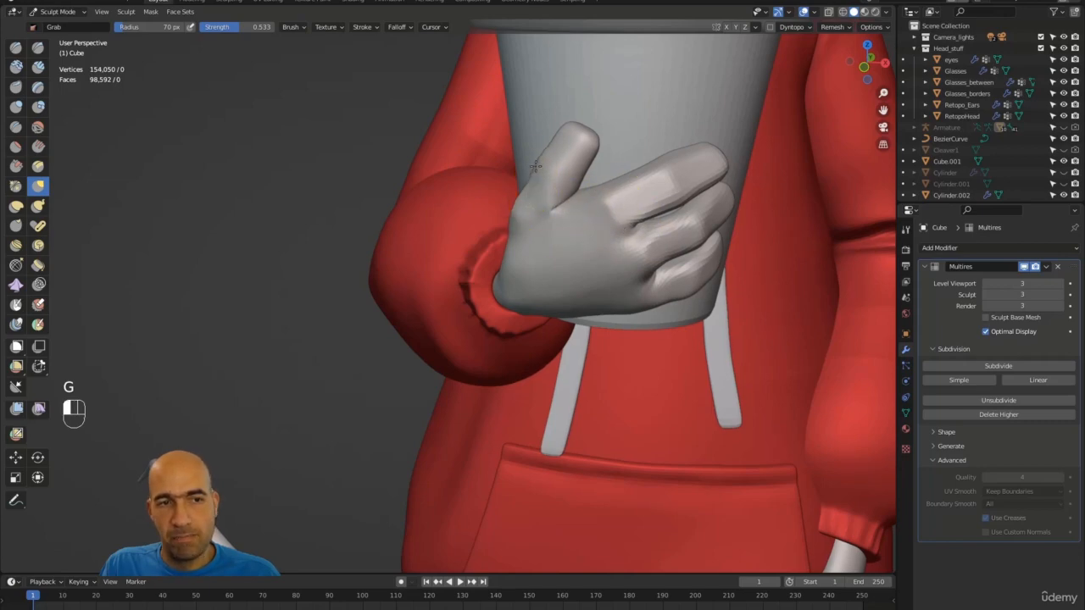
middle_click_drag(565, 150, 393, 141, "alt")
left_click_drag(585, 159, 575, 160)
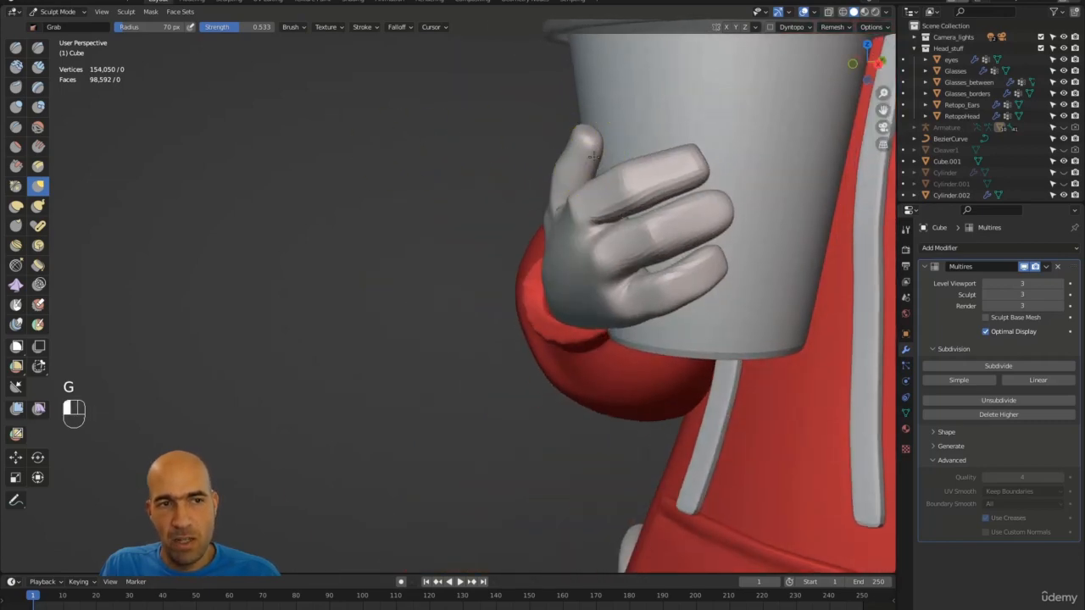
mouse_move(502, 165)
middle_mouse_down("alt")
mouse_move(463, 184)
mouse_move(453, 169)
mouse_move(443, 192)
mouse_move(380, 211)
mouse_move(497, 255)
mouse_move(444, 241)
mouse_move(433, 216)
middle_mouse_up("alt")
key("3")
key("ctrl+z")
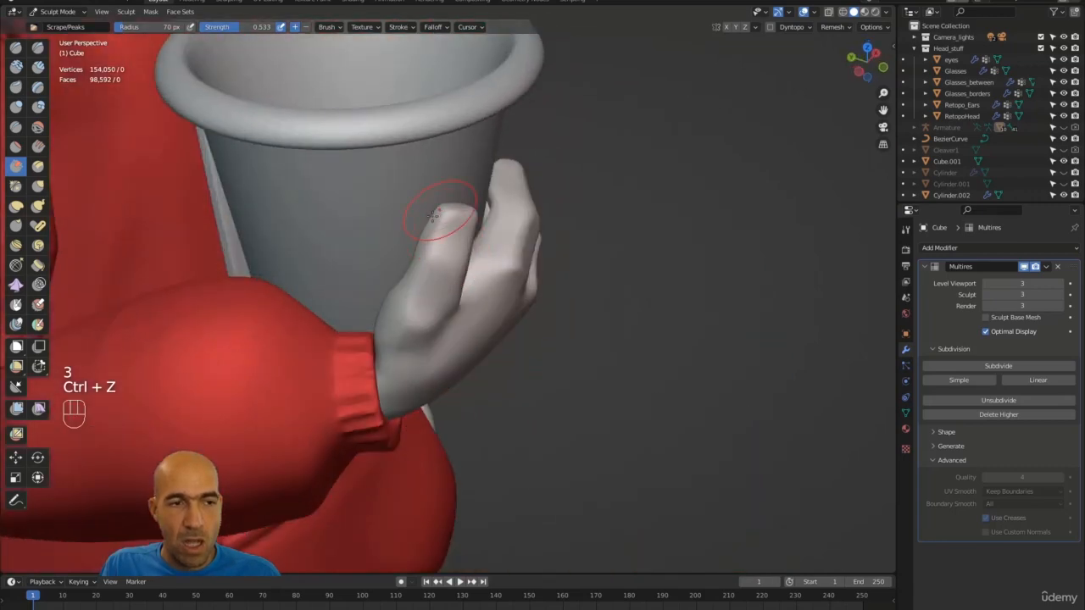
Smooth the cup hand and refine the lower knuckles and little finger with the Grab brush at a 70 px radius
middle_click_drag(487, 249, 540, 310, "alt")
left_click_drag(549, 355, 550, 394, "shift")
middle_click_drag(553, 342, 557, 371, "alt")
key("g")
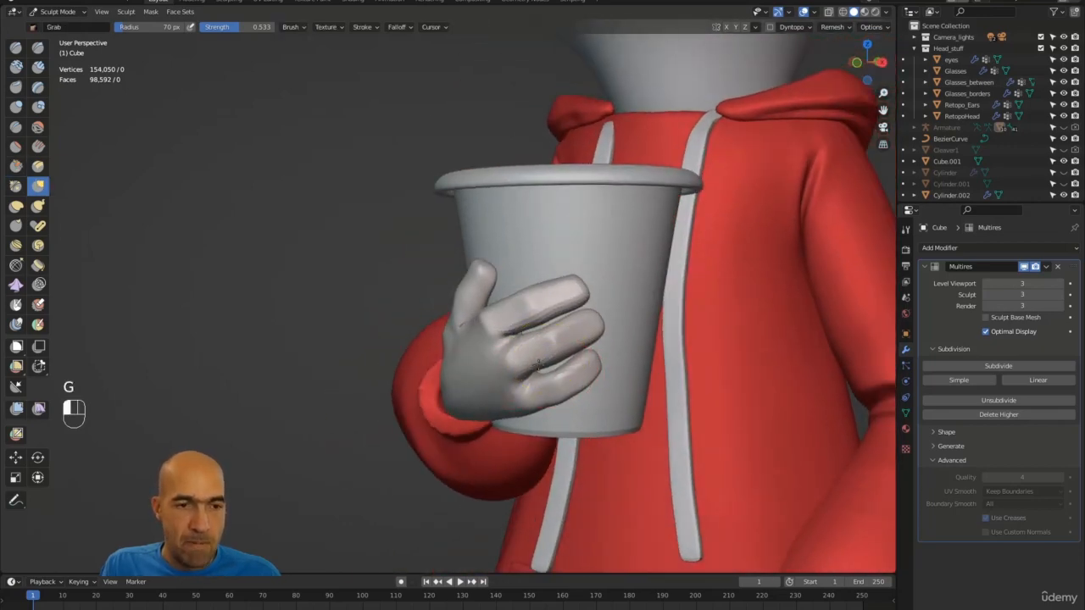
left_click_drag(521, 375, 537, 393)
left_click_drag(555, 388, 567, 389)
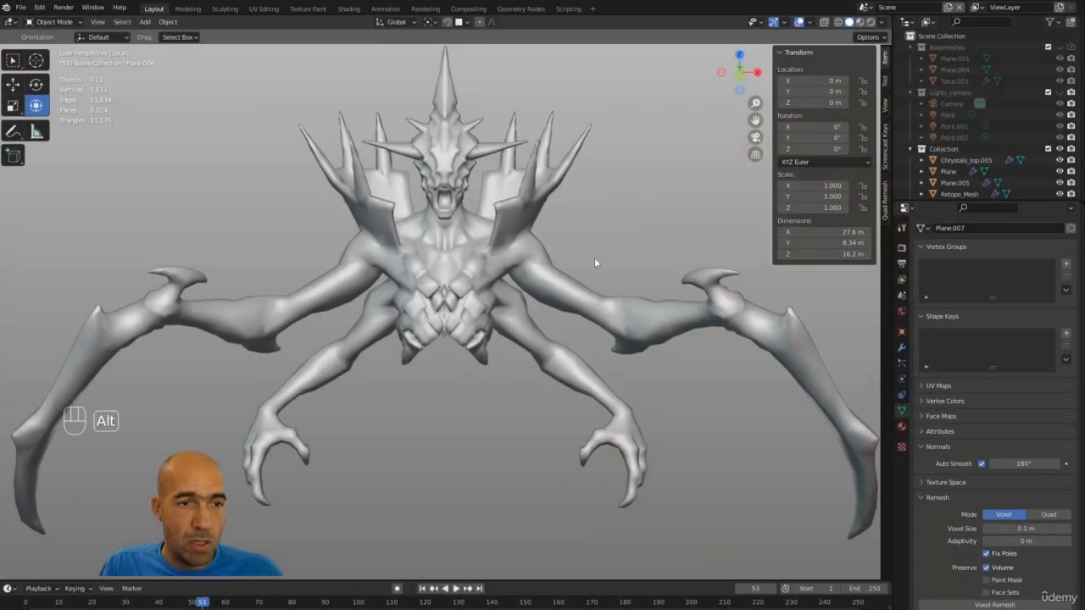
Show the wireframe over the four-armed creature in its own file to examine its topology, and return to the mouse character's file
middle_click_drag(594, 257, 655, 193, "alt")
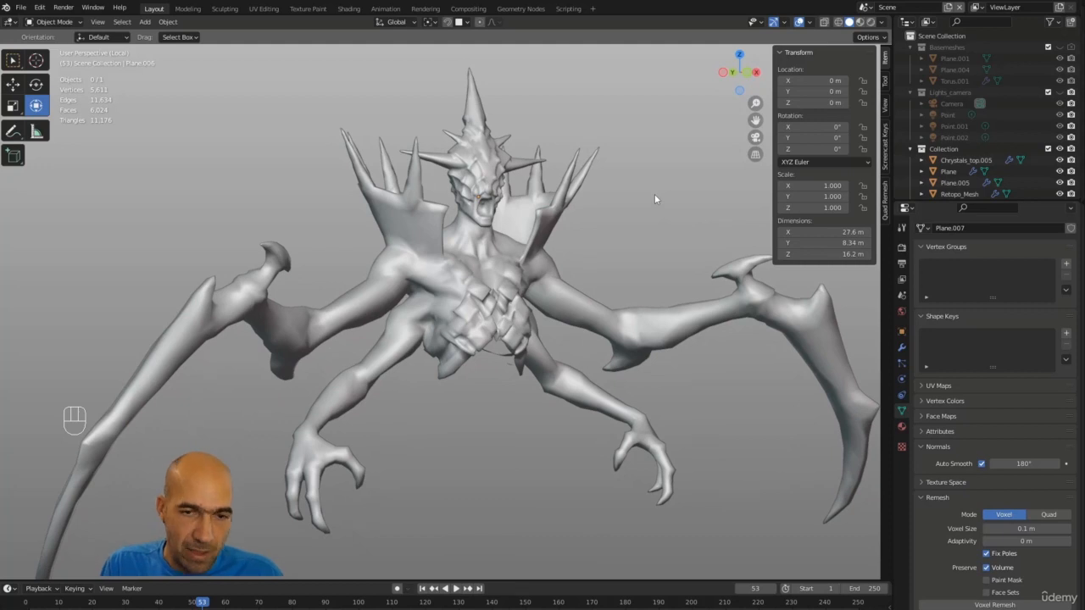
left_click(901, 332)
left_click(982, 525)
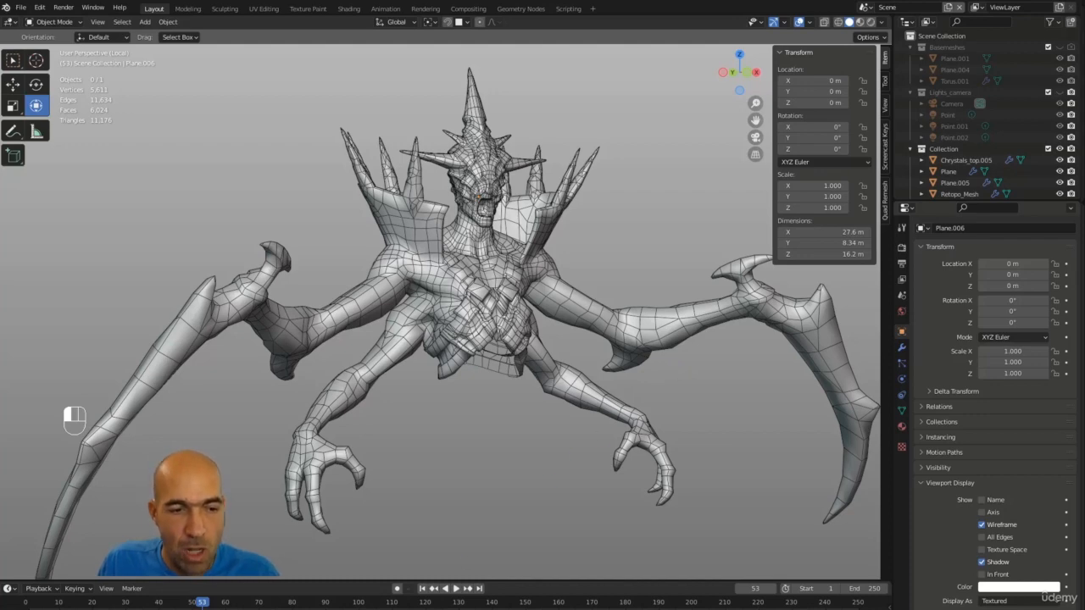
mouse_move(321, 608)
left_click(564, 583)
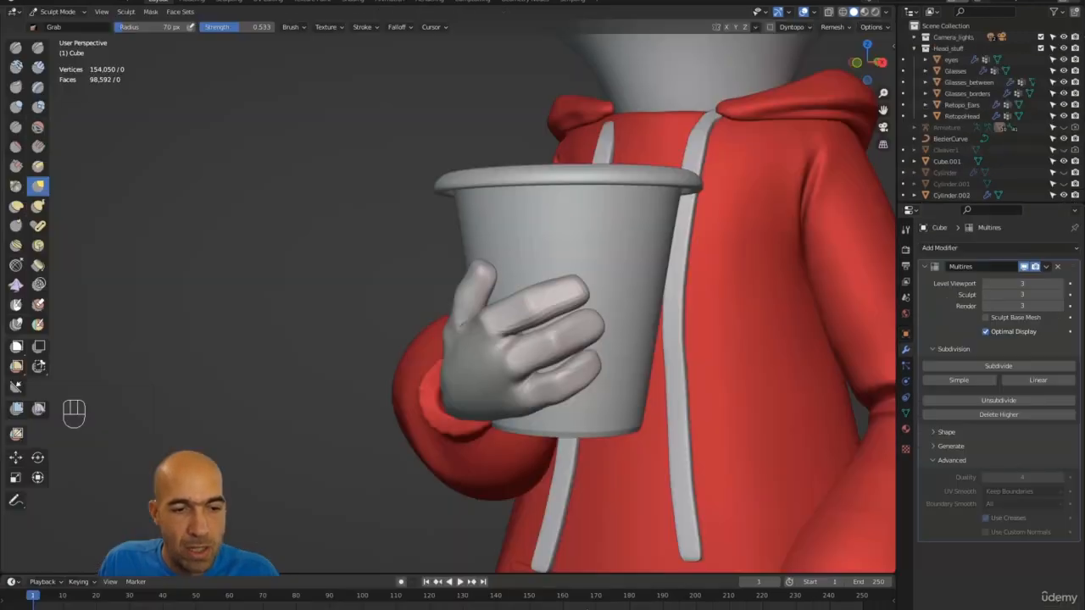
Switch sculpting to the hoodie and build up folds at the cup arm's inner elbow with the Draw brush at a 45 px radius, smoothing them
mouse_move(324, 360)
middle_mouse_down("alt")
mouse_move(525, 356)
mouse_move(585, 331)
mouse_move(626, 295)
mouse_move(630, 341)
mouse_move(439, 369)
mouse_move(513, 351)
mouse_move(635, 368)
mouse_move(615, 386)
mouse_move(671, 407)
mouse_move(616, 346)
middle_mouse_up("alt")
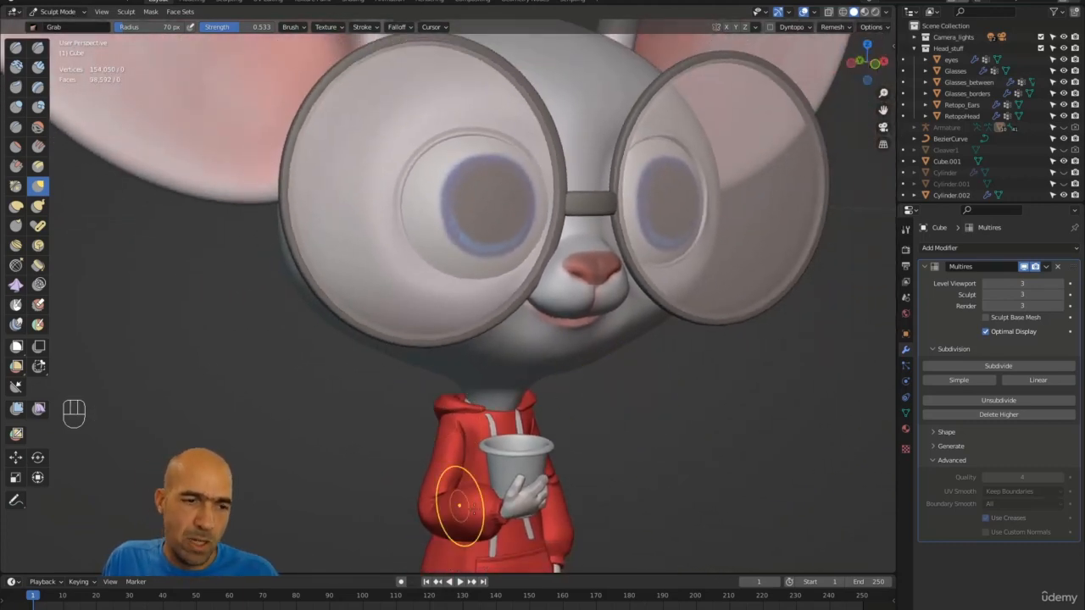
mouse_move(683, 497)
middle_mouse_down("ctrl+alt")
mouse_move(666, 451)
mouse_move(598, 448)
mouse_move(554, 380)
middle_mouse_up("ctrl+alt")
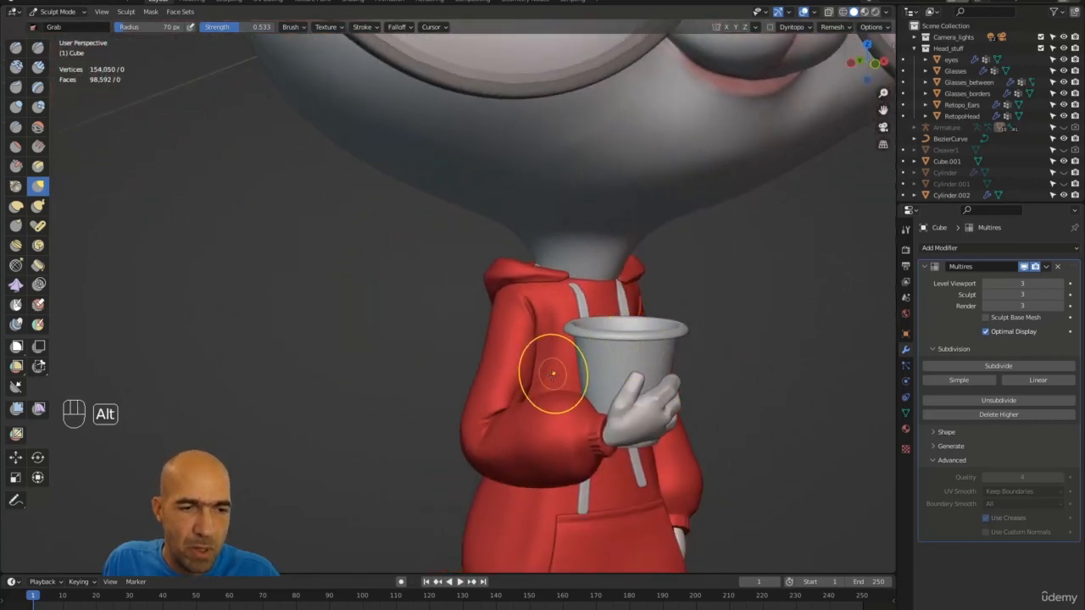
key("alt+q")
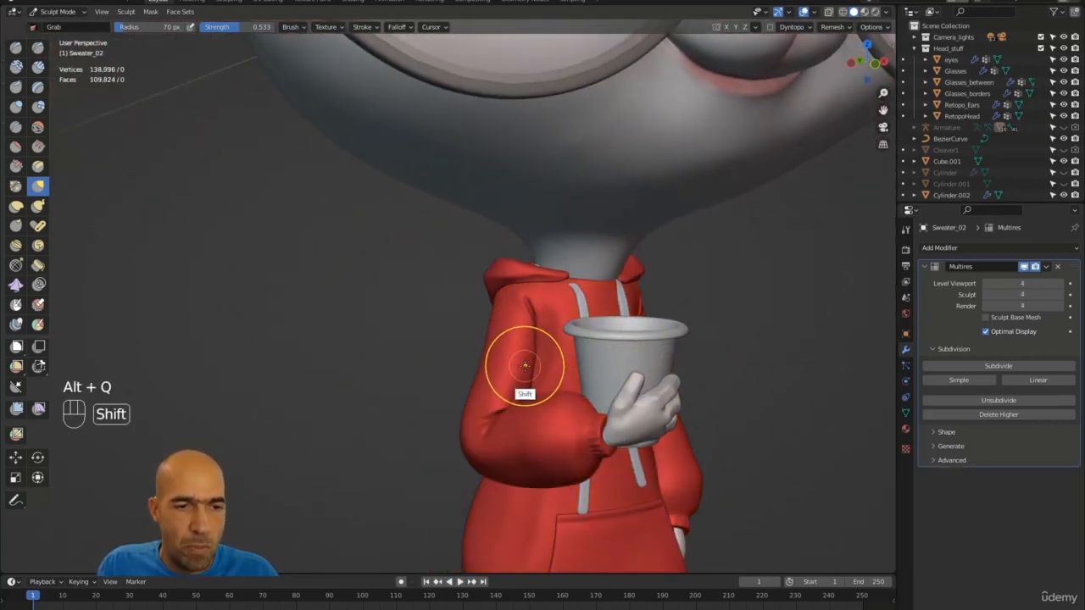
middle_click_drag(429, 375, 412, 320, "ctrl+alt")
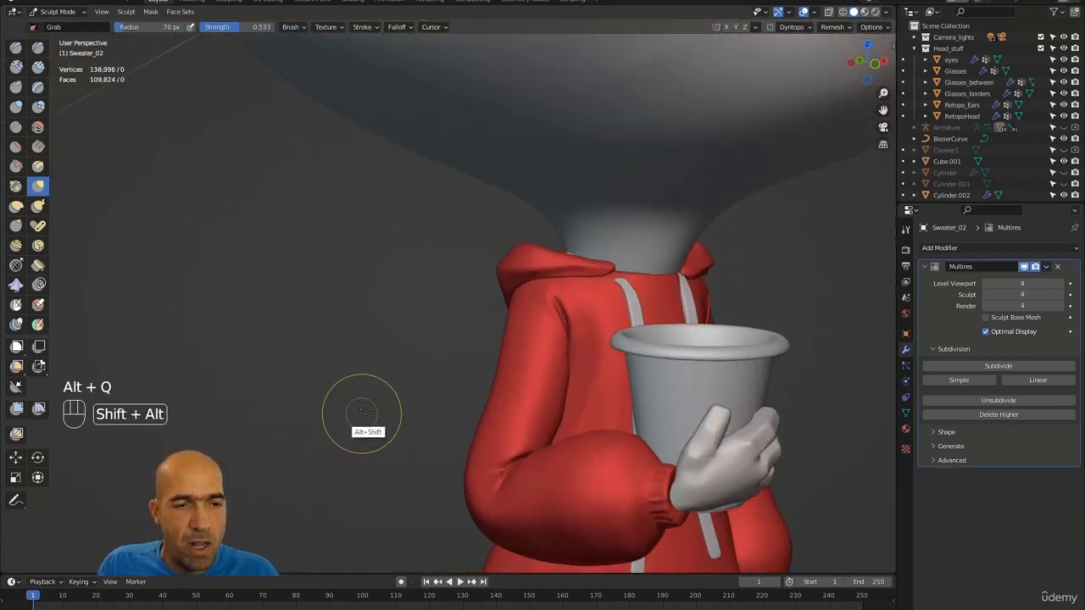
middle_click_drag(362, 418, 450, 315, "alt+shift")
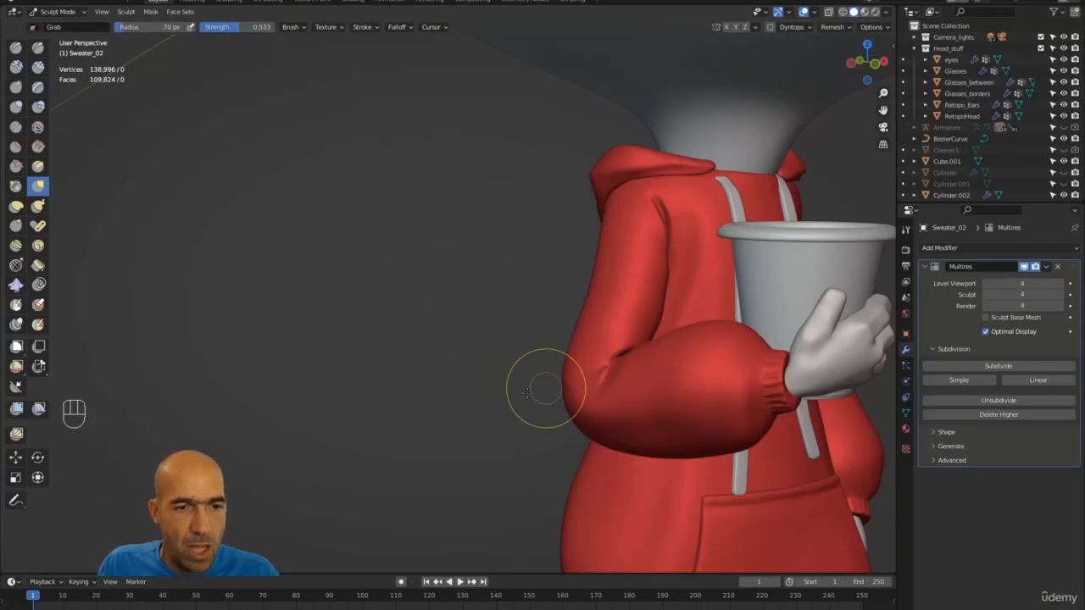
mouse_move(523, 394)
middle_mouse_down("ctrl+alt")
mouse_move(523, 344)
mouse_move(466, 385)
mouse_move(517, 367)
middle_mouse_up("ctrl+alt")
key("x")
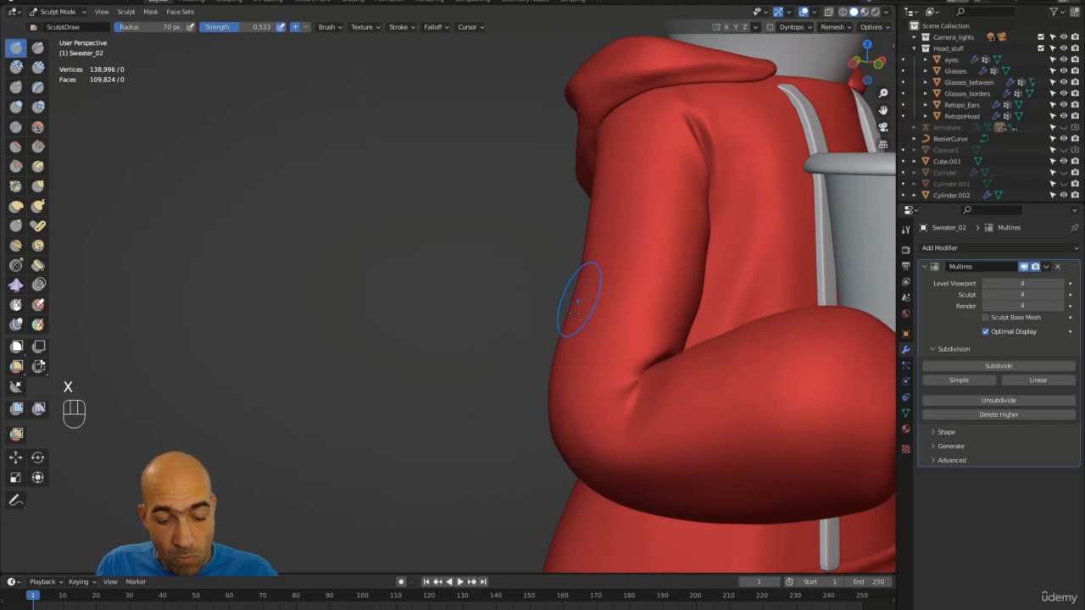
key("bracketleft")
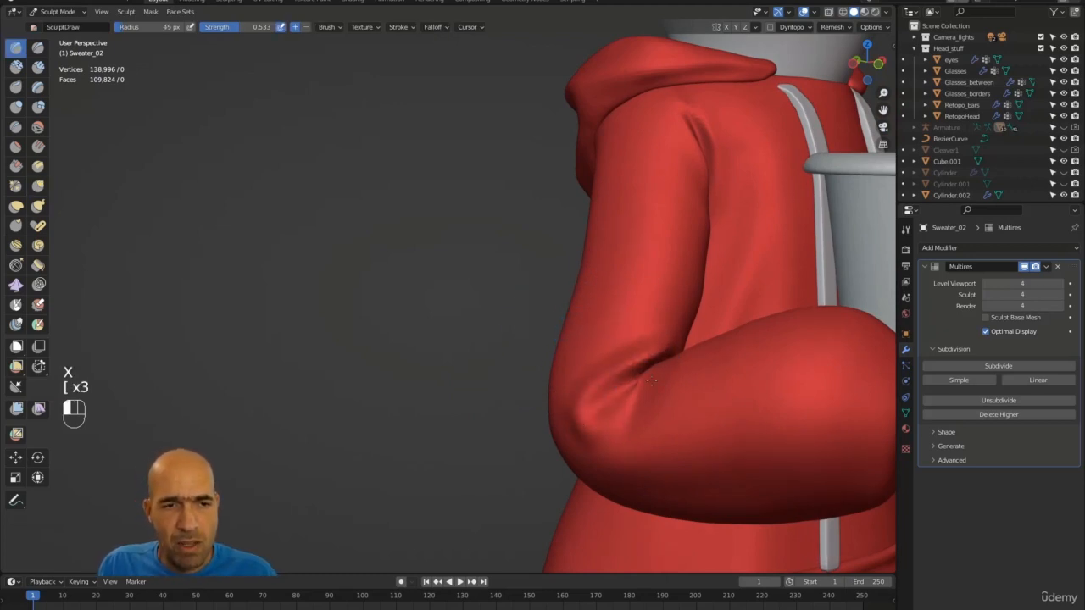
left_click_drag(650, 396, 692, 371)
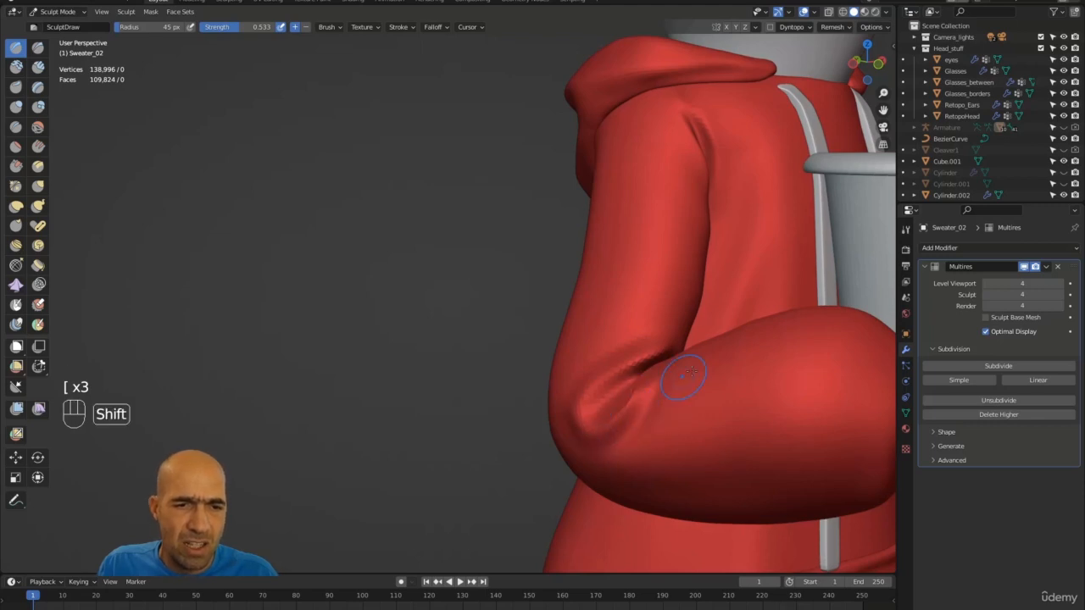
left_click_drag(608, 416, 625, 400, "shift")
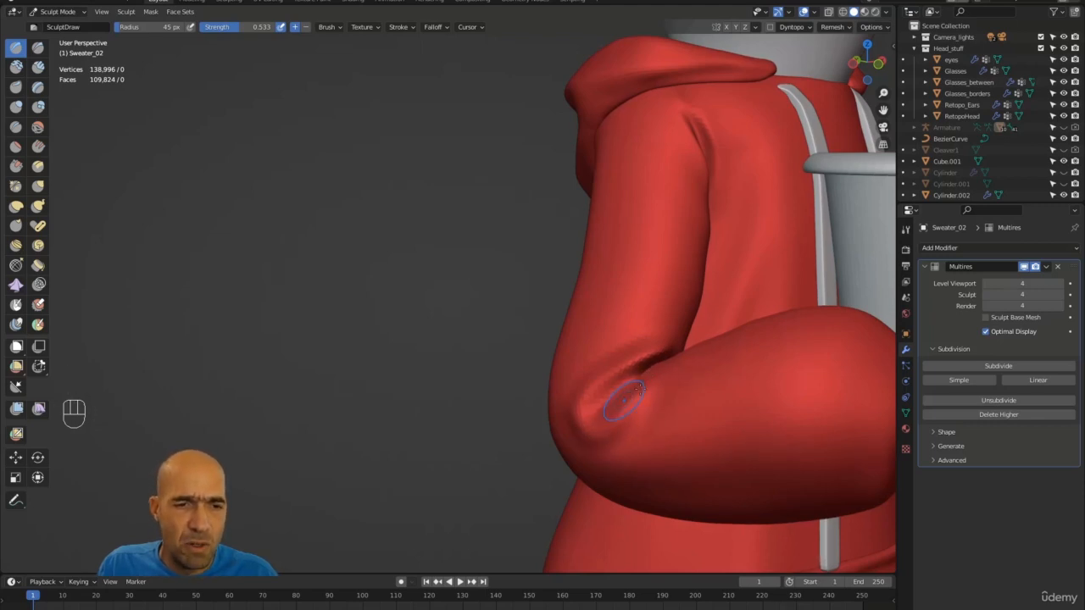
Strengthen the elbow crease on the cup arm's sleeve with further Draw strokes and smooth the rough spots around it
middle_click_drag(522, 420, 640, 373, "alt")
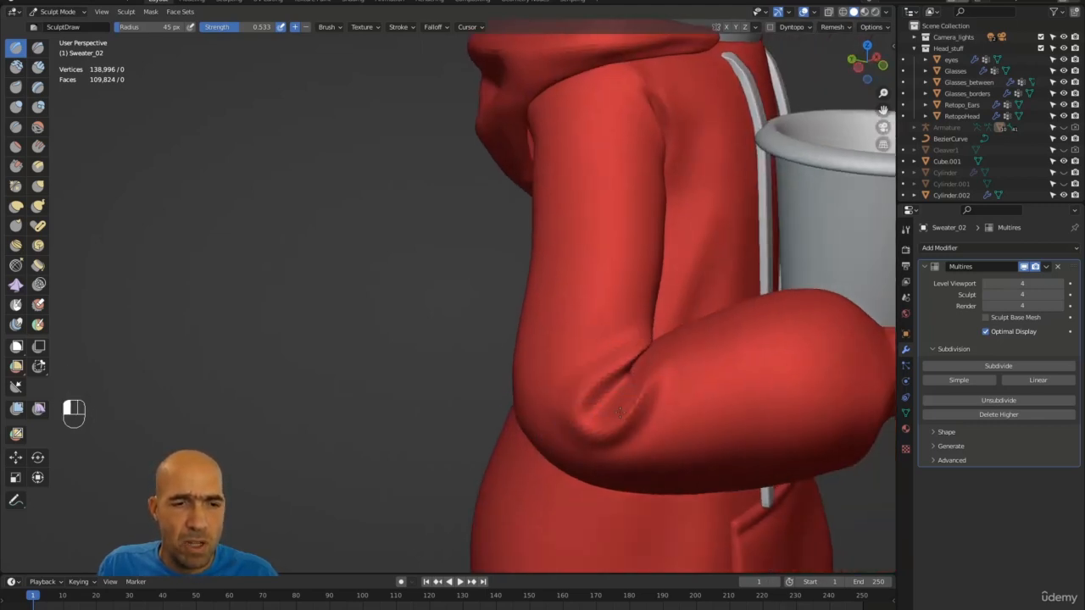
left_click_drag(619, 411, 663, 365)
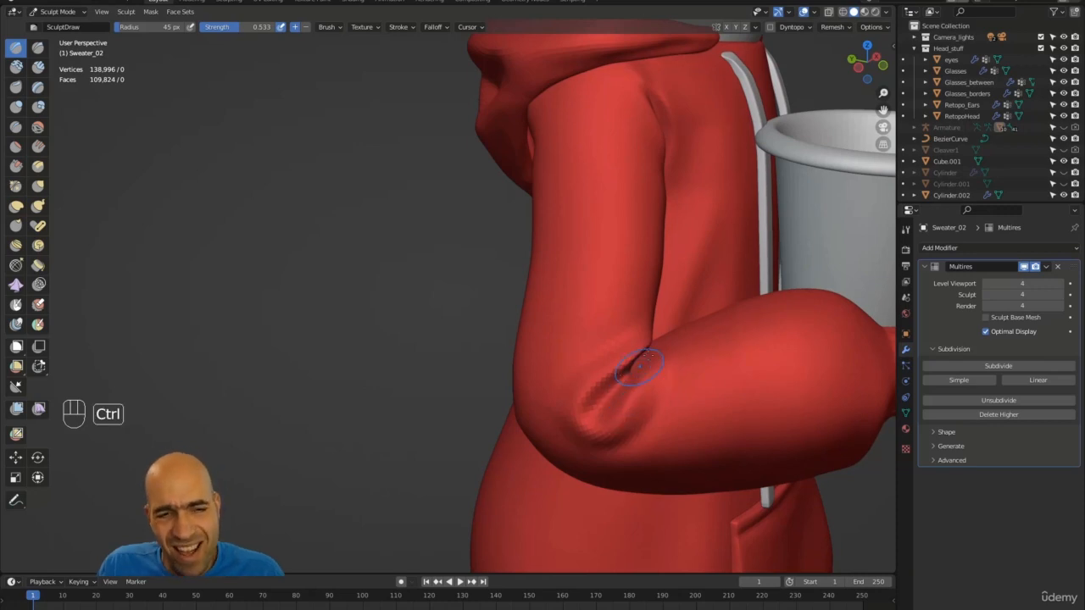
left_click_drag(602, 395, 610, 386, "shift")
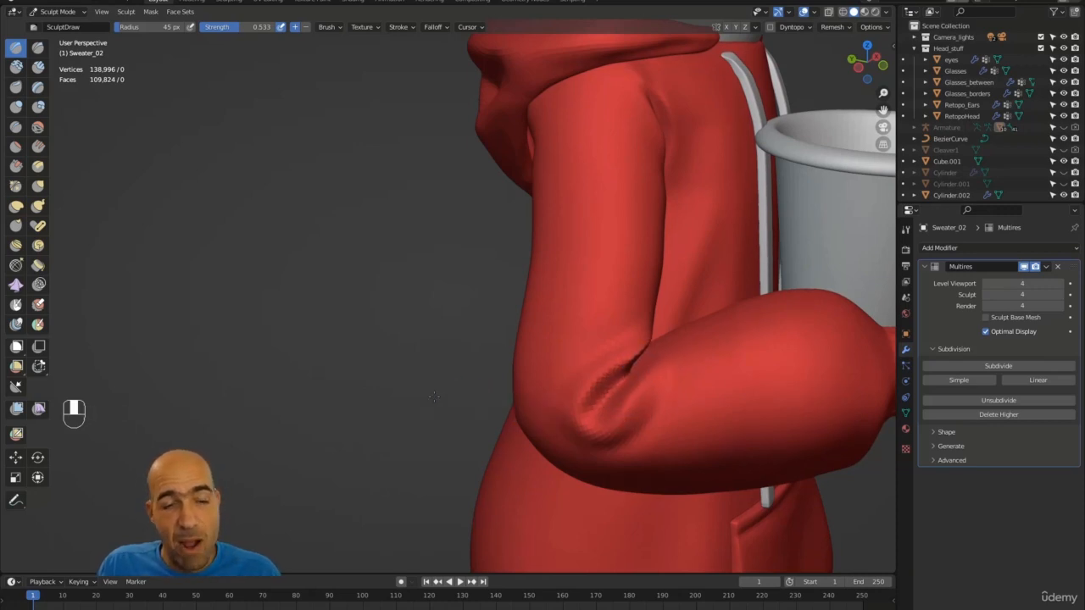
middle_click_drag(631, 373, 618, 364, "ctrl")
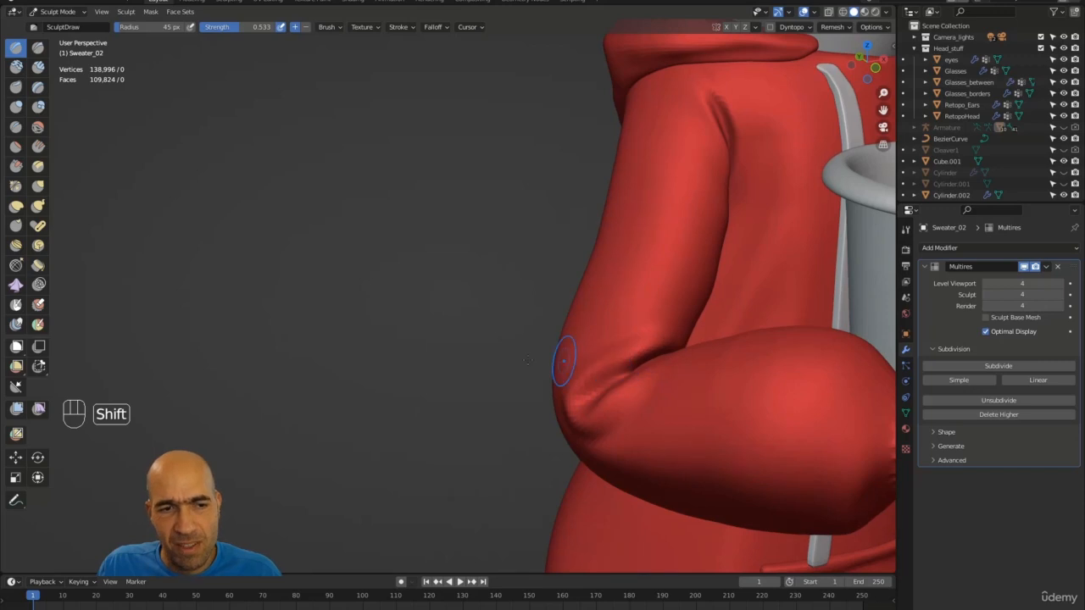
middle_click_drag(527, 305, 461, 359, "alt")
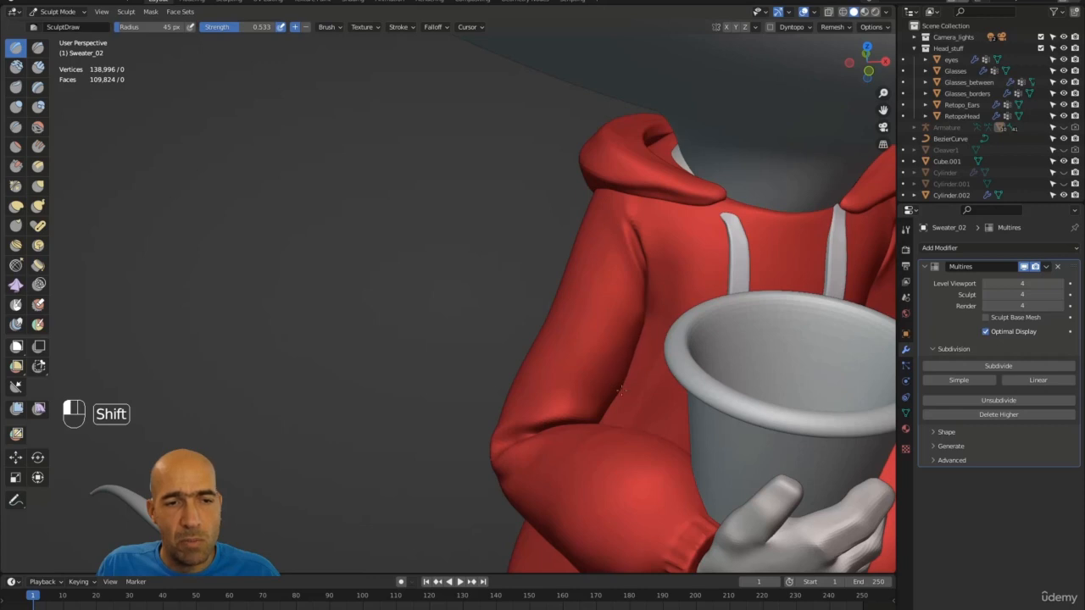
mouse_move(553, 322)
middle_mouse_down("alt")
mouse_move(571, 294)
mouse_move(569, 317)
middle_mouse_up("alt")
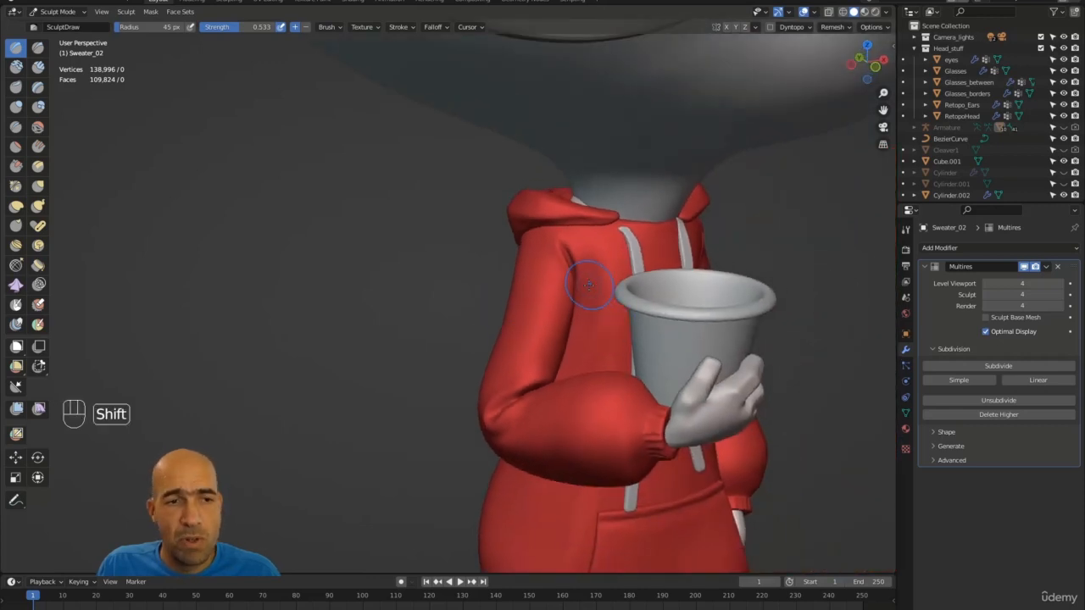
Pull the underside of the cup arm's forearm sleeve downward with the Grab brush at a 136 px radius
middle_click_drag(491, 340, 479, 271, "alt")
key("g")
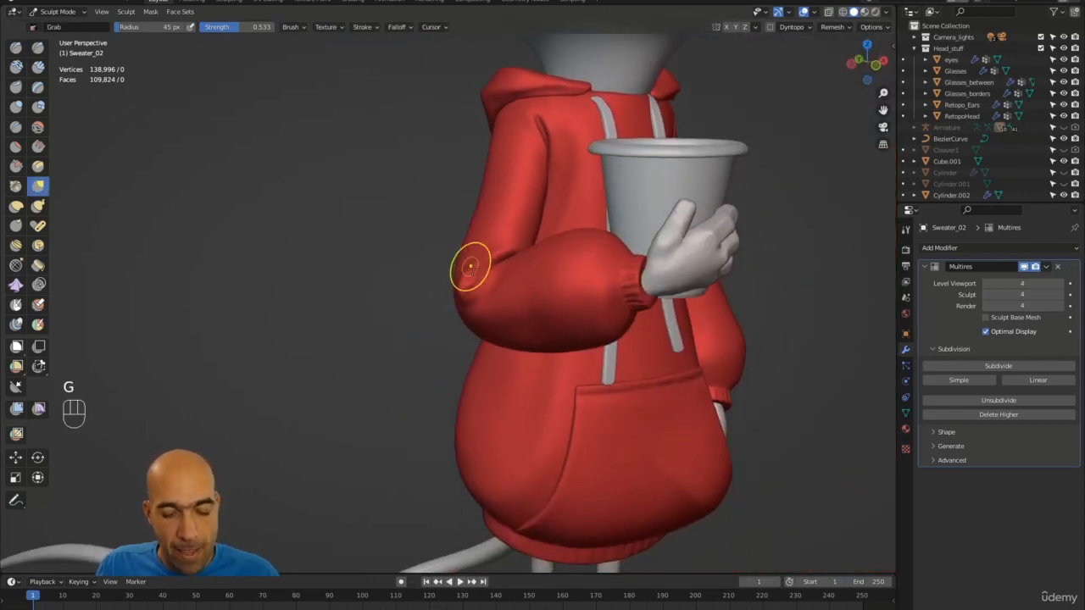
key("bracketright")
key("bracketright")
key("bracketright")
key("bracketright")
key("bracketright")
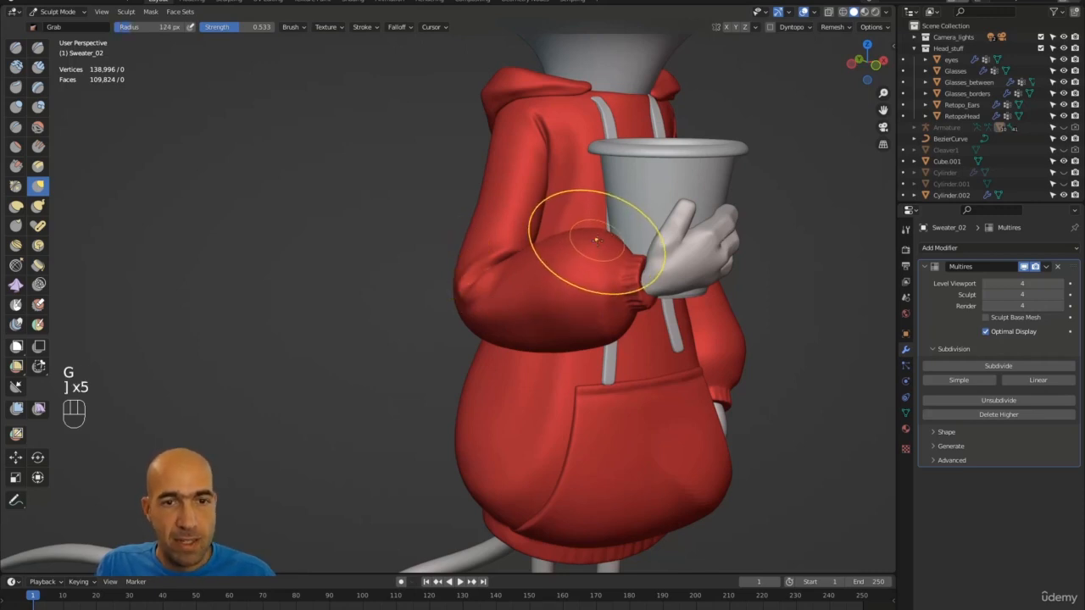
key("bracketleft")
key("bracketright")
key("bracketright")
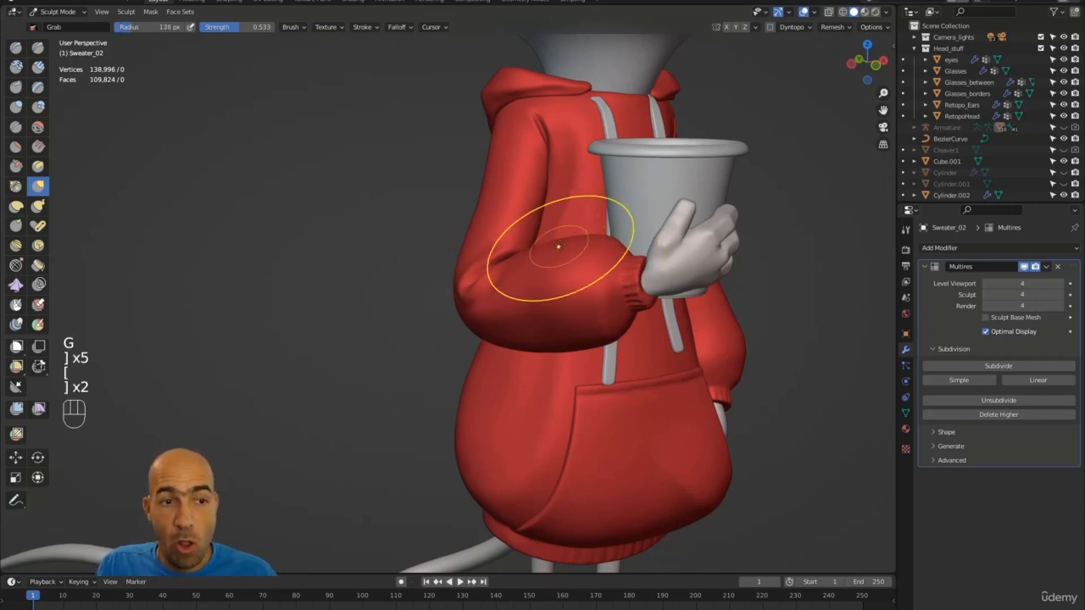
left_click_drag(559, 305, 565, 320)
left_click_drag(579, 344, 548, 337)
Push the cup arm's forearm sleeve outward toward the elbow and lower its underside with the Grab brush at a 136 px radius
mouse_move(425, 408)
left_mouse_down("alt")
mouse_move(361, 393)
mouse_move(385, 392)
left_mouse_up("alt")
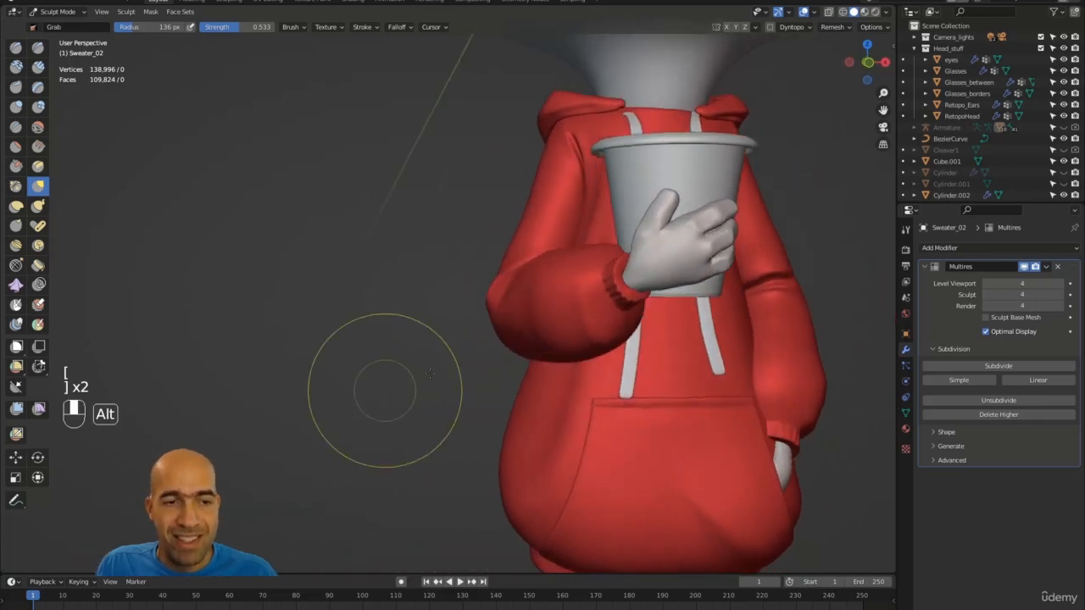
left_click_drag(582, 339, 563, 330)
left_click_drag(558, 332, 512, 331)
left_click_drag(436, 379, 493, 377, "alt")
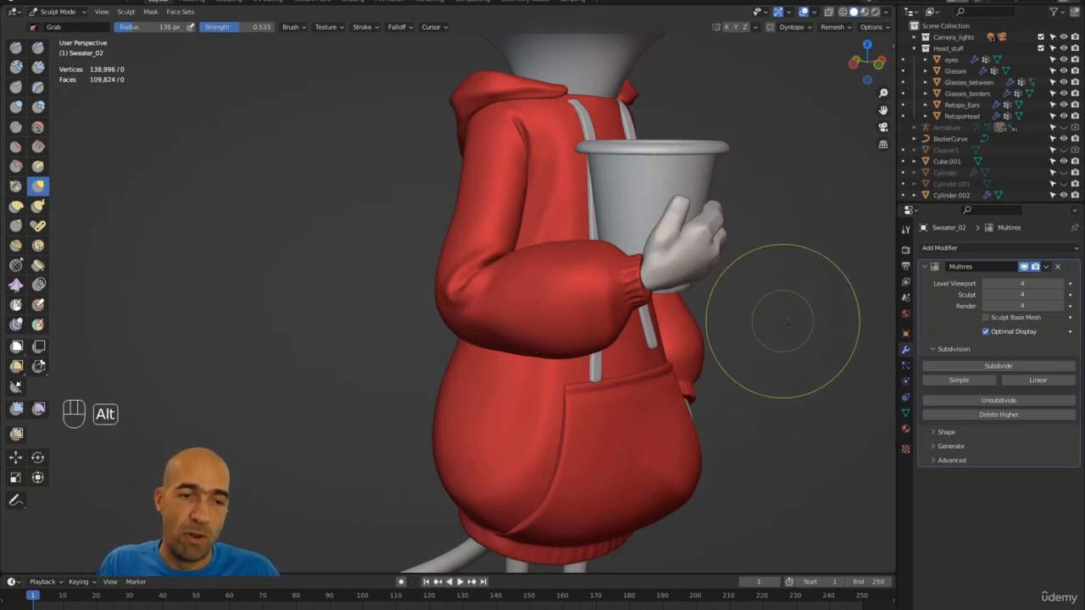
middle_click_drag(774, 322, 687, 322, "alt")
left_click_drag(598, 363, 597, 380)
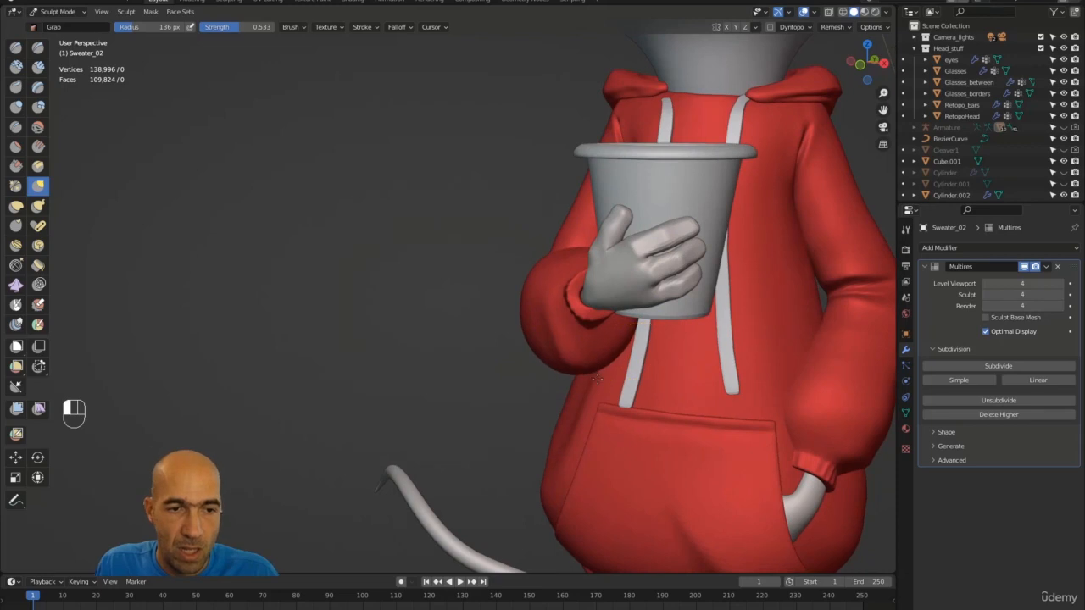
key("n")
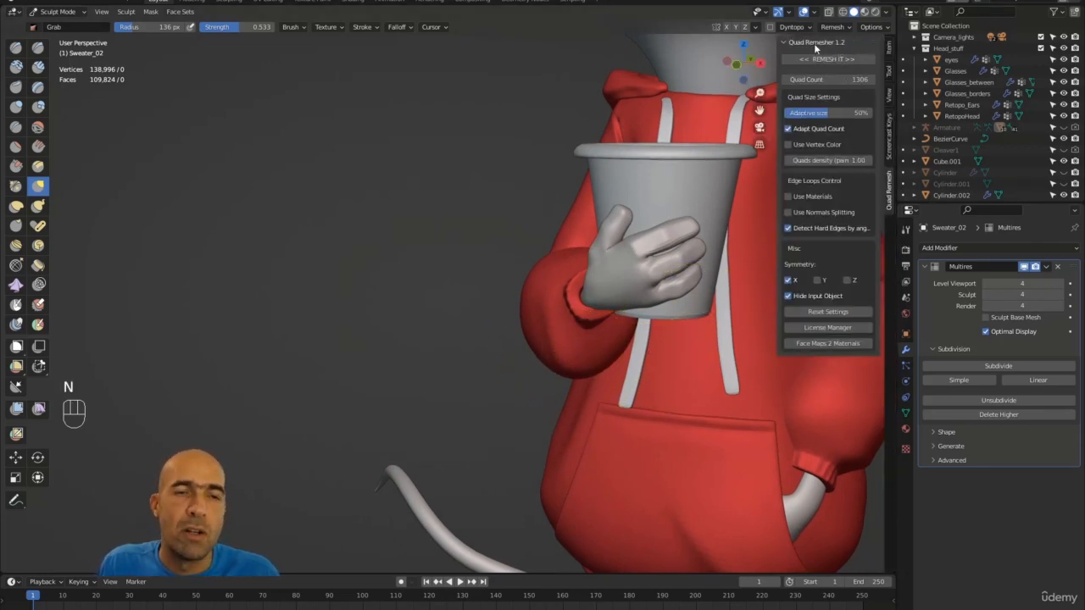
key("n")
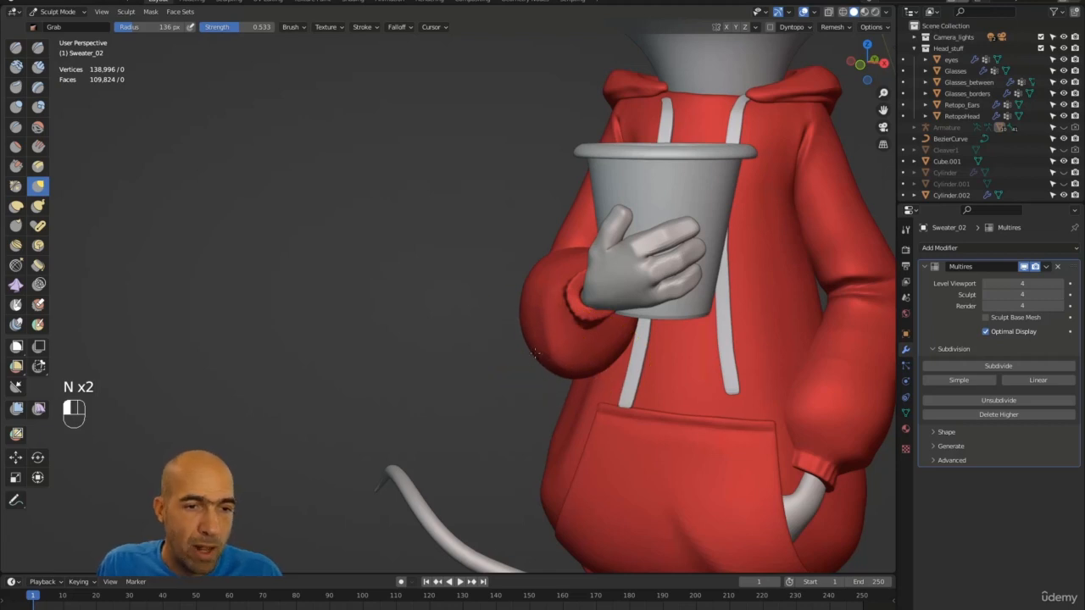
Adjust the cup arm's sleeve near the cuff and pull its upper part near the shoulder outward with the Grab brush
middle_click_drag(557, 339, 562, 319)
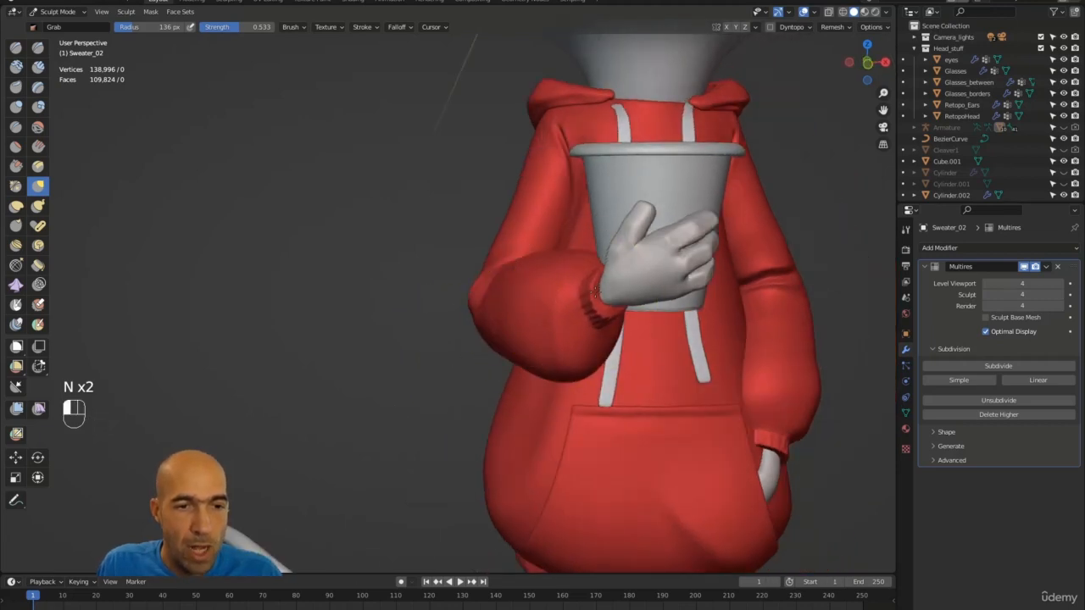
left_click_drag(534, 288, 588, 288, "alt")
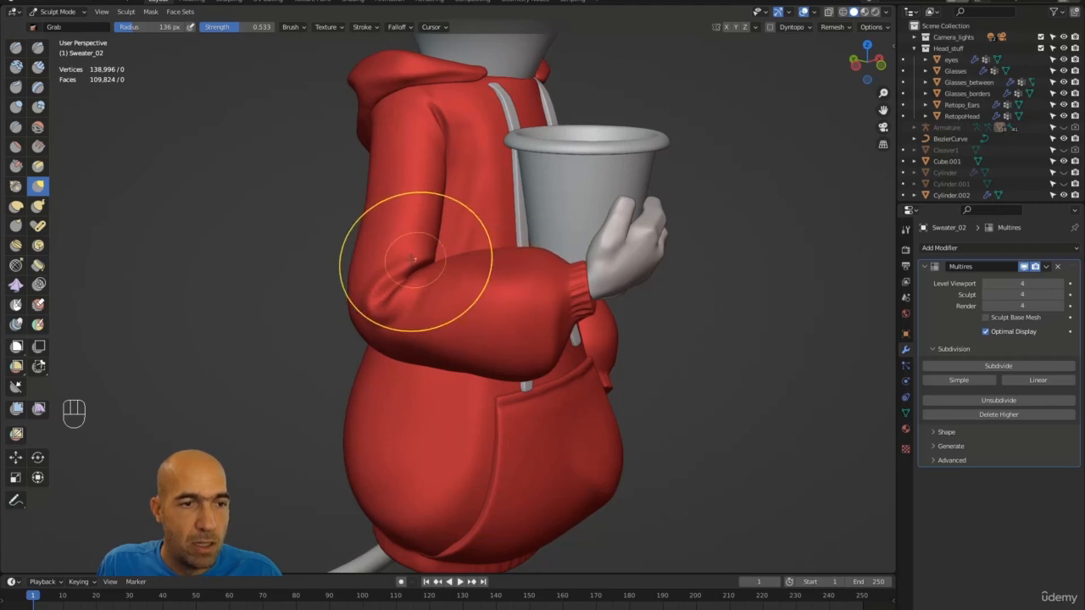
left_click_drag(387, 279, 337, 272, "alt")
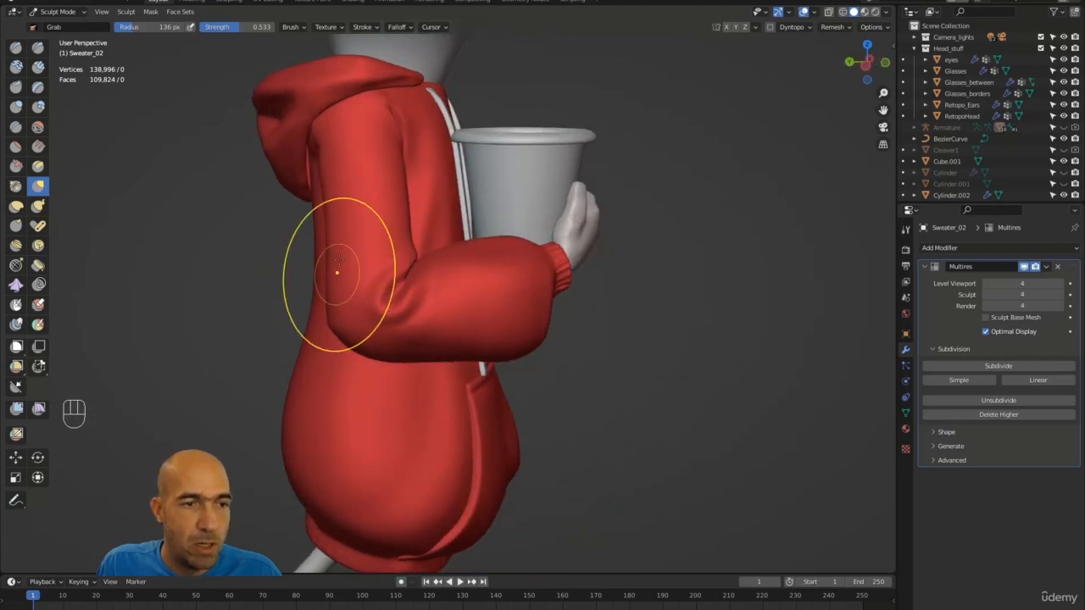
left_click_drag(339, 217, 423, 206, "alt")
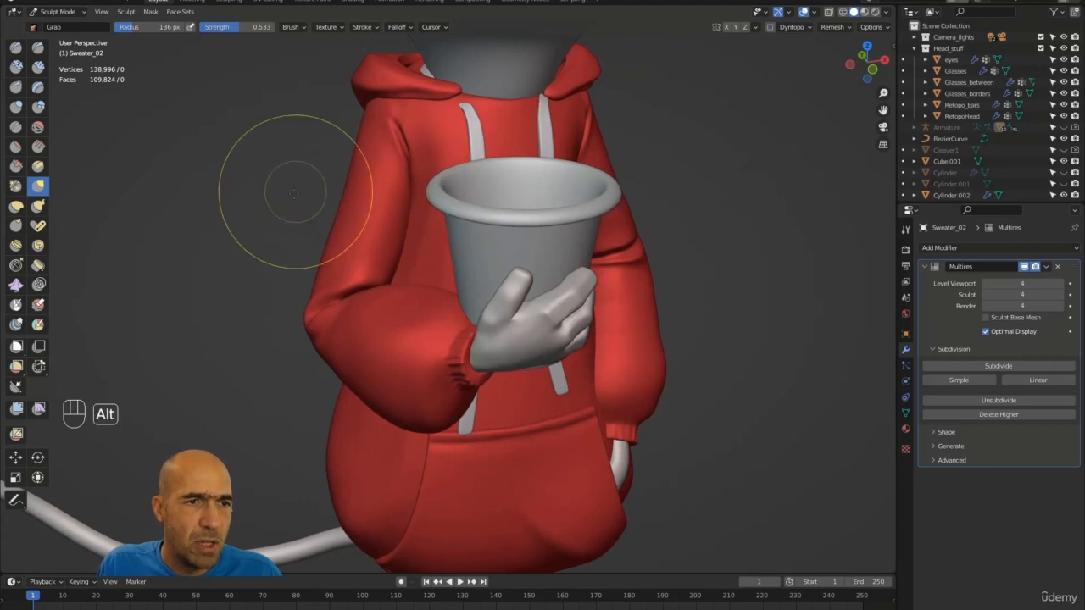
left_click_drag(294, 193, 356, 198, "alt")
left_click_drag(395, 139, 375, 143)
mouse_move(334, 147)
left_mouse_down("alt")
mouse_move(368, 143)
mouse_move(400, 191)
left_mouse_up("alt")
left_click_drag(608, 283, 531, 276, "alt")
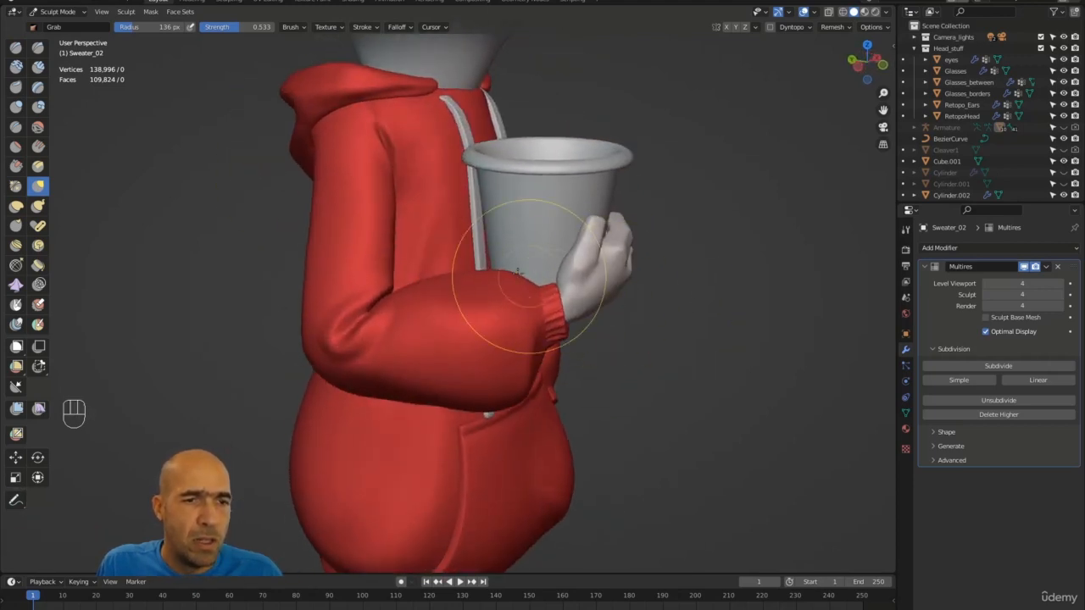
Lower the upper surface of the cup arm's forearm sleeve with the Grab brush at a 136 px radius
left_click_drag(585, 351, 543, 361, "alt")
left_click_drag(486, 277, 494, 289)
left_click_drag(441, 276, 437, 283)
left_click_drag(413, 279, 413, 289)
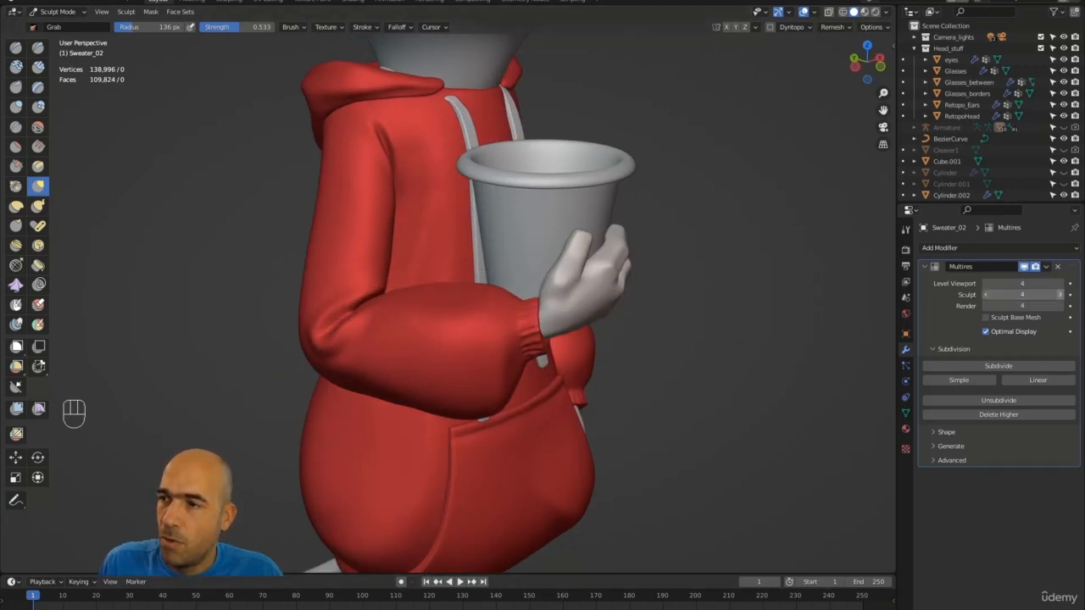
Bring up the character reference image over the viewport and reshape the underside of the cup arm's forearm sleeve with the Grab brush
left_click_drag(261, 224, 112, 194)
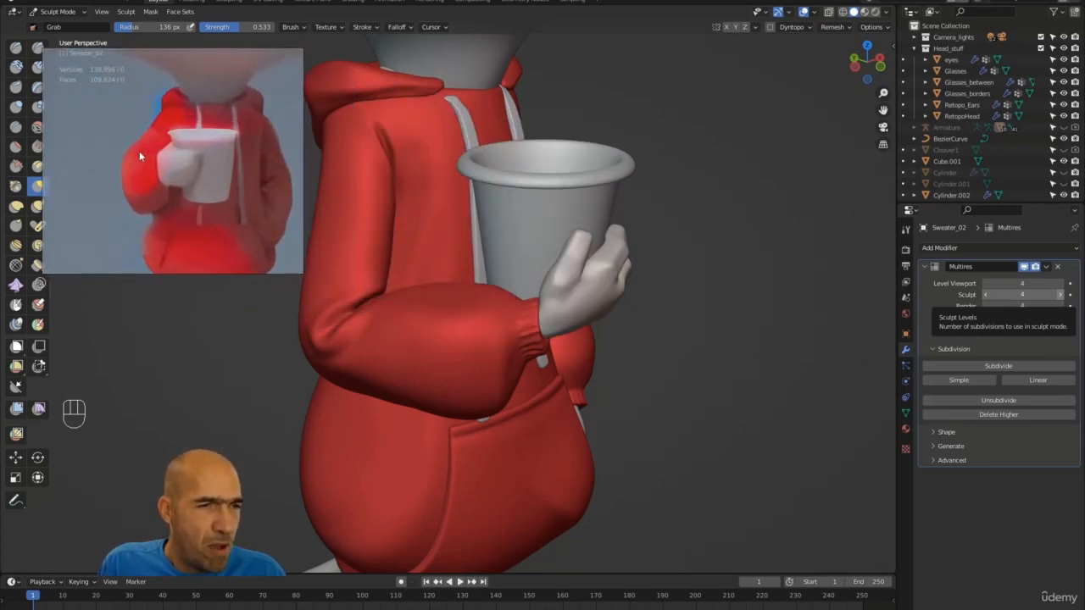
left_click(665, 389)
mouse_move(678, 378)
middle_mouse_down("ctrl+alt")
mouse_move(679, 412)
mouse_move(688, 385)
middle_mouse_up("ctrl+alt")
middle_click_drag(688, 385, 725, 378, "alt")
mouse_move(435, 418)
middle_mouse_down("alt")
mouse_move(418, 391)
mouse_move(437, 398)
middle_mouse_up("alt")
left_click_drag(443, 426, 407, 426)
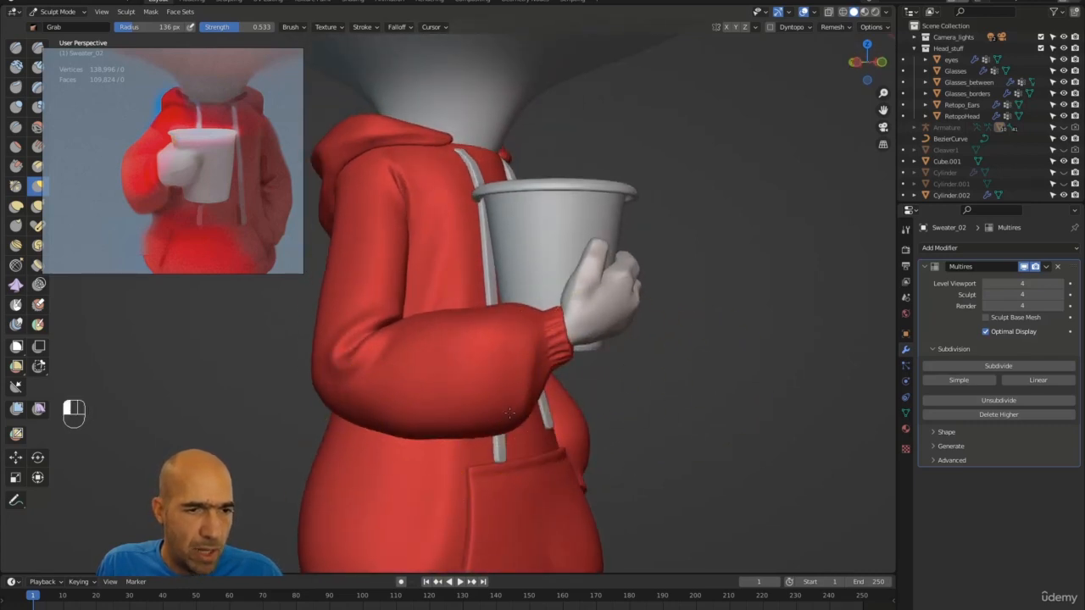
Push in the top of the cup arm's sleeve beside the cup with the Grab brush at a 136 px radius
middle_click_drag(496, 436, 520, 310, "alt")
left_click_drag(529, 298, 526, 305)
left_click_drag(505, 293, 527, 303)
middle_click_drag(527, 303, 508, 291, "alt")
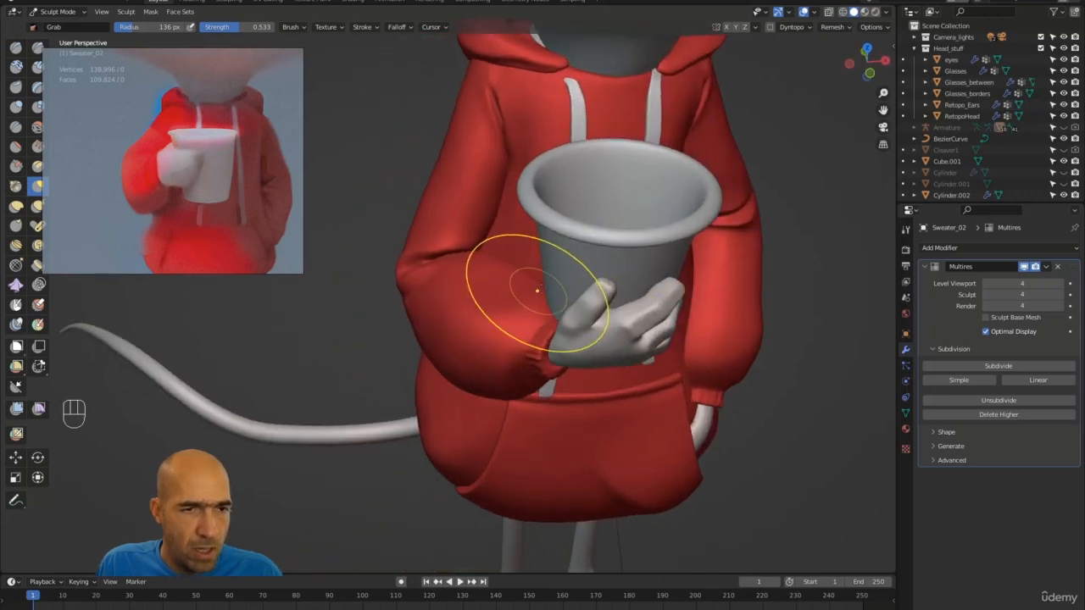
Pull the outer side of the cup arm's forearm sleeve up toward the elbow fold with the Grab brush at a 136 px radius
mouse_move(453, 317)
middle_mouse_down("alt")
mouse_move(353, 338)
mouse_move(363, 337)
middle_mouse_up("alt")
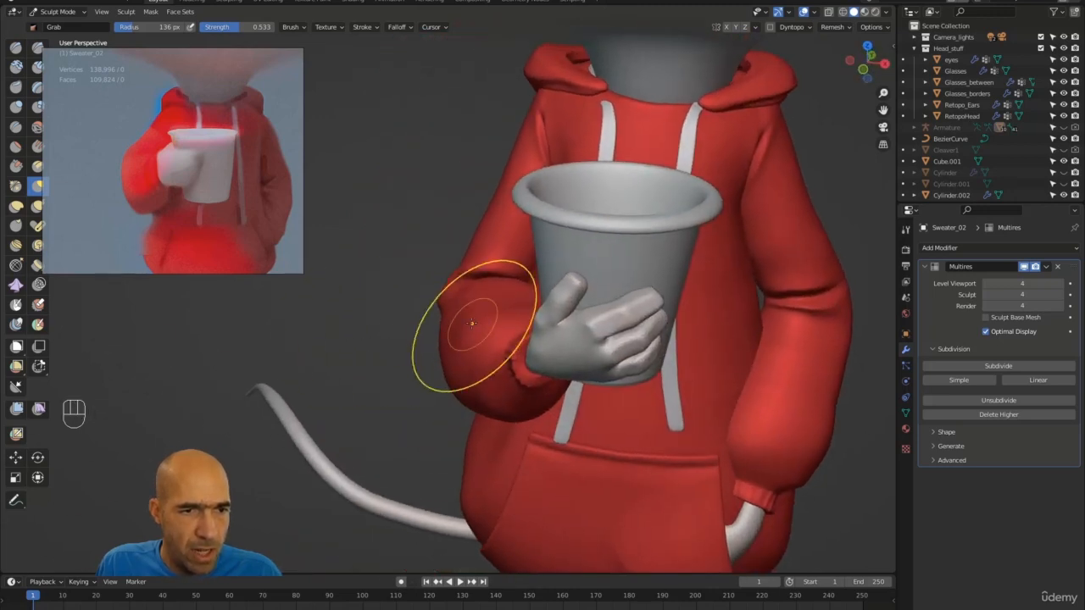
left_click_drag(464, 341, 474, 301)
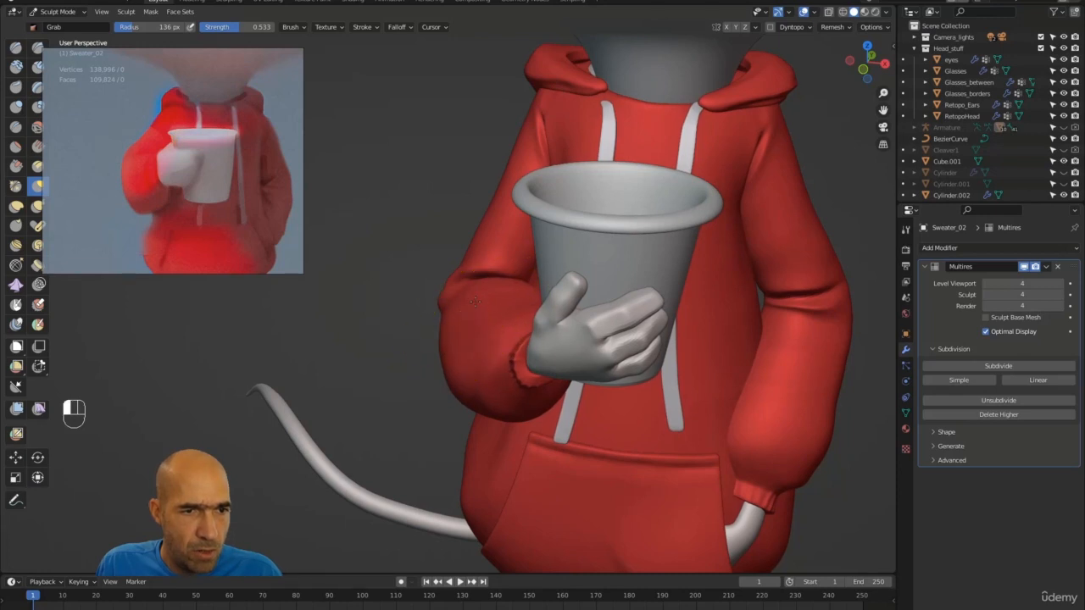
mouse_move(444, 335)
middle_mouse_down("alt")
mouse_move(489, 307)
mouse_move(474, 331)
mouse_move(479, 375)
middle_mouse_up("alt")
middle_click_drag(370, 418, 495, 385, "alt")
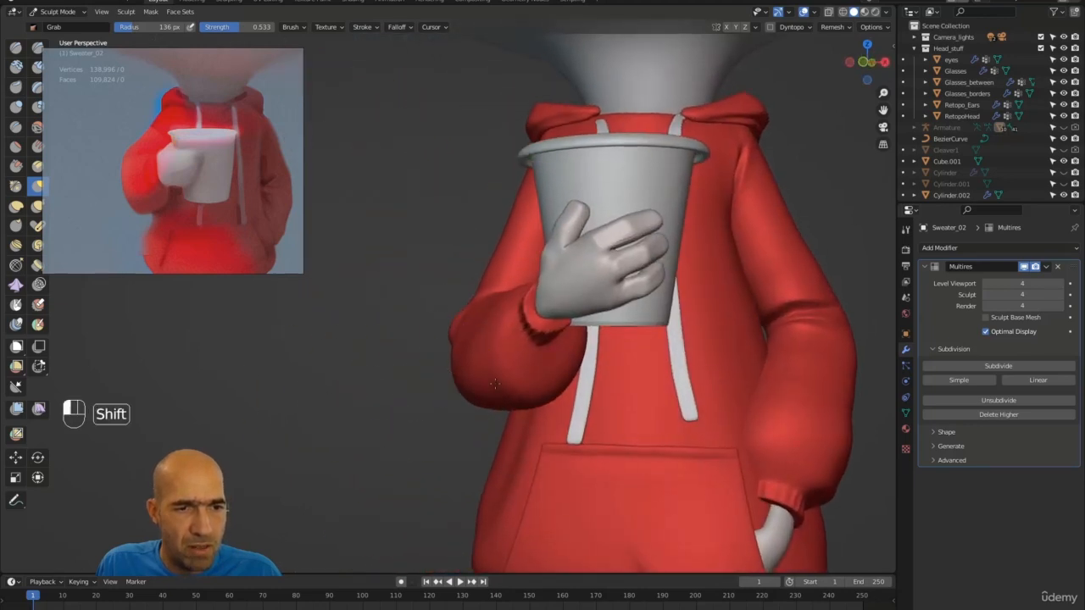
mouse_move(443, 431)
middle_mouse_down("alt")
mouse_move(539, 352)
mouse_move(575, 374)
middle_mouse_up("alt")
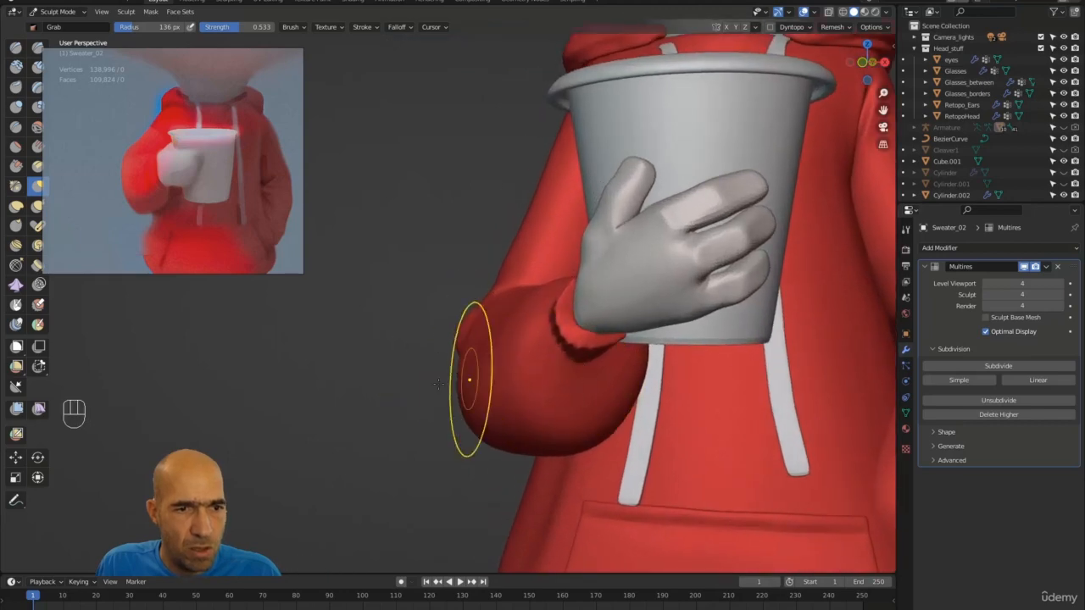
middle_click_drag(438, 384, 580, 366)
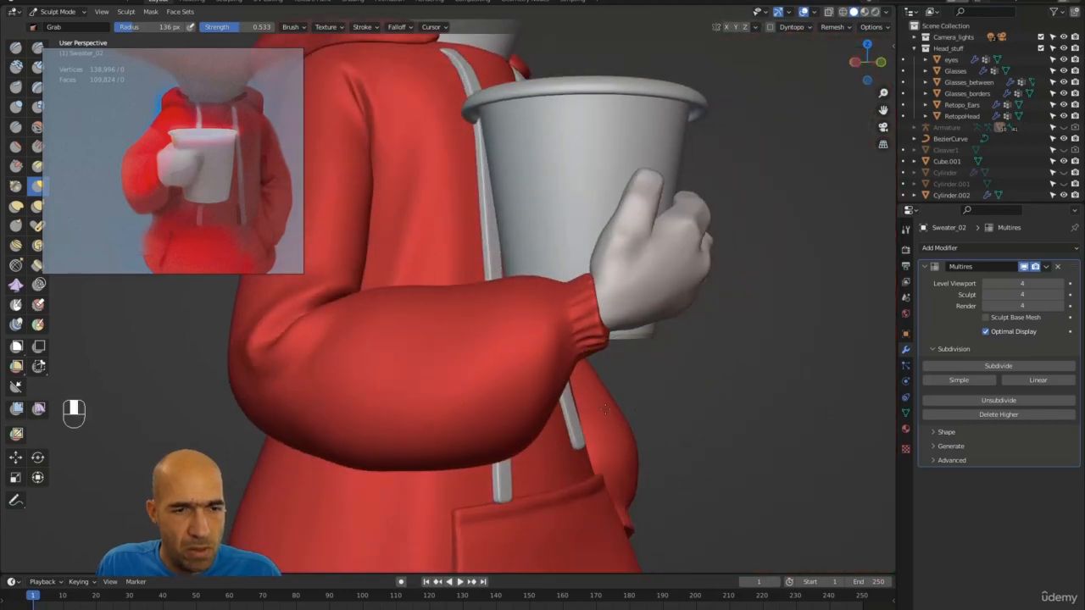
middle_click_drag(604, 409, 547, 408)
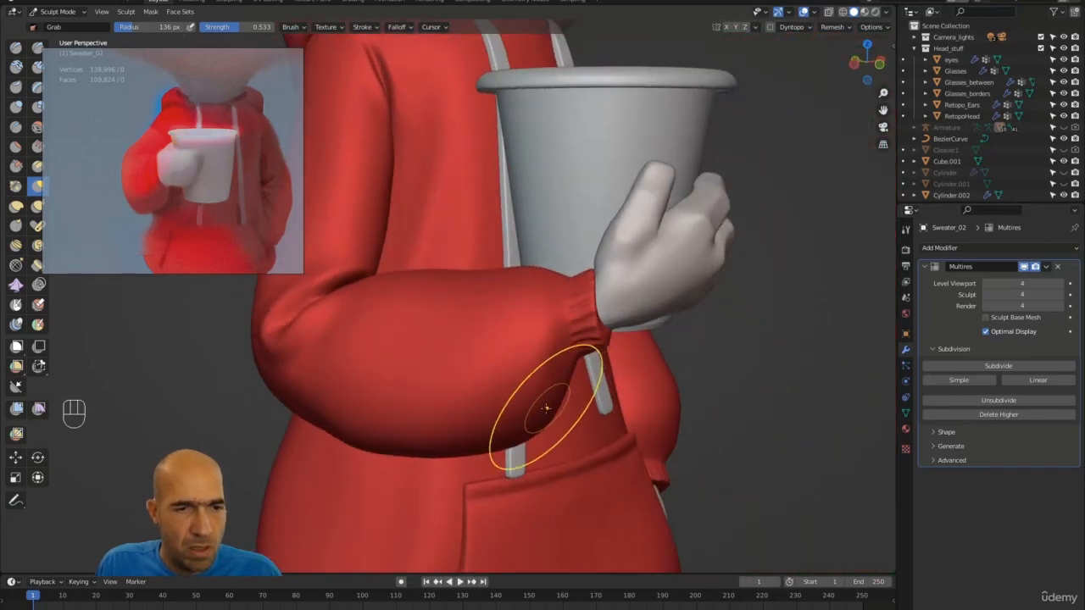
Examine the shape of both hoodie sleeves from below, from the pocket arm's side, from behind and from the front
left_click_drag(738, 372, 526, 460, "ctrl+alt")
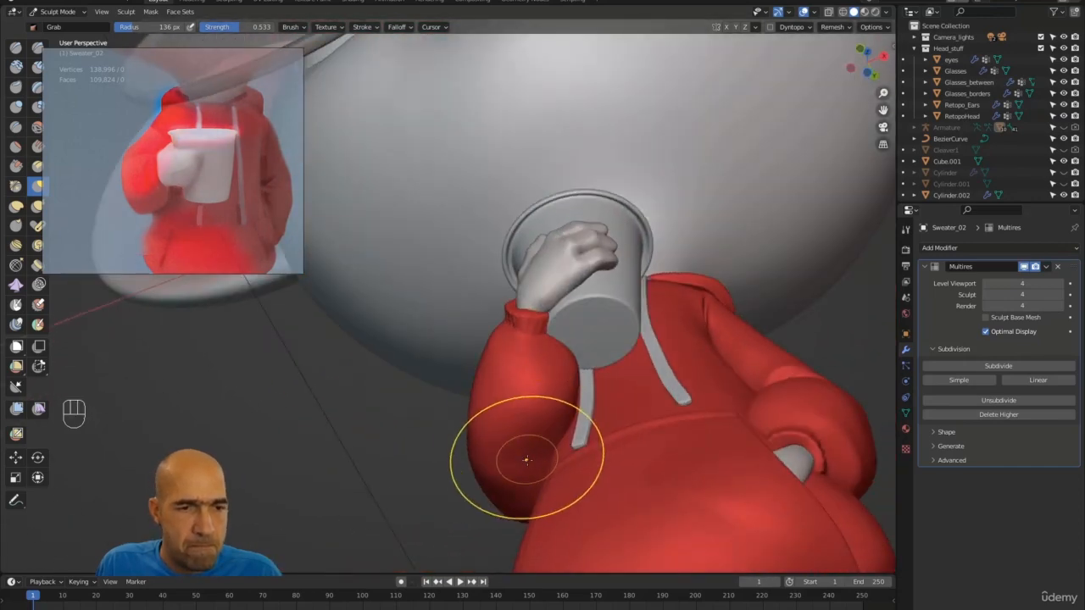
left_click_drag(438, 489, 444, 544, "alt")
left_click_drag(736, 435, 524, 398, "alt+shift")
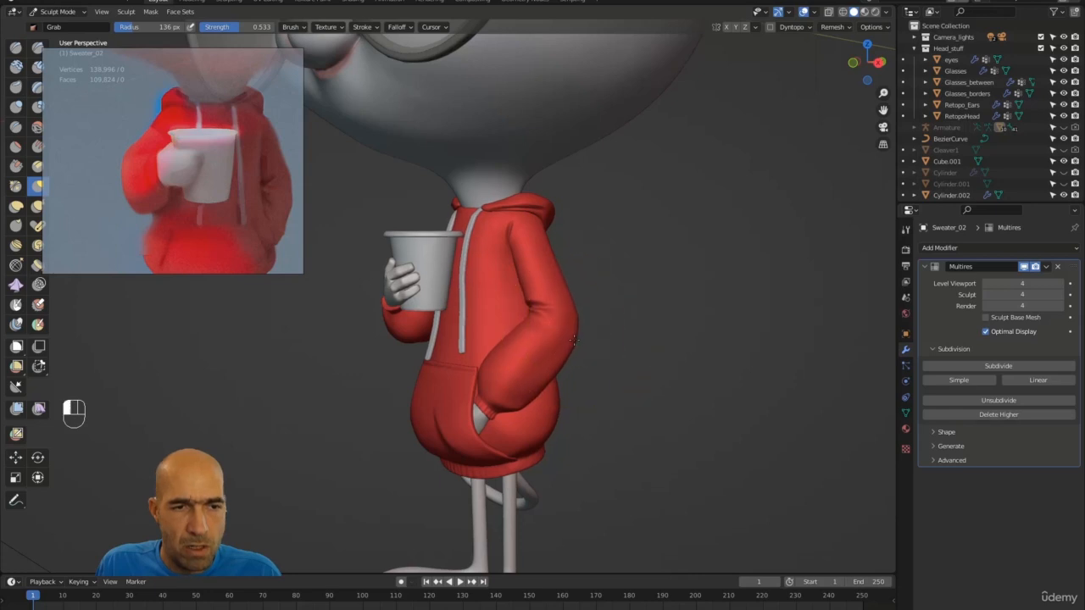
left_click_drag(630, 330, 591, 343, "alt")
mouse_move(590, 343)
left_mouse_down("ctrl+alt")
mouse_move(584, 396)
mouse_move(586, 346)
left_mouse_up("ctrl+alt")
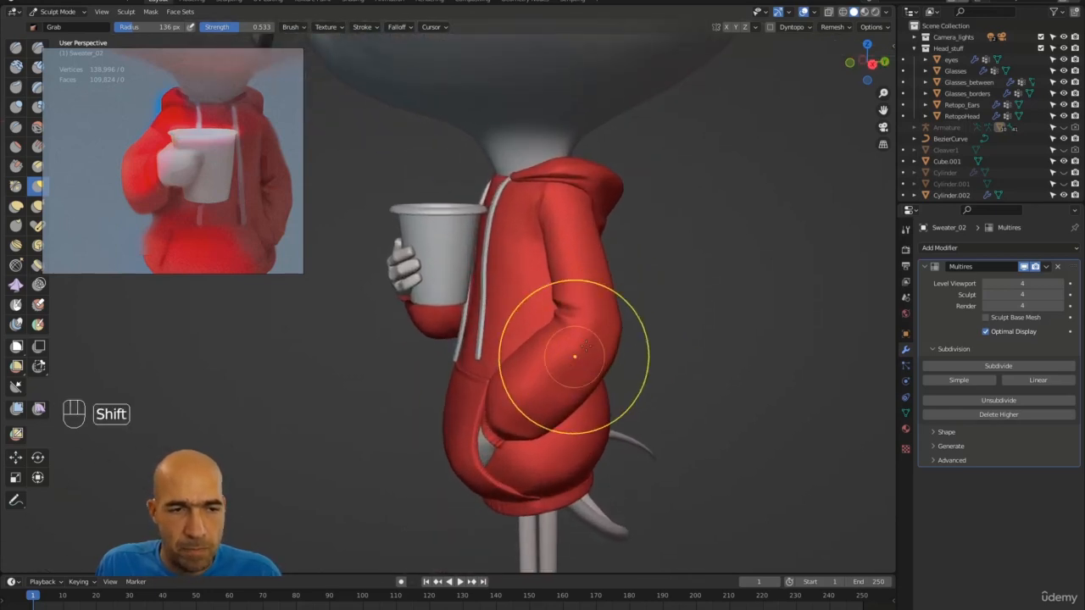
left_click_drag(662, 352, 671, 311, "ctrl+alt")
left_click_drag(704, 358, 673, 351, "alt")
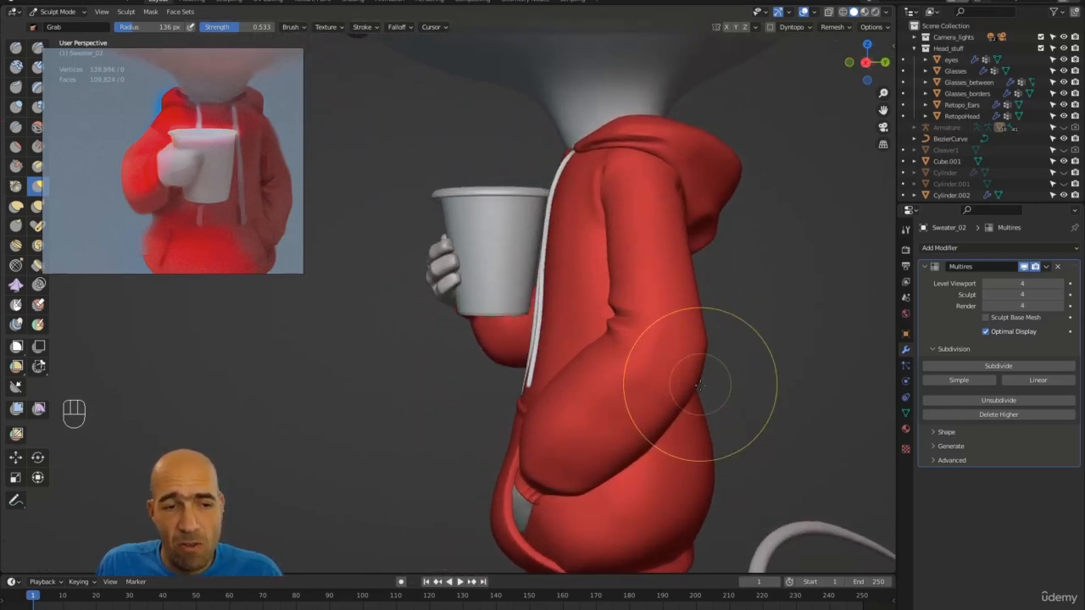
key("x")
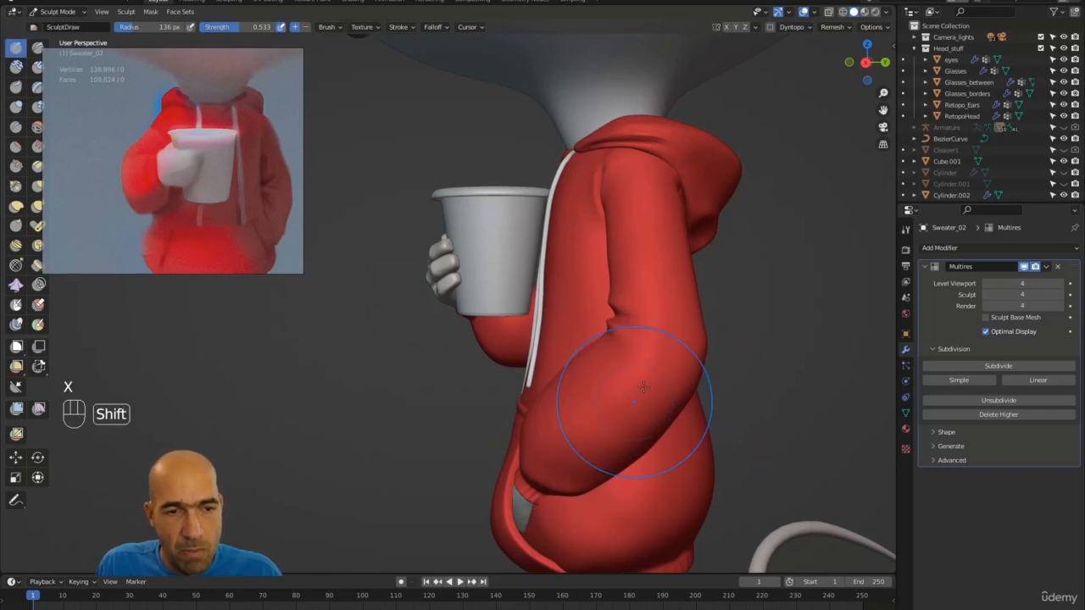
left_click_drag(734, 388, 649, 376, "alt")
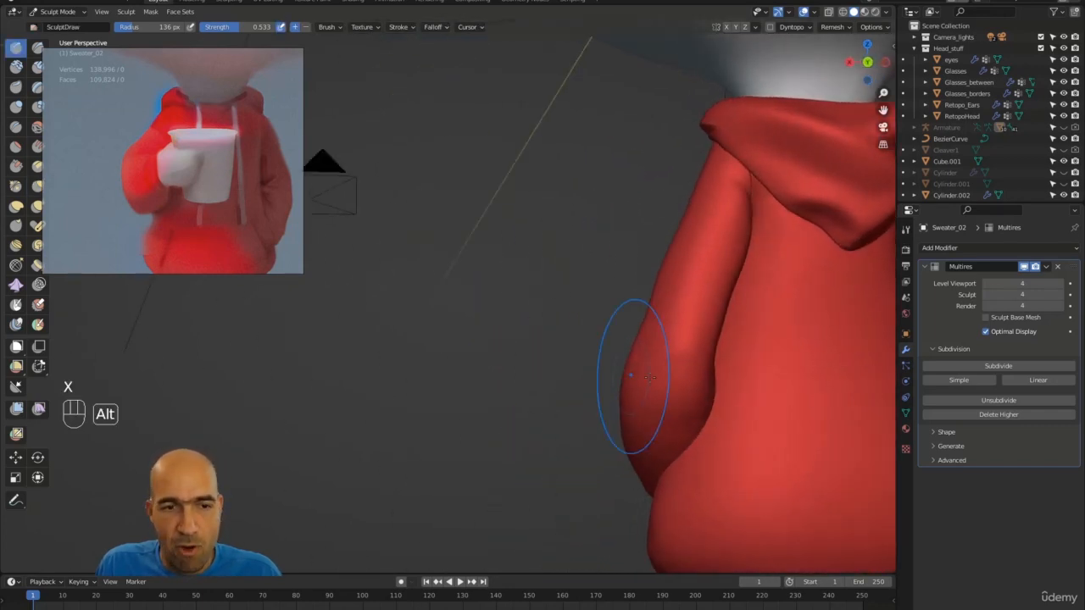
left_click_drag(618, 271, 719, 207, "alt+shift")
left_click_drag(721, 281, 669, 301, "alt")
key("g")
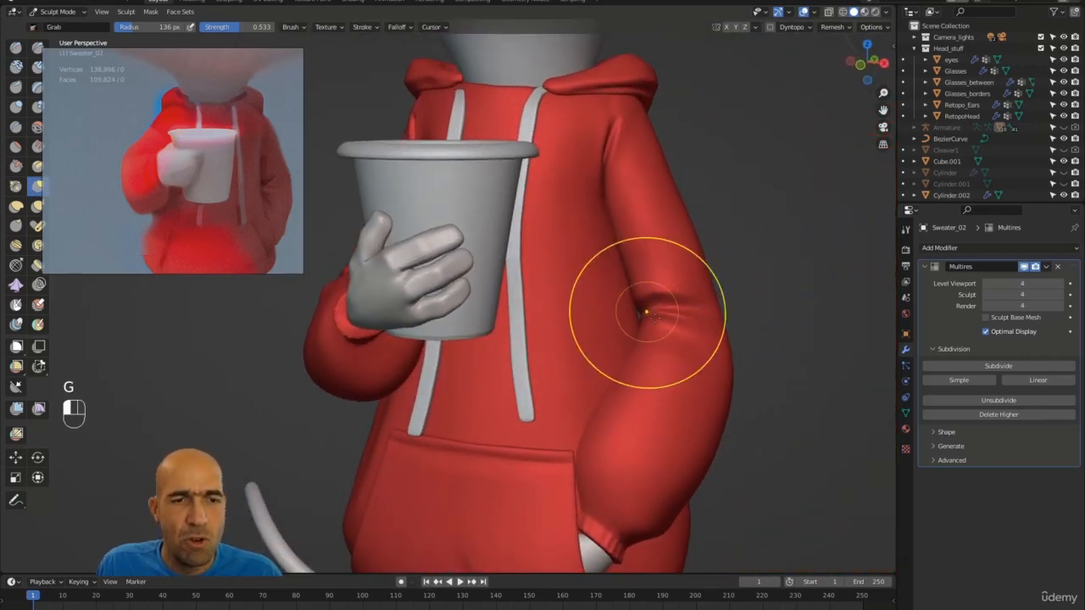
left_click_drag(666, 347, 630, 365, "alt")
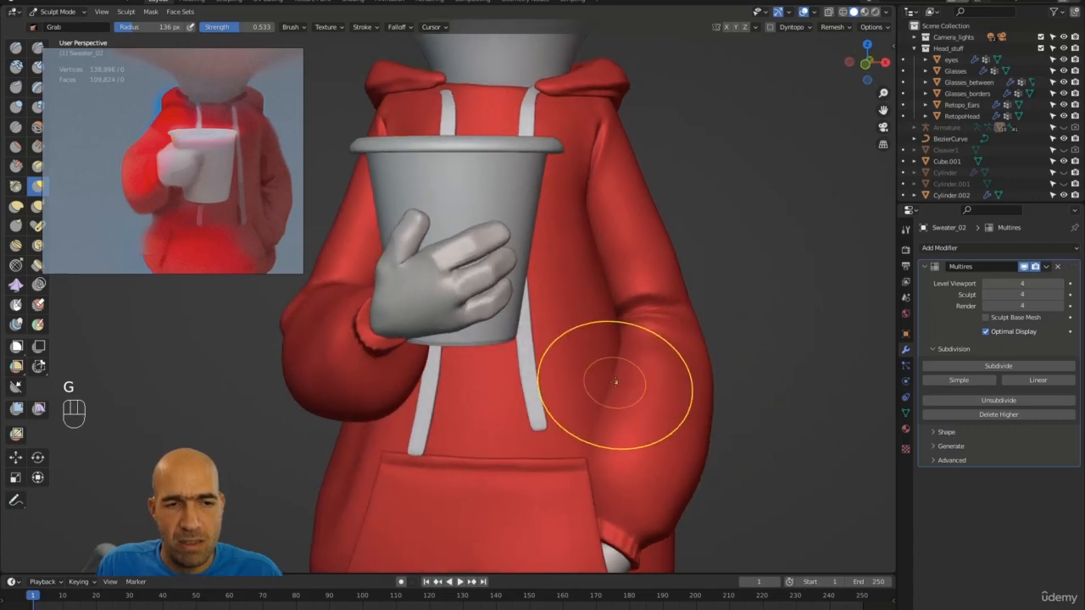
left_click_drag(743, 412, 649, 472, "alt")
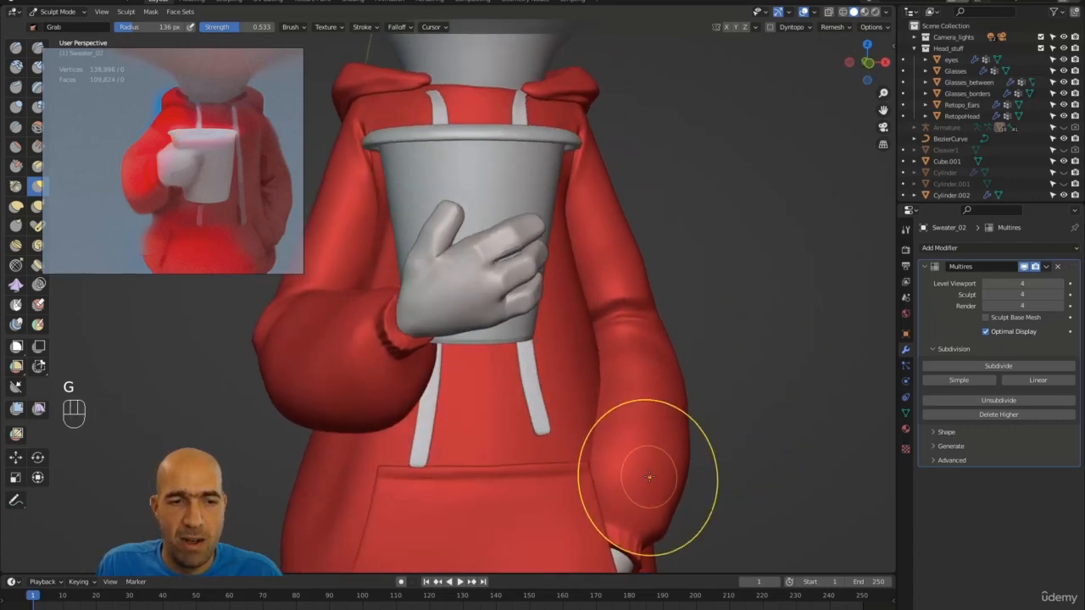
mouse_move(738, 460)
left_mouse_down("alt")
mouse_move(635, 459)
mouse_move(700, 424)
left_mouse_up("alt")
mouse_move(817, 334)
left_mouse_down("ctrl+alt")
mouse_move(777, 361)
mouse_move(730, 353)
left_mouse_up("ctrl+alt")
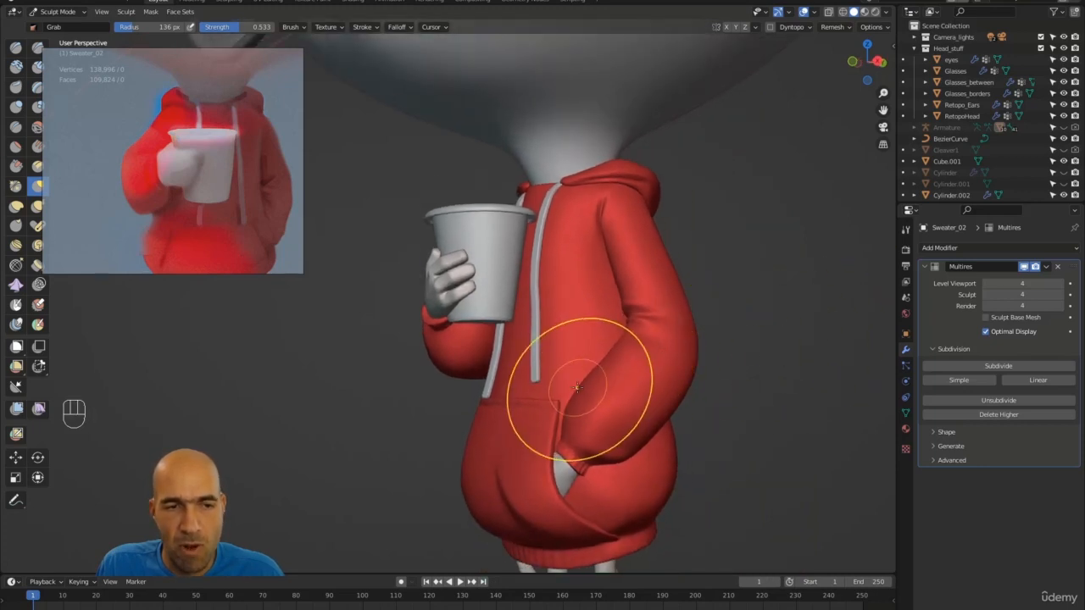
Adjust the pocket arm's forearm sleeve above the cuff with short Grab brush strokes at a 136 px radius
mouse_move(564, 423)
left_mouse_down()
mouse_move(563, 465)
mouse_move(577, 474)
left_mouse_up()
mouse_move(678, 448)
left_mouse_down("alt")
mouse_move(713, 452)
mouse_move(666, 436)
mouse_move(642, 448)
mouse_move(495, 418)
mouse_move(568, 403)
mouse_move(579, 386)
left_mouse_up("alt")
left_click_drag(582, 383, 589, 378)
left_click_drag(590, 378, 597, 370)
Compare the whole mouse character with the full reference image, checking the overall pose, proportions and glasses from several angles
middle_click_drag(656, 309, 714, 317, "alt")
middle_click_drag(713, 317, 710, 366, "ctrl+alt")
middle_click_drag(702, 289, 679, 398, "alt+shift")
middle_click_drag(621, 343, 636, 347, "alt")
key("alt+shift")
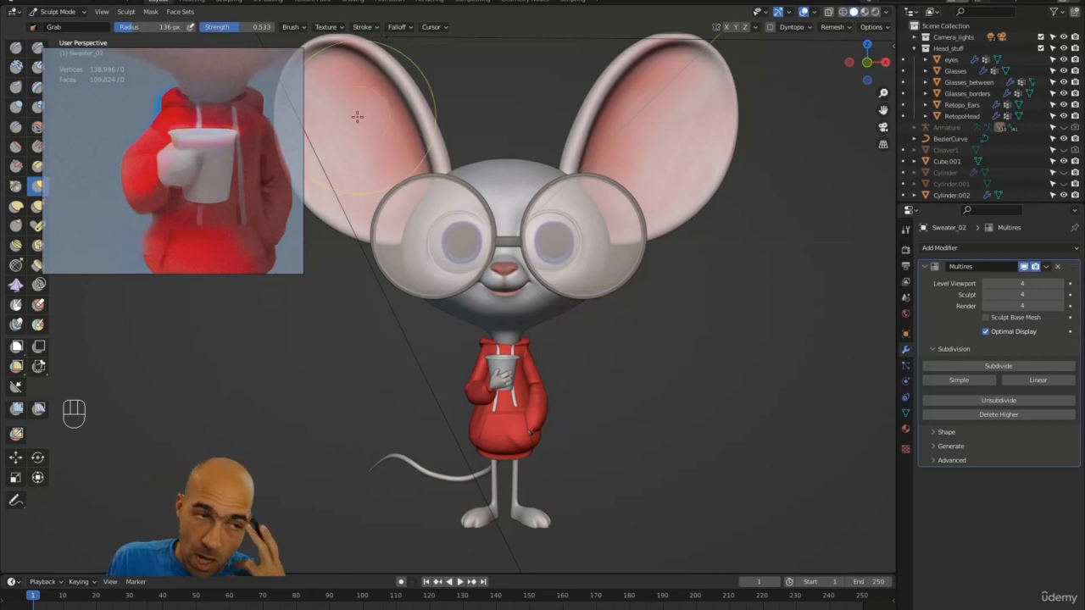
scroll(203, 179, "down", 4)
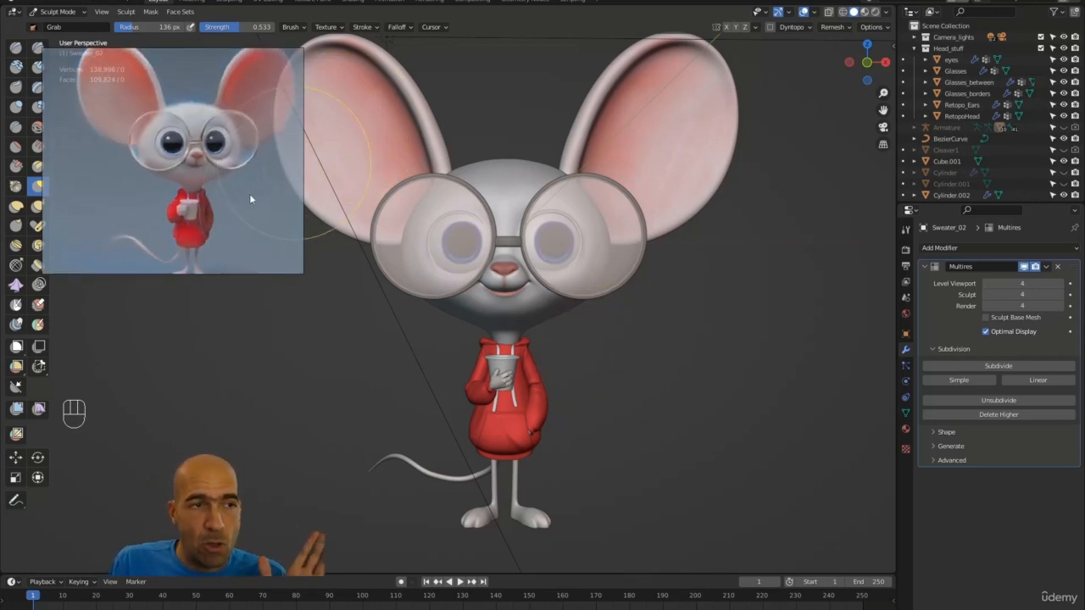
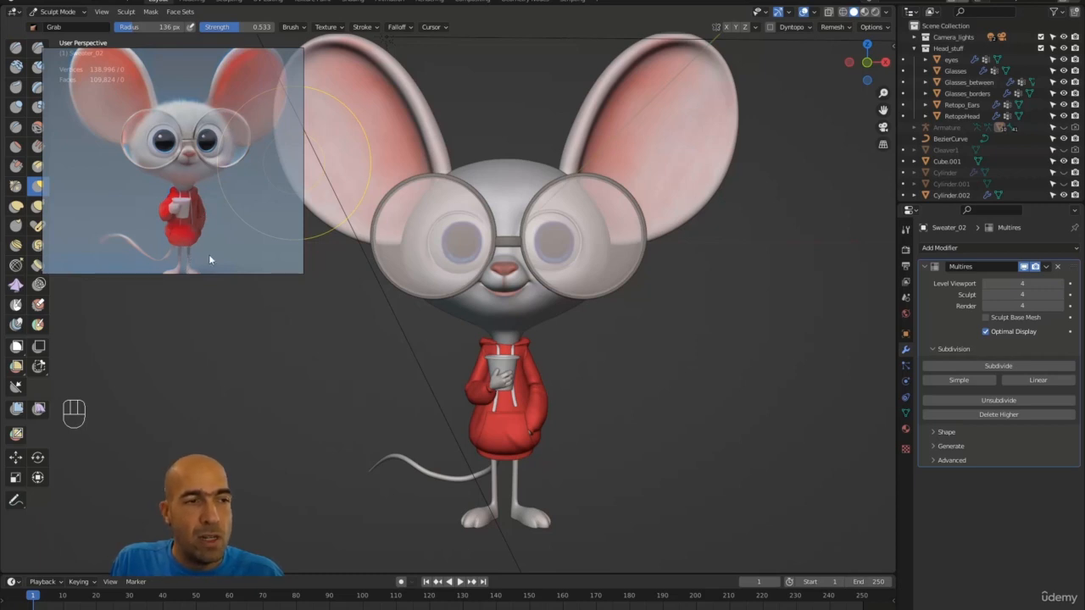
left_click(695, 364)
left_click_drag(695, 363, 708, 365, "alt")
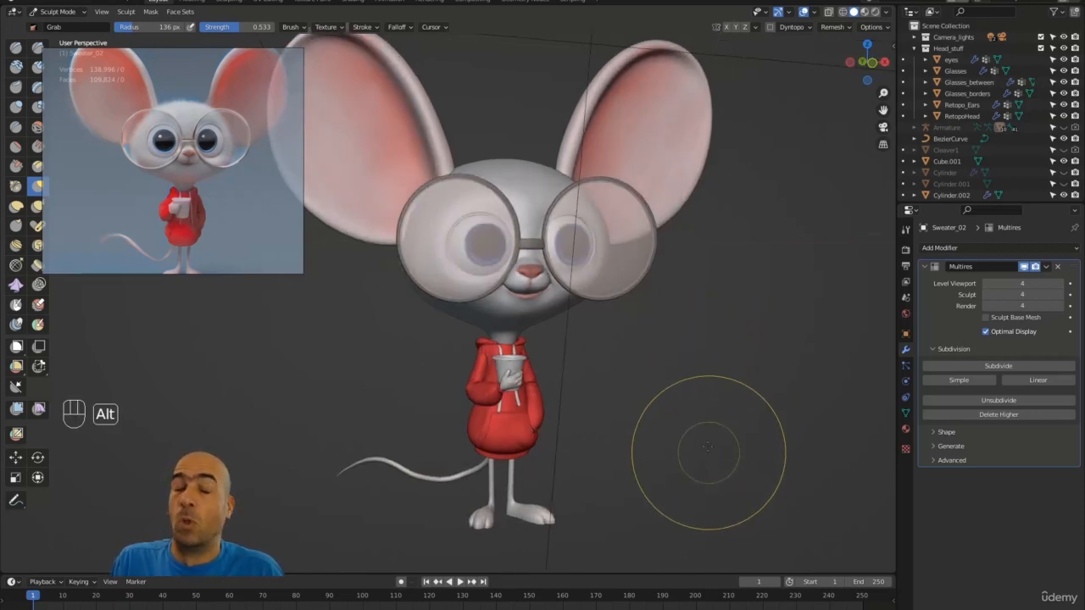
left_click_drag(707, 447, 673, 441, "alt")
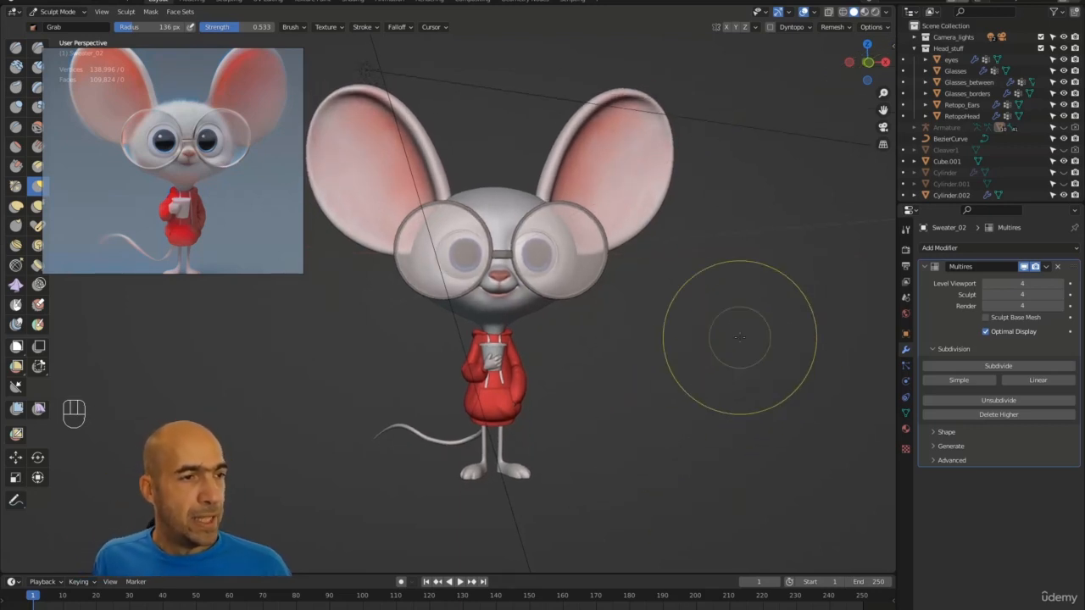
left_click_drag(662, 366, 671, 393, "alt")
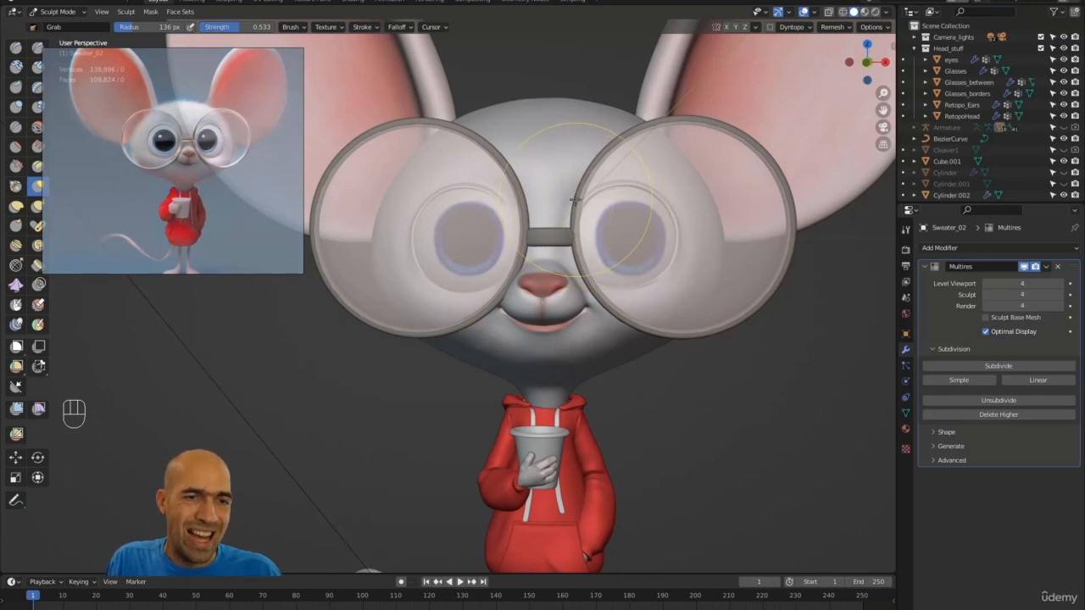
left_click_drag(588, 241, 660, 269, "alt")
Make the glasses' borders the active sculpt object and remove their Armature modifier
key("alt+q")
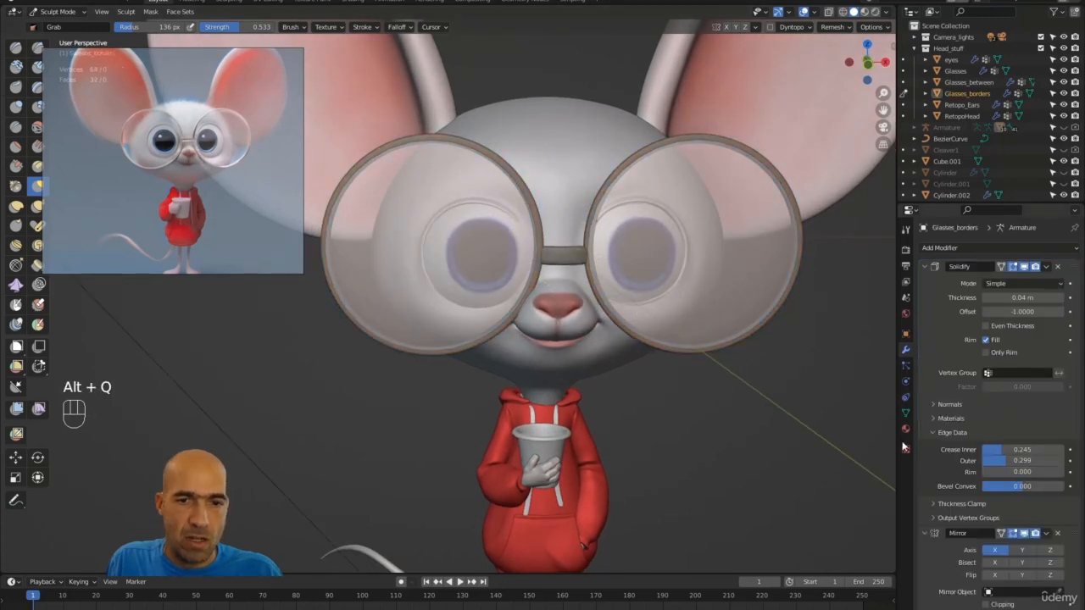
scroll(950, 523, "down", 8)
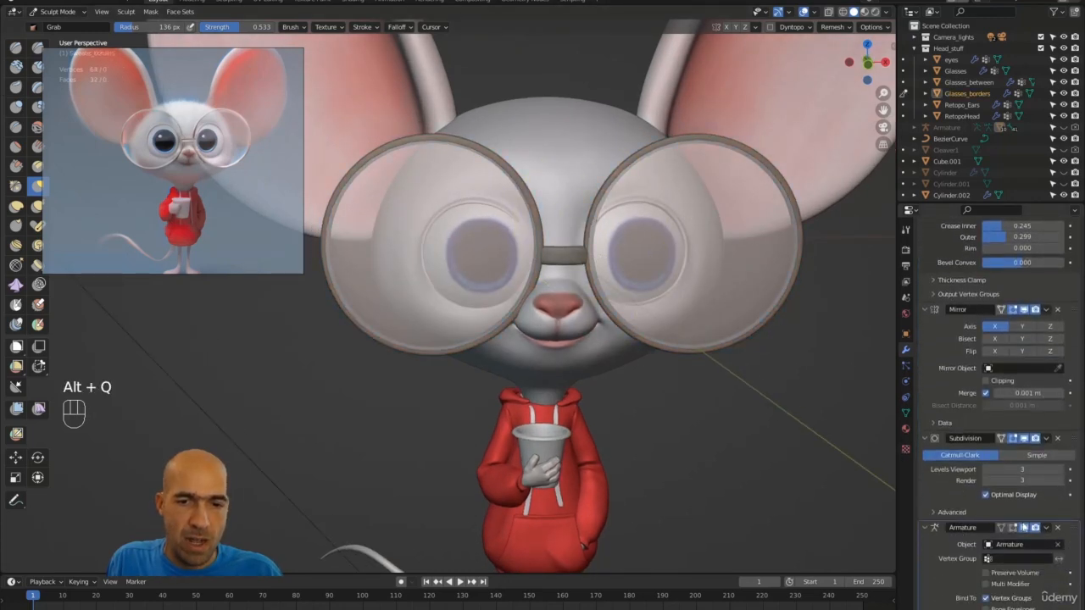
left_click(1058, 528)
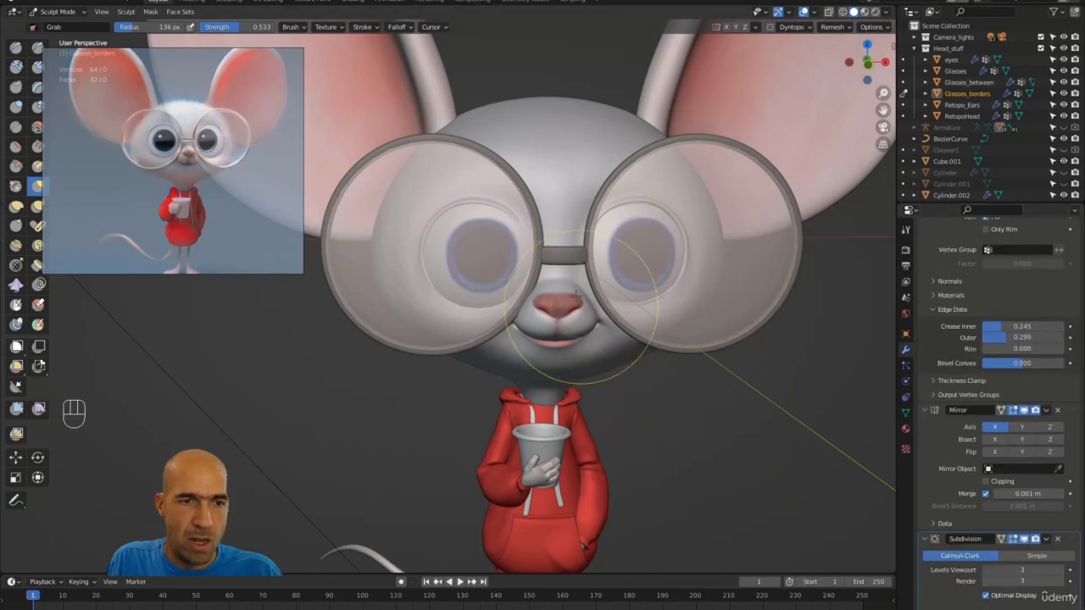
Remove the Armature modifier from the head and from the glasses' lenses
key("alt+q")
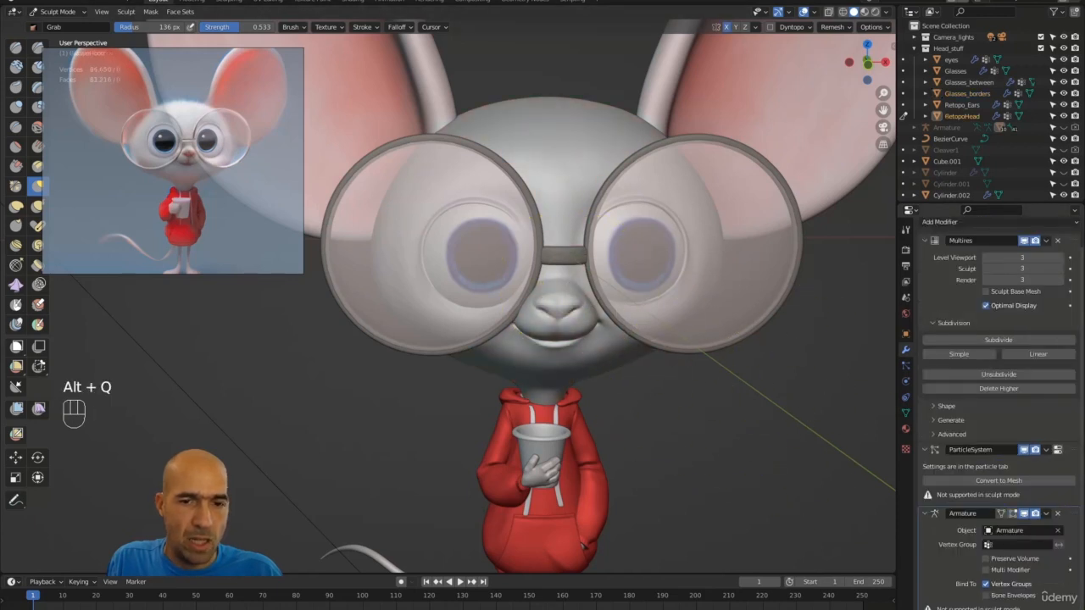
left_click(1046, 514)
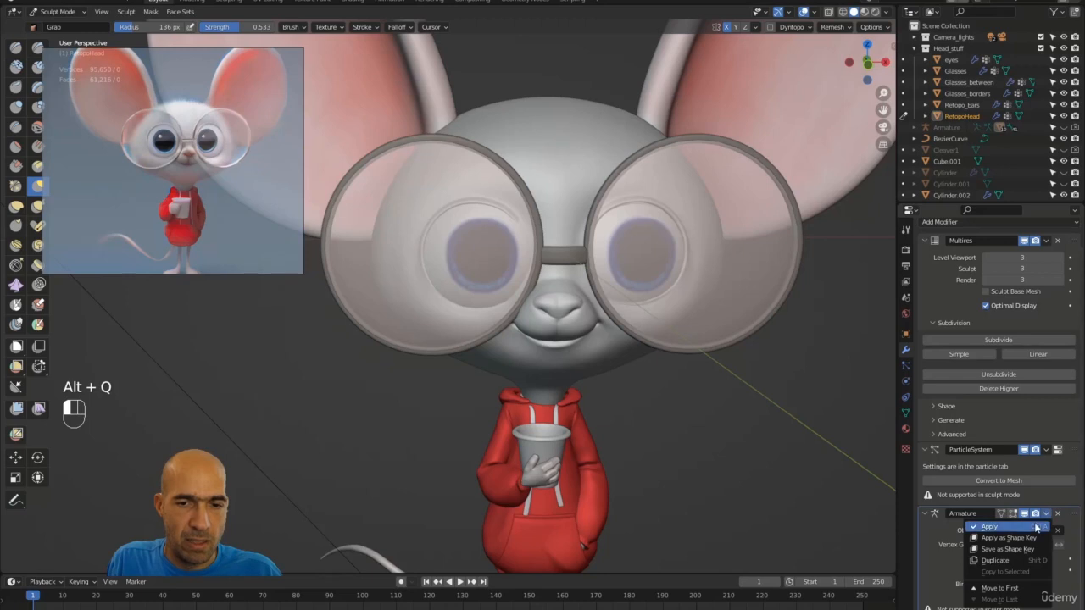
left_click(1058, 515)
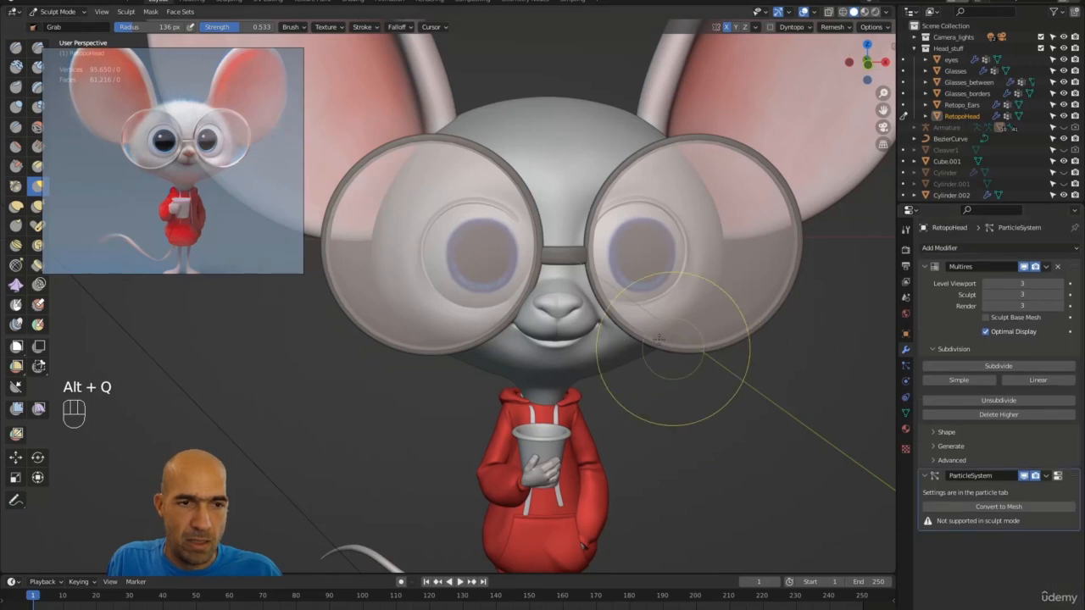
key("alt+q")
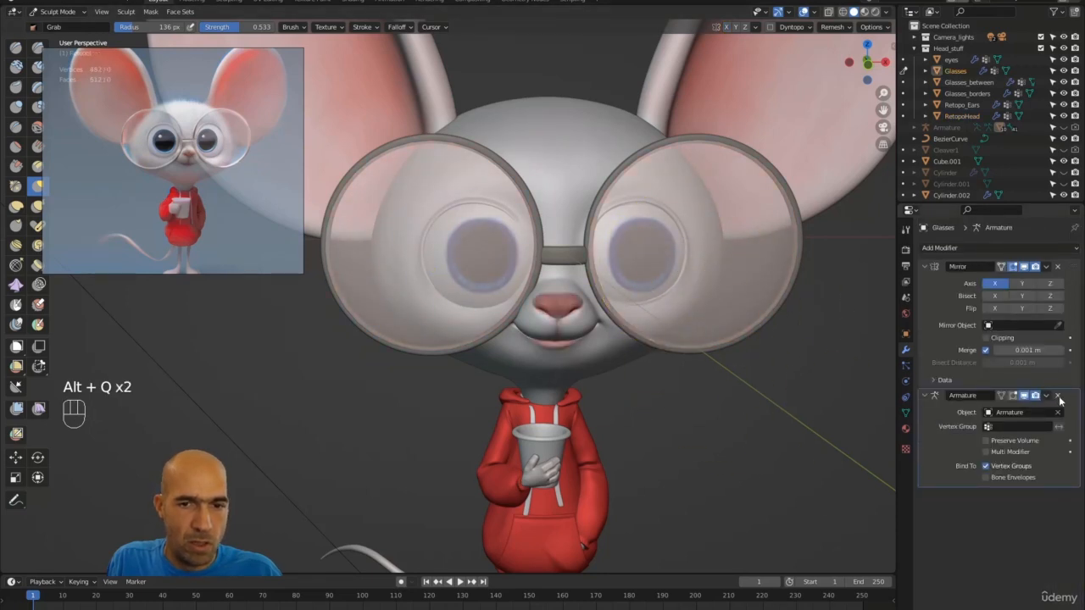
left_click(1057, 395)
Switch the active sculpt object from the glasses' lenses to the eyes
mouse_move(763, 343)
left_mouse_down("alt")
mouse_move(768, 372)
mouse_move(593, 326)
left_mouse_up("alt")
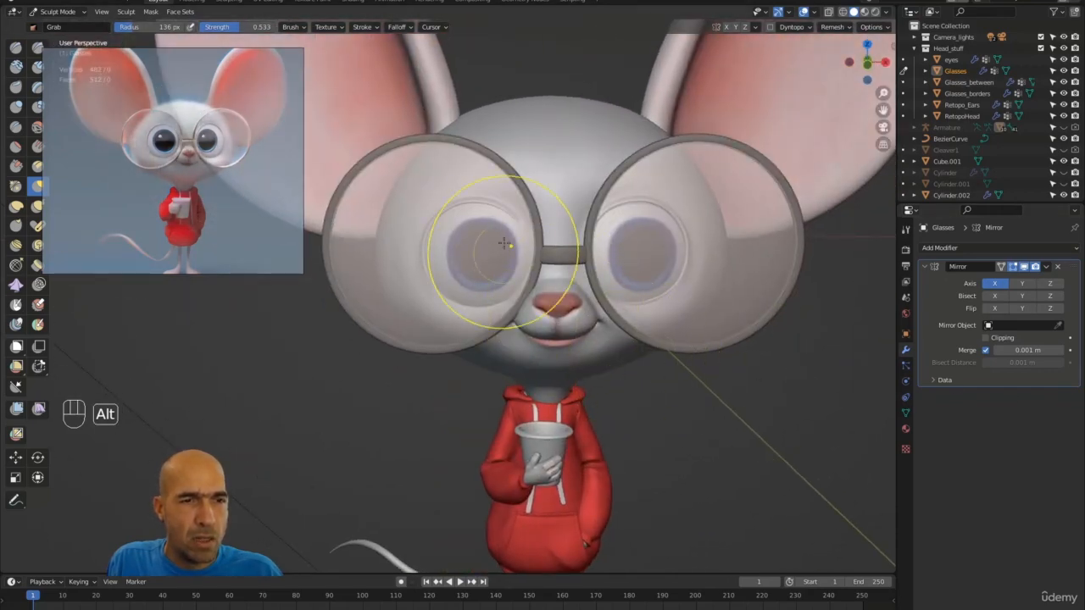
key("alt+q")
left_click_drag(492, 244, 557, 294, "alt")
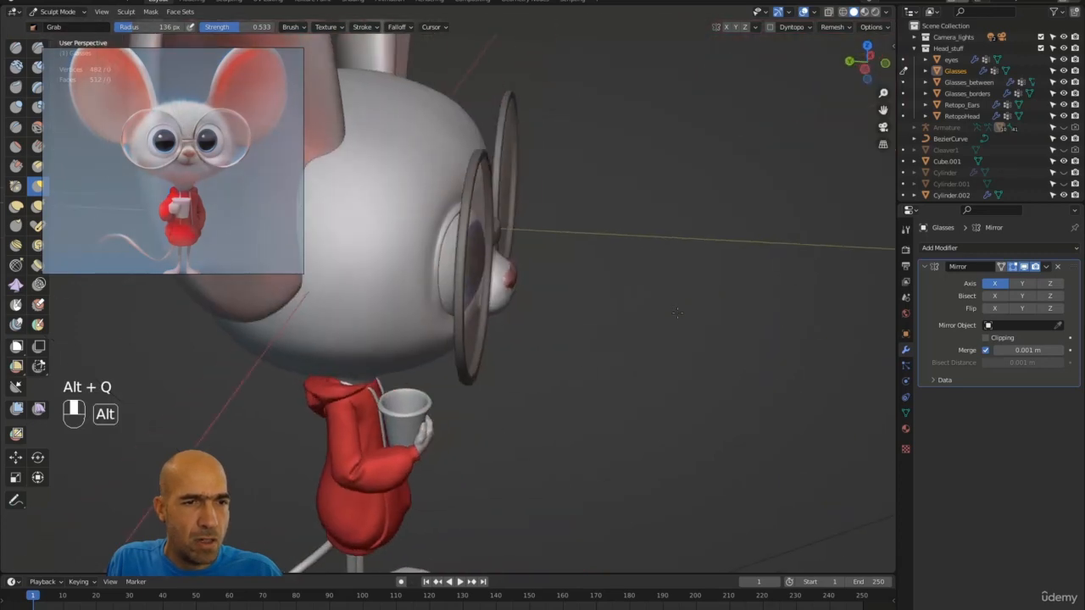
key("alt+q")
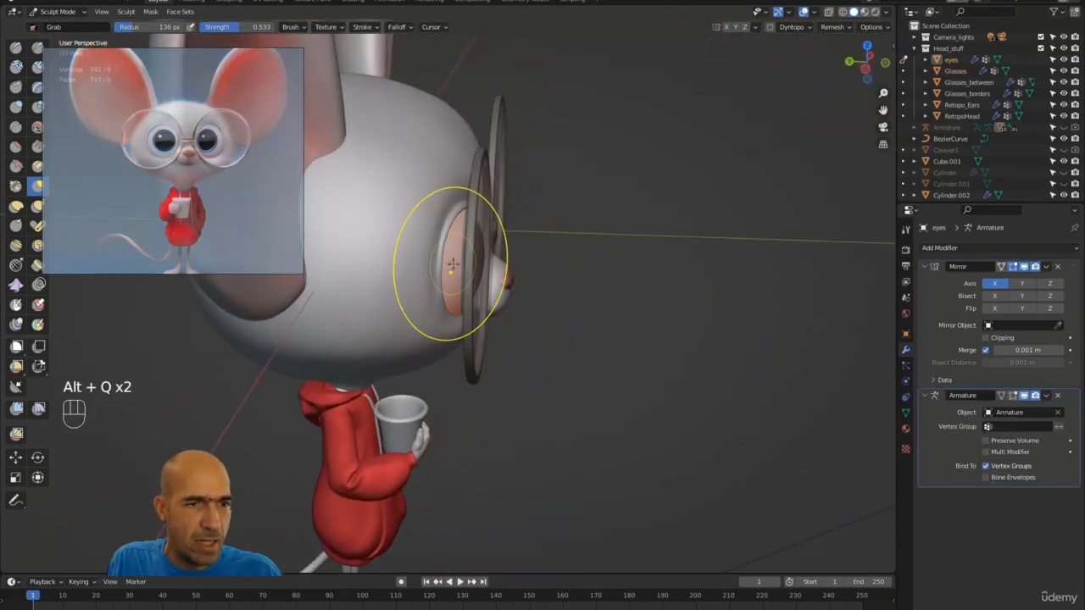
Make the head the active sculpt object and switch it to Object Mode
middle_click_drag(740, 346, 589, 315, "alt")
key("alt+q")
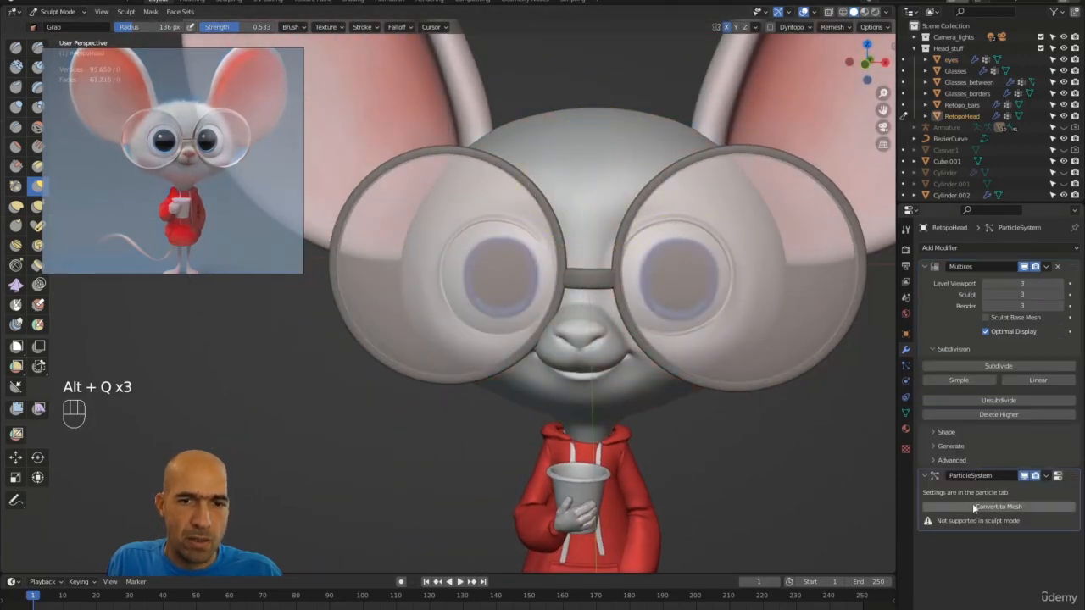
mouse_move(741, 235)
middle_mouse_down("alt")
mouse_move(730, 239)
mouse_move(731, 223)
mouse_move(726, 235)
middle_mouse_up("alt")
key("ctrl+Tab")
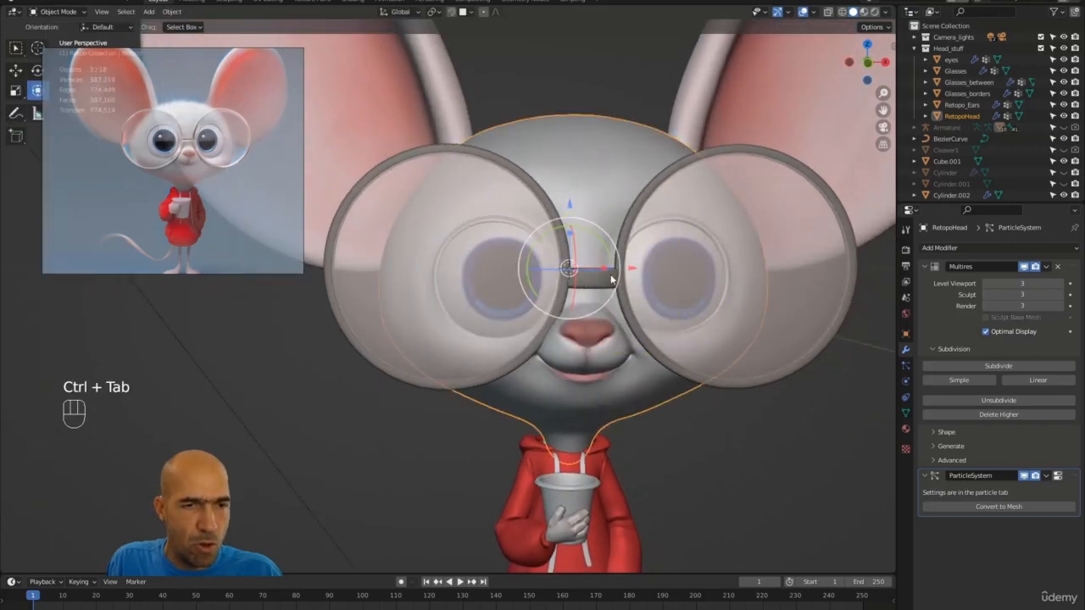
mouse_move(585, 284)
middle_mouse_down("alt")
mouse_move(571, 279)
mouse_move(573, 325)
middle_mouse_up("alt")
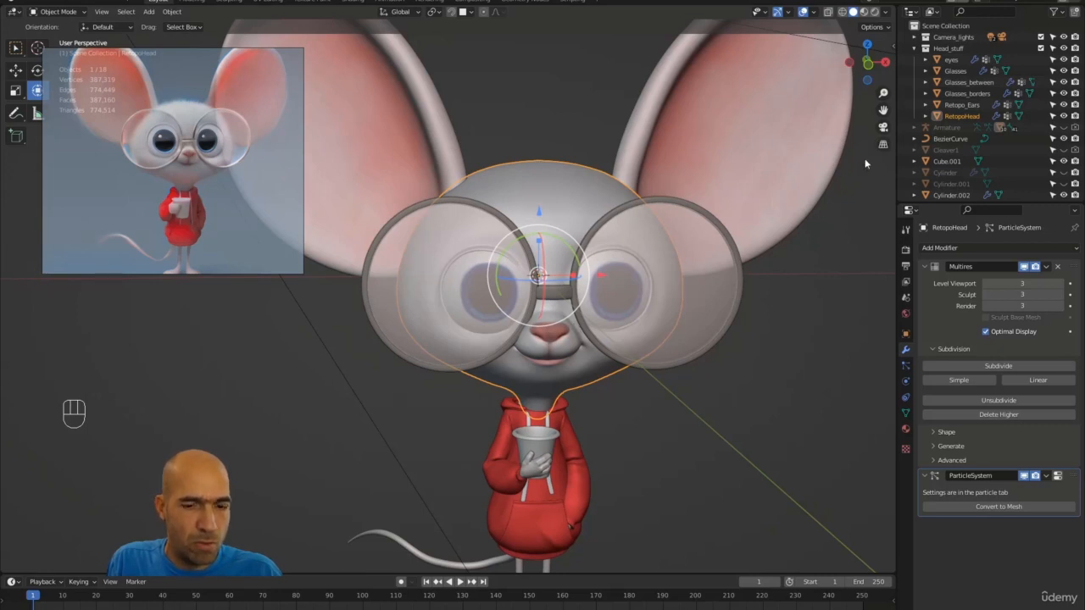
Show the viewport's view settings together with the 3D cursor's location and rotation values
key("n")
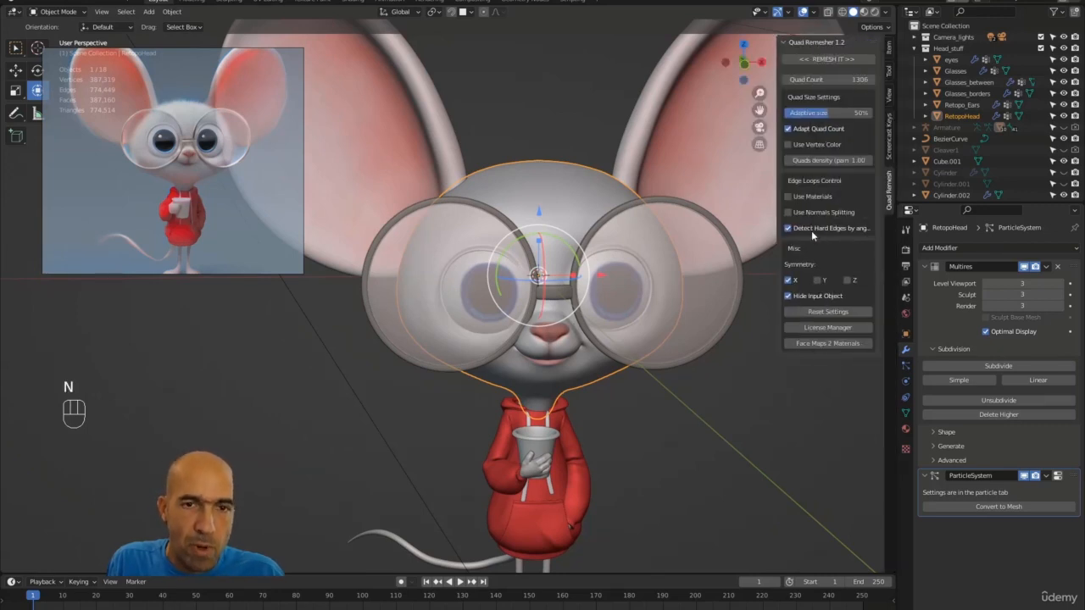
left_click(891, 68)
left_click(891, 92)
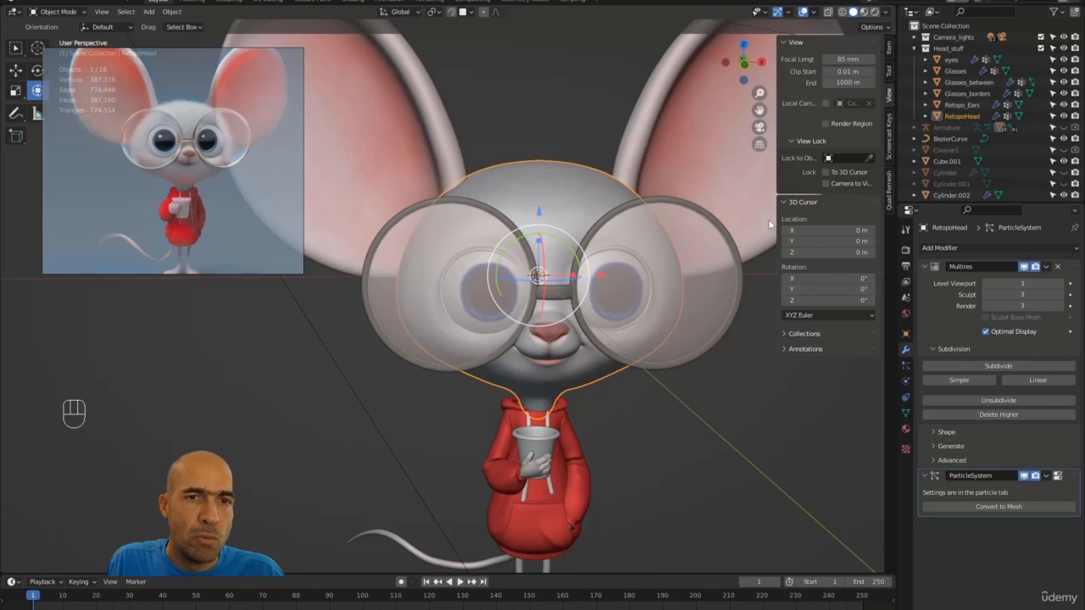
Select the eyes and clear their rotation, scale and location
left_click(612, 264)
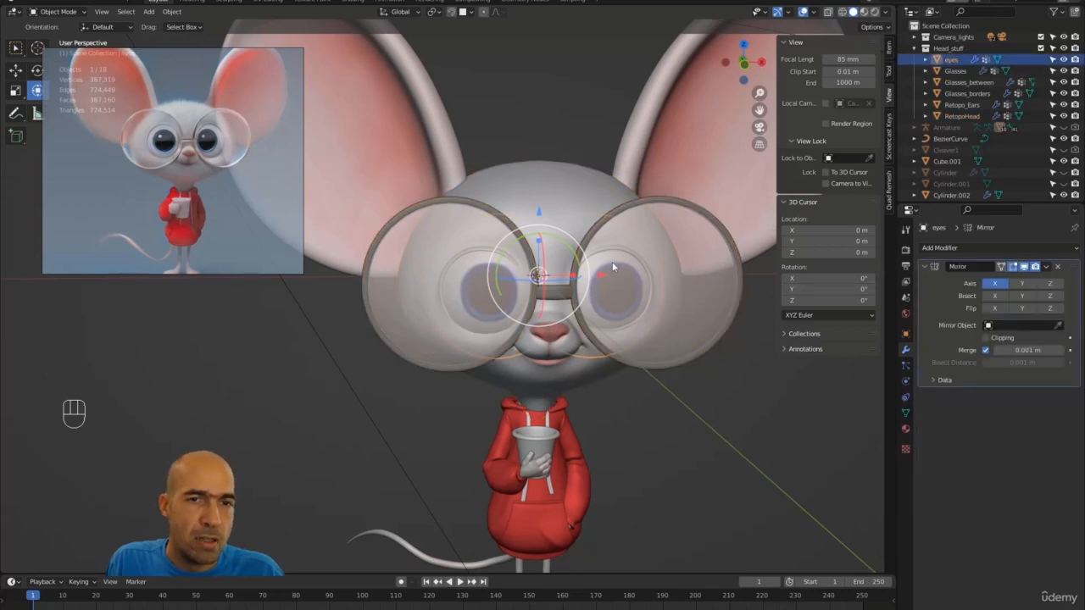
key("alt")
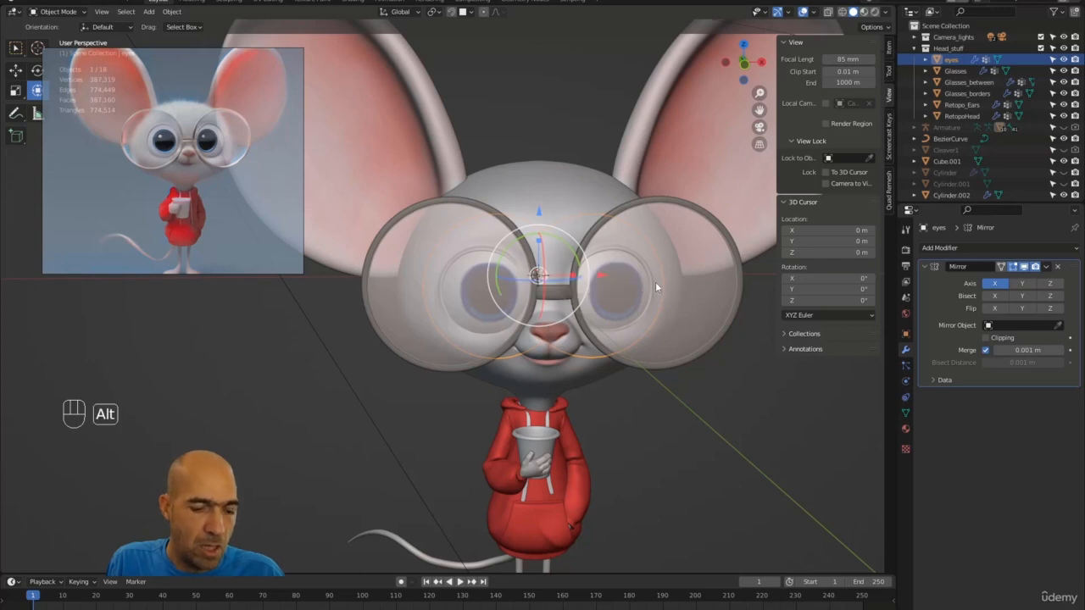
key("alt+r")
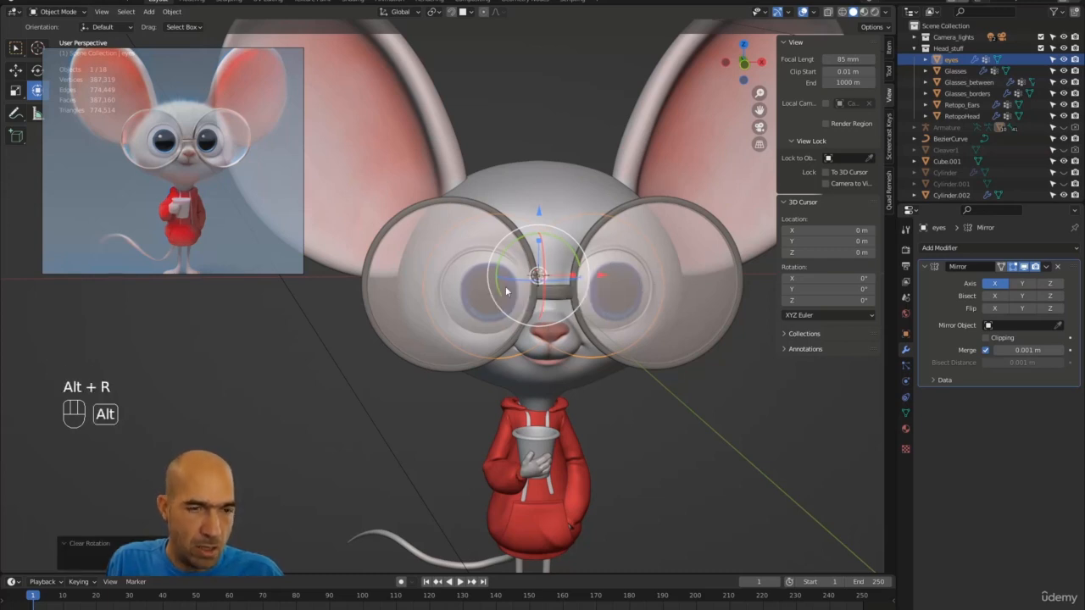
key("alt+s")
key("alt+g")
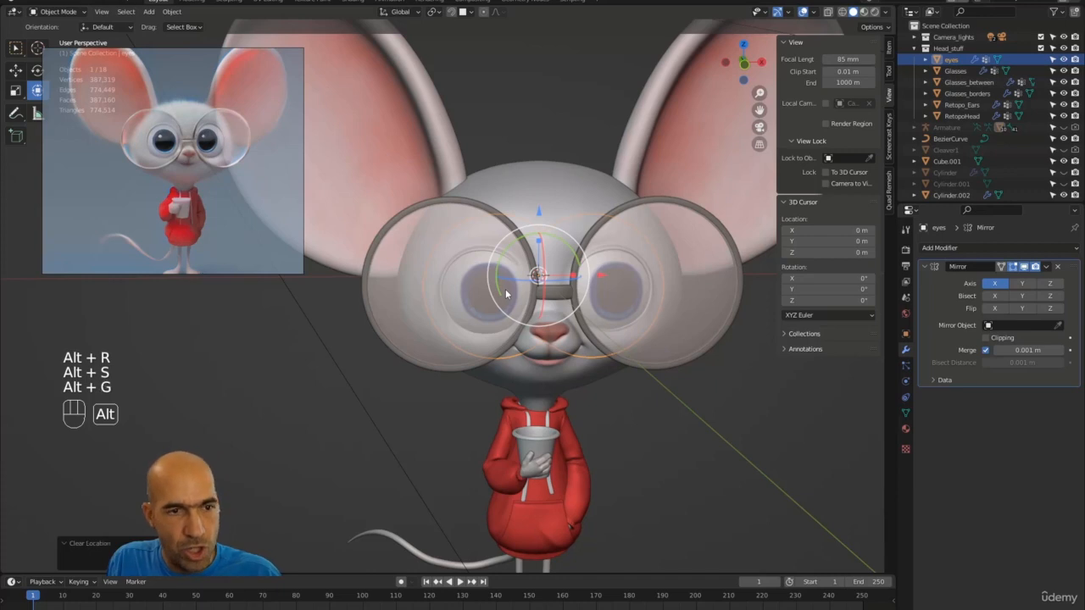
Select the glasses' lenses and clear their rotation, scale and location
left_click(477, 310)
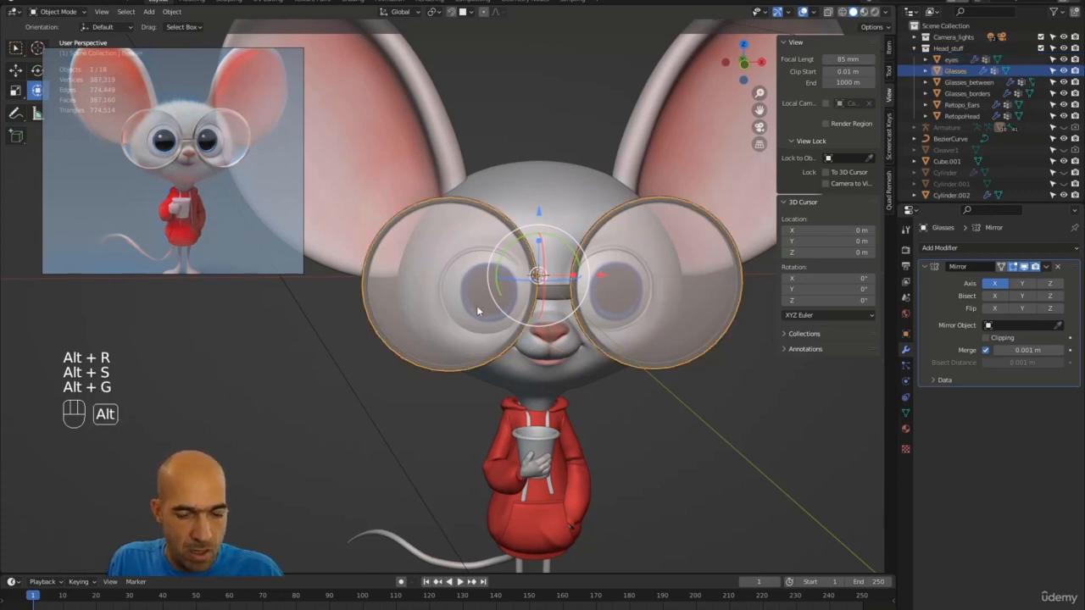
key("alt+r")
key("alt+s")
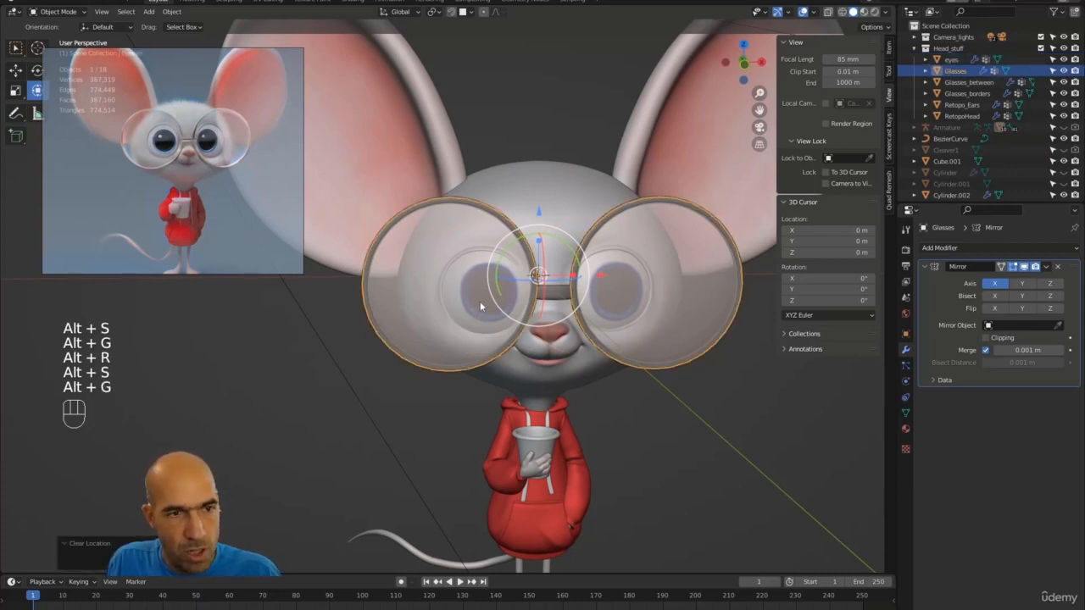
key("alt+g")
Check the glasses' bridge, the eyes and the glasses' borders one by one, examining their modifiers and their alignment with the head, including from the front
left_click(556, 295)
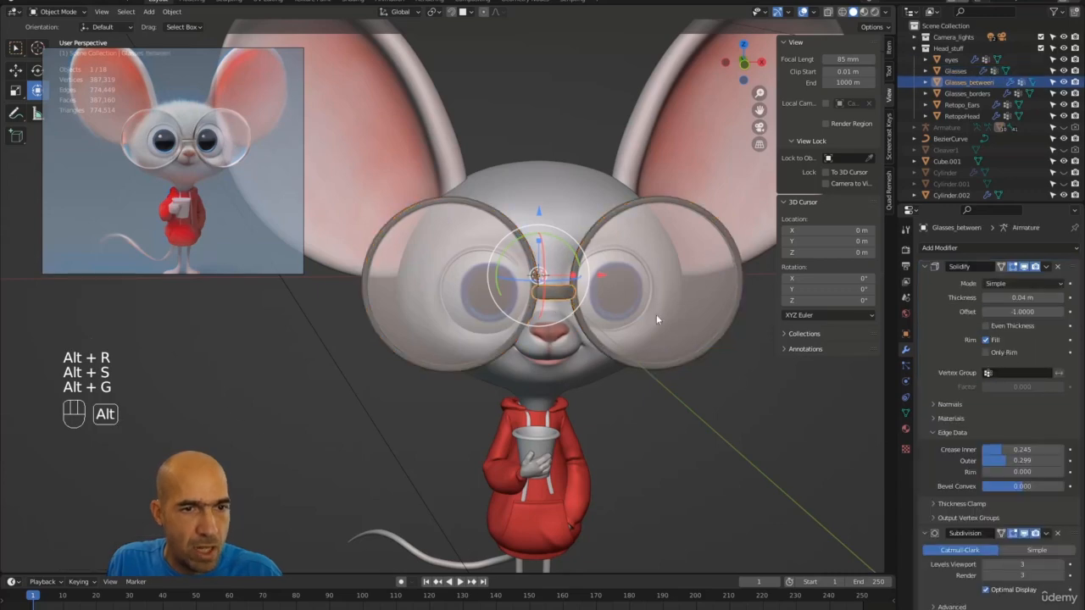
mouse_move(656, 314)
left_mouse_down("alt")
mouse_move(650, 297)
mouse_move(640, 321)
mouse_move(648, 310)
left_mouse_up("alt")
left_click(482, 308)
left_click(484, 306)
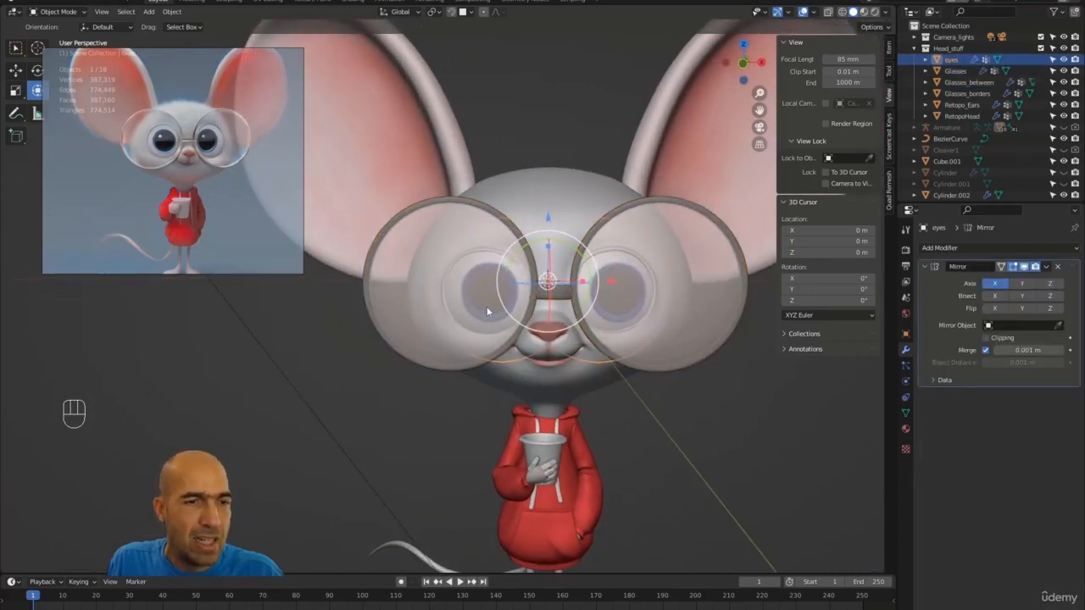
left_click_drag(486, 306, 620, 280, "alt")
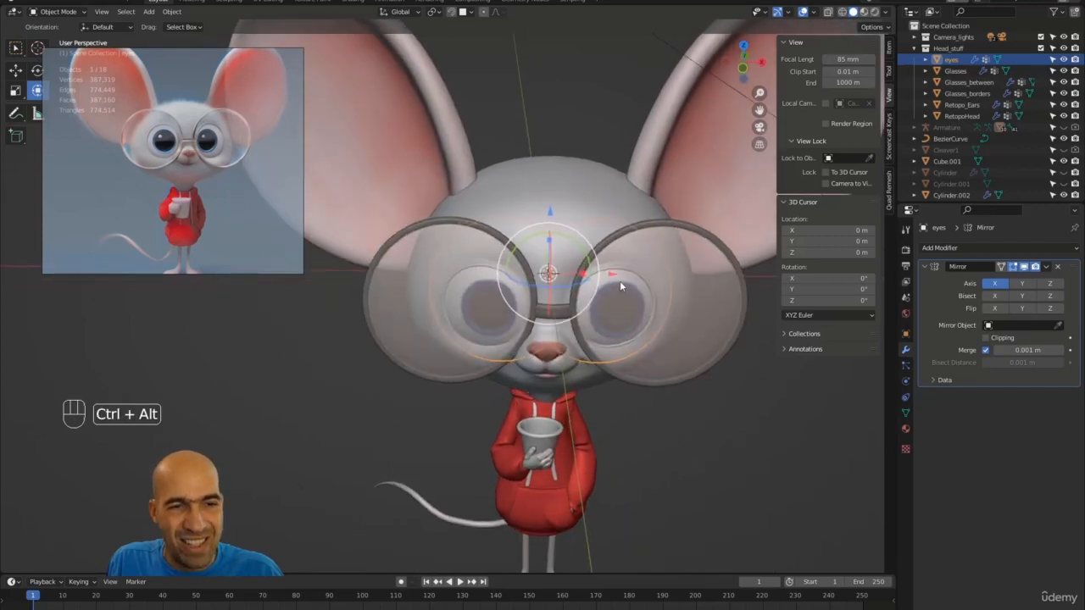
left_click(635, 229)
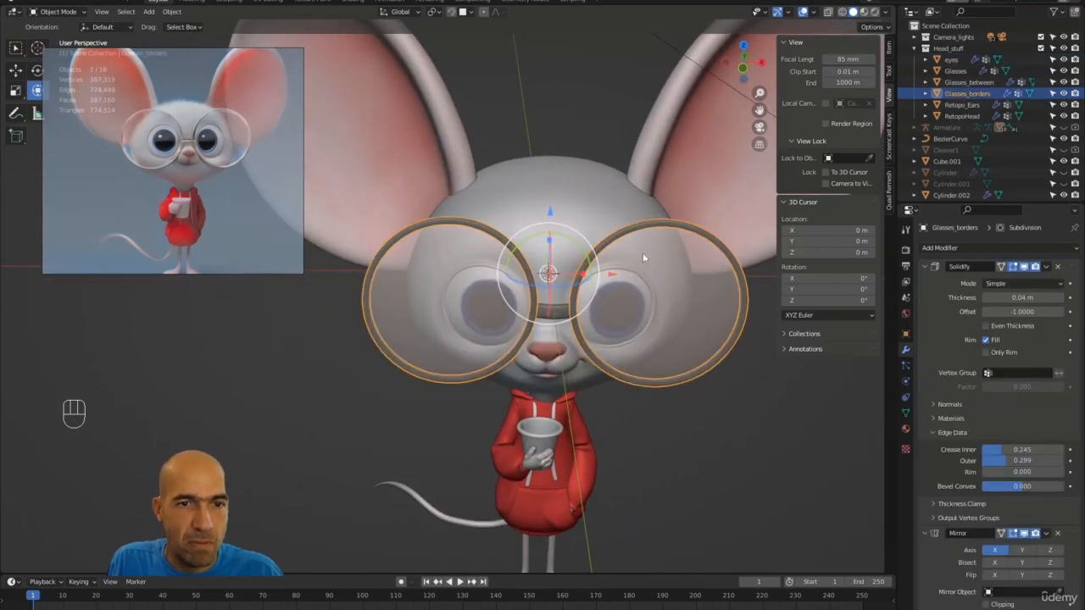
left_click(642, 253)
left_click(654, 217)
left_click(652, 224)
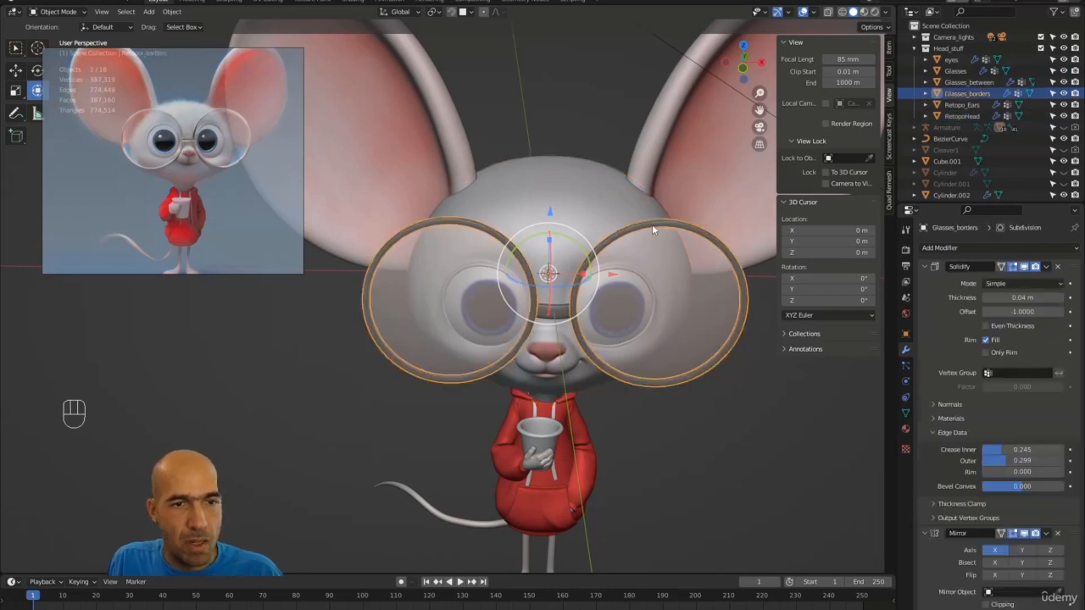
left_click(655, 263)
left_click(662, 229)
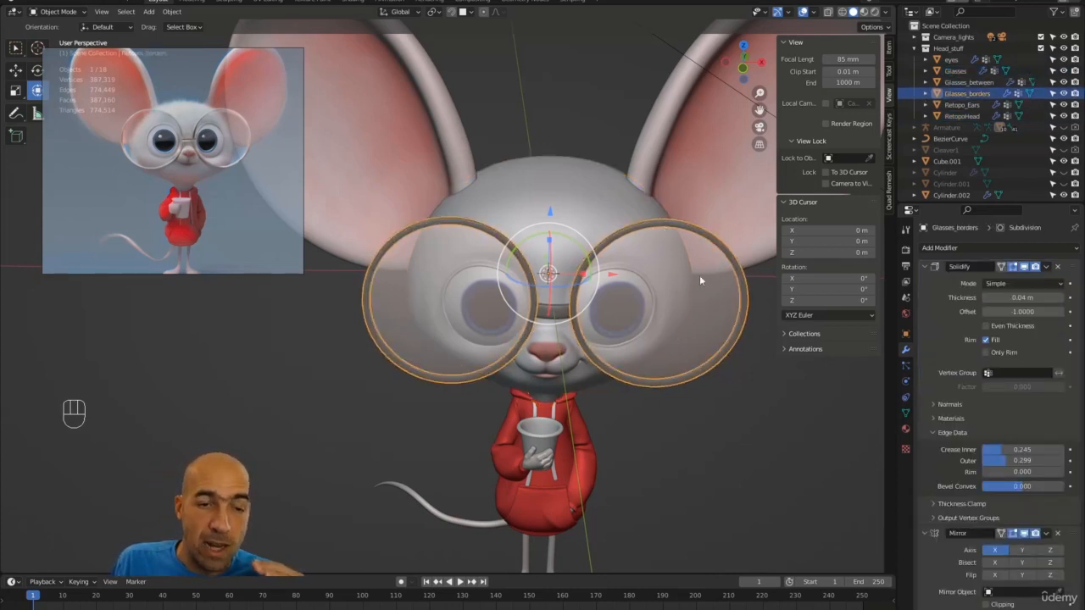
left_click(580, 293)
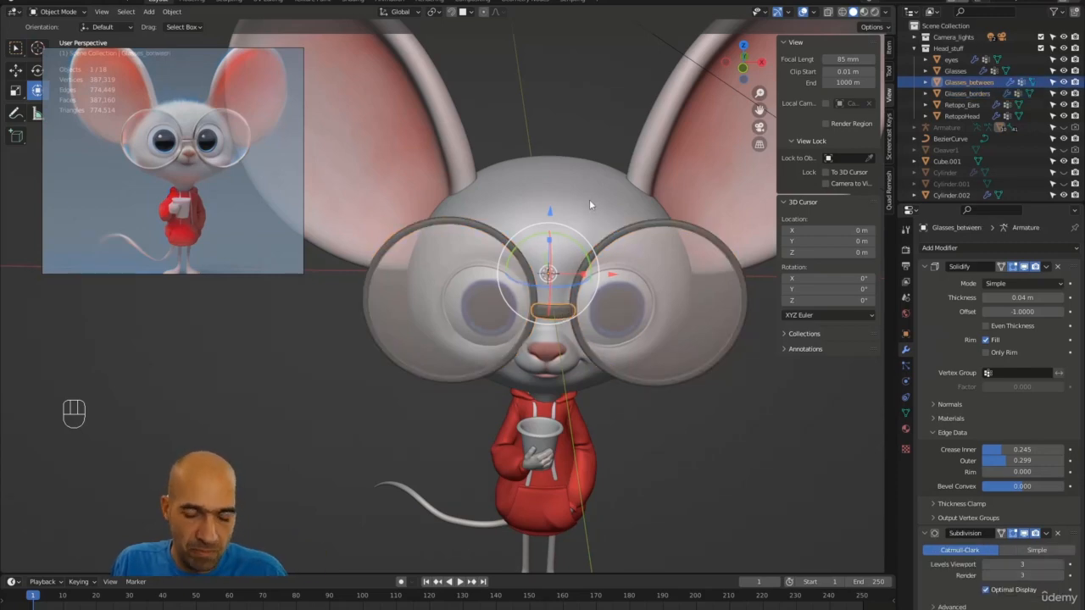
key("KP_1")
scroll(611, 307, "up", 2)
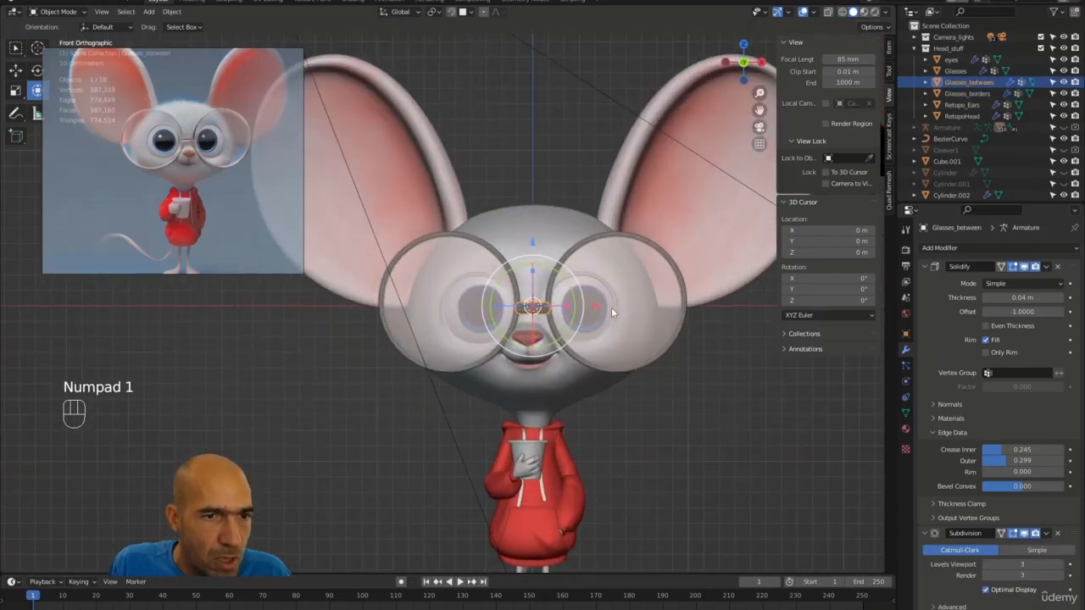
scroll(611, 307, "up", 1)
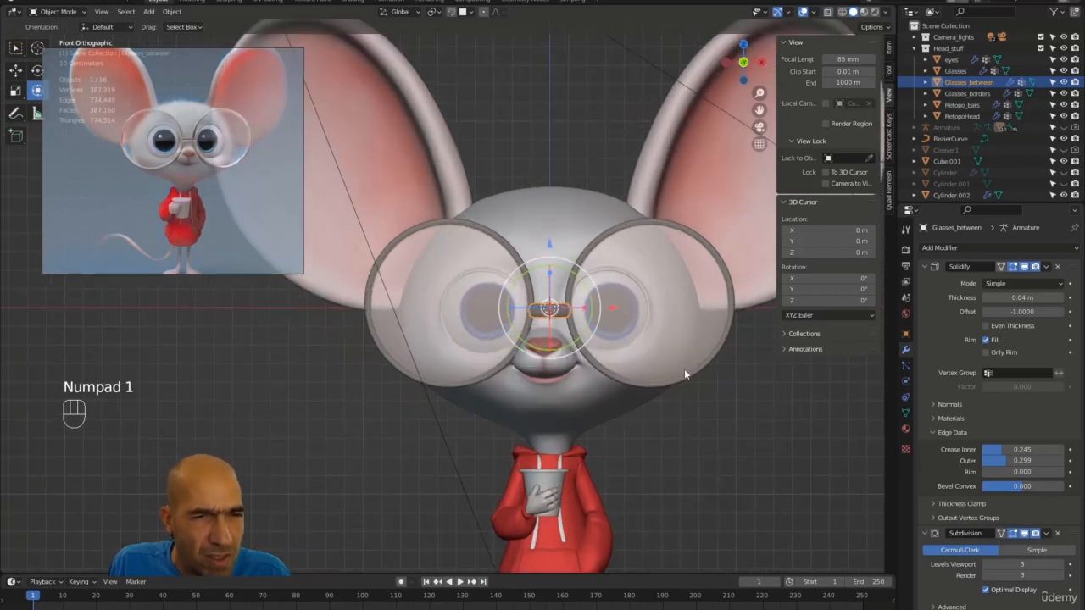
scroll(678, 377, "down", 1)
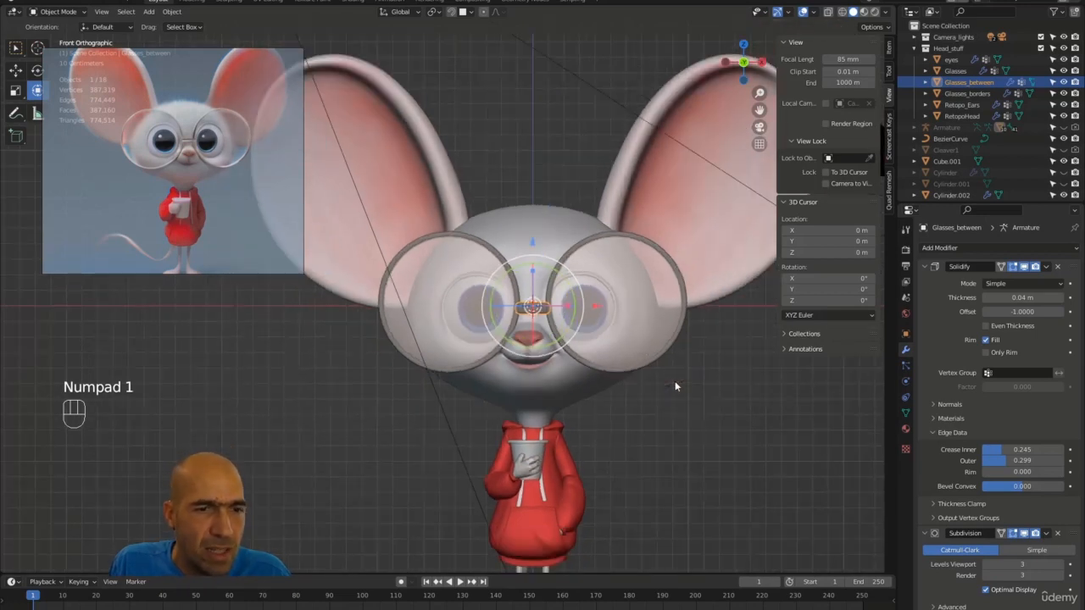
Select the head and clear its rotation
left_click(570, 392)
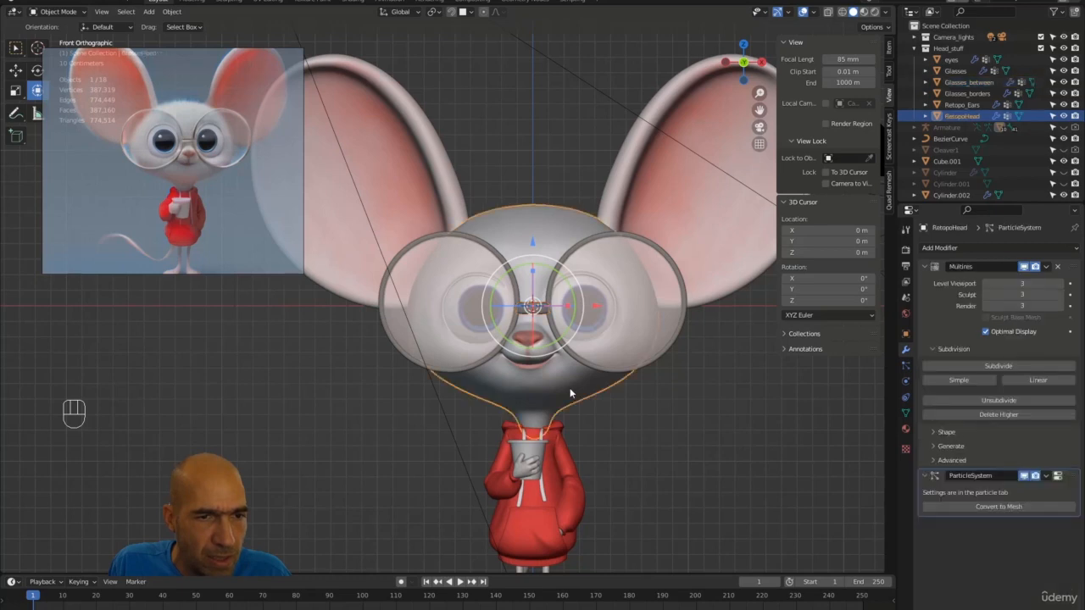
key("alt")
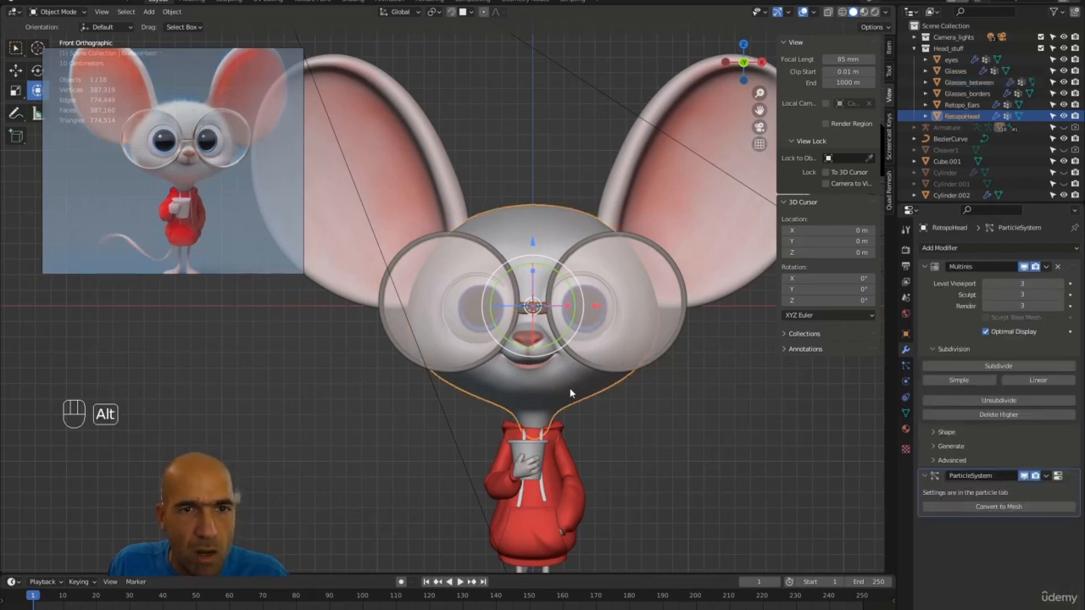
key("alt+r")
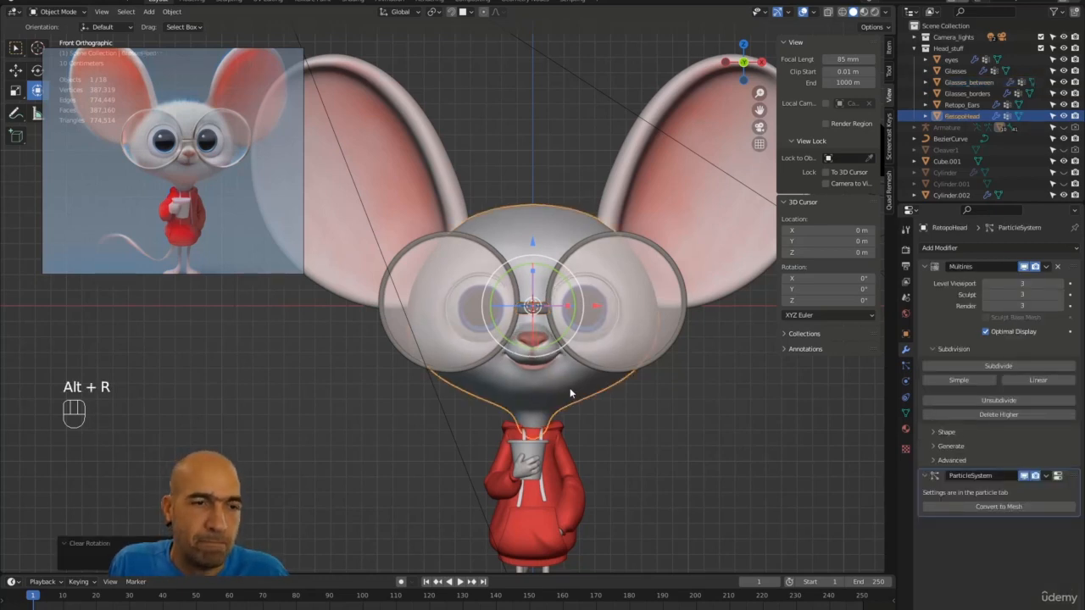
Remove the Armature modifier from the hoodie's hood around the neck
scroll(570, 393, "up", 1)
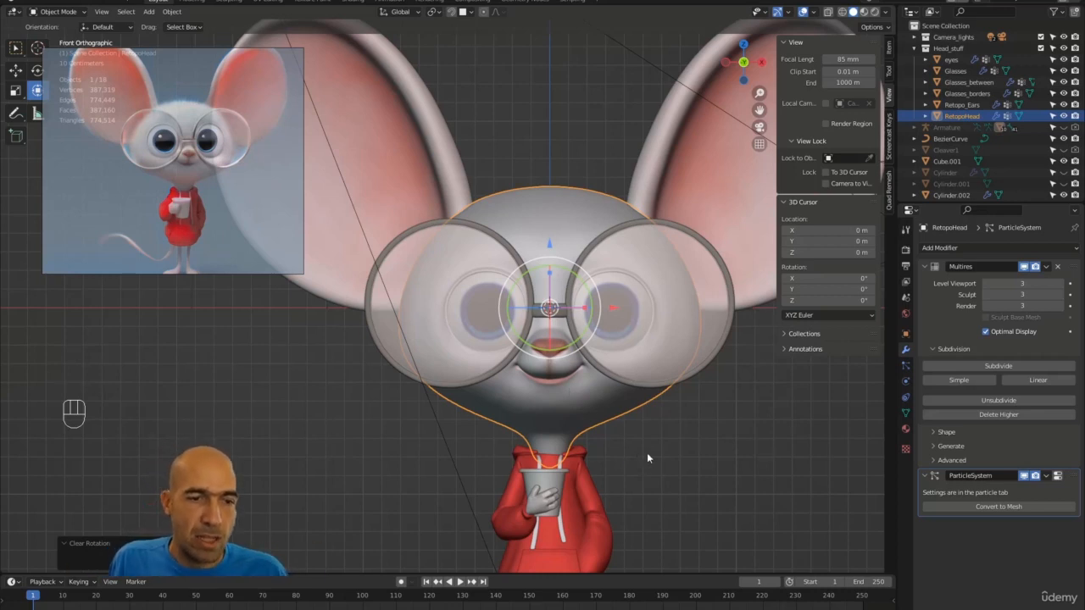
left_click_drag(647, 454, 632, 403, "alt")
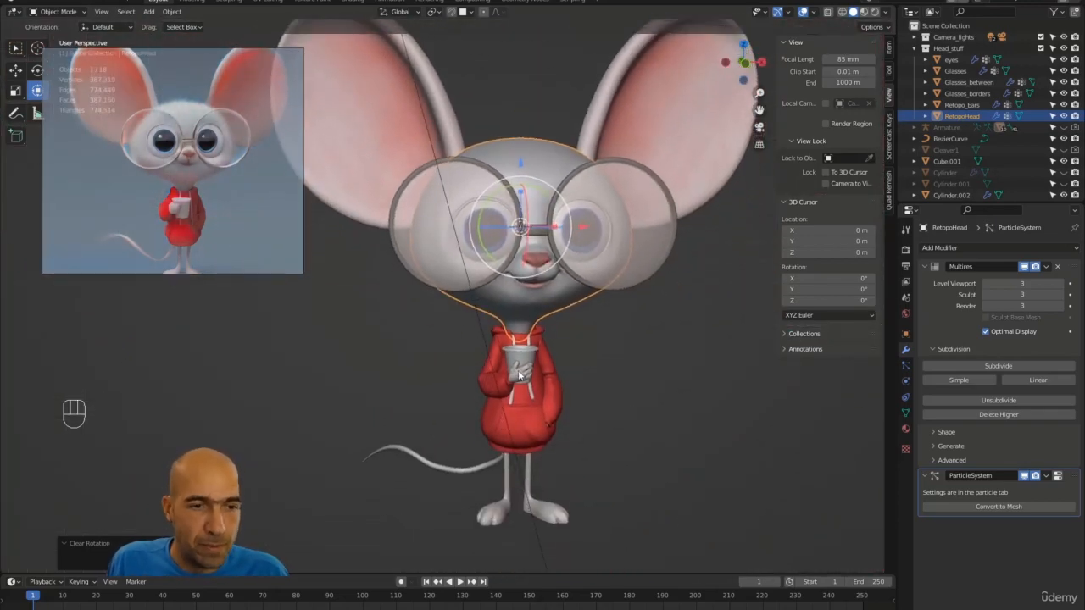
left_click_drag(519, 373, 591, 462, "alt")
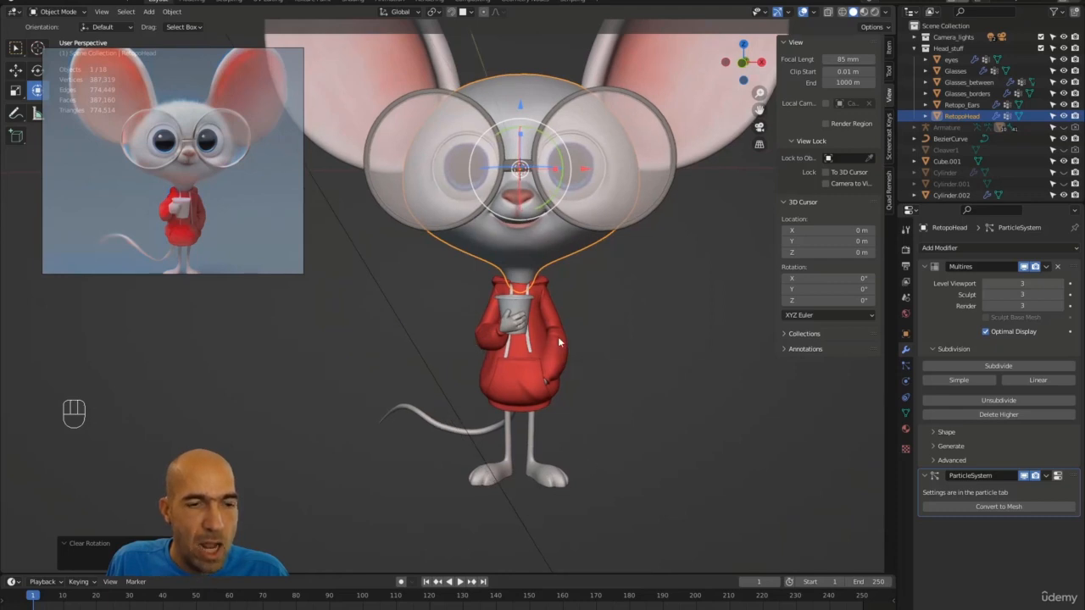
left_click_drag(584, 327, 626, 375, "alt")
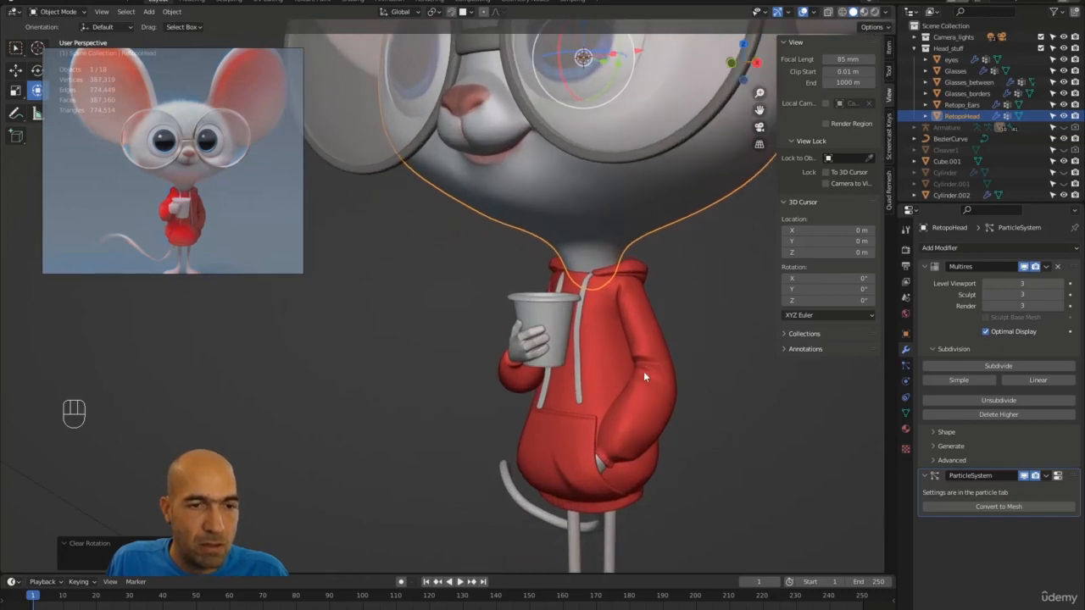
left_click_drag(680, 379, 608, 328, "alt")
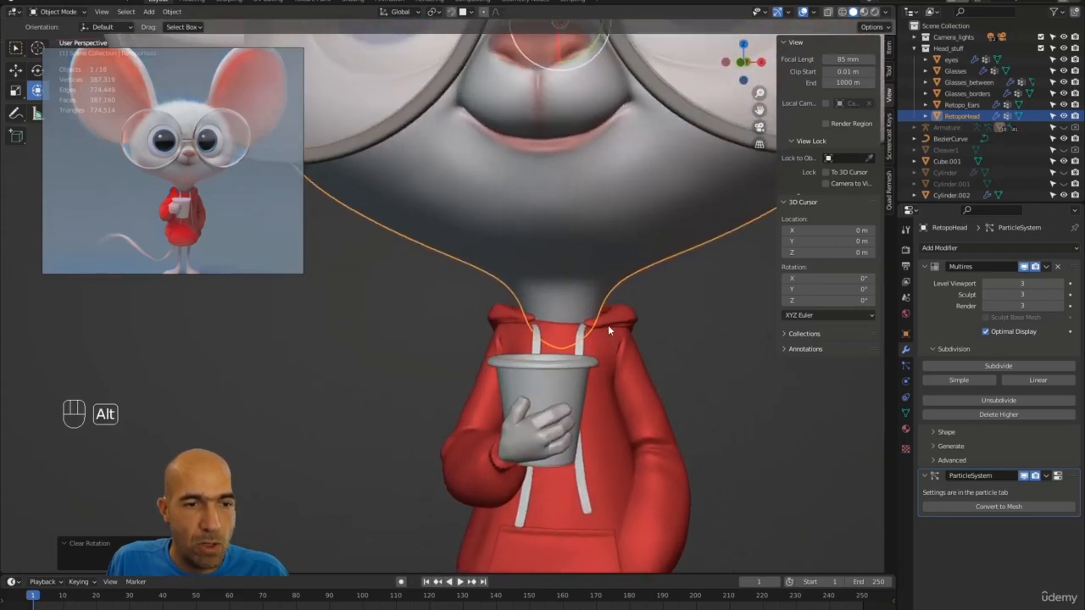
left_click(616, 317)
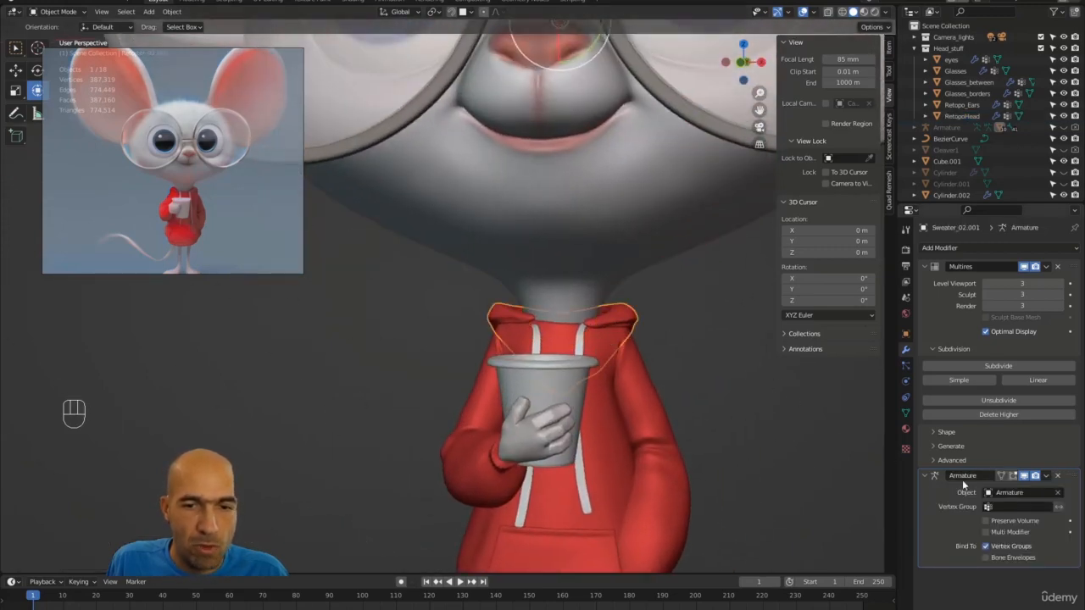
left_click(1058, 477)
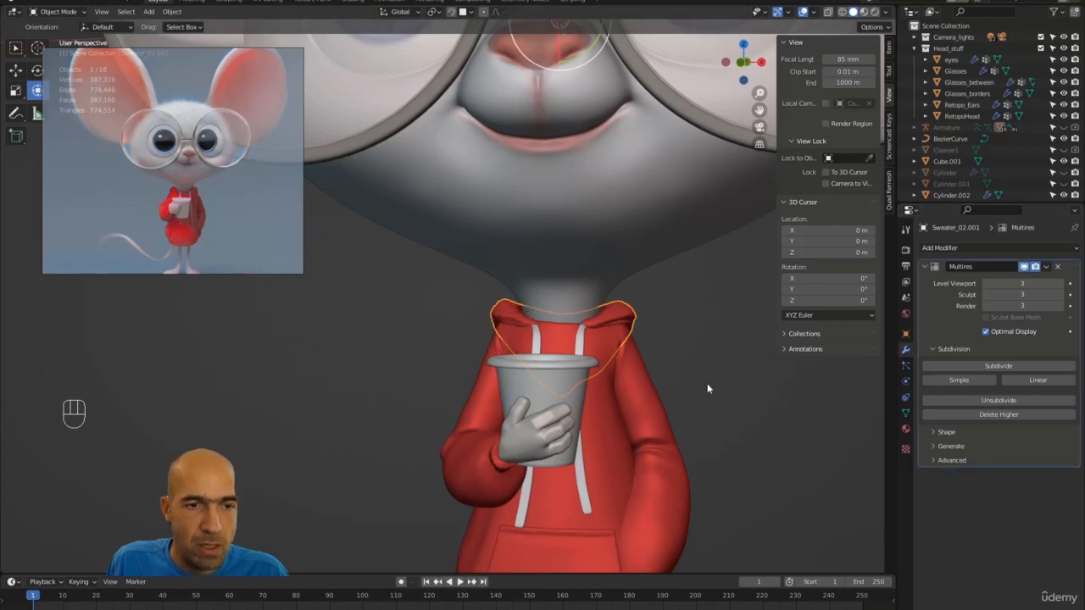
Select the hoodie's drawstrings and examine their modifiers and fit, along with the character's overall pose from several angles
left_click_drag(742, 405, 605, 327, "alt")
left_click(600, 368)
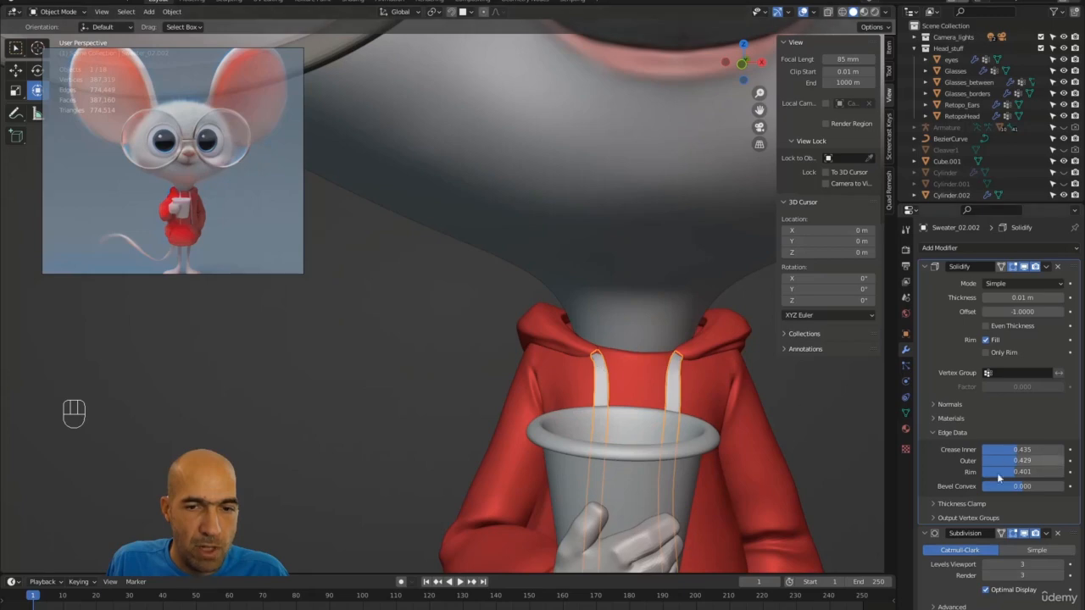
left_click(641, 372)
left_click(603, 371)
mouse_move(605, 371)
left_mouse_down("alt")
mouse_move(631, 358)
mouse_move(627, 430)
mouse_move(771, 376)
mouse_move(582, 391)
mouse_move(581, 431)
mouse_move(624, 364)
mouse_move(612, 356)
left_mouse_up("alt")
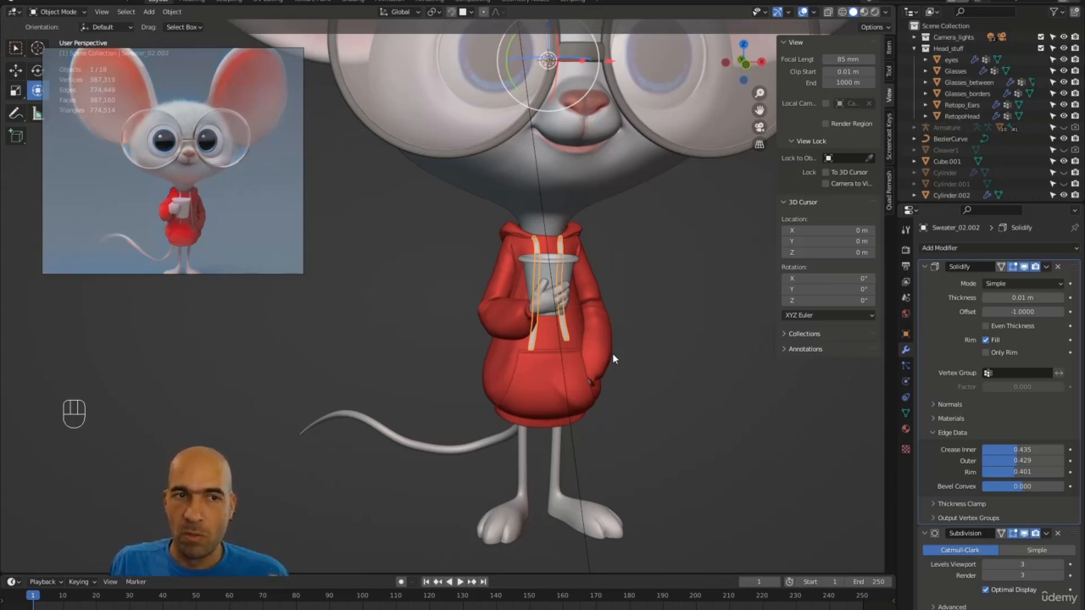
left_click_drag(778, 411, 659, 315, "alt")
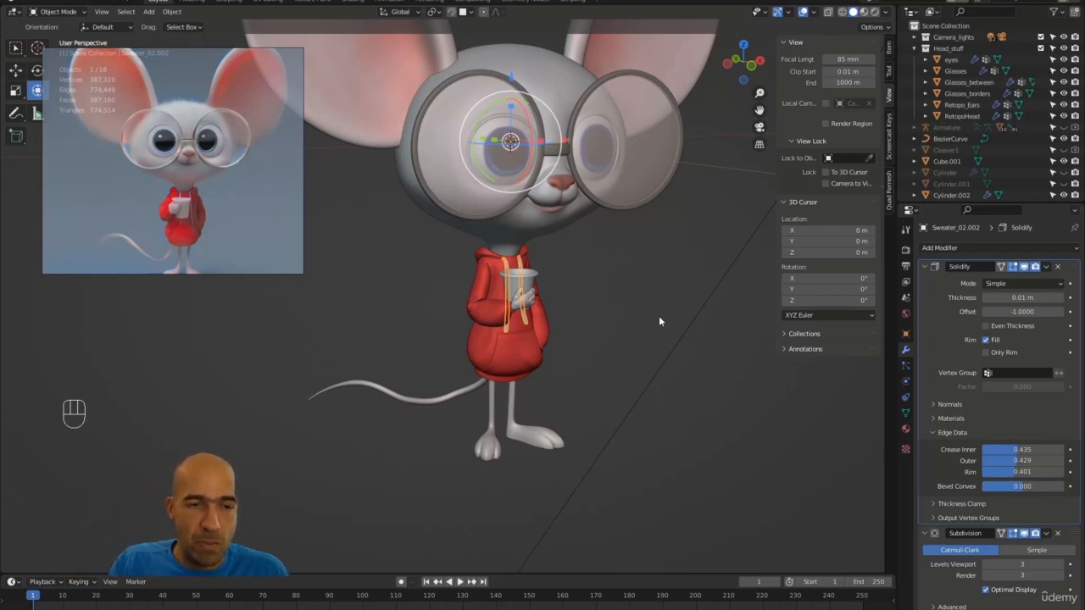
left_click_drag(659, 322, 558, 308, "alt")
left_click_drag(670, 323, 592, 400, "alt+shift")
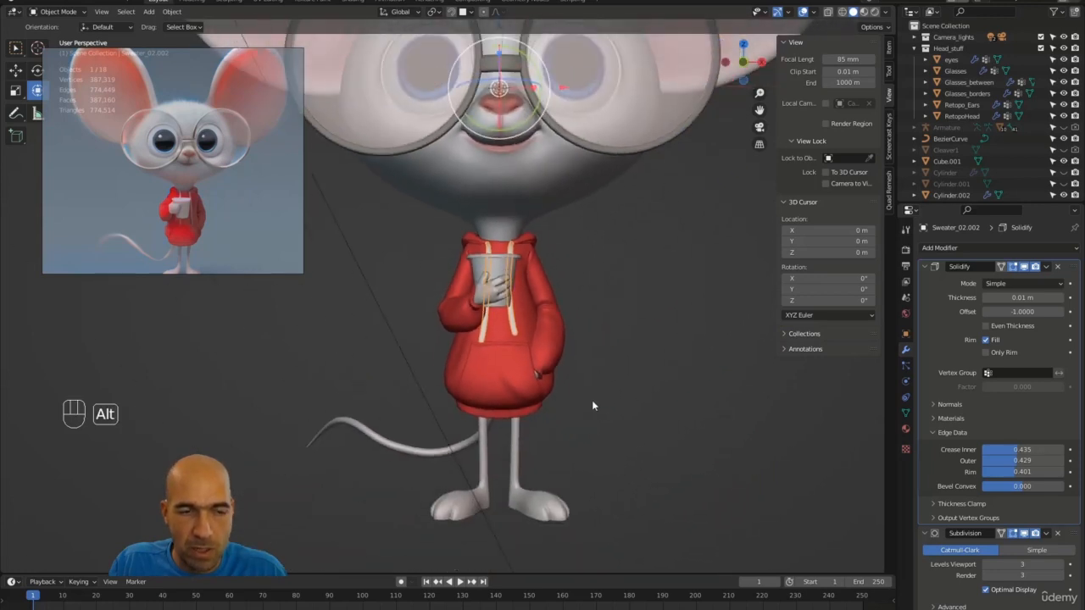